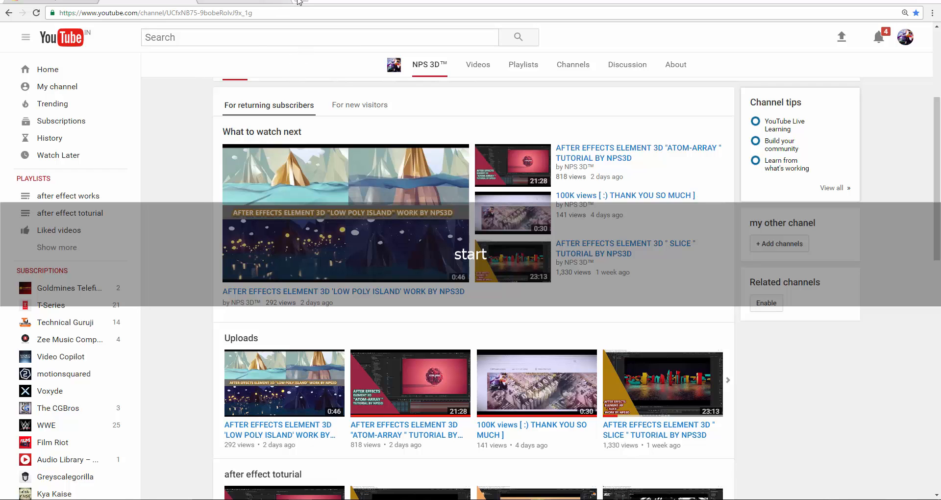
- View the uploads and channel header of the EXTRA ANIMATION YouTube channel, and return to the NPS 3D channel page
{"action": "left_click", "coordinate": [297, 1]}
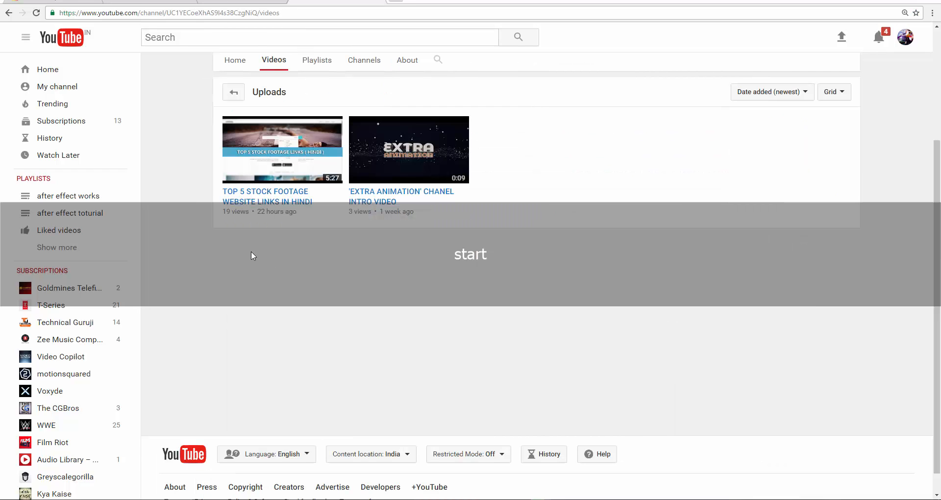
{"action": "scroll", "coordinate": [251, 255], "scroll_direction": "up", "scroll_amount": 4}
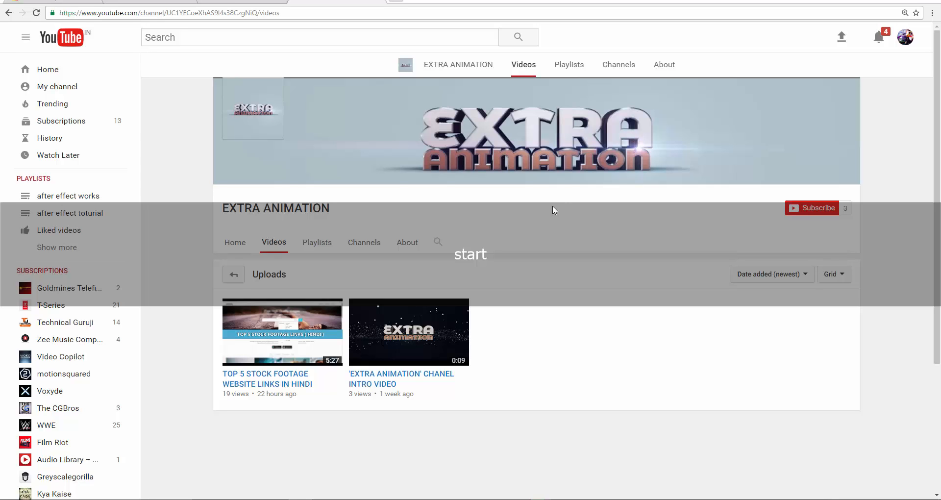
{"action": "left_click", "coordinate": [378, 1]}
{"action": "left_click", "coordinate": [147, 1]}
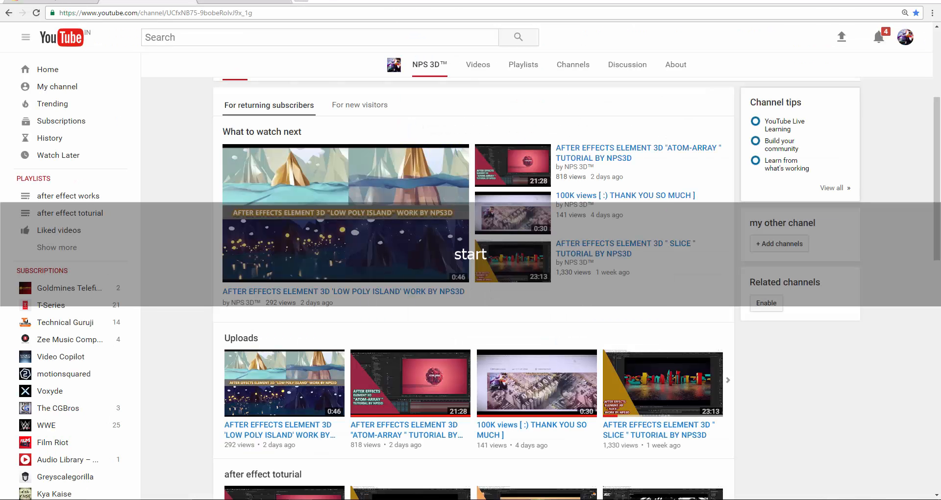
- Look through the video sections on the NPS 3D channel page and dismiss the upload notification
{"action": "scroll", "coordinate": [191, 111], "scroll_direction": "up", "scroll_amount": 4}
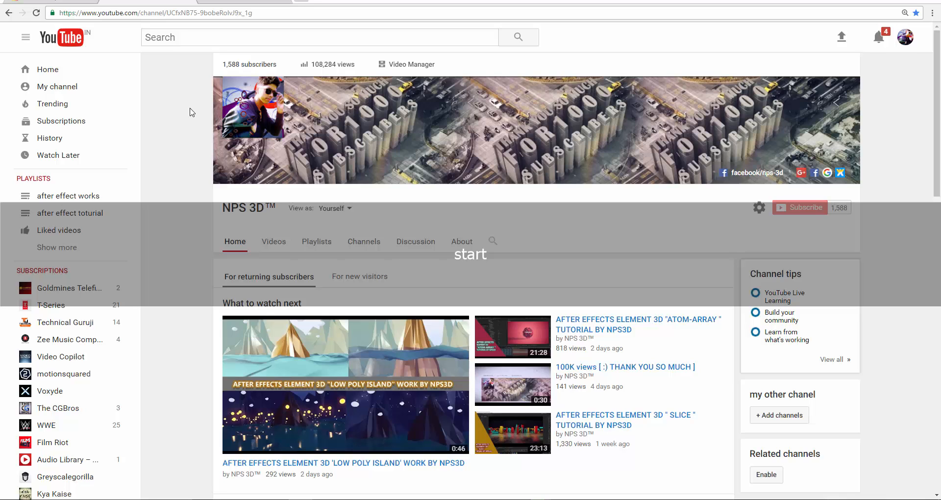
{"action": "scroll", "coordinate": [192, 112], "scroll_direction": "down", "scroll_amount": 4}
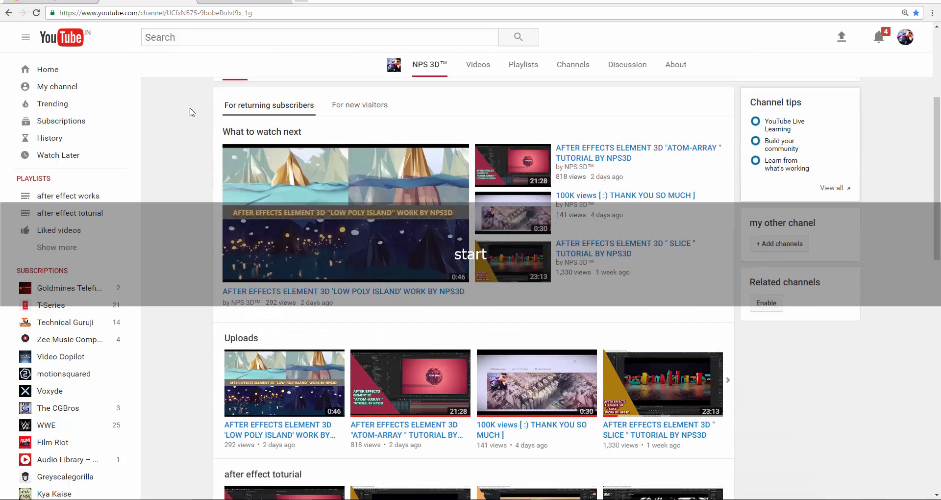
{"action": "scroll", "coordinate": [191, 112], "scroll_direction": "down", "scroll_amount": 5}
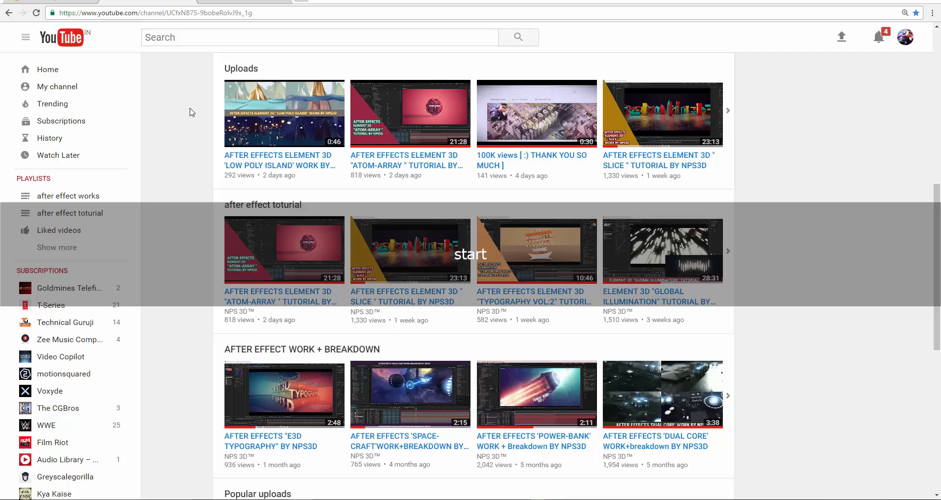
{"action": "scroll", "coordinate": [191, 112], "scroll_direction": "down", "scroll_amount": 4}
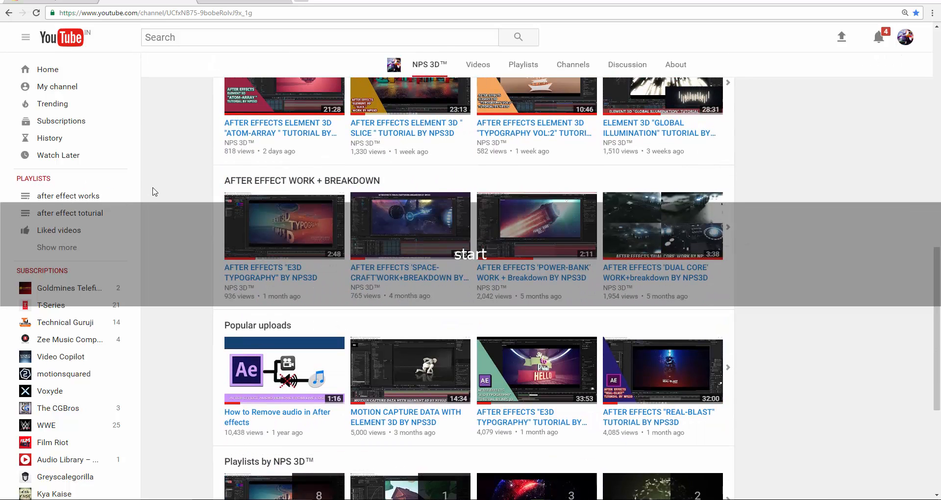
{"action": "scroll", "coordinate": [153, 191], "scroll_direction": "up", "scroll_amount": 3}
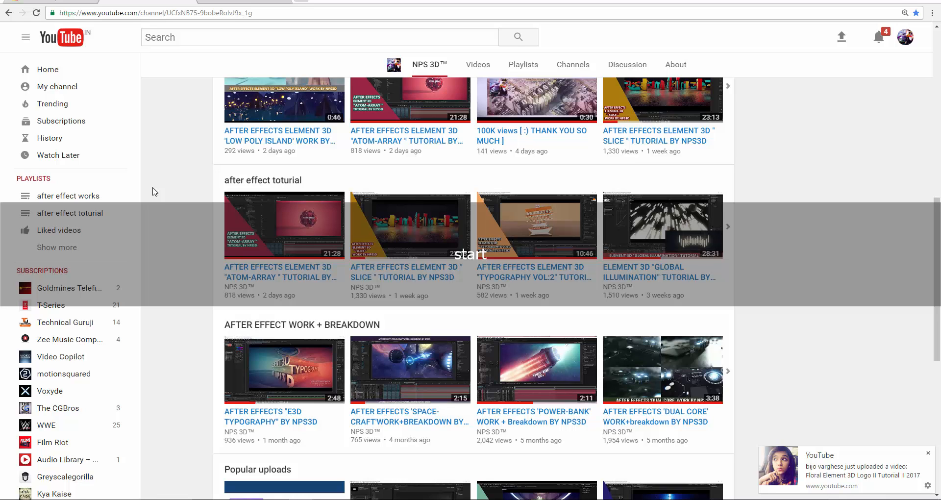
{"action": "left_click", "coordinate": [928, 454]}
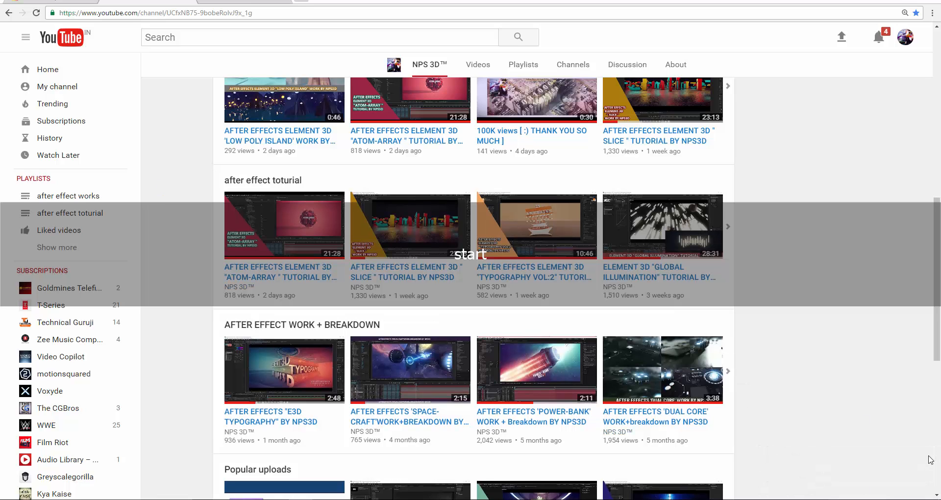
{"action": "scroll", "coordinate": [157, 115], "scroll_direction": "up", "scroll_amount": 8}
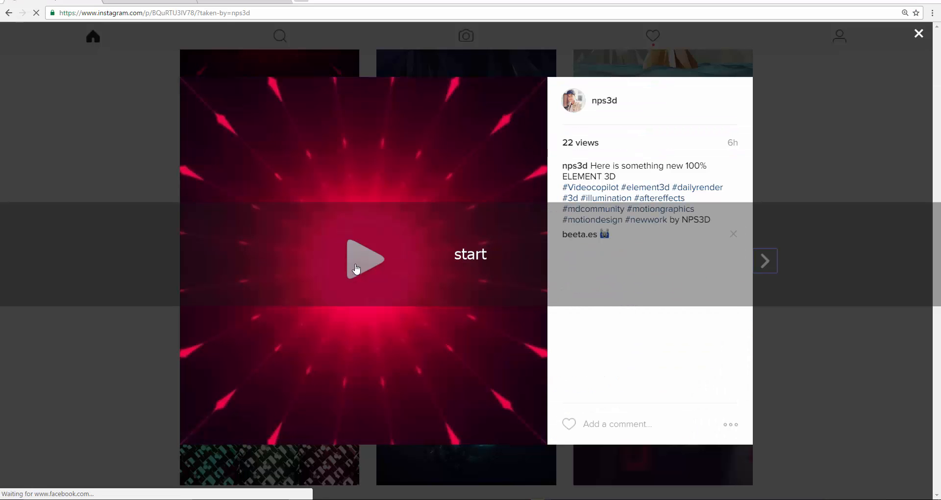
- Play the red Element 3D video post on the nps3d Instagram profile, close the post, and minimize the browser
{"action": "left_click", "coordinate": [356, 269]}
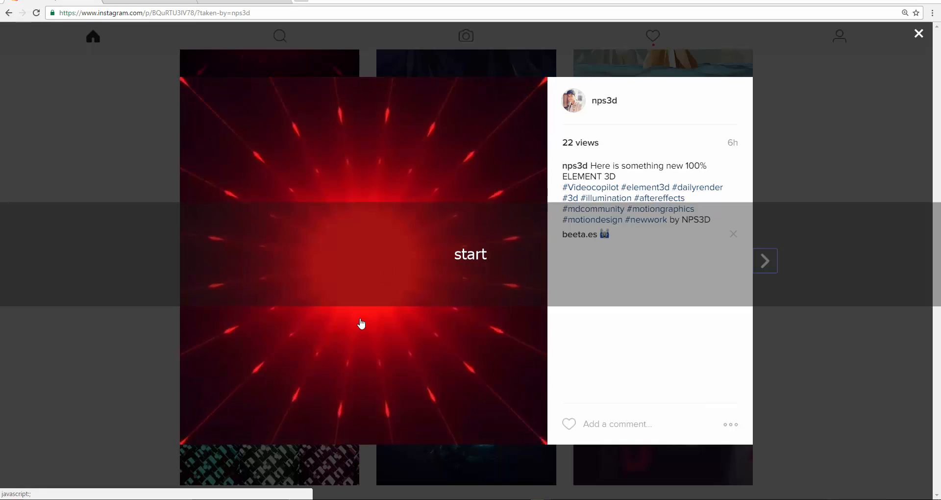
{"action": "left_click", "coordinate": [908, 57]}
{"action": "scroll", "coordinate": [831, 131], "scroll_direction": "up", "scroll_amount": 4}
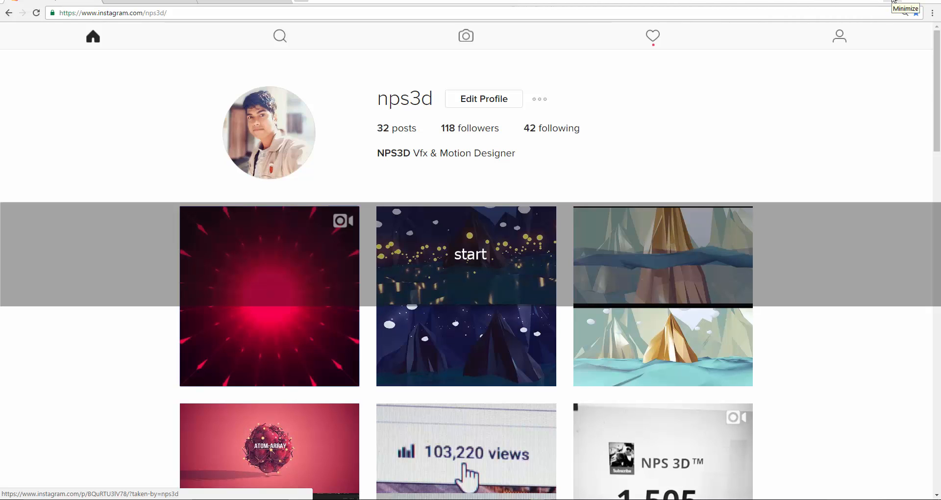
{"action": "left_click", "coordinate": [894, 2]}
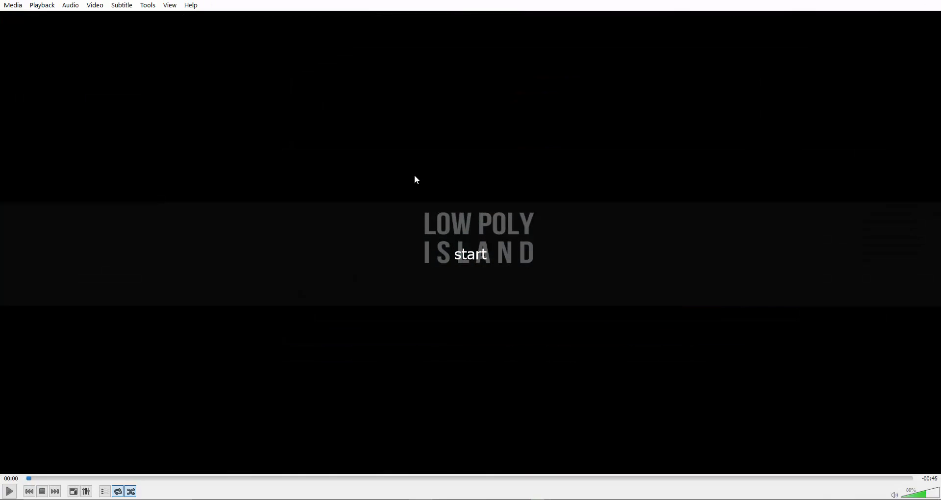
- Play the LOW POLY ISLAND video full screen in VLC and skip ahead through it
{"action": "double_click", "coordinate": [415, 180]}
{"action": "key", "text": "space"}
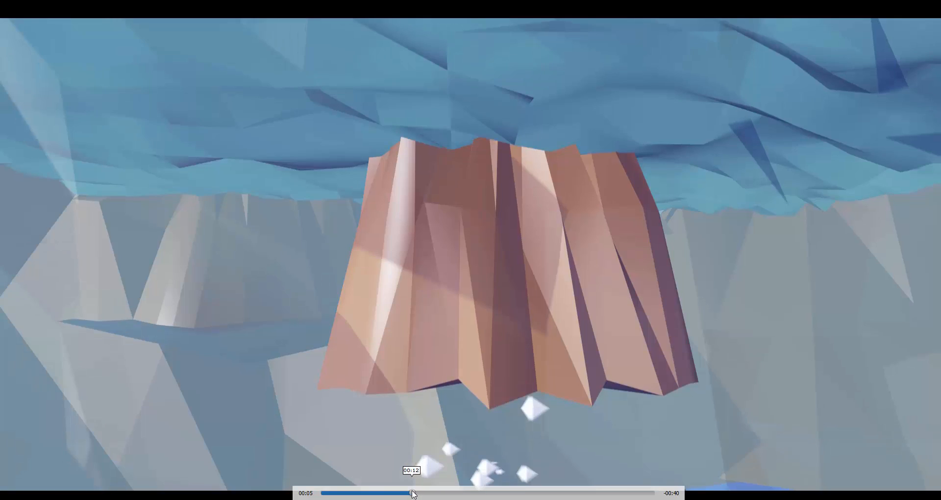
{"action": "left_click_drag", "start_coordinate": [411, 490], "coordinate": [564, 469]}
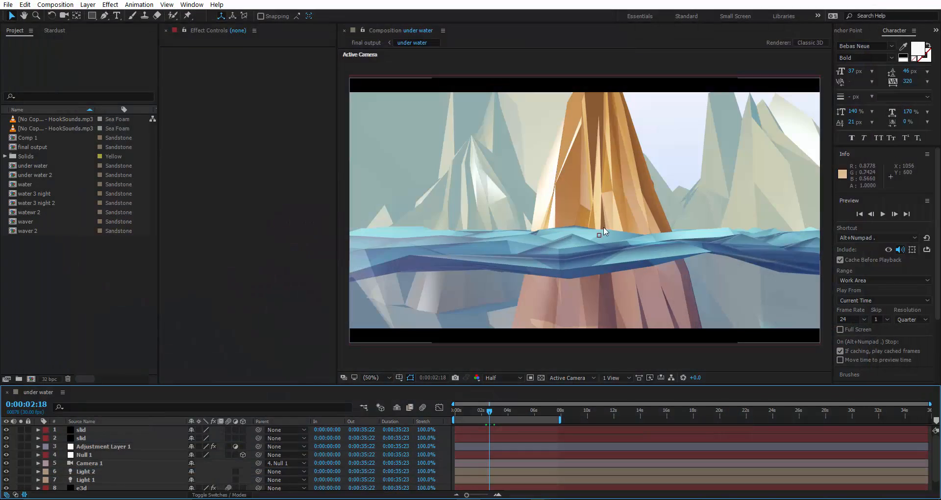
- In After Effects, gather all project items into a new folder named low poly
{"action": "left_click_drag", "start_coordinate": [8, 293], "coordinate": [51, 84]}
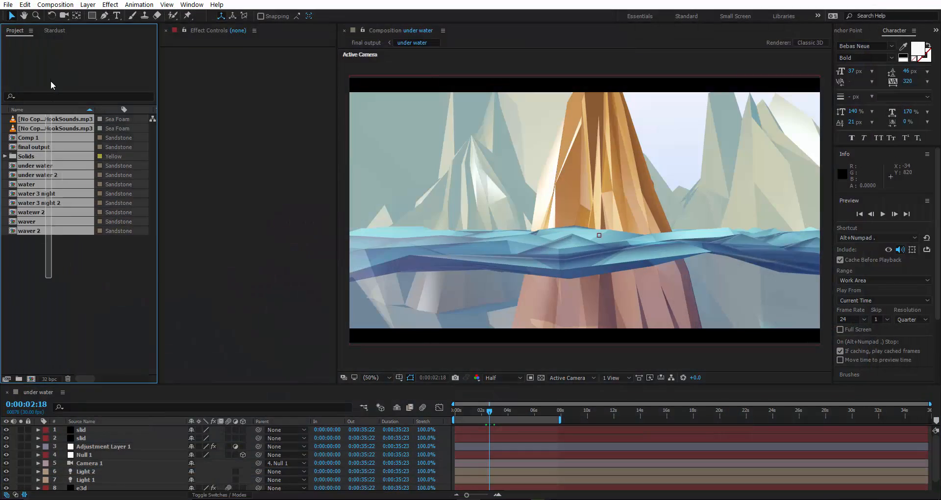
{"action": "left_click_drag", "start_coordinate": [53, 166], "coordinate": [19, 379]}
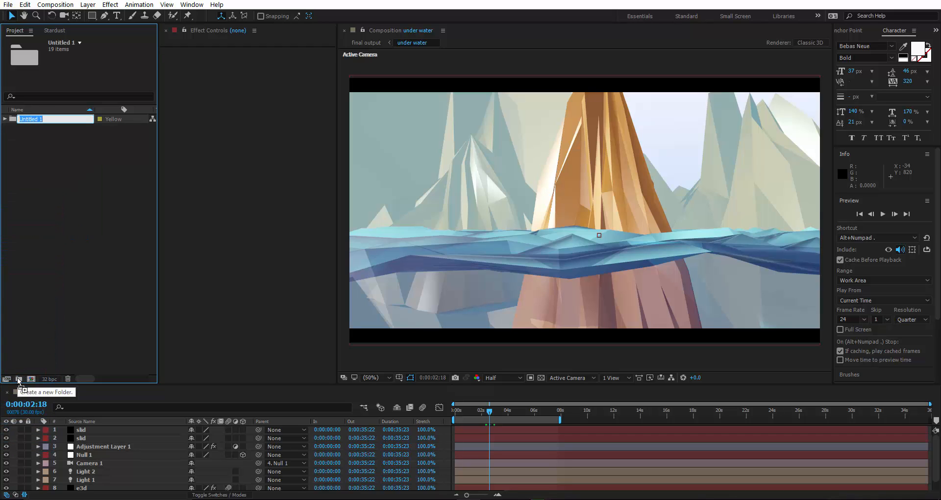
{"action": "type", "text": "low polu"}
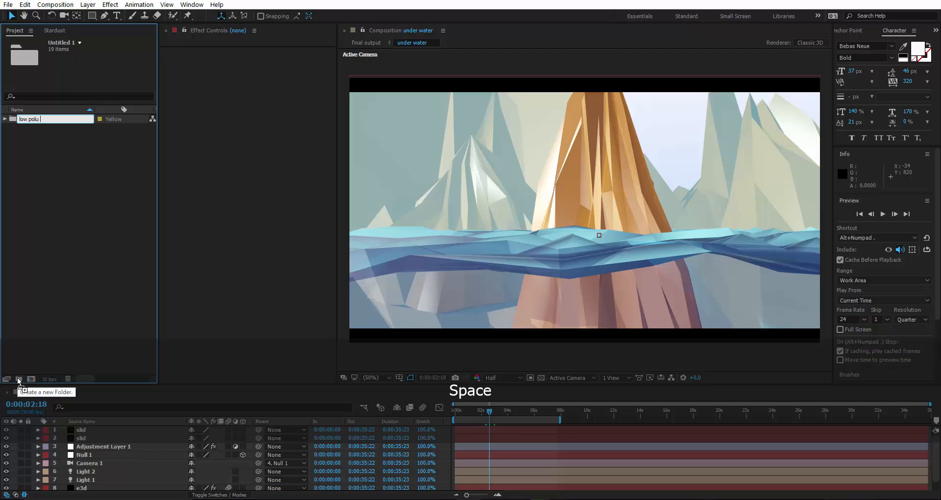
{"action": "key", "text": "BackSpace"}
{"action": "type", "text": "y"}
{"action": "key", "text": "Return"}
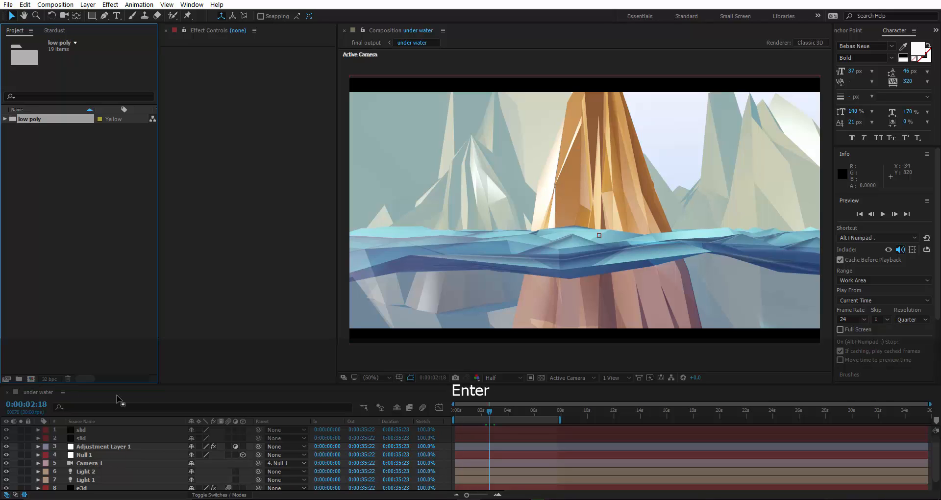
- Start a new composition with a width of 1920 px and a height of 1080 px
{"action": "left_click", "coordinate": [31, 379]}
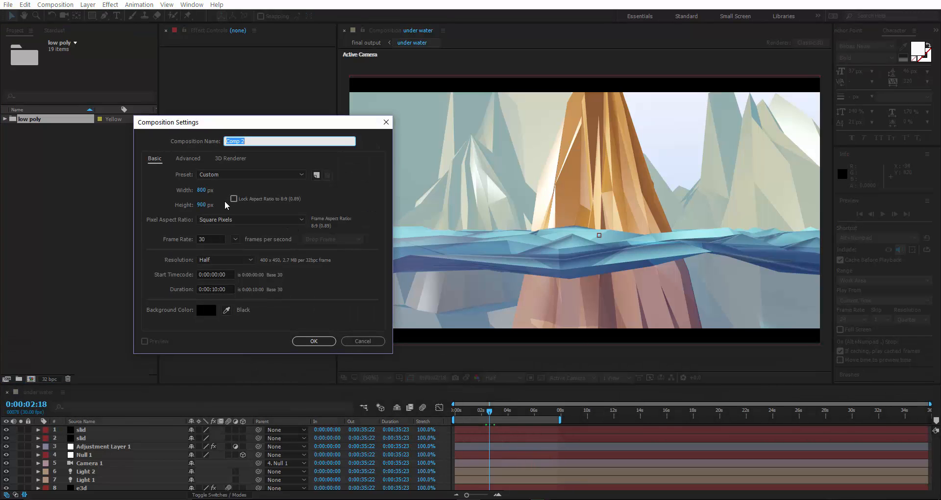
{"action": "left_click", "coordinate": [202, 190]}
{"action": "type", "text": "1920"}
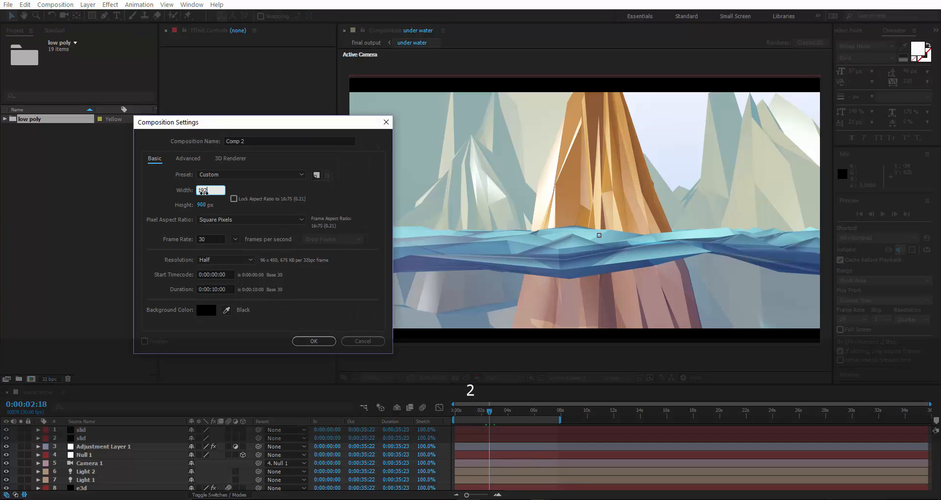
{"action": "key", "text": "Tab"}
{"action": "type", "text": "1080"}
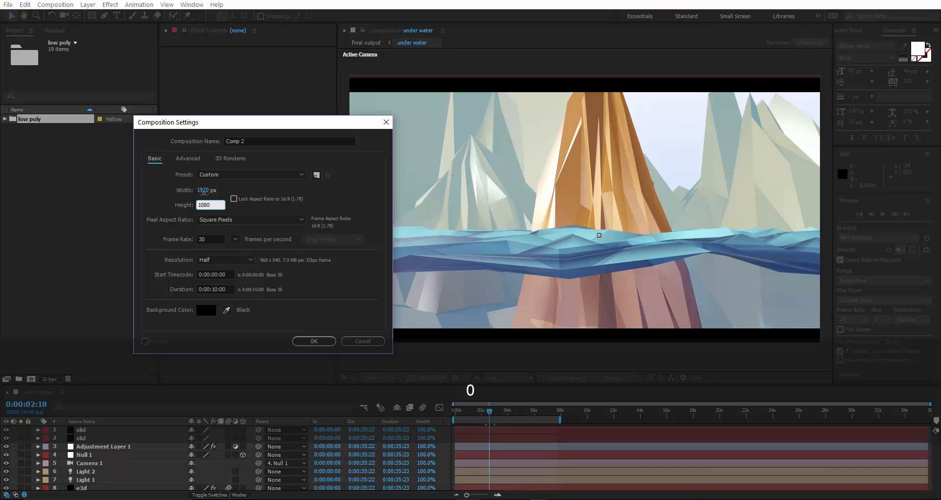
- Create the composition under the name low poly under water 2 and move it out of the collapsed low poly folder
{"action": "left_click", "coordinate": [251, 141]}
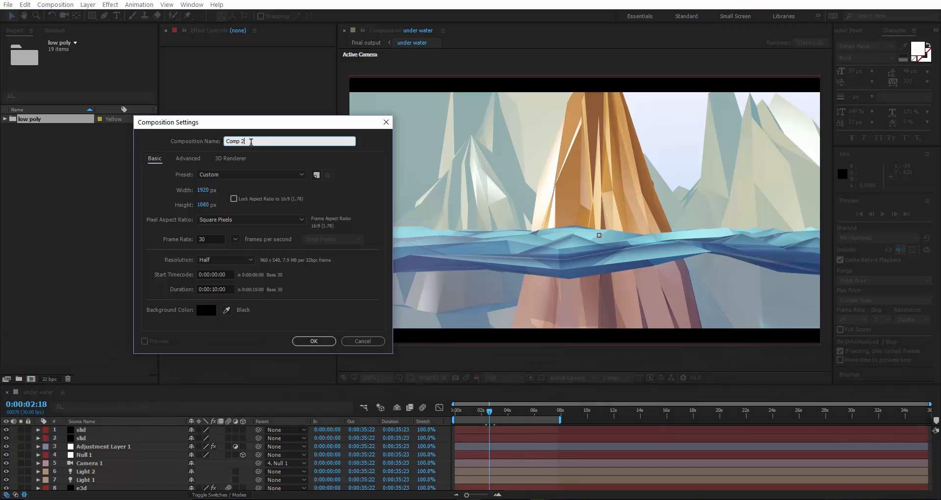
{"action": "key", "text": "ctrl+a"}
{"action": "type", "text": "lo"}
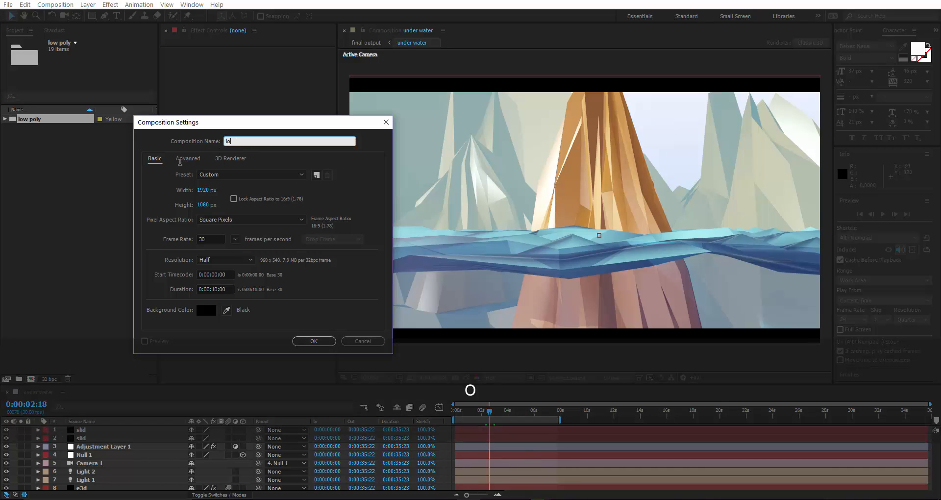
{"action": "type", "text": "w poly under water 2"}
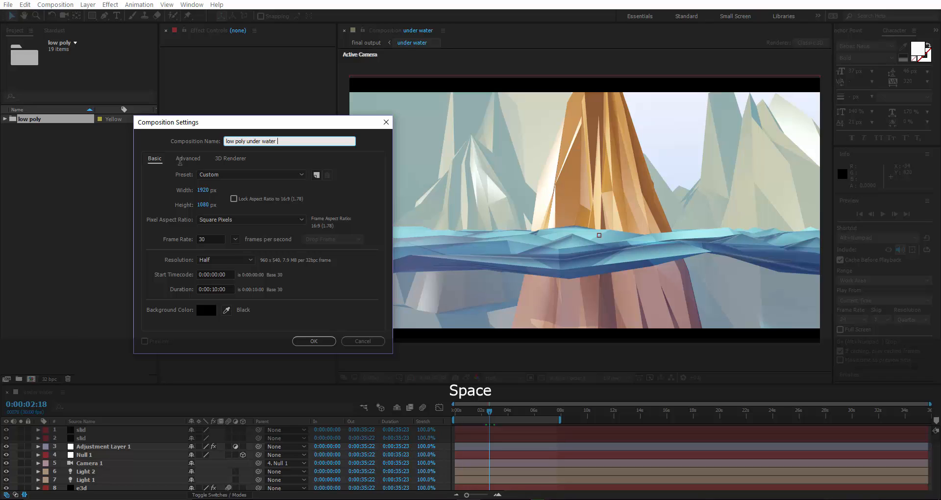
{"action": "key", "text": "Return"}
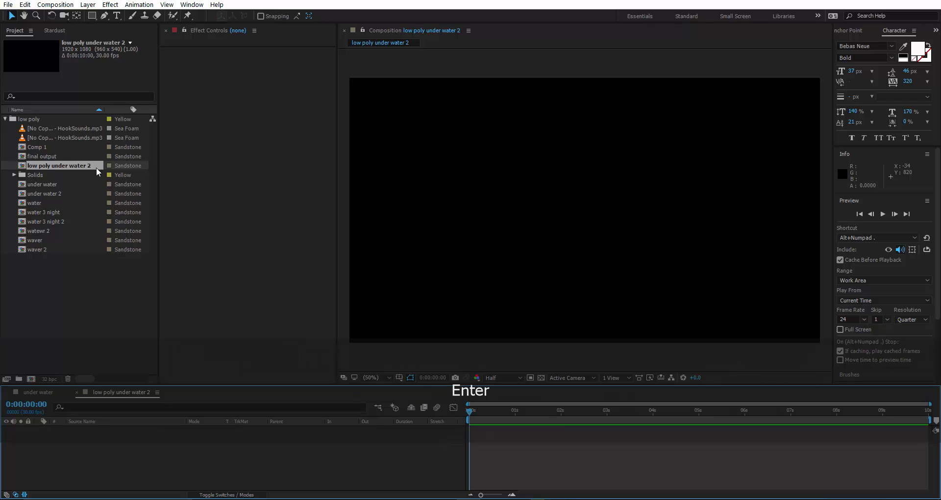
{"action": "left_click_drag", "start_coordinate": [87, 164], "coordinate": [88, 304]}
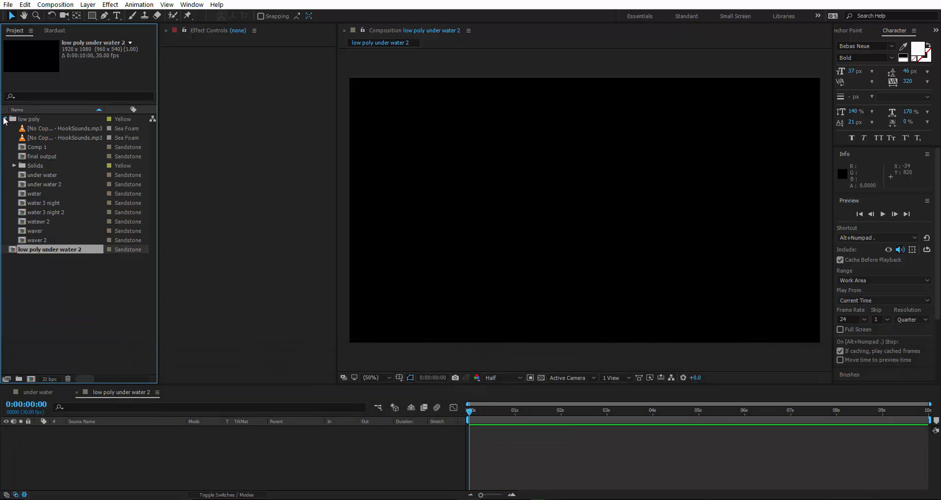
{"action": "left_click", "coordinate": [5, 119]}
- Add a solid named e3d to the low poly under water 2 composition and apply the Element effect to it
{"action": "right_click", "coordinate": [89, 473]}
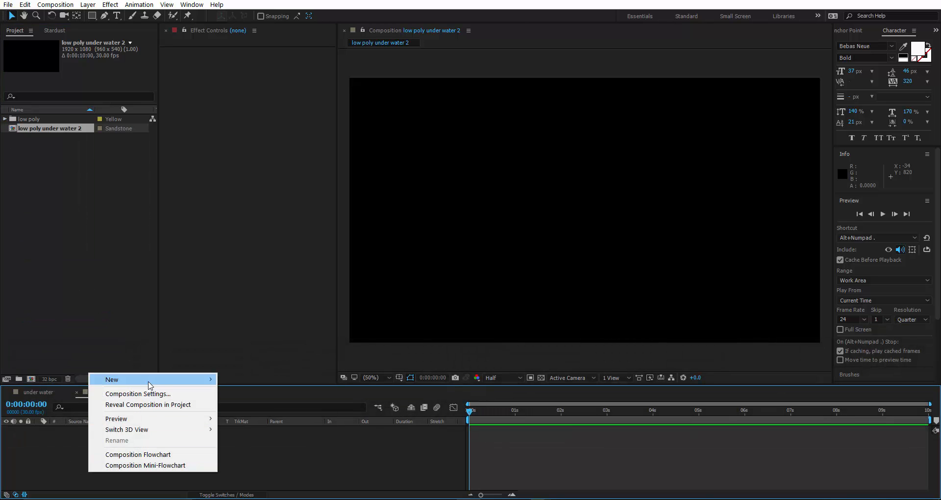
{"action": "mouse_move", "coordinate": [123, 380]}
{"action": "left_click", "coordinate": [231, 410]}
{"action": "type", "text": "e3d"}
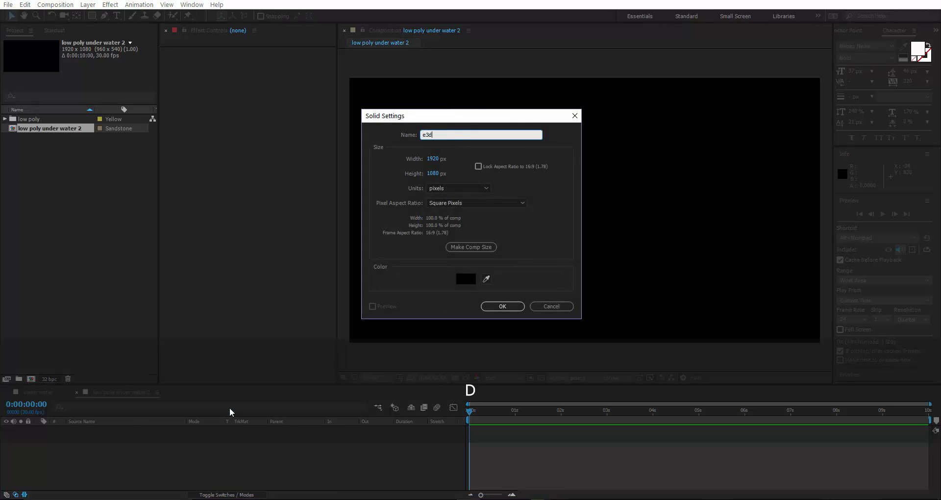
{"action": "key", "text": "Return"}
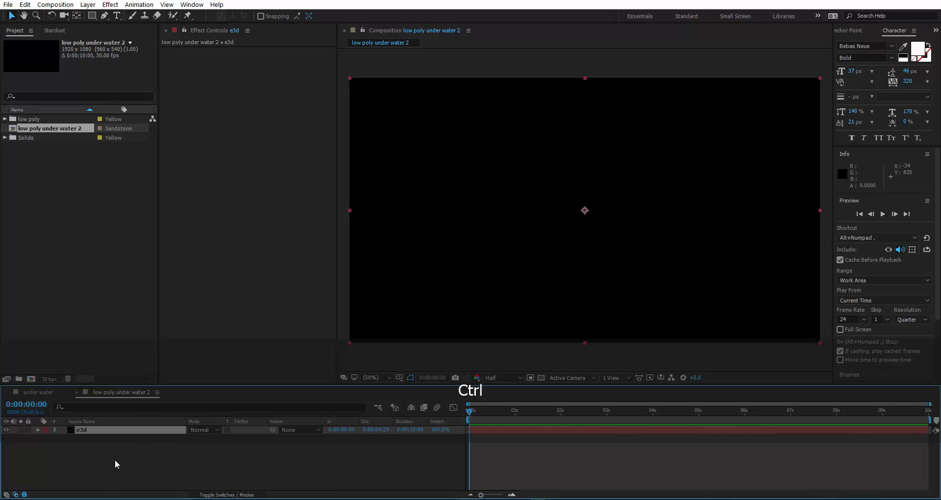
{"action": "key", "text": "ctrl+space"}
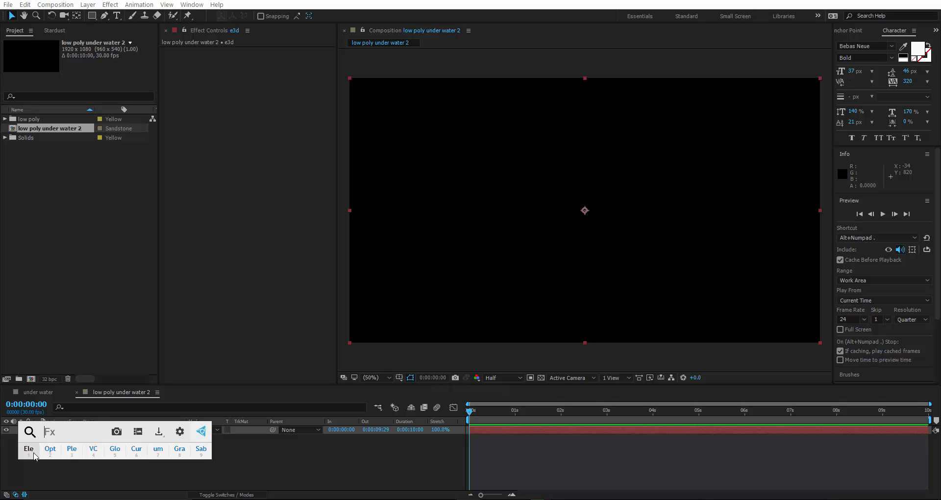
{"action": "left_click", "coordinate": [34, 455]}
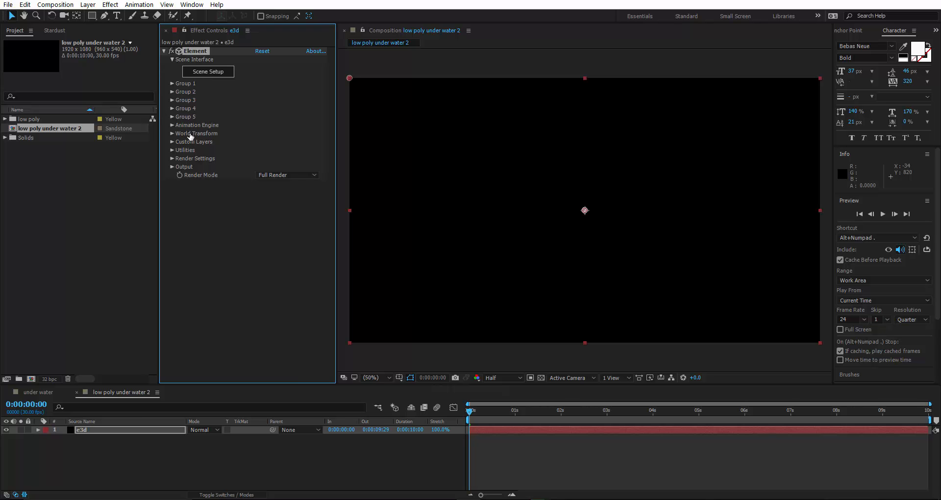
- Open the Element effect's Scene Setup and create a plane model
{"action": "left_click", "coordinate": [208, 71]}
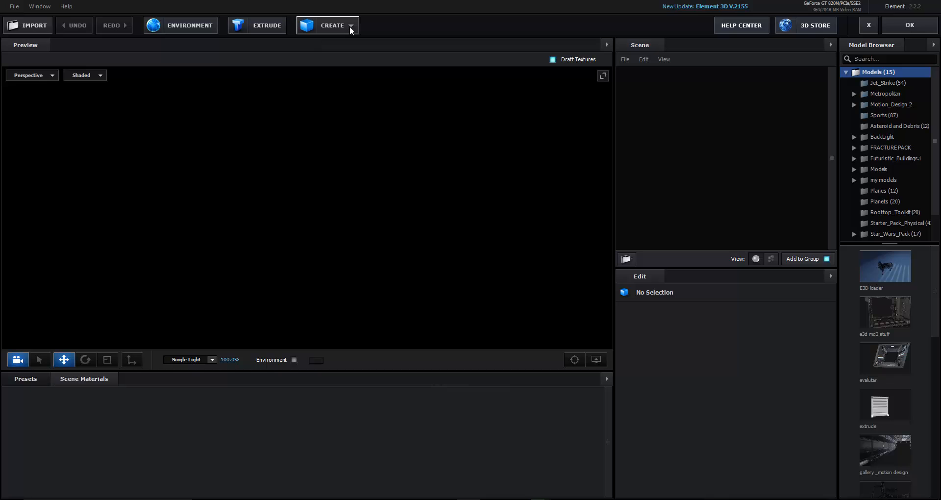
{"action": "left_click", "coordinate": [349, 26]}
{"action": "left_click", "coordinate": [459, 48]}
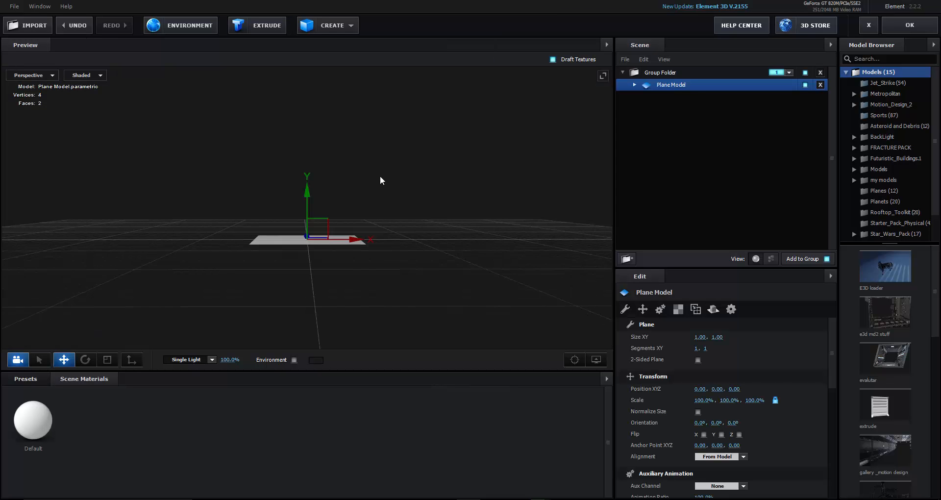
{"action": "scroll", "coordinate": [376, 184], "scroll_direction": "up", "scroll_amount": 6}
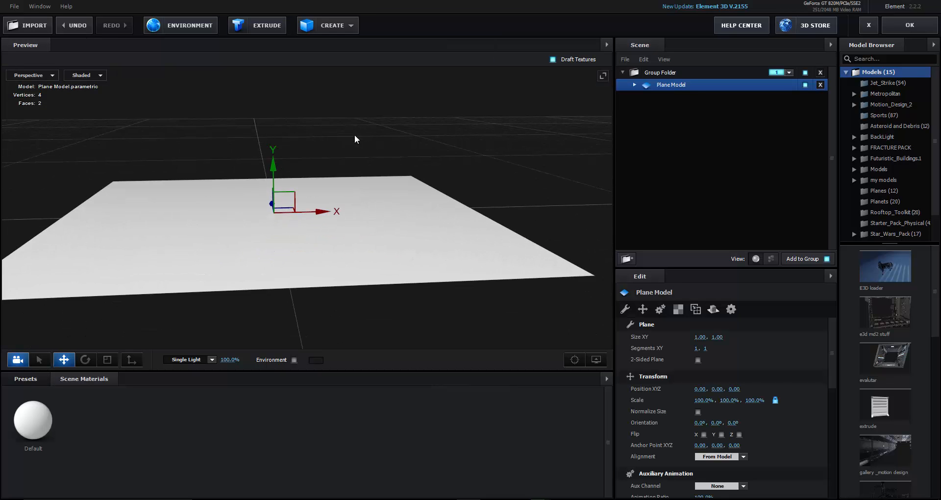
- Set the plane model's Size XY to 7.00 by 7.00
{"action": "left_click", "coordinate": [699, 338]}
{"action": "type", "text": "7"}
{"action": "key", "text": "Return"}
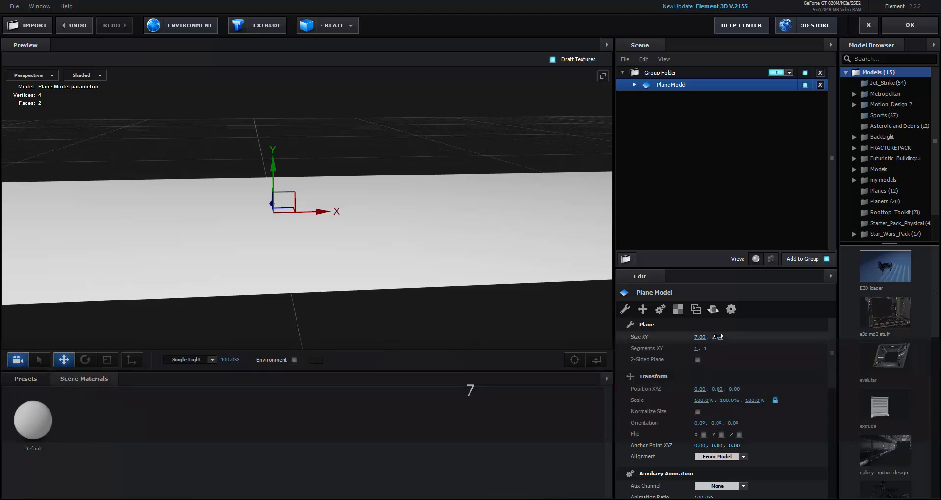
{"action": "left_click", "coordinate": [717, 338]}
{"action": "type", "text": "7"}
{"action": "key", "text": "Return"}
- Show the preview in wireframe and set the plane's Segments XY to 15 by 15
{"action": "left_click", "coordinate": [91, 75]}
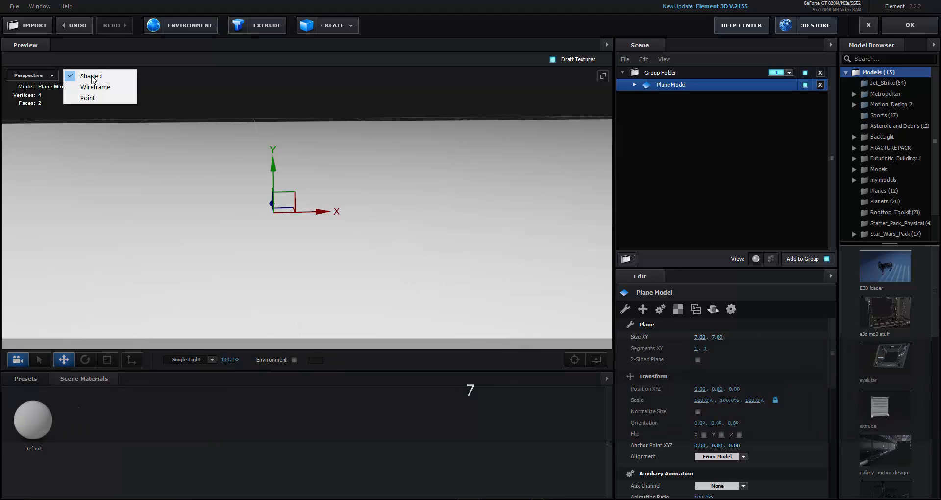
{"action": "left_click", "coordinate": [123, 90]}
{"action": "left_click_drag", "start_coordinate": [140, 93], "coordinate": [166, 117]}
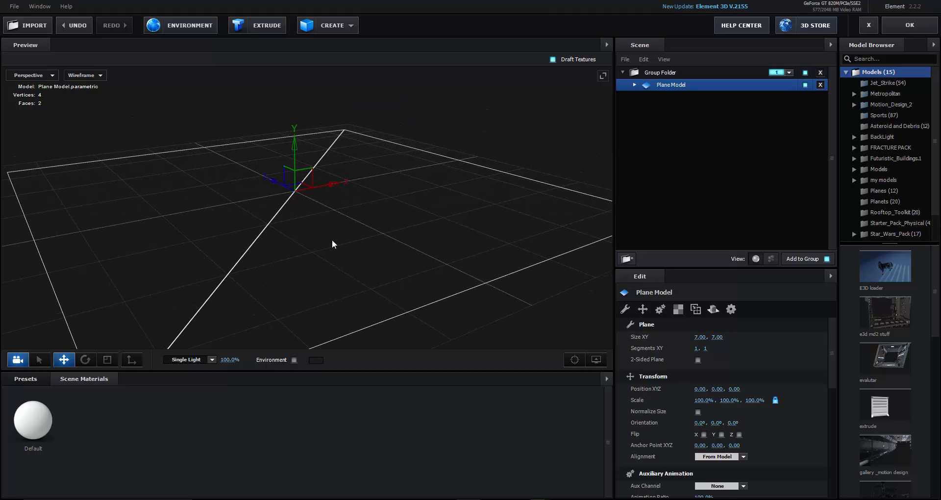
{"action": "left_click", "coordinate": [697, 349]}
{"action": "type", "text": "15"}
{"action": "left_click", "coordinate": [748, 352]}
{"action": "left_click", "coordinate": [712, 348]}
{"action": "type", "text": "1"}
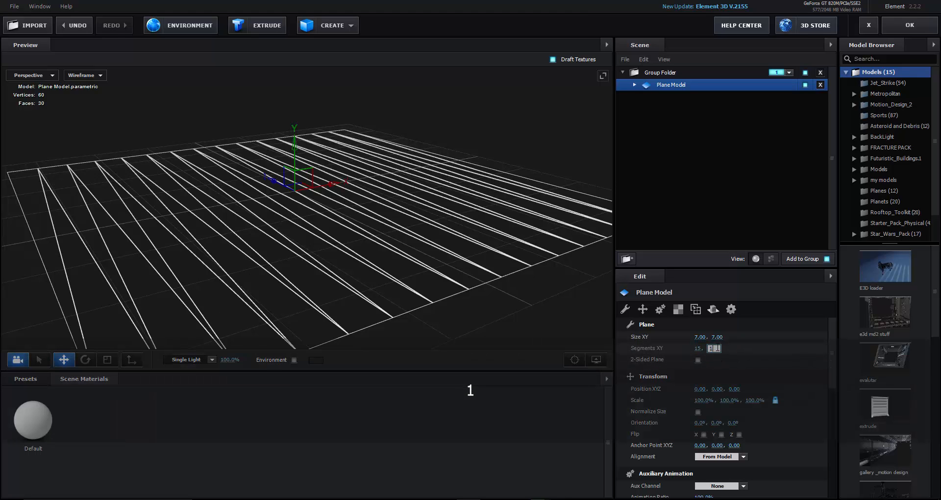
{"action": "type", "text": "5"}
{"action": "key", "text": "Return"}
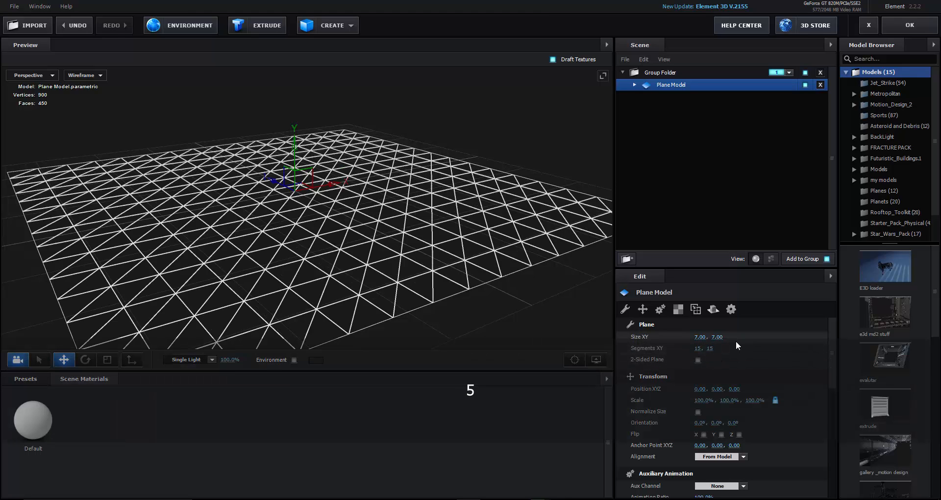
- Return the preview to shaded display and inspect the segmented plane up close
{"action": "left_click", "coordinate": [94, 75]}
{"action": "left_click", "coordinate": [93, 75]}
{"action": "mouse_move", "coordinate": [180, 230]}
{"action": "left_mouse_down"}
{"action": "mouse_move", "coordinate": [174, 209]}
{"action": "mouse_move", "coordinate": [183, 224]}
{"action": "left_mouse_up"}
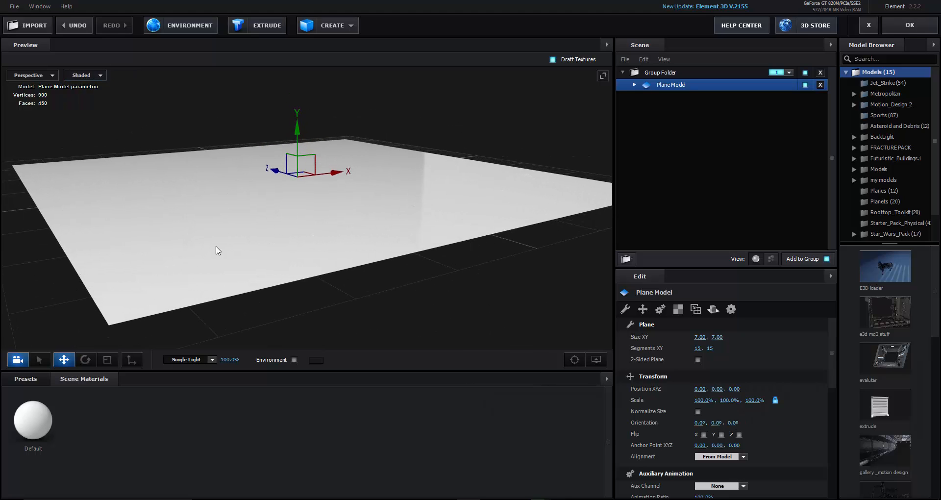
{"action": "scroll", "coordinate": [217, 247], "scroll_direction": "up", "scroll_amount": 3}
{"action": "left_click_drag", "start_coordinate": [255, 248], "coordinate": [238, 265]}
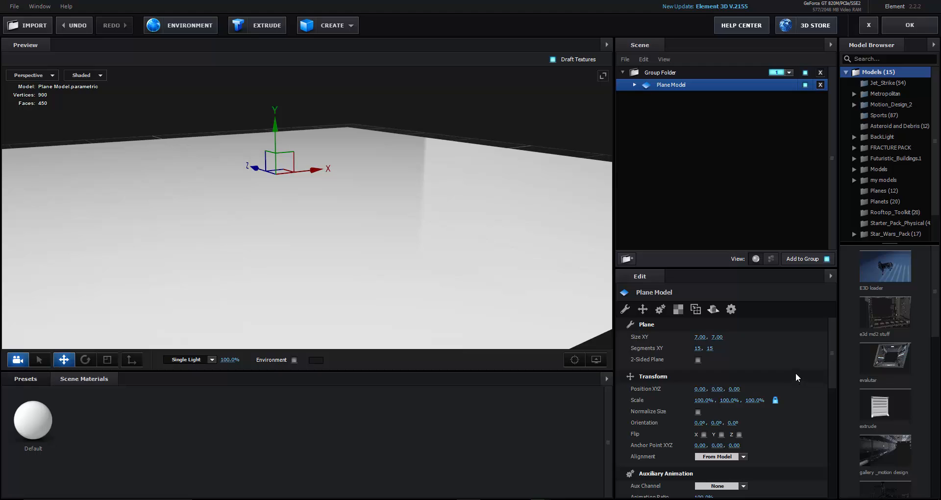
- Set the plane's surface Normals to Dynamic (Deform) and its Edge Mode to Connected
{"action": "scroll", "coordinate": [796, 374], "scroll_direction": "down", "scroll_amount": 5}
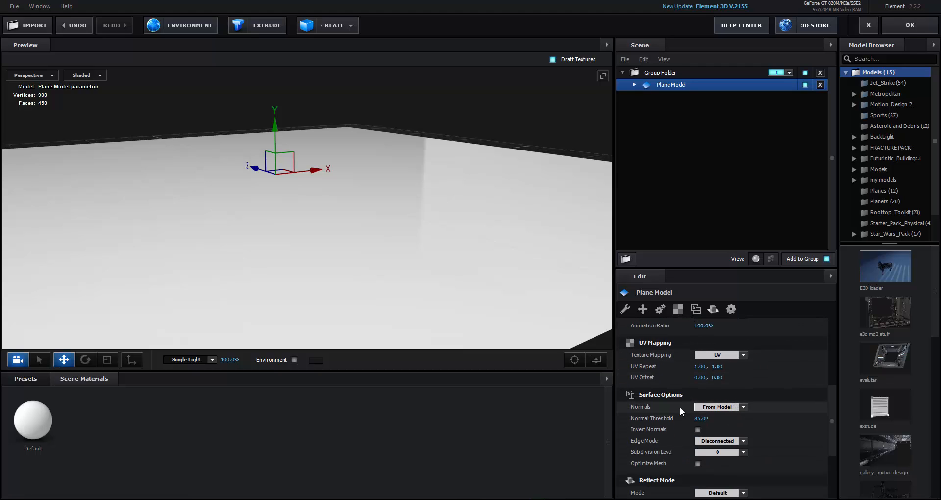
{"action": "left_click", "coordinate": [735, 408]}
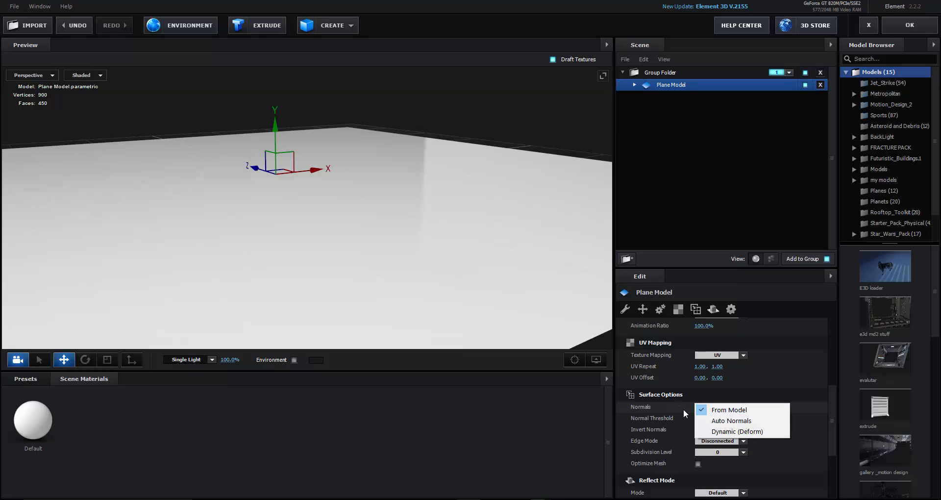
{"action": "left_click", "coordinate": [753, 433]}
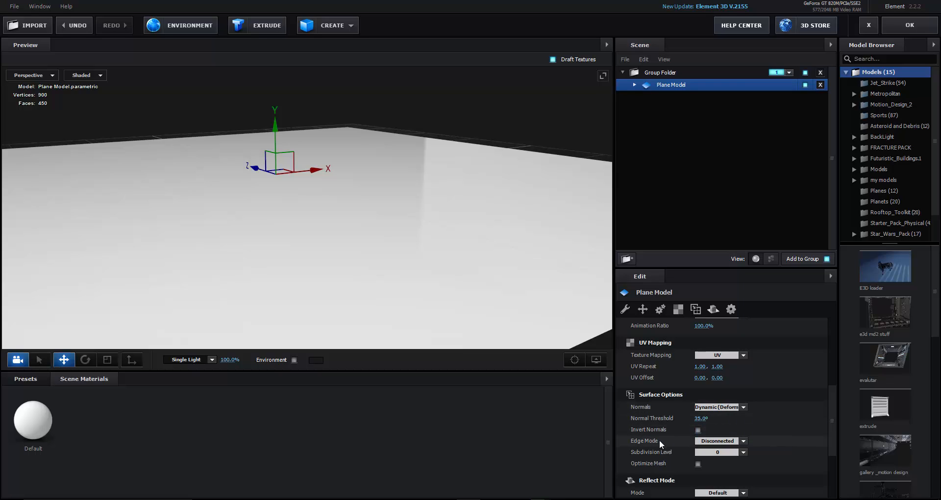
{"action": "left_click", "coordinate": [700, 443]}
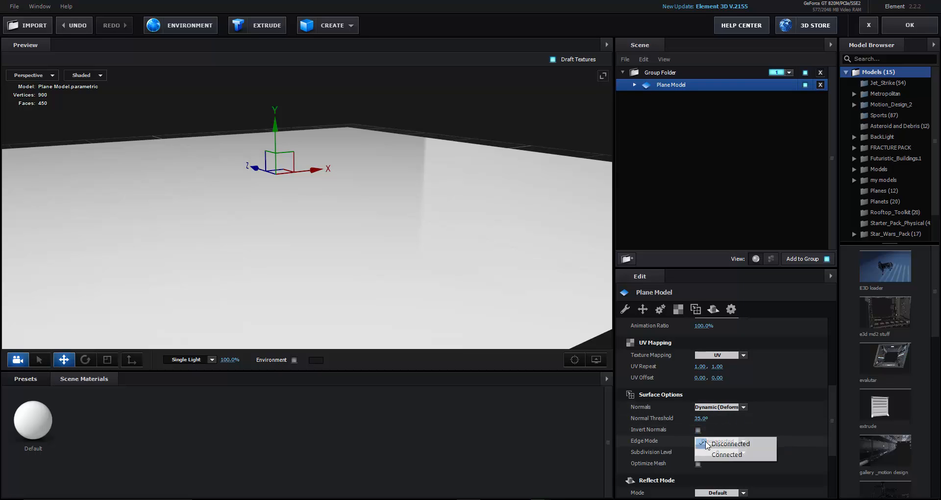
{"action": "left_click", "coordinate": [735, 455]}
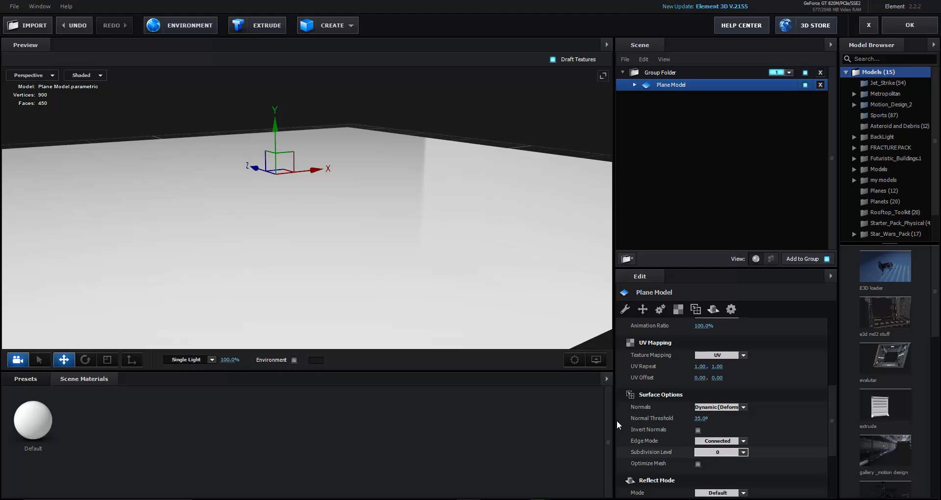
- Try higher subdivision levels such as 1 and 2 on the plane in wireframe display, and return the level to 0
{"action": "left_click", "coordinate": [84, 76]}
{"action": "left_click", "coordinate": [92, 87]}
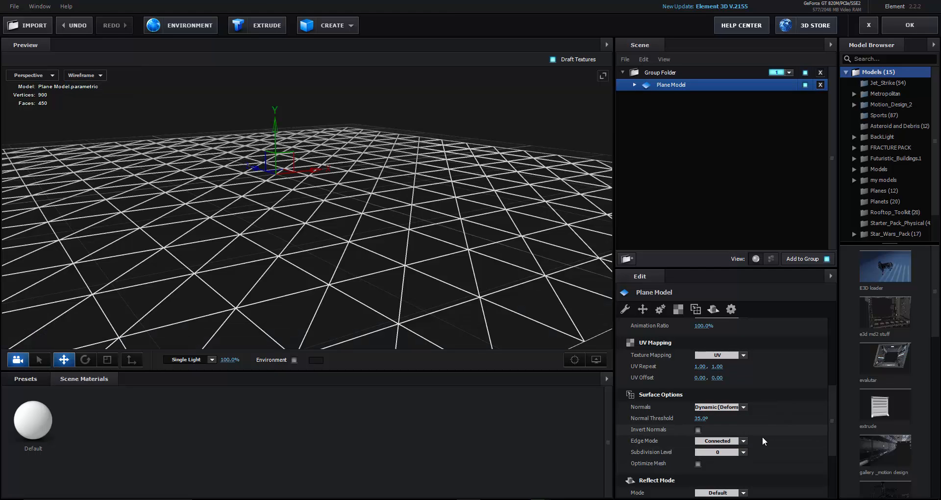
{"action": "left_click", "coordinate": [716, 441]}
{"action": "left_click", "coordinate": [697, 452]}
{"action": "left_click", "coordinate": [698, 452]}
{"action": "left_click", "coordinate": [716, 388]}
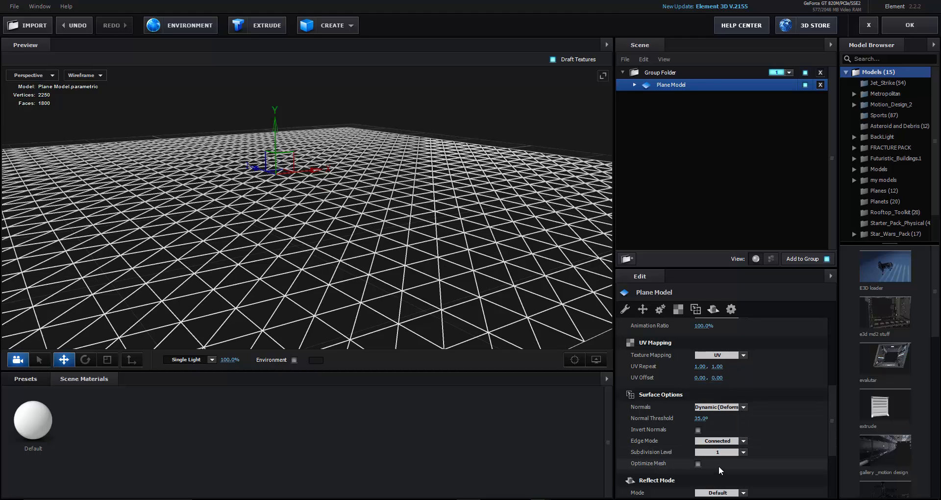
{"action": "left_click", "coordinate": [714, 453]}
{"action": "left_click", "coordinate": [717, 436]}
{"action": "left_click", "coordinate": [722, 454]}
{"action": "left_click", "coordinate": [722, 397]}
{"action": "left_click", "coordinate": [719, 452]}
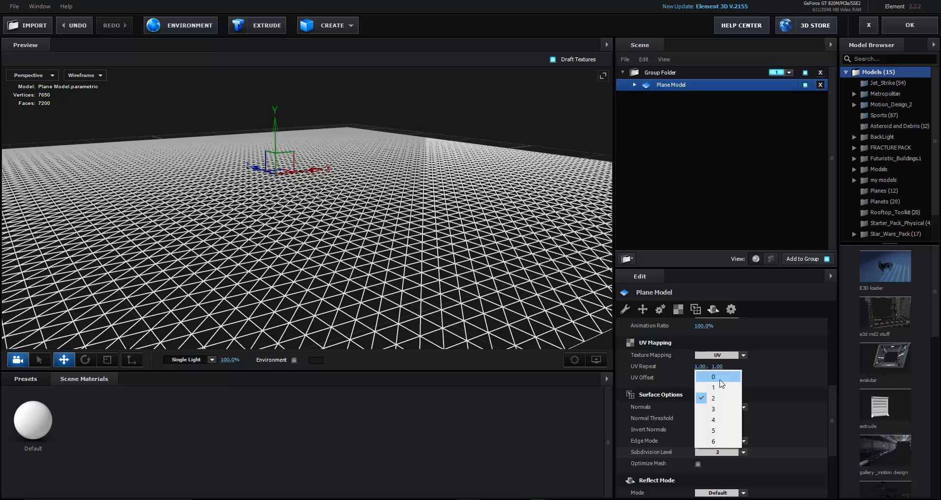
{"action": "left_click", "coordinate": [721, 378]}
- Turn on Optimize Mesh for the plane and switch the preview back to shaded display
{"action": "scroll", "coordinate": [321, 251], "scroll_direction": "down", "scroll_amount": 5}
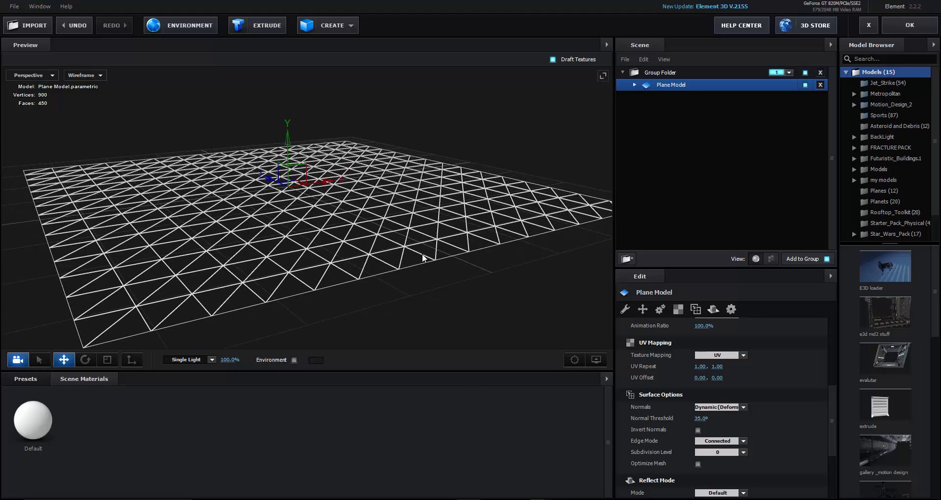
{"action": "left_click", "coordinate": [698, 464]}
{"action": "left_click", "coordinate": [698, 463]}
{"action": "scroll", "coordinate": [806, 385], "scroll_direction": "up", "scroll_amount": 5}
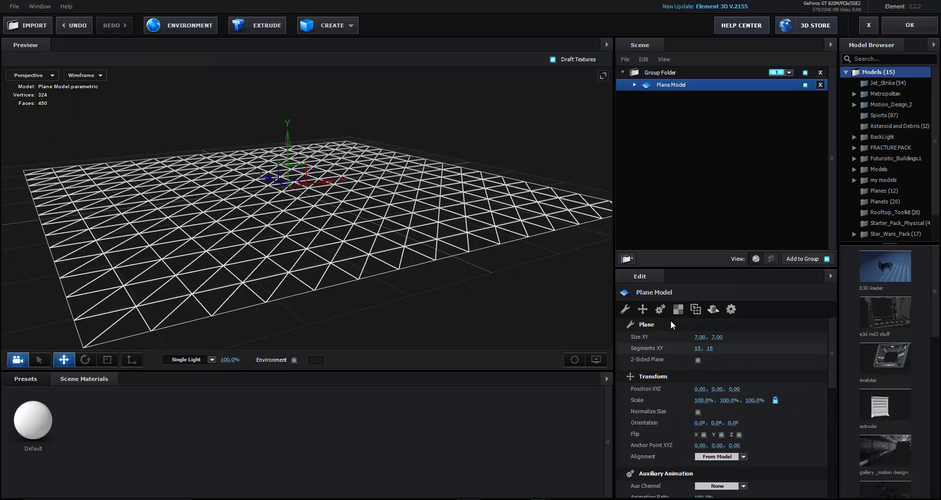
{"action": "left_click", "coordinate": [86, 75]}
{"action": "left_click", "coordinate": [96, 76]}
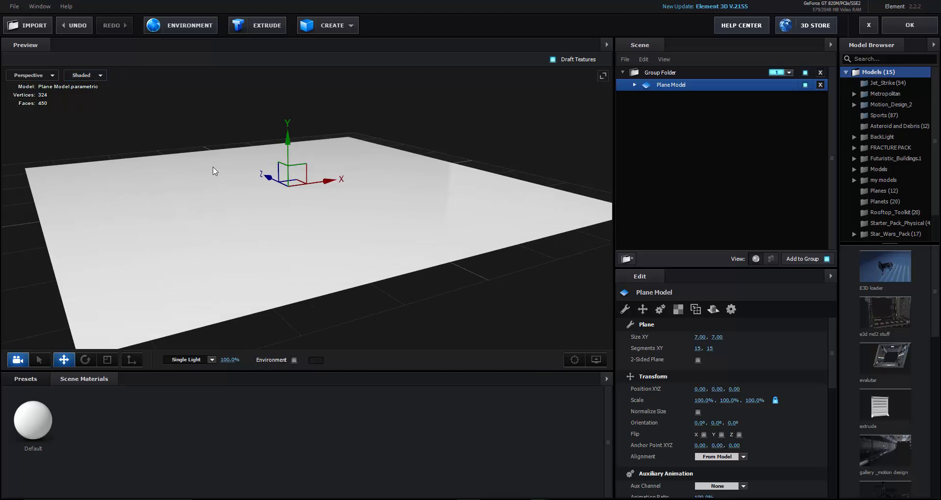
- Make the plane two-sided and accept the scene setup with its group folder assigned to group 1
{"action": "mouse_move", "coordinate": [213, 171]}
{"action": "left_mouse_down"}
{"action": "mouse_move", "coordinate": [205, 177]}
{"action": "mouse_move", "coordinate": [217, 189]}
{"action": "mouse_move", "coordinate": [219, 170]}
{"action": "mouse_move", "coordinate": [222, 193]}
{"action": "mouse_move", "coordinate": [188, 211]}
{"action": "mouse_move", "coordinate": [208, 194]}
{"action": "mouse_move", "coordinate": [209, 215]}
{"action": "mouse_move", "coordinate": [217, 185]}
{"action": "left_mouse_up"}
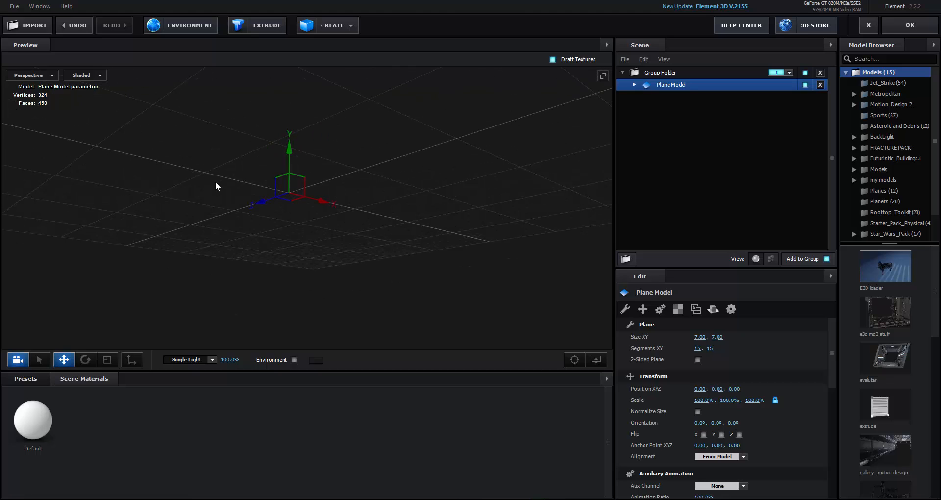
{"action": "left_click", "coordinate": [697, 361]}
{"action": "left_click_drag", "start_coordinate": [441, 245], "coordinate": [410, 255]}
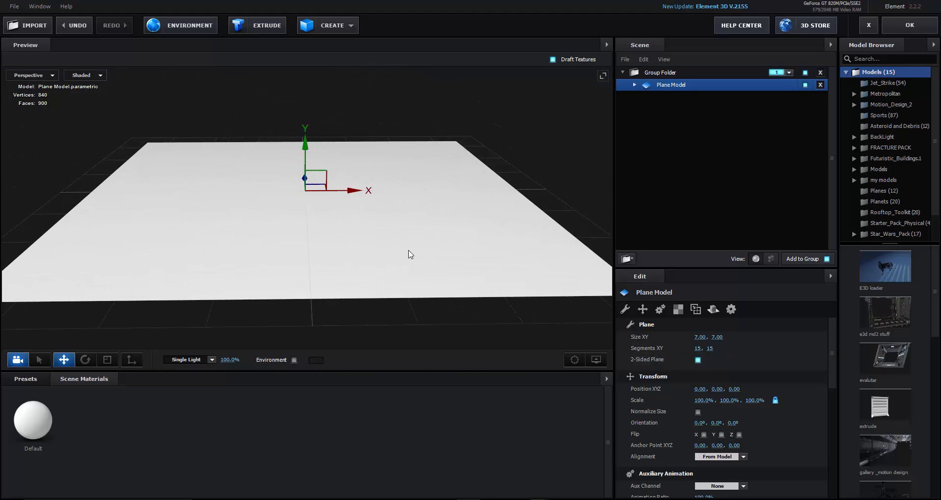
{"action": "left_click", "coordinate": [670, 74]}
{"action": "left_click", "coordinate": [699, 86]}
{"action": "left_click", "coordinate": [790, 74]}
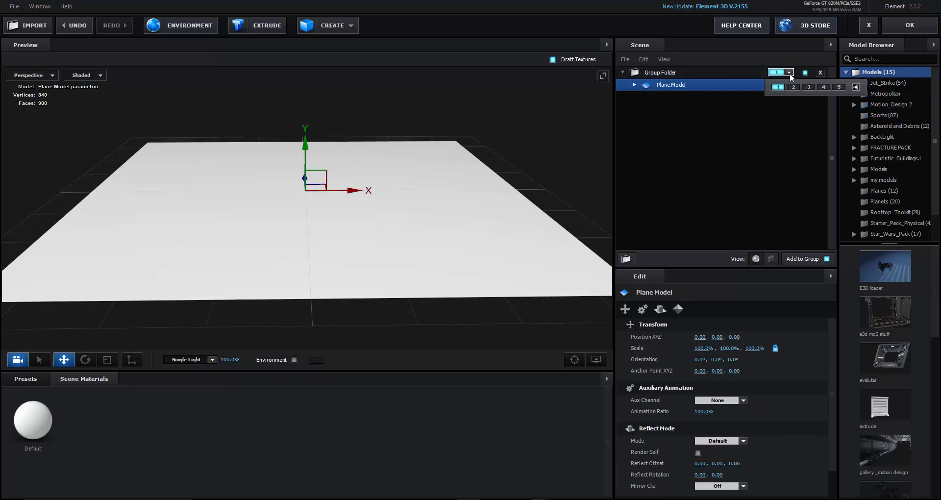
{"action": "left_click", "coordinate": [912, 26]}
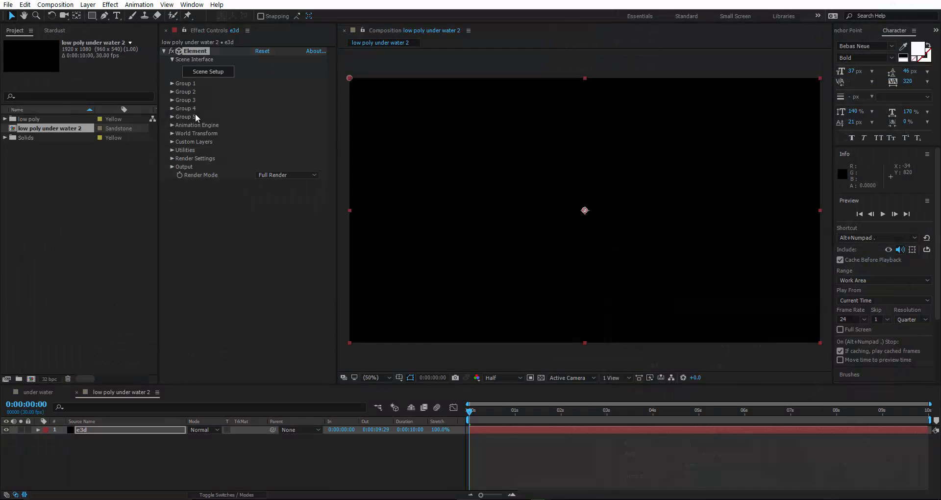
- Expand Group 1's Particle Look settings in the Element effect and add a two-node camera with the 35mm preset
{"action": "left_click", "coordinate": [171, 84]}
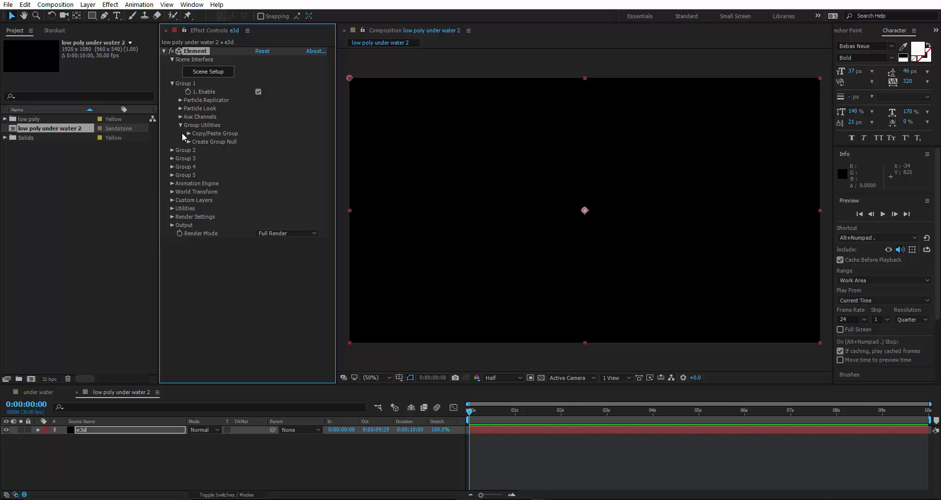
{"action": "left_click", "coordinate": [180, 108]}
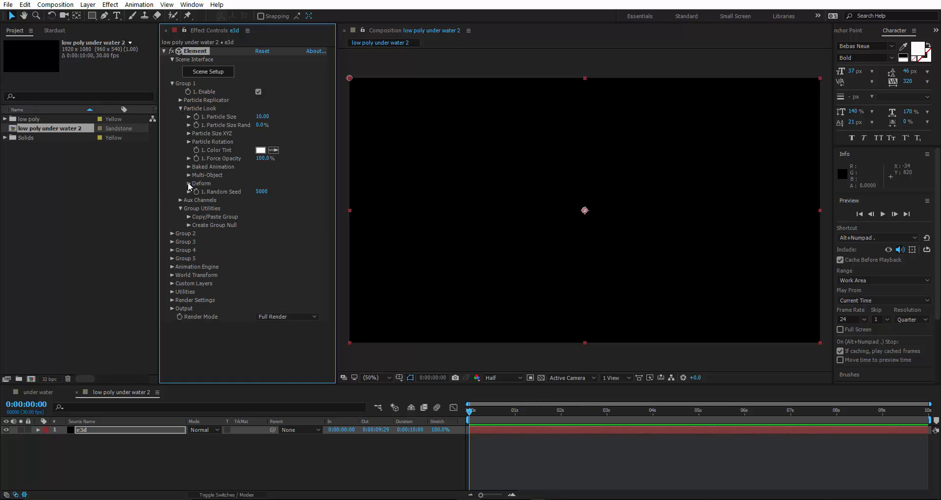
{"action": "right_click", "coordinate": [103, 476]}
{"action": "mouse_move", "coordinate": [152, 381]}
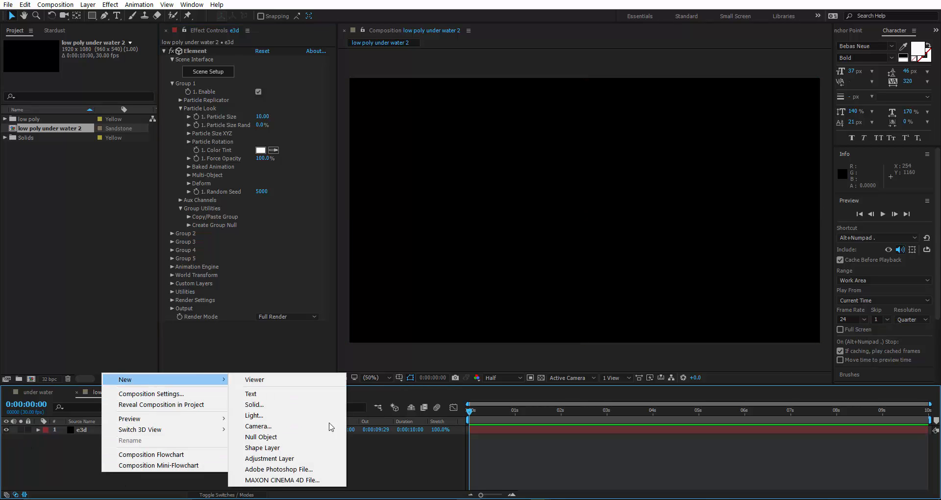
{"action": "left_click", "coordinate": [314, 427]}
{"action": "left_click", "coordinate": [246, 113]}
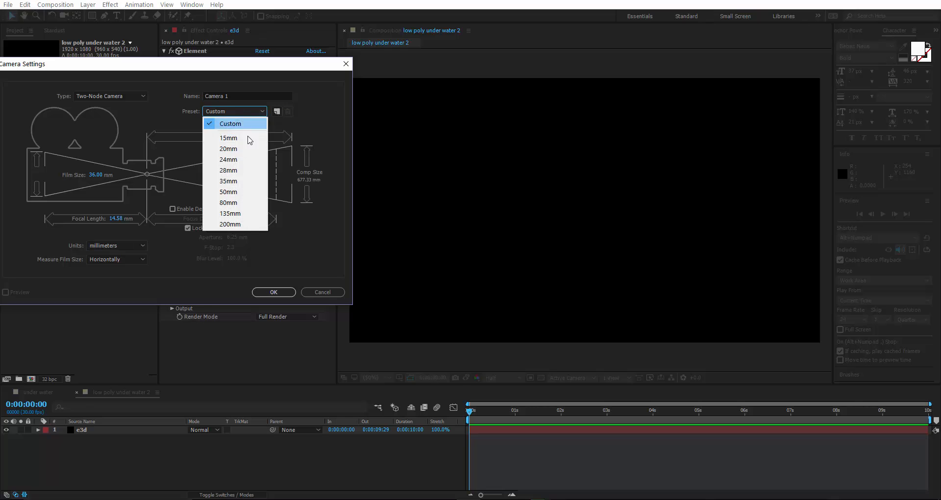
{"action": "left_click", "coordinate": [238, 181]}
{"action": "left_click", "coordinate": [274, 291]}
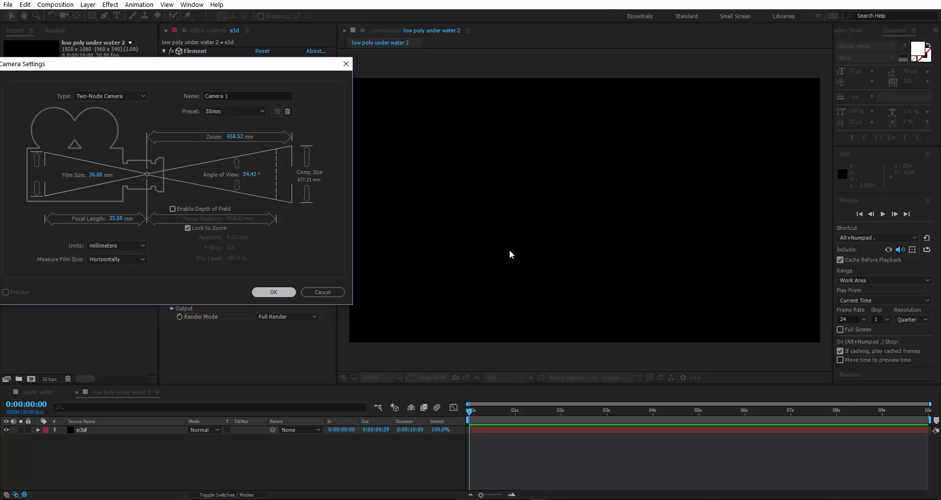
- Reposition the camera above the plane so its surface lies in the lower half of the frame
{"action": "key", "text": "c"}
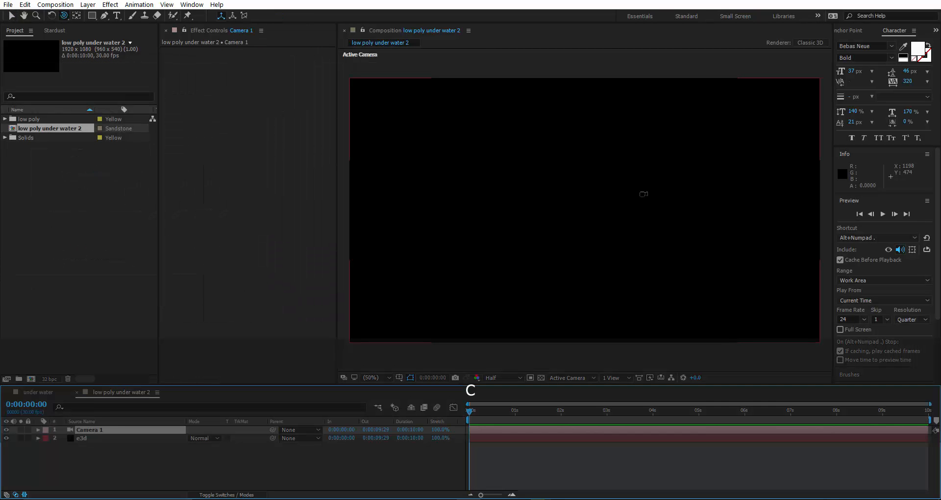
{"action": "key", "text": "c"}
{"action": "left_click_drag", "start_coordinate": [639, 193], "coordinate": [636, 239]}
- Apply Deform noise to Group 1 of the e3d layer's Element effect with Intensity 21.0% and Scale 135.4%
{"action": "left_click", "coordinate": [107, 437]}
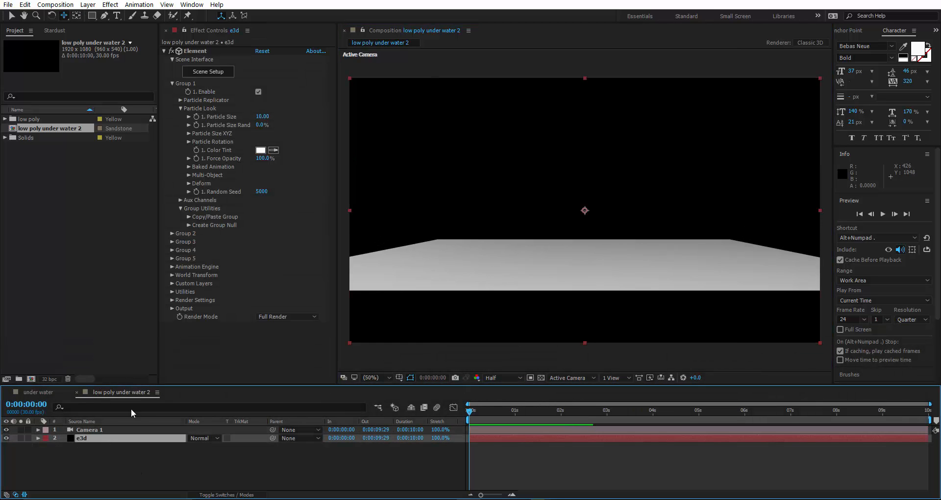
{"action": "left_click", "coordinate": [189, 184]}
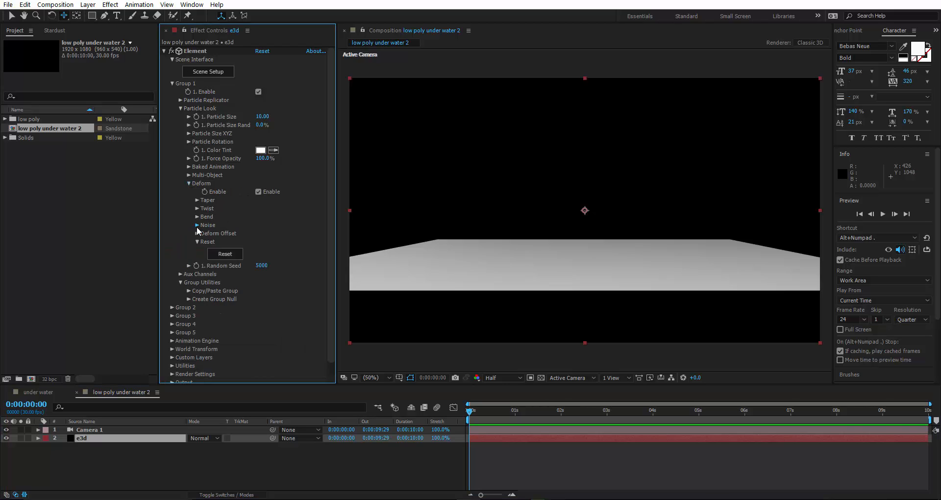
{"action": "left_click", "coordinate": [197, 226]}
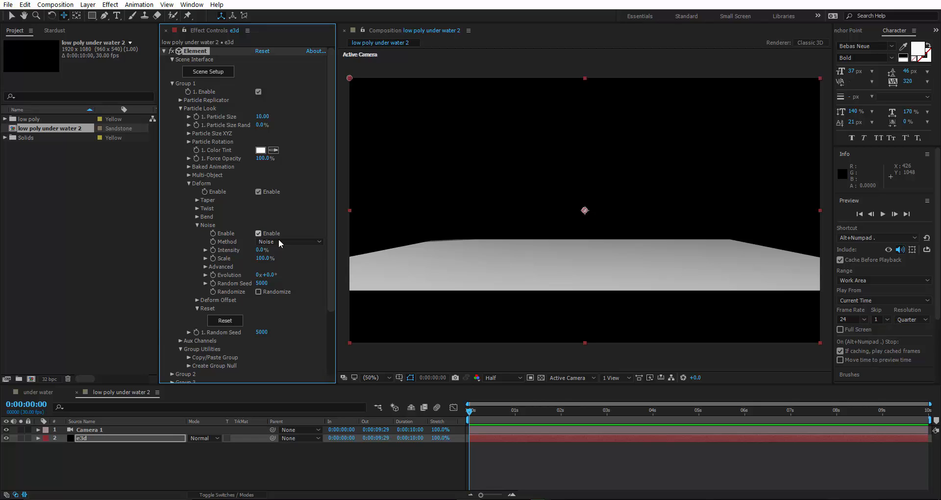
{"action": "left_click_drag", "start_coordinate": [261, 249], "coordinate": [431, 259]}
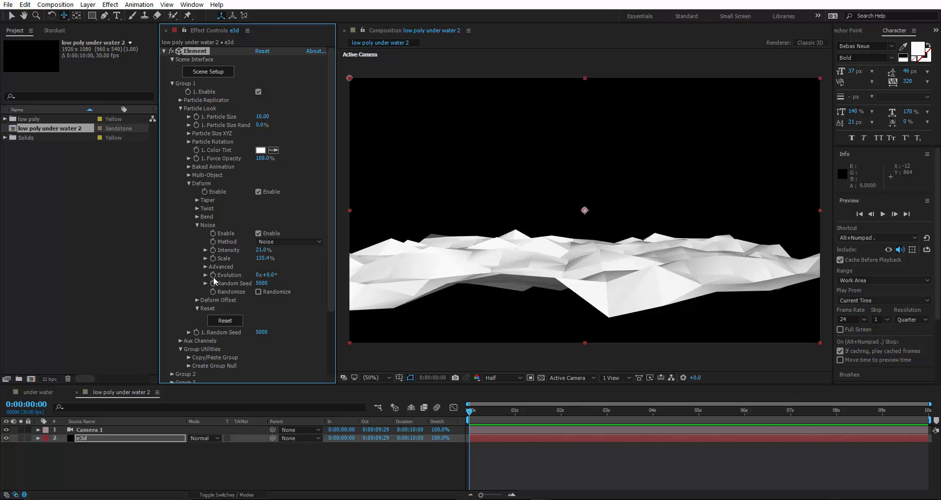
- Add the expression time*150 to the Noise Evolution of Group 1 in the e3d layer's Element effect
{"action": "key", "text": "alt"}
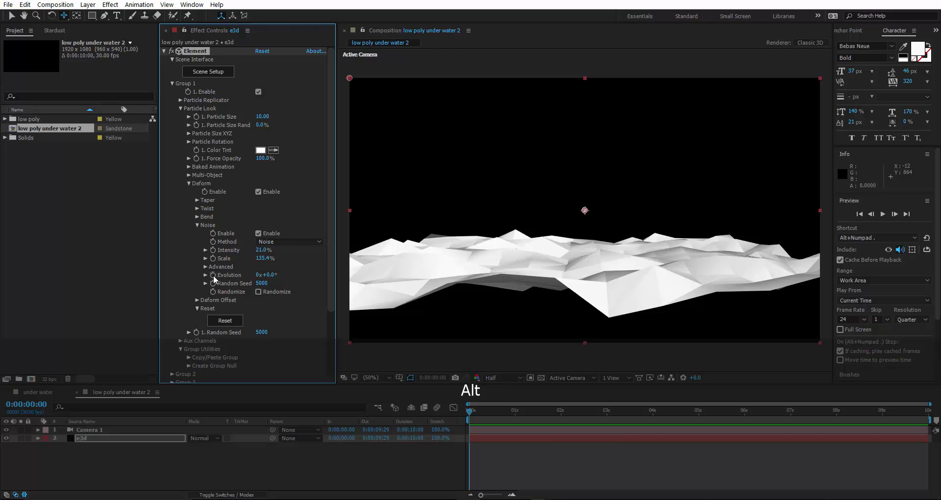
{"action": "left_click", "coordinate": [214, 278], "text": "alt"}
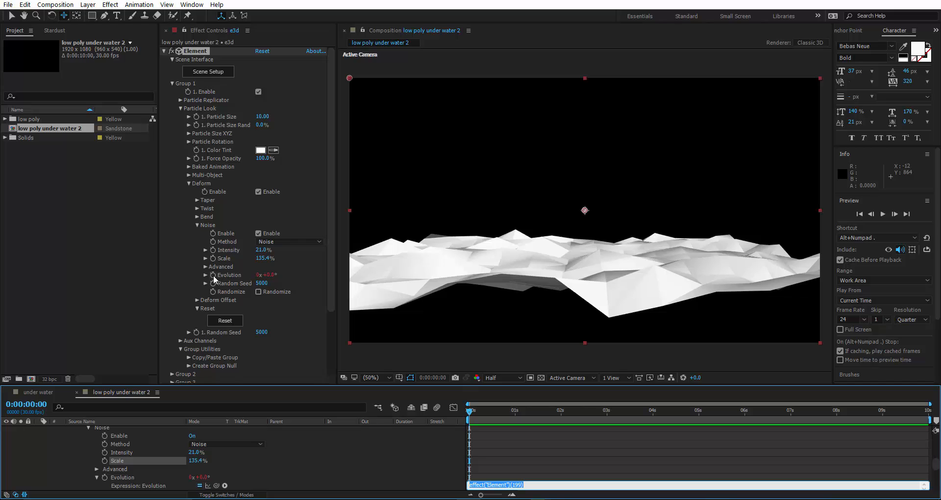
{"action": "type", "text": "ti"}
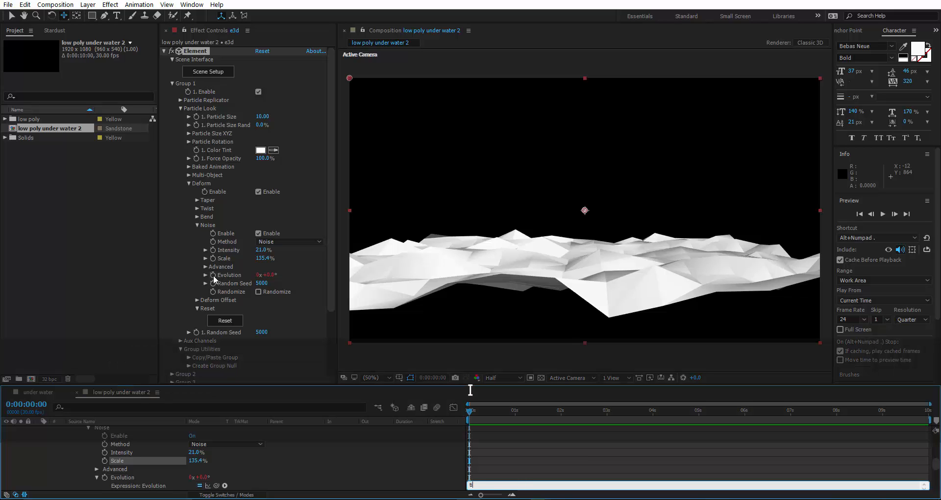
{"action": "type", "text": "me*150"}
{"action": "left_click", "coordinate": [526, 432]}
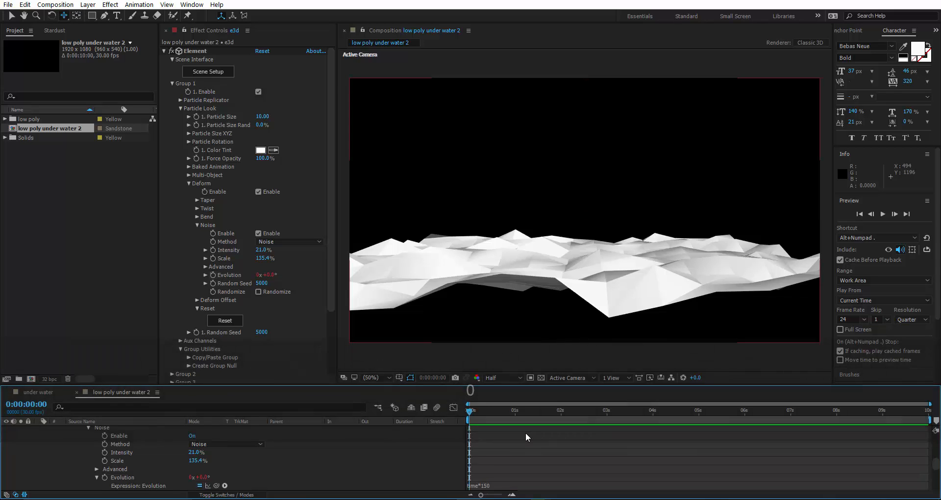
- Preview the surface's noise animation from the start and examine the Advanced noise settings
{"action": "key", "text": "space"}
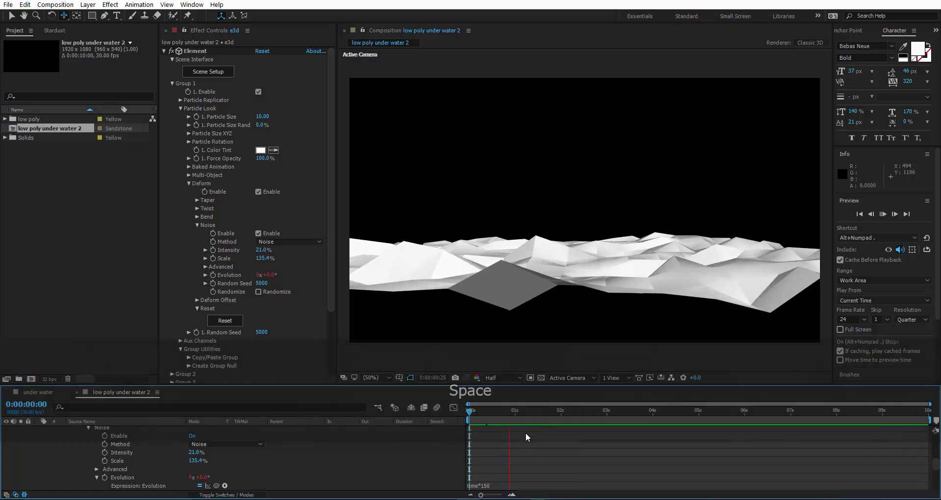
{"action": "left_click_drag", "start_coordinate": [498, 413], "coordinate": [525, 422]}
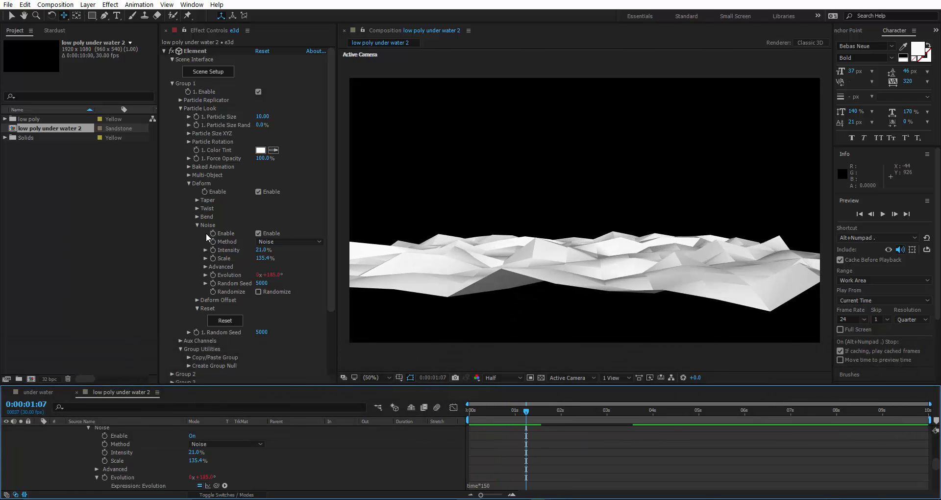
{"action": "left_click", "coordinate": [205, 267]}
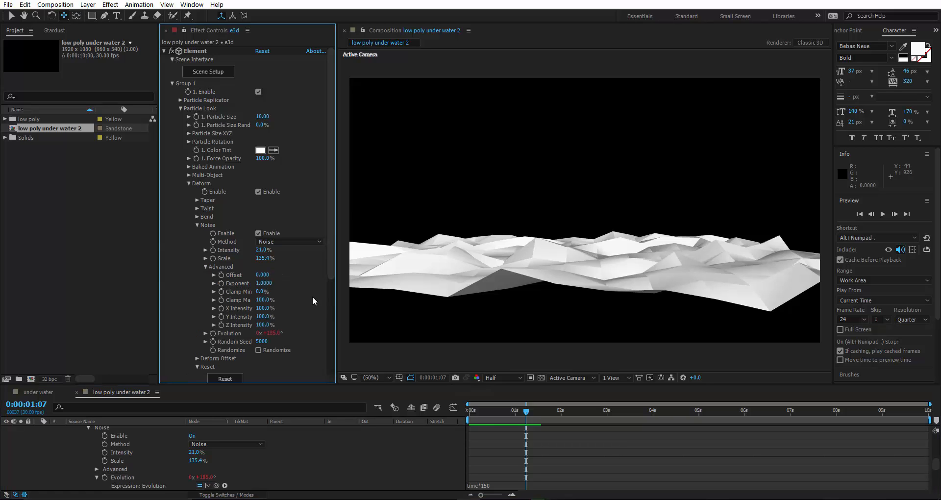
{"action": "left_click_drag", "start_coordinate": [267, 287], "coordinate": [251, 264]}
{"action": "left_click", "coordinate": [469, 411]}
{"action": "key", "text": "space"}
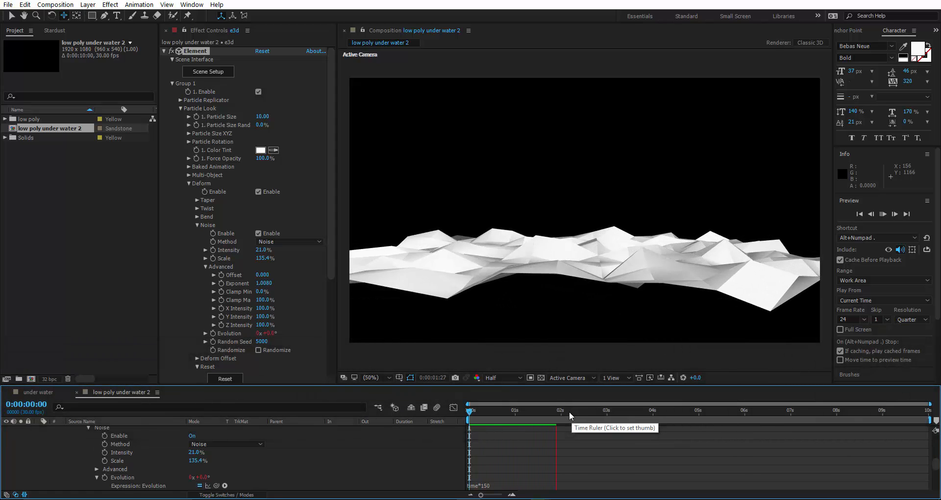
{"action": "left_click_drag", "start_coordinate": [537, 410], "coordinate": [530, 410]}
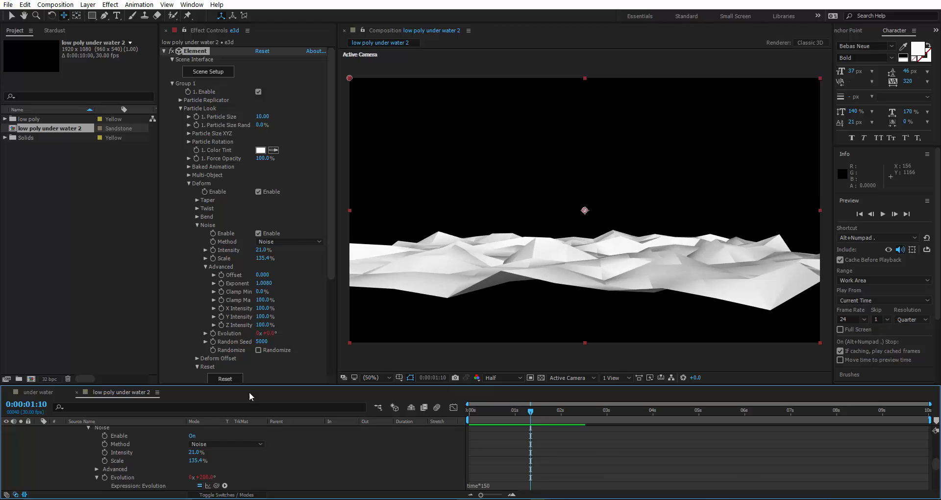
- Collapse the e3d layer's properties and reposition the camera so the surface fills the lower part of the frame
{"action": "scroll", "coordinate": [41, 448], "scroll_direction": "up", "scroll_amount": 7}
{"action": "left_click", "coordinate": [38, 438]}
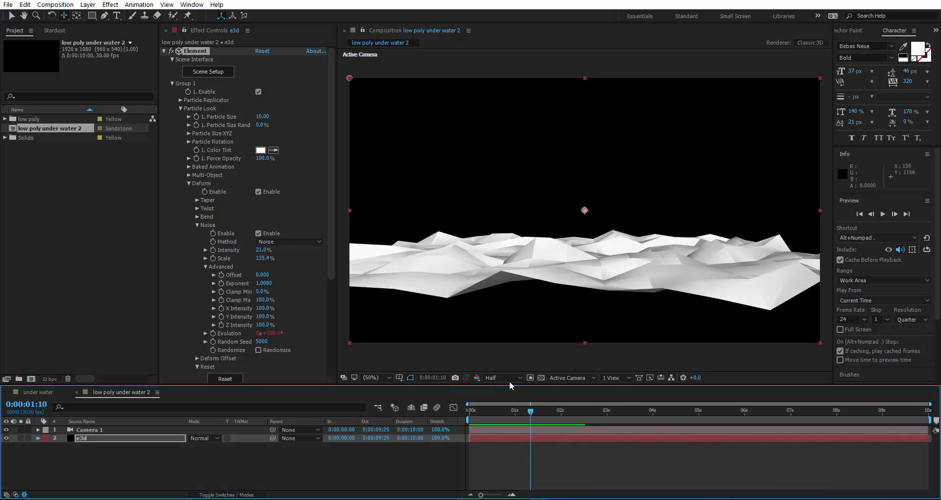
{"action": "key", "text": "c"}
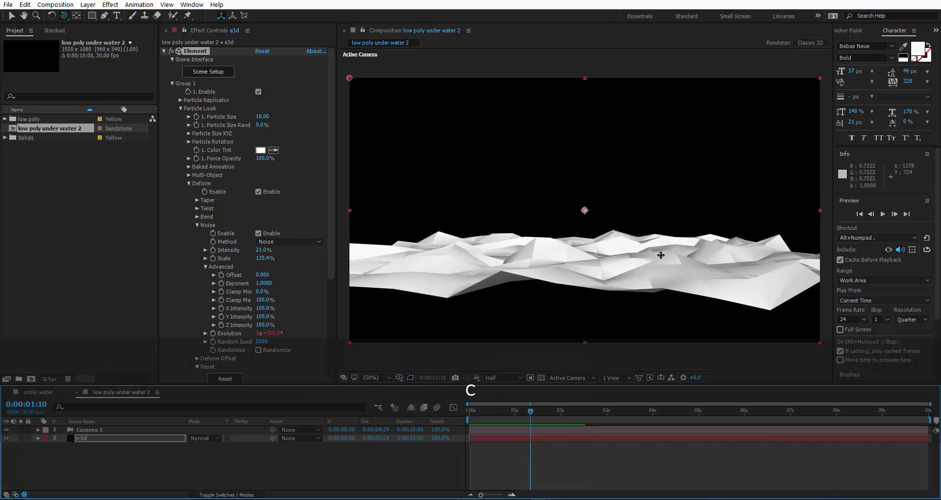
{"action": "left_click_drag", "start_coordinate": [662, 252], "coordinate": [706, 231]}
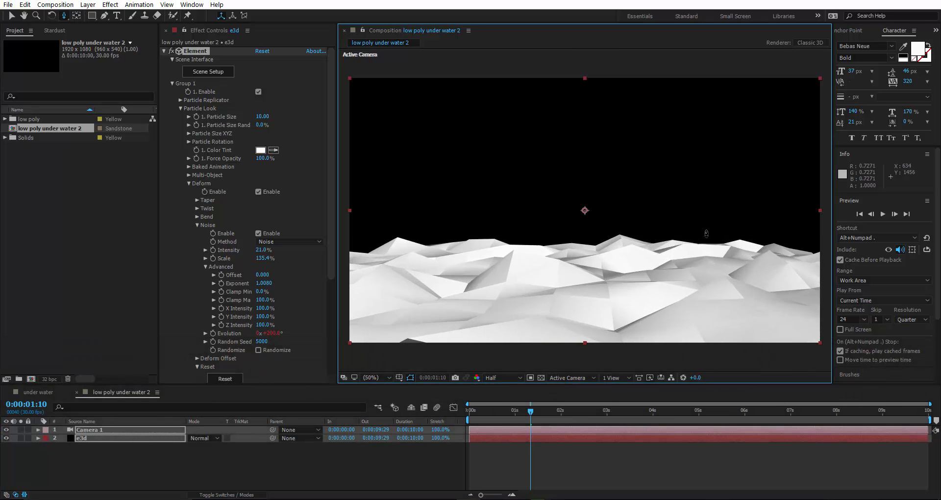
{"action": "scroll", "coordinate": [578, 239], "scroll_direction": "down", "scroll_amount": 2}
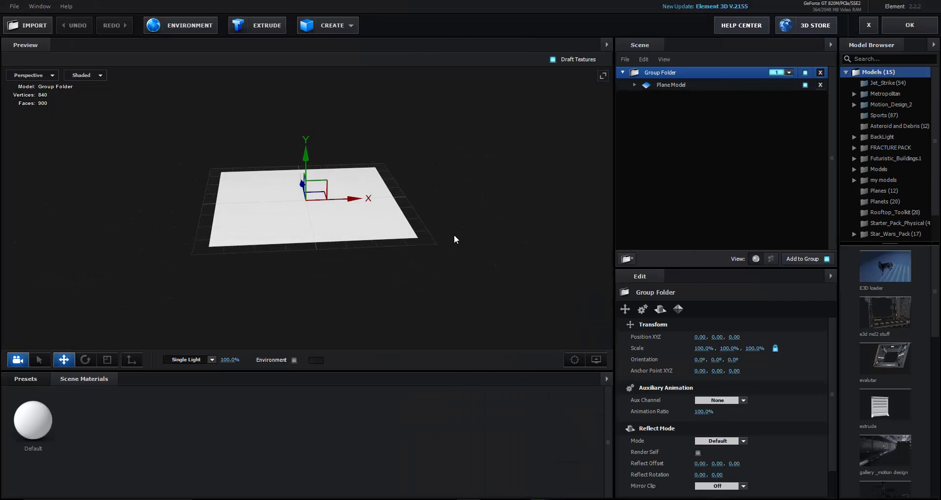
- Set the Plane Model's size to 12 by 12 in the Element scene setup
{"action": "left_click", "coordinate": [657, 86]}
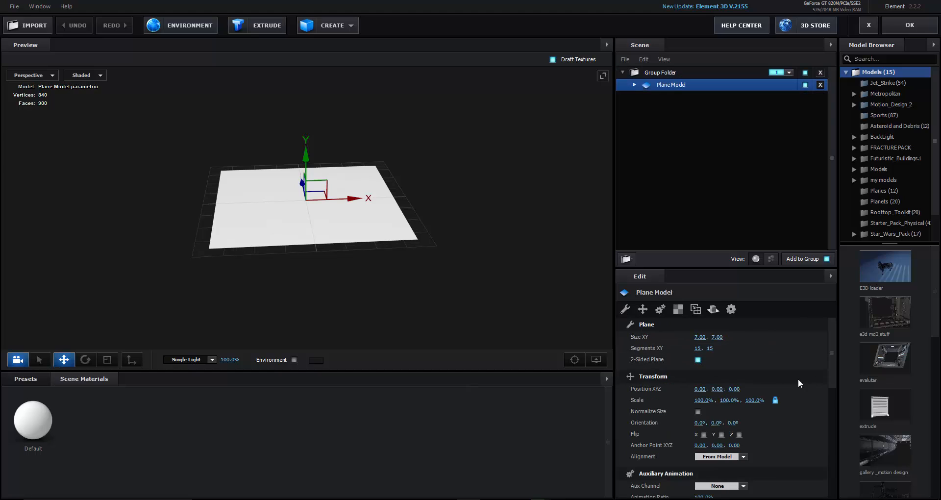
{"action": "left_click", "coordinate": [700, 336]}
{"action": "type", "text": "12"}
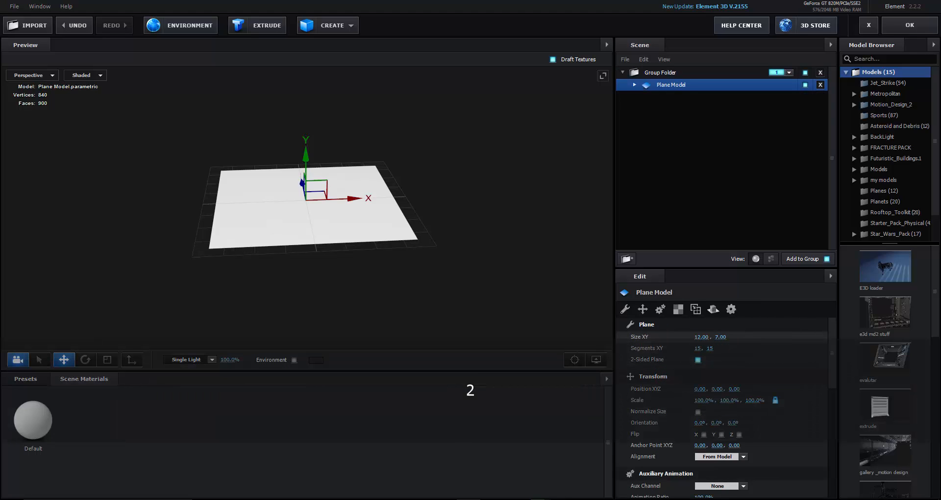
{"action": "key", "text": "Tab"}
{"action": "type", "text": "12"}
{"action": "key", "text": "Return"}
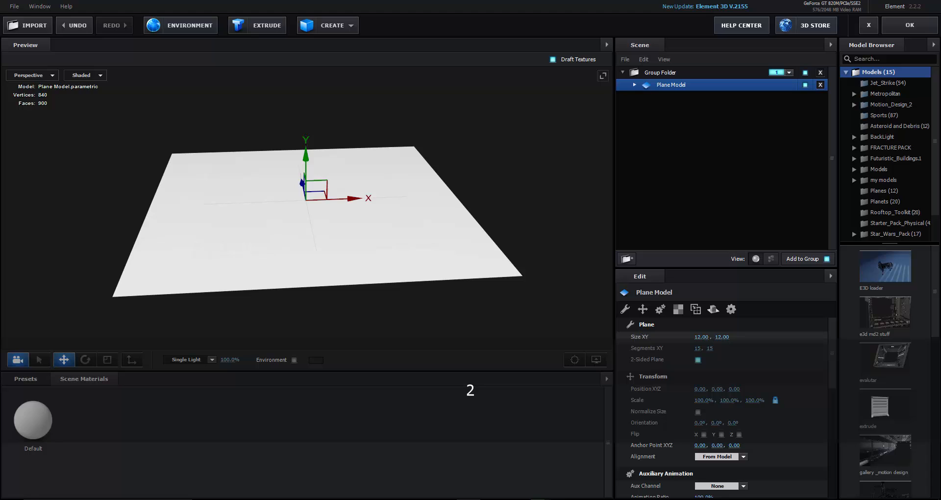
- Try Y sizes of 5 and 19 for the Plane Model
{"action": "left_click", "coordinate": [722, 338]}
{"action": "type", "text": "5"}
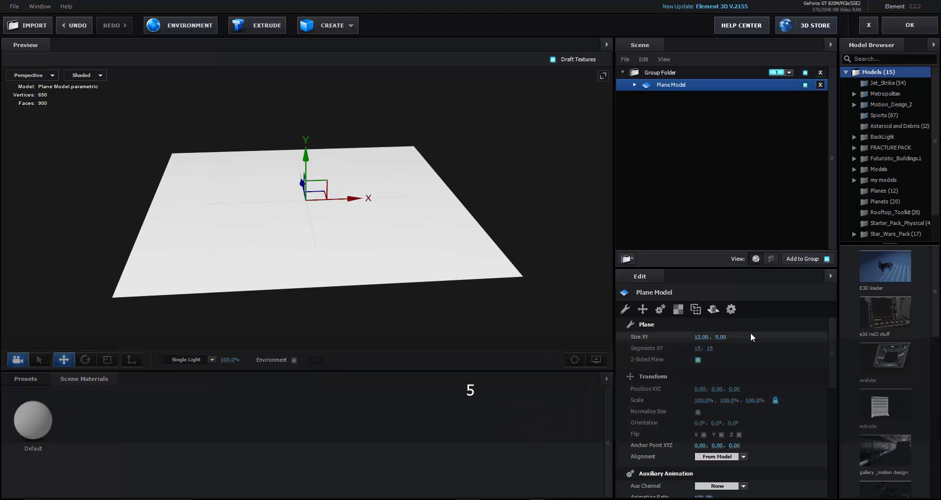
{"action": "key", "text": "Return"}
{"action": "left_click", "coordinate": [725, 338]}
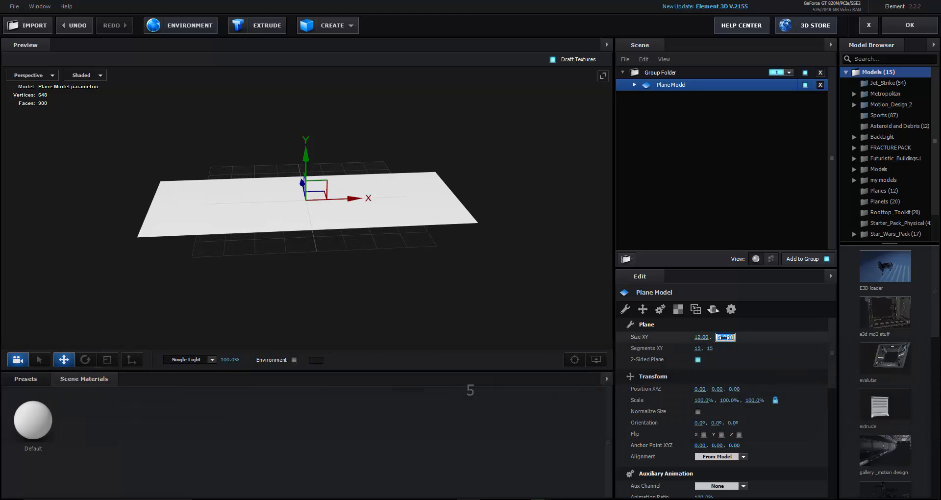
{"action": "type", "text": "19"}
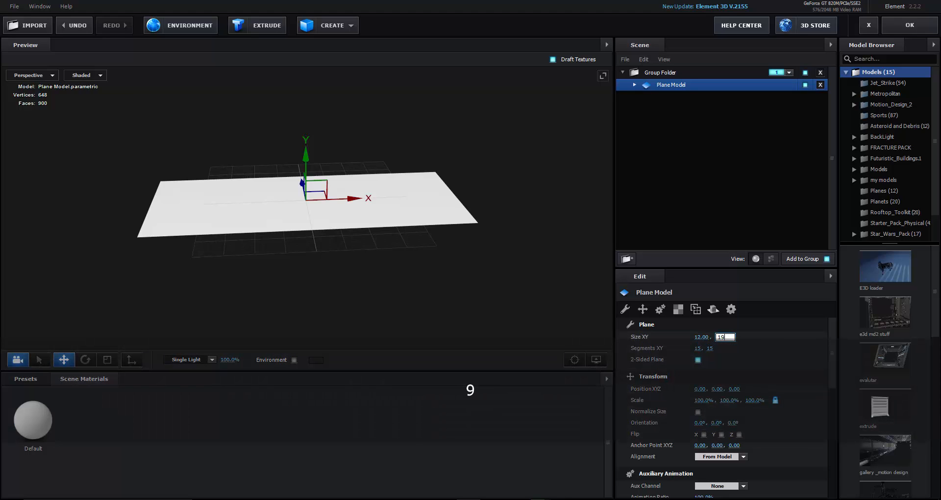
{"action": "key", "text": "Return"}
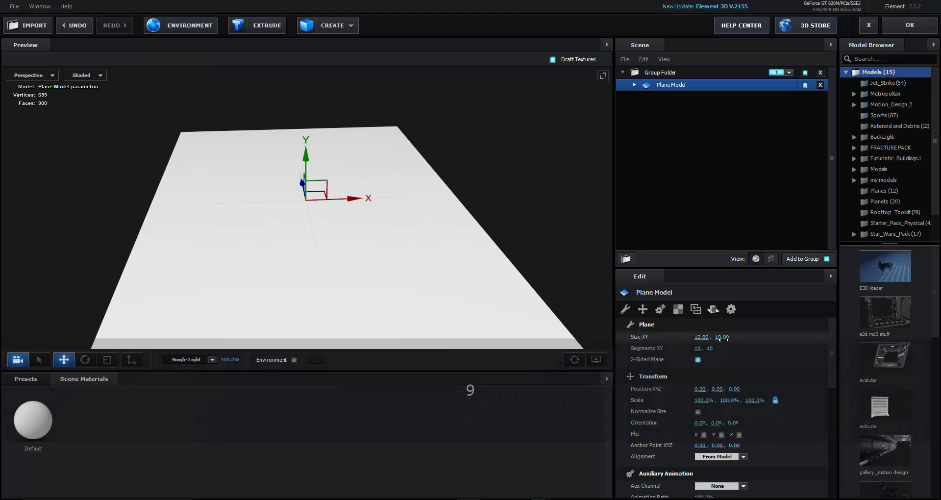
- Set the Plane Model's size to 19 by 12 and accept the scene, rechecking the plane in the scene setup
{"action": "left_click", "coordinate": [722, 337]}
{"action": "type", "text": "12"}
{"action": "key", "text": "Return"}
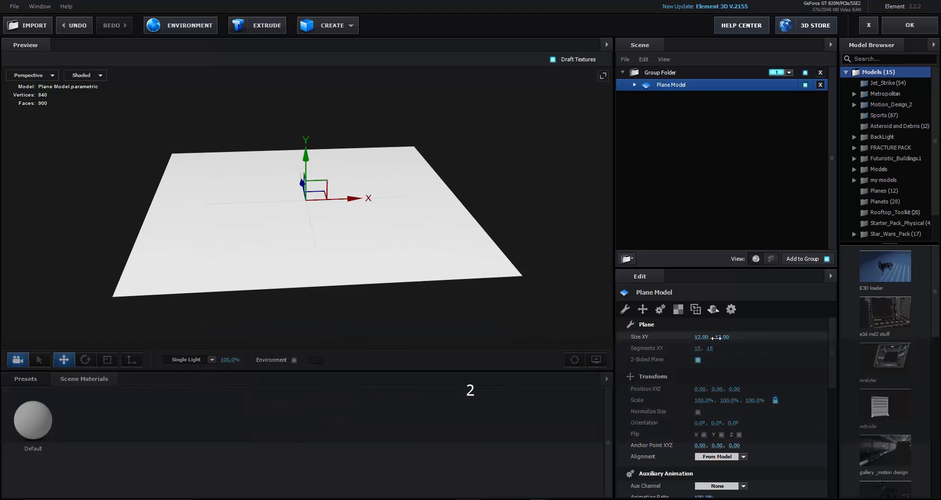
{"action": "left_click", "coordinate": [702, 337]}
{"action": "type", "text": "19"}
{"action": "key", "text": "Return"}
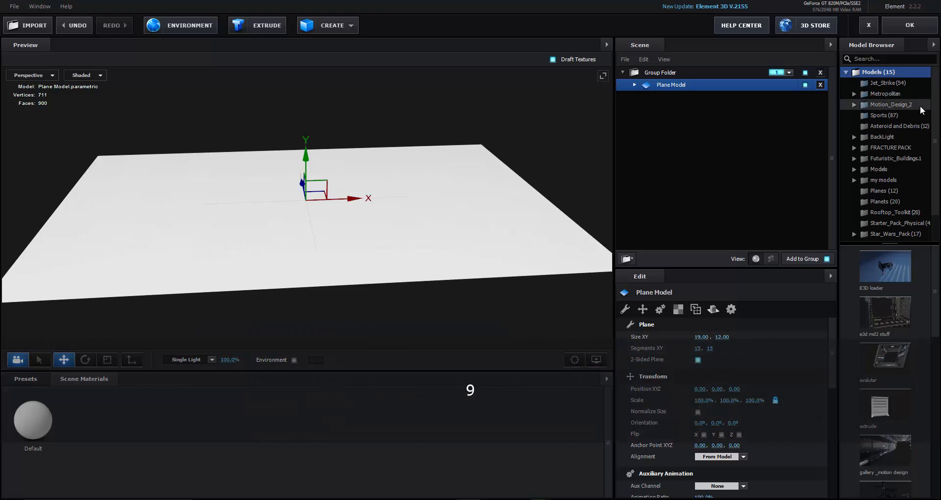
{"action": "left_click", "coordinate": [898, 25]}
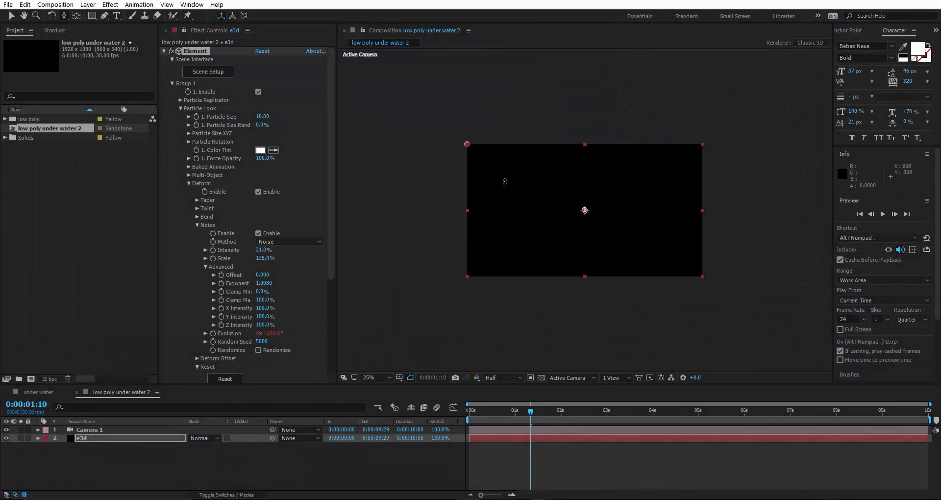
{"action": "left_click", "coordinate": [208, 72]}
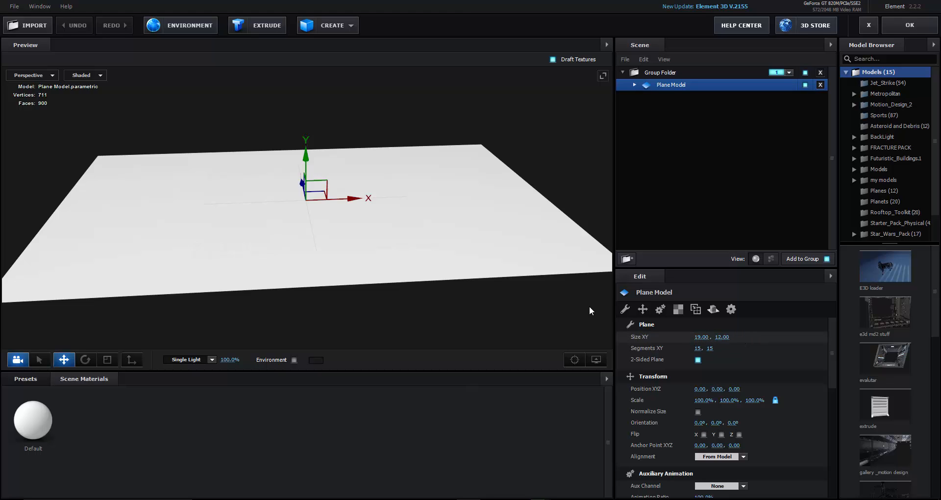
{"action": "mouse_move", "coordinate": [462, 238]}
{"action": "left_mouse_down"}
{"action": "mouse_move", "coordinate": [484, 237]}
{"action": "mouse_move", "coordinate": [463, 246]}
{"action": "mouse_move", "coordinate": [468, 238]}
{"action": "left_mouse_up"}
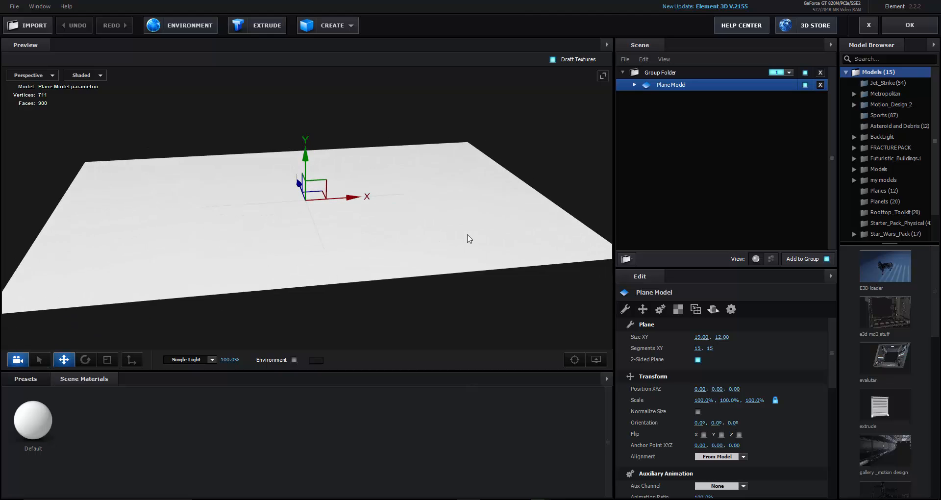
{"action": "left_click", "coordinate": [903, 30]}
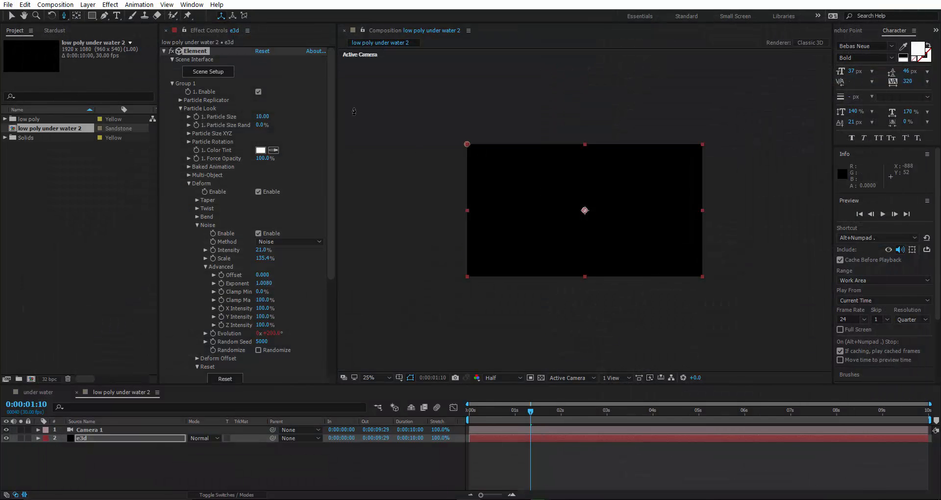
- Set the Plane Model's size to 15 by 15 in the scene setup and move the camera closer to the surface
{"action": "left_click", "coordinate": [203, 73]}
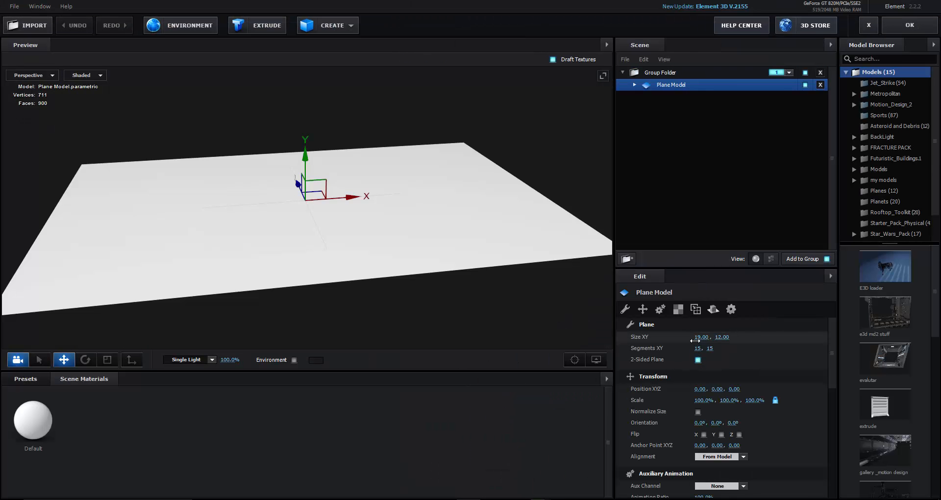
{"action": "left_click", "coordinate": [696, 339]}
{"action": "type", "text": "1"}
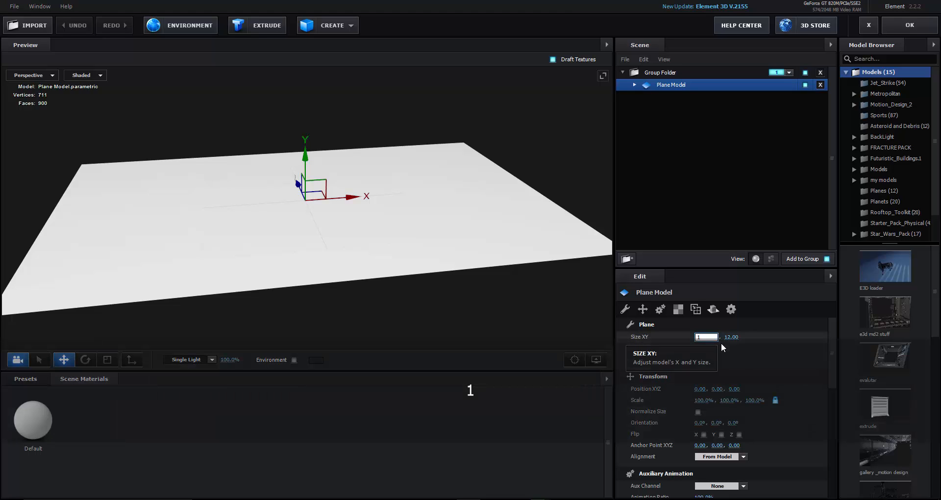
{"action": "type", "text": "5"}
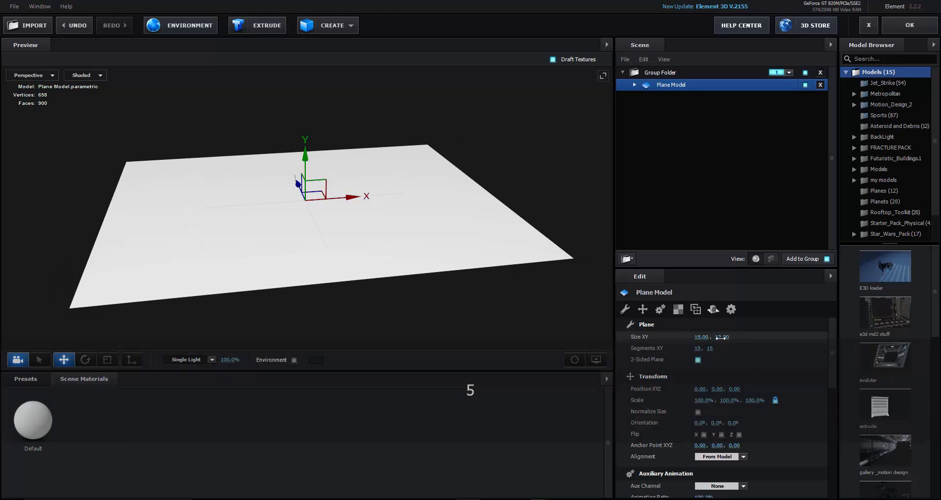
{"action": "key", "text": "Tab"}
{"action": "type", "text": "15"}
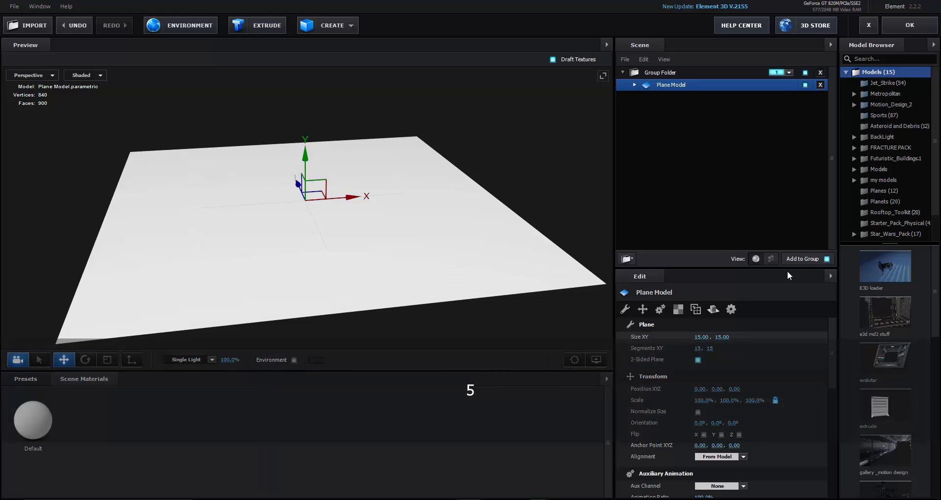
{"action": "left_click", "coordinate": [908, 31]}
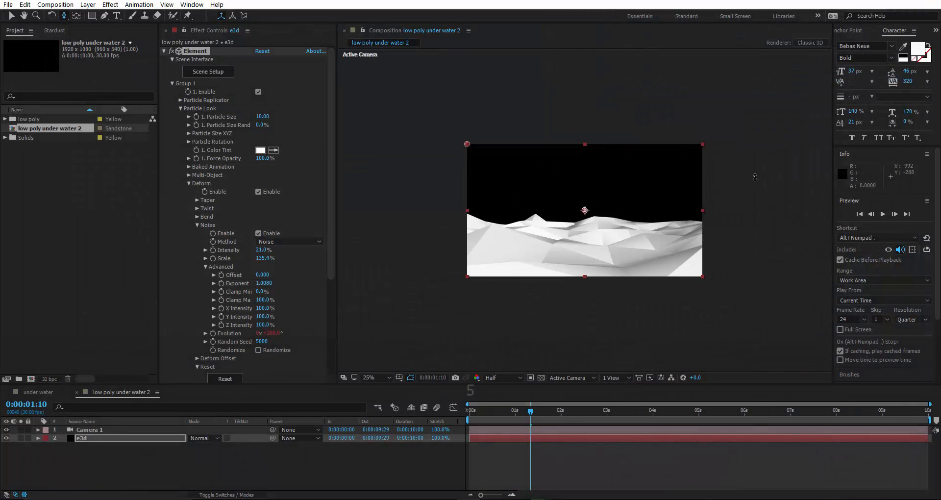
{"action": "left_click_drag", "start_coordinate": [622, 252], "coordinate": [603, 287]}
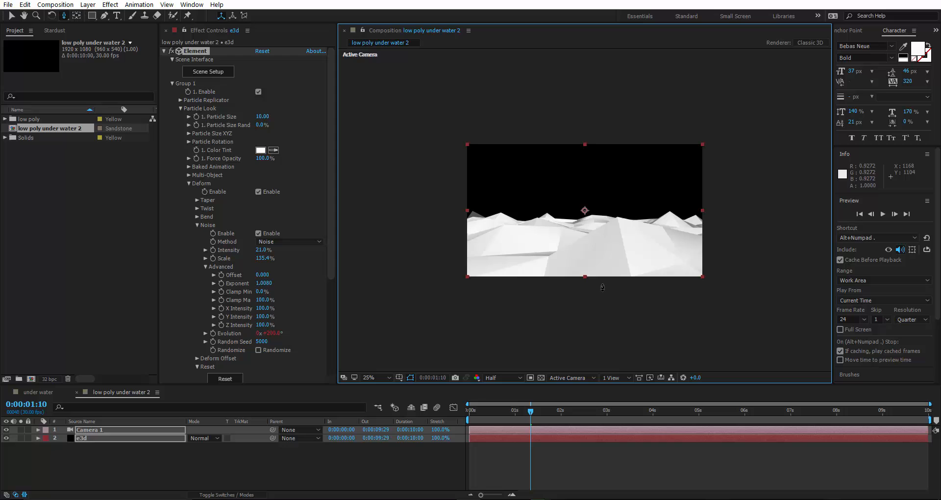
- Add a cone primitive to the plane's group folder in the Element scene setup
{"action": "left_click", "coordinate": [204, 73]}
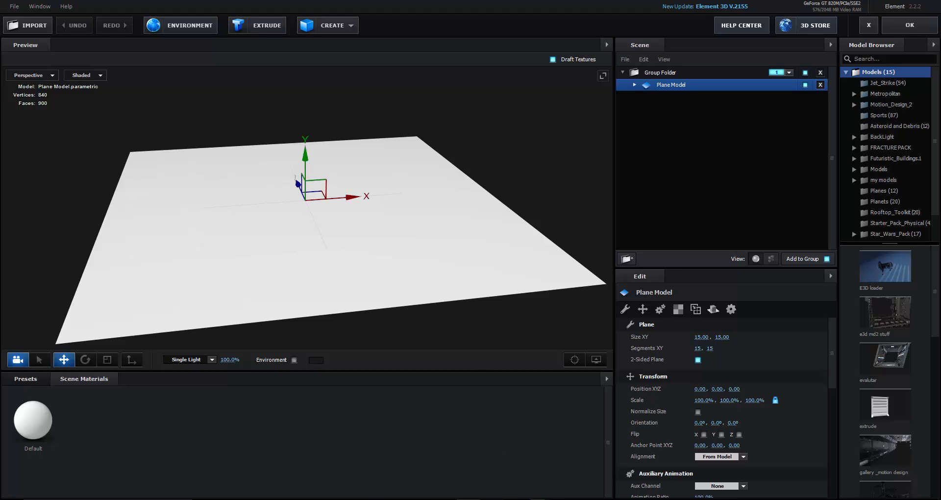
{"action": "left_click_drag", "start_coordinate": [338, 230], "coordinate": [296, 248]}
{"action": "left_click", "coordinate": [347, 30]}
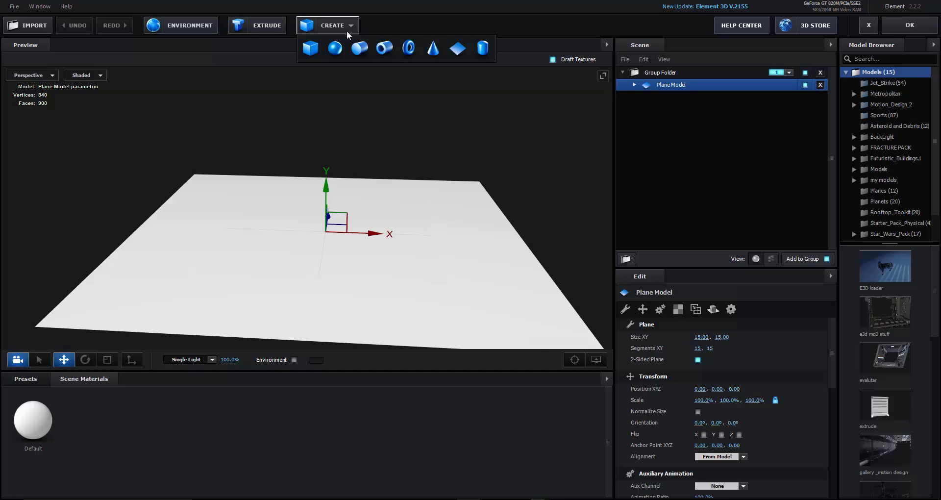
{"action": "left_click", "coordinate": [434, 48]}
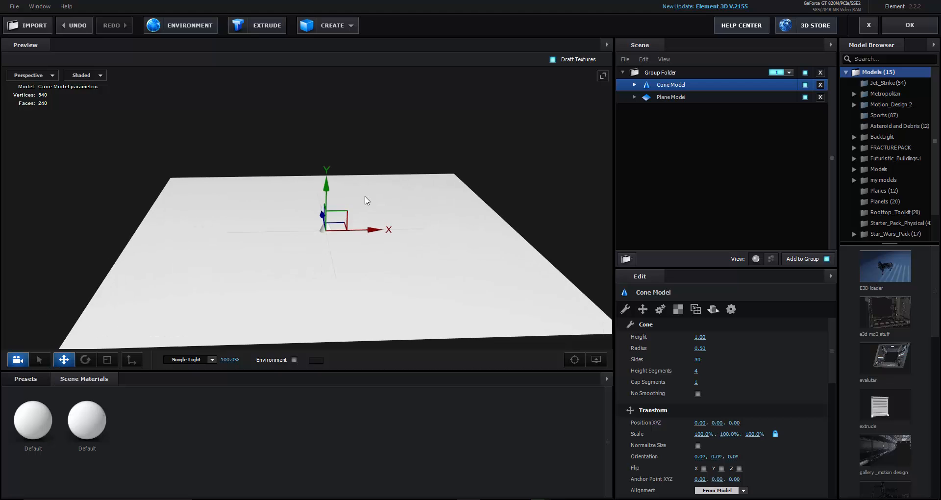
- Rename the Cone Model to "island"
{"action": "left_click_drag", "start_coordinate": [374, 179], "coordinate": [447, 183]}
{"action": "scroll", "coordinate": [395, 168], "scroll_direction": "up", "scroll_amount": 5}
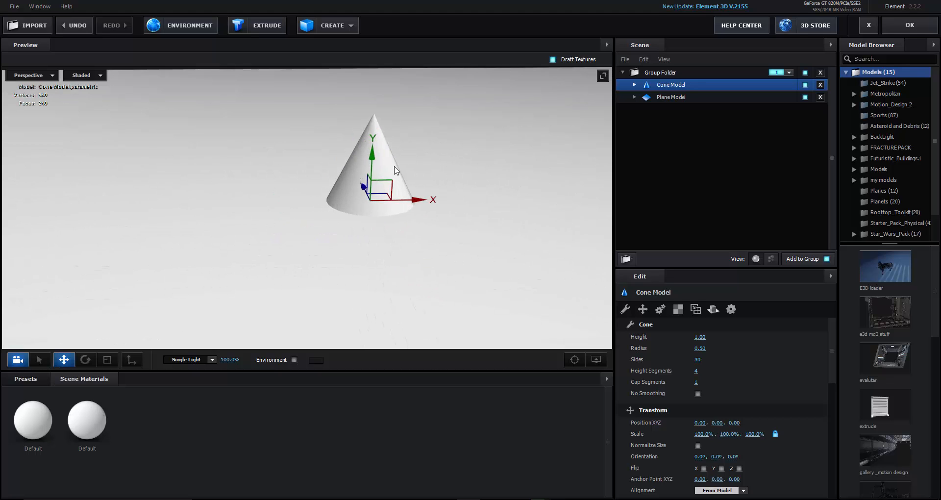
{"action": "left_click_drag", "start_coordinate": [395, 168], "coordinate": [415, 192]}
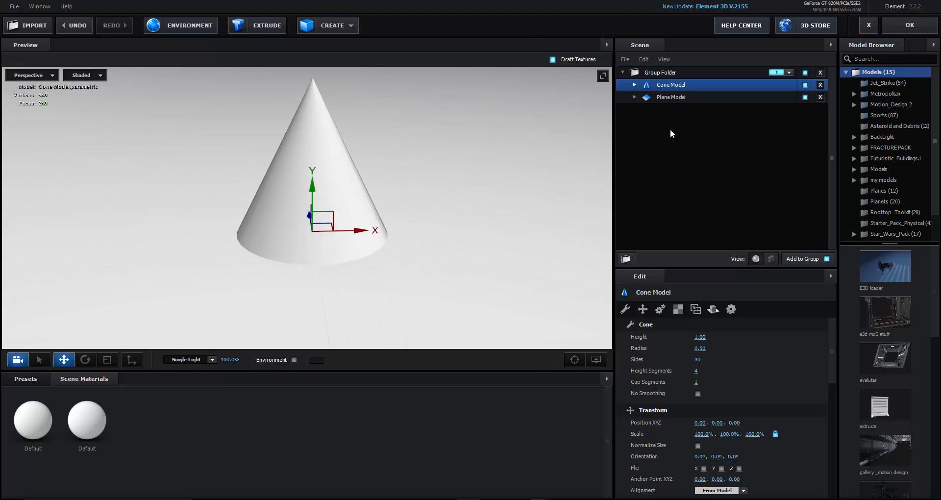
{"action": "double_click", "coordinate": [677, 84]}
{"action": "type", "text": "is"}
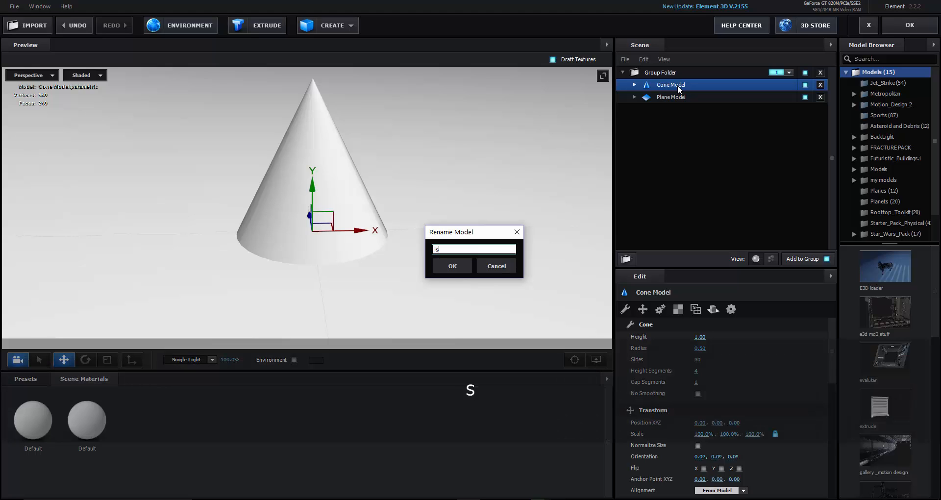
{"action": "type", "text": "land"}
{"action": "key", "text": "Return"}
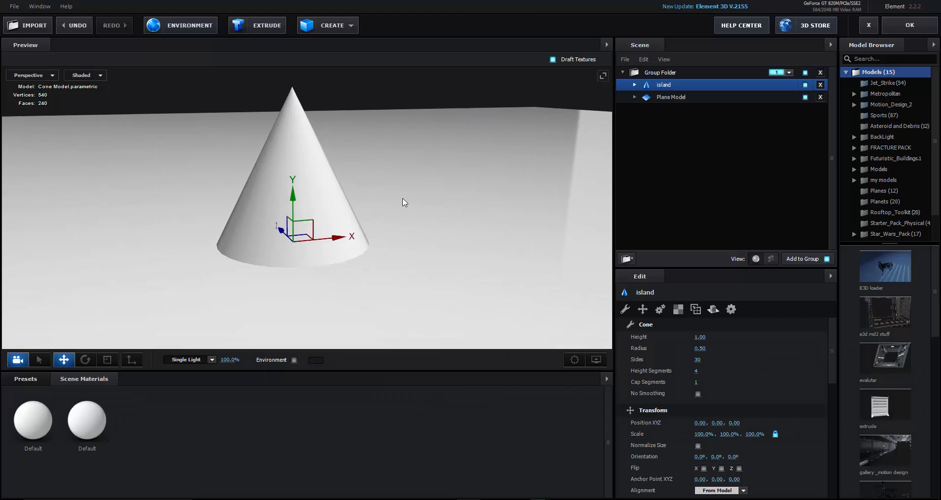
- Hide the Plane Model in the scene setup so only the island cone is displayed
{"action": "scroll", "coordinate": [413, 182], "scroll_direction": "up", "scroll_amount": 3}
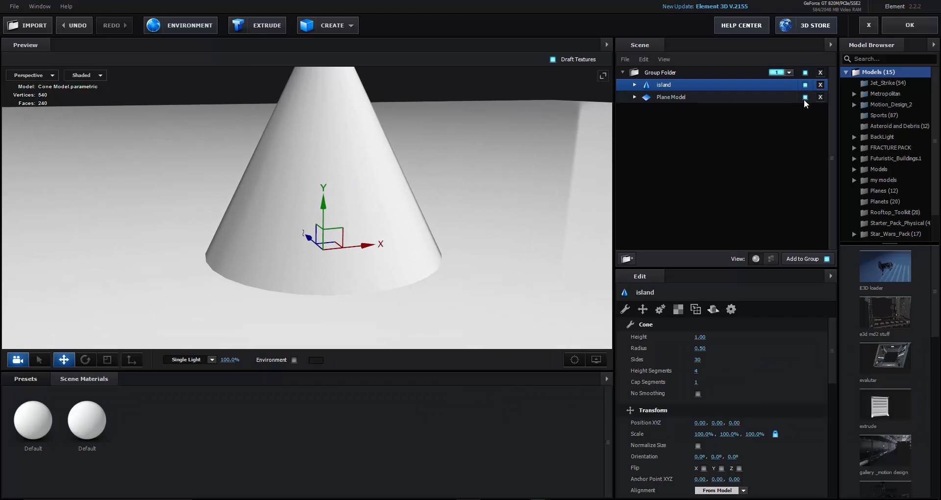
{"action": "left_click", "coordinate": [804, 99]}
{"action": "scroll", "coordinate": [451, 181], "scroll_direction": "down", "scroll_amount": 3}
{"action": "mouse_move", "coordinate": [451, 180]}
{"action": "left_mouse_down"}
{"action": "mouse_move", "coordinate": [465, 139]}
{"action": "mouse_move", "coordinate": [489, 167]}
{"action": "mouse_move", "coordinate": [454, 184]}
{"action": "left_mouse_up"}
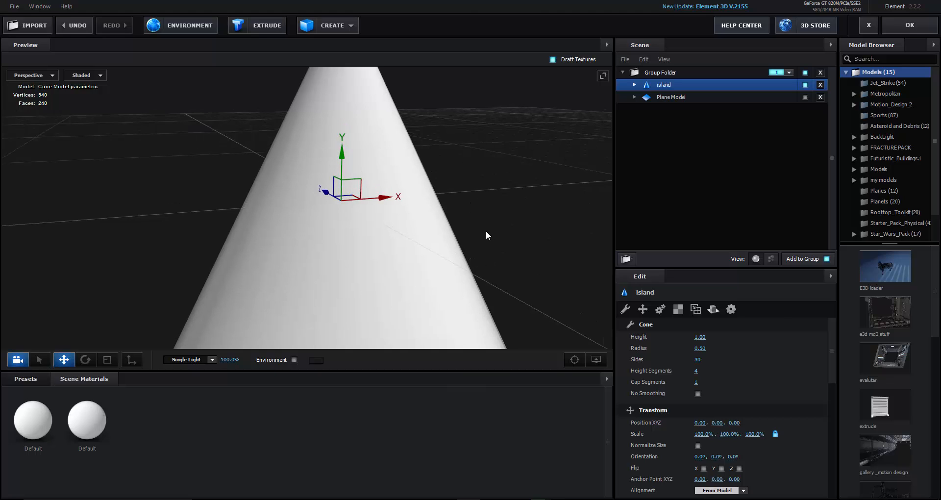
- Inspect the island cone's segments in Wireframe display and return the preview to Shaded
{"action": "left_click", "coordinate": [84, 75]}
{"action": "left_click", "coordinate": [93, 87]}
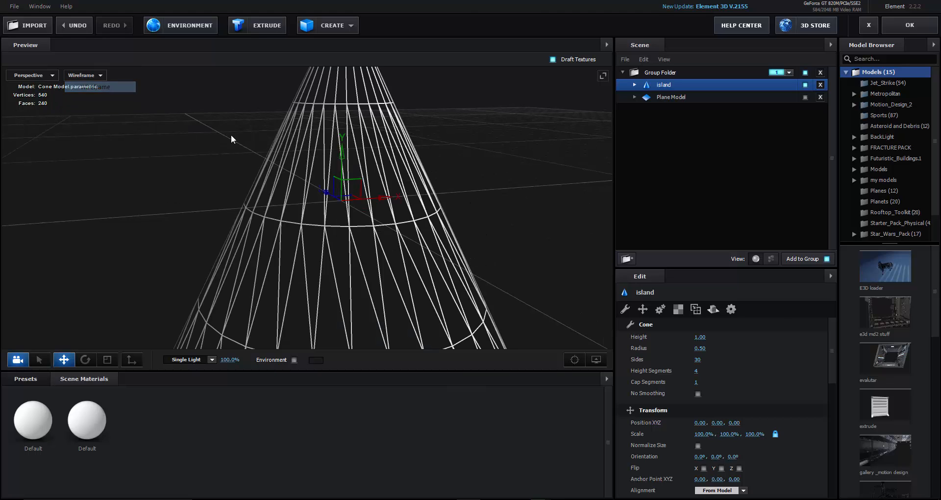
{"action": "left_click_drag", "start_coordinate": [348, 256], "coordinate": [228, 182]}
{"action": "left_click", "coordinate": [81, 76]}
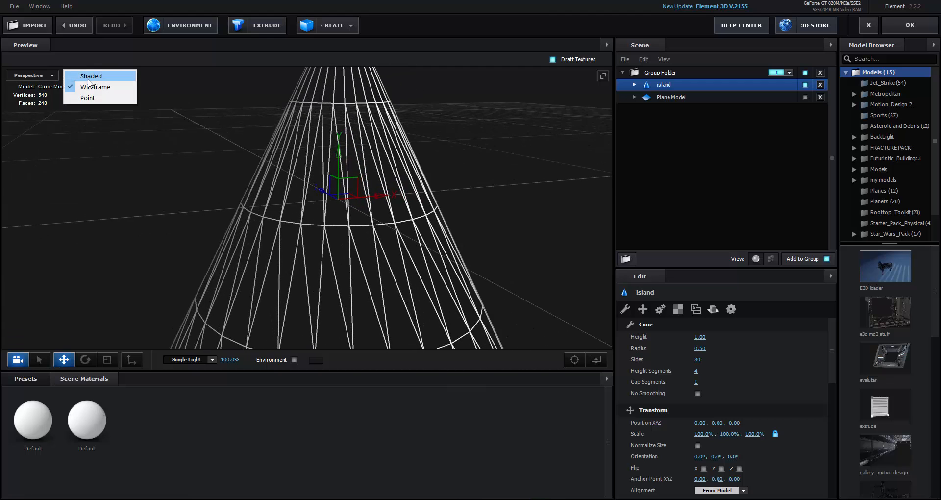
{"action": "left_click", "coordinate": [90, 76]}
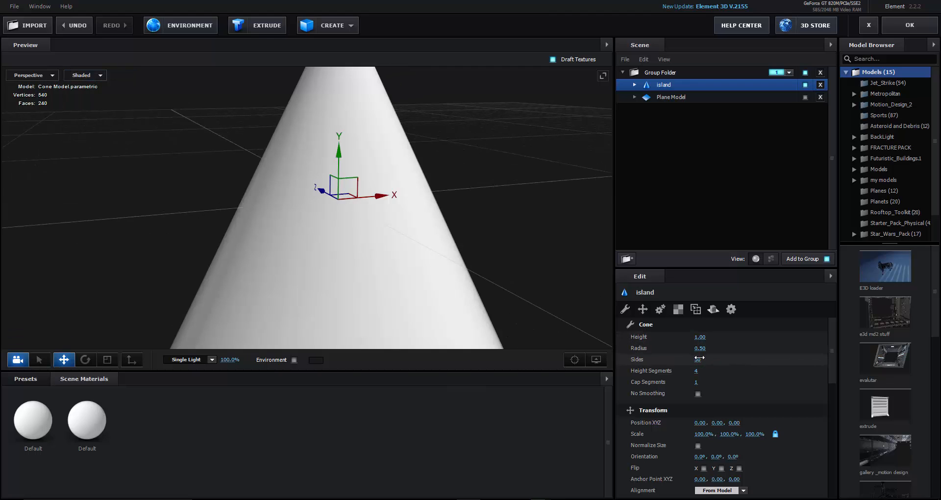
- Turn on No Smoothing for the island cone and set its Sides to 15
{"action": "left_click_drag", "start_coordinate": [699, 359], "coordinate": [651, 397]}
{"action": "left_click", "coordinate": [698, 394]}
{"action": "left_click_drag", "start_coordinate": [500, 307], "coordinate": [517, 219]}
{"action": "left_click", "coordinate": [699, 361]}
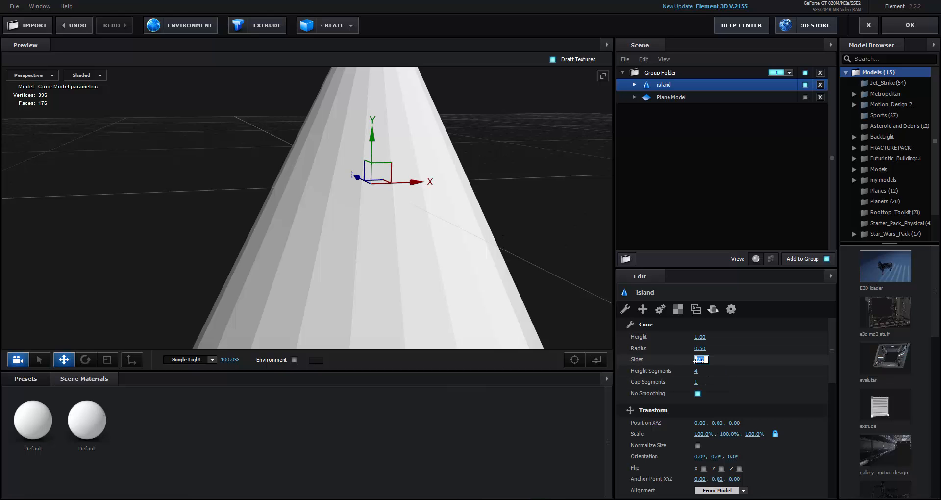
{"action": "type", "text": "15"}
{"action": "left_click", "coordinate": [421, 210]}
{"action": "scroll", "coordinate": [421, 211], "scroll_direction": "down", "scroll_amount": 2}
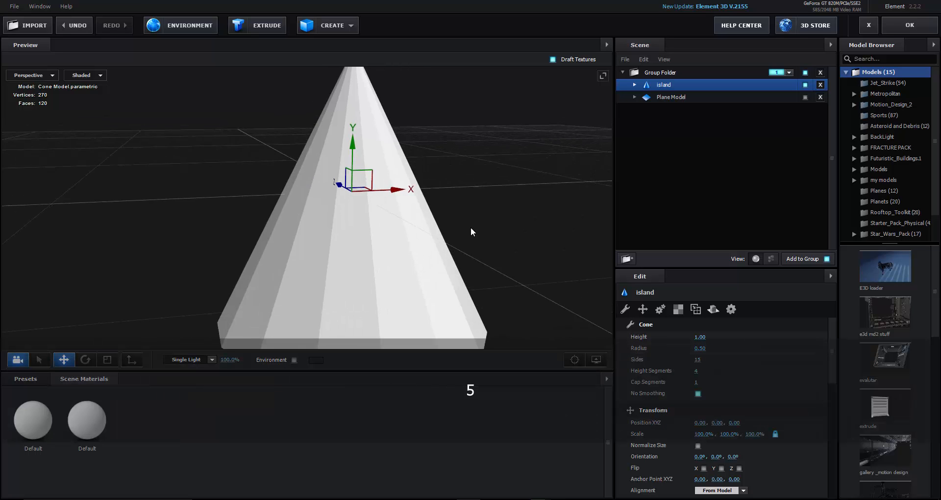
{"action": "left_click_drag", "start_coordinate": [470, 225], "coordinate": [483, 212]}
{"action": "left_click_drag", "start_coordinate": [459, 275], "coordinate": [507, 223]}
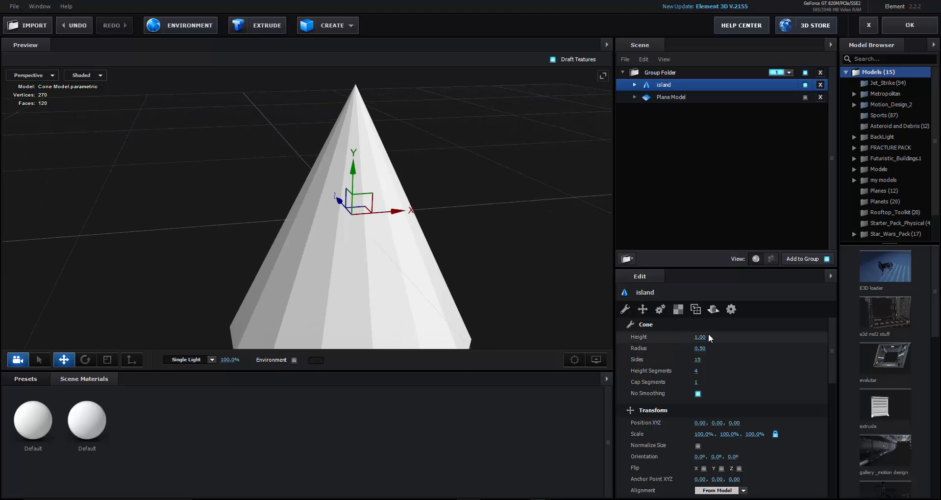
- Enlarge the island cone to a height of 2.84 and a radius of 1.22
{"action": "left_click_drag", "start_coordinate": [697, 334], "coordinate": [732, 345]}
{"action": "scroll", "coordinate": [545, 275], "scroll_direction": "down", "scroll_amount": 5}
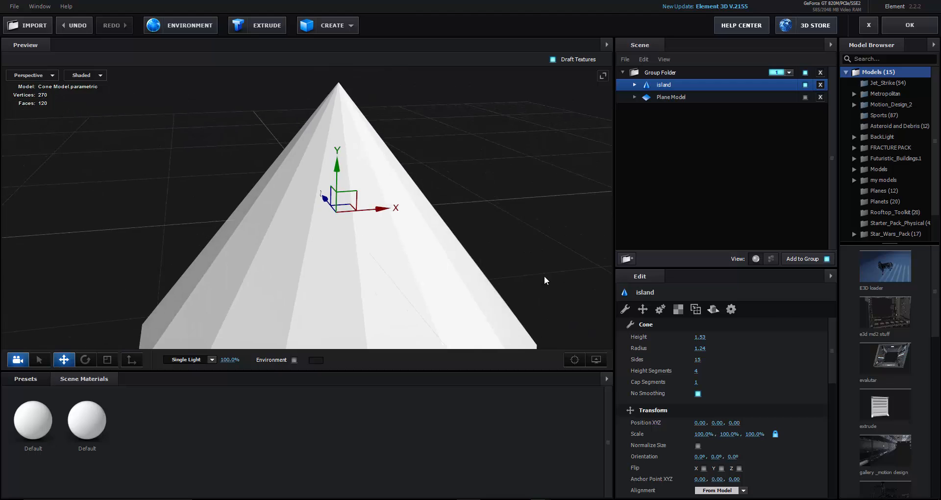
{"action": "left_click_drag", "start_coordinate": [544, 276], "coordinate": [546, 192]}
{"action": "scroll", "coordinate": [548, 196], "scroll_direction": "down", "scroll_amount": 3}
{"action": "scroll", "coordinate": [731, 347], "scroll_direction": "down", "scroll_amount": 2}
{"action": "scroll", "coordinate": [709, 359], "scroll_direction": "up", "scroll_amount": 2}
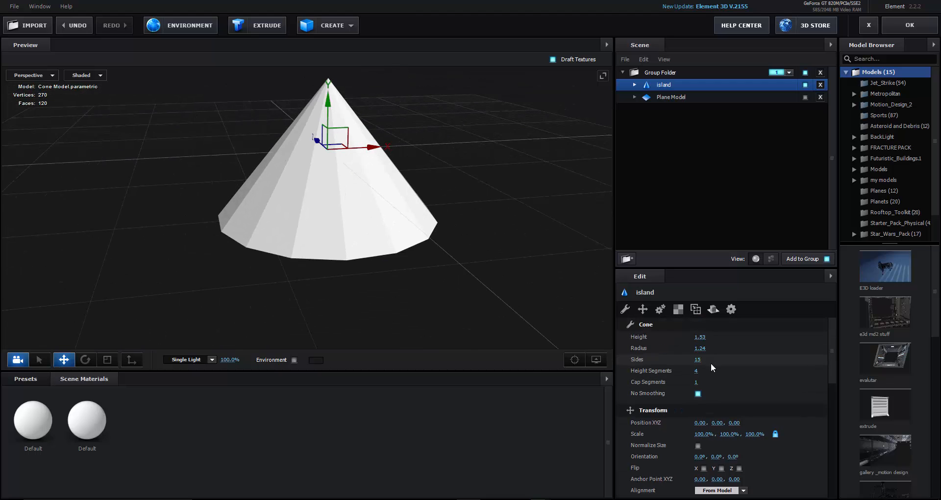
{"action": "left_click_drag", "start_coordinate": [705, 346], "coordinate": [762, 332]}
{"action": "scroll", "coordinate": [422, 191], "scroll_direction": "down", "scroll_amount": 3}
{"action": "left_click_drag", "start_coordinate": [441, 204], "coordinate": [455, 216]}
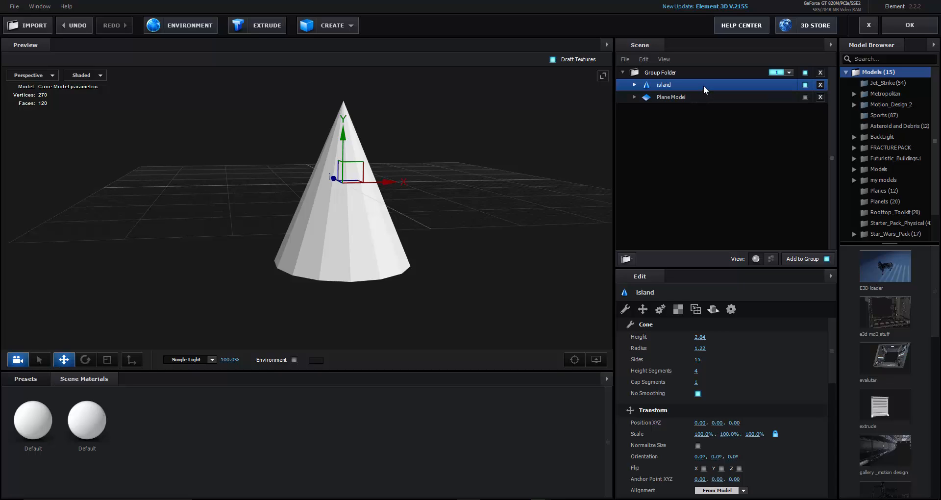
- Move the island out of the plane's group folder into a new group folder assigned to group 2
{"action": "left_click_drag", "start_coordinate": [704, 86], "coordinate": [716, 156]}
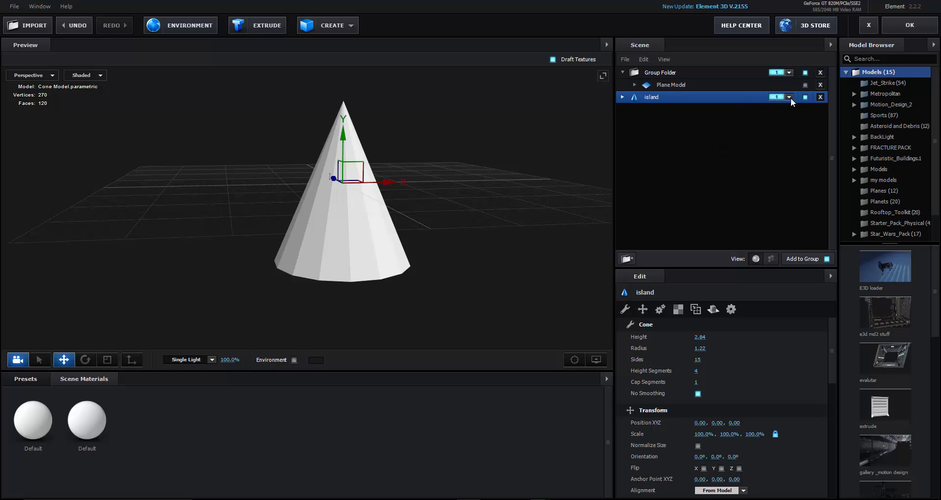
{"action": "left_click", "coordinate": [789, 97]}
{"action": "left_click", "coordinate": [795, 112]}
{"action": "left_click", "coordinate": [633, 260]}
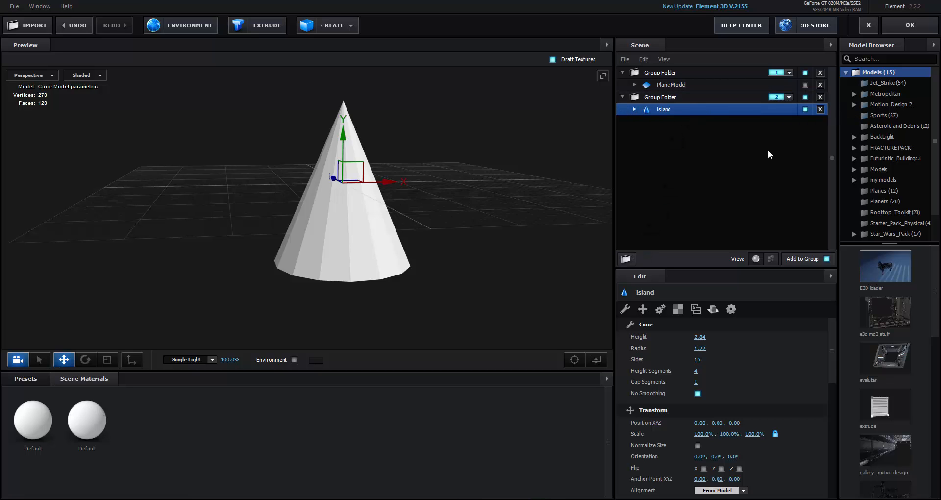
- Show the Plane Model again in the scene setup and accept the scene
{"action": "left_click", "coordinate": [911, 26]}
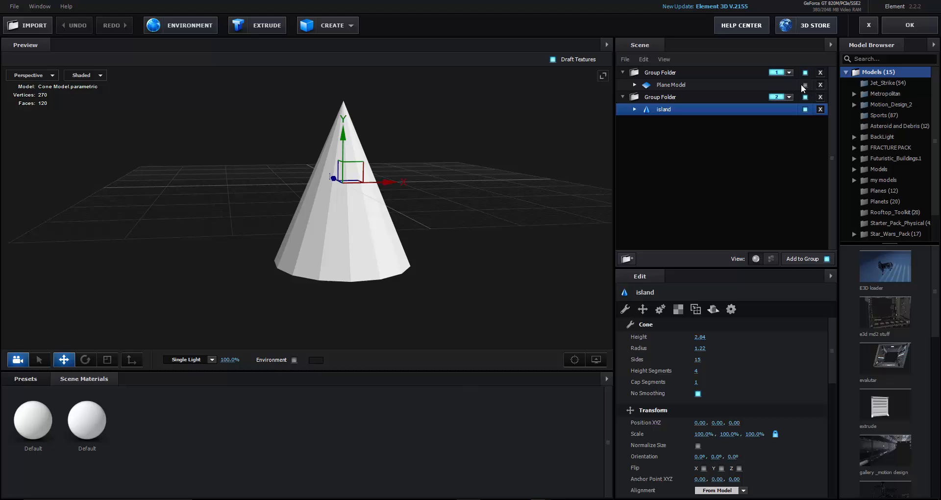
{"action": "left_click", "coordinate": [911, 26]}
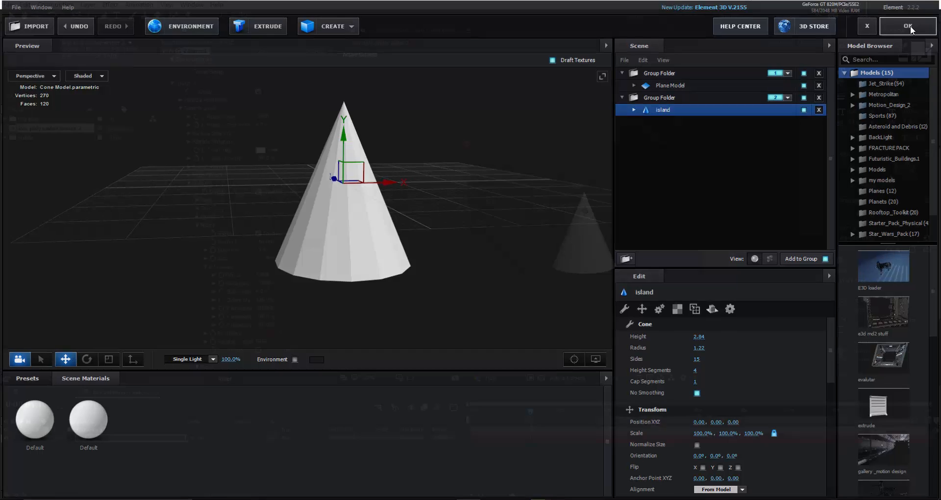
{"action": "key", "text": "period"}
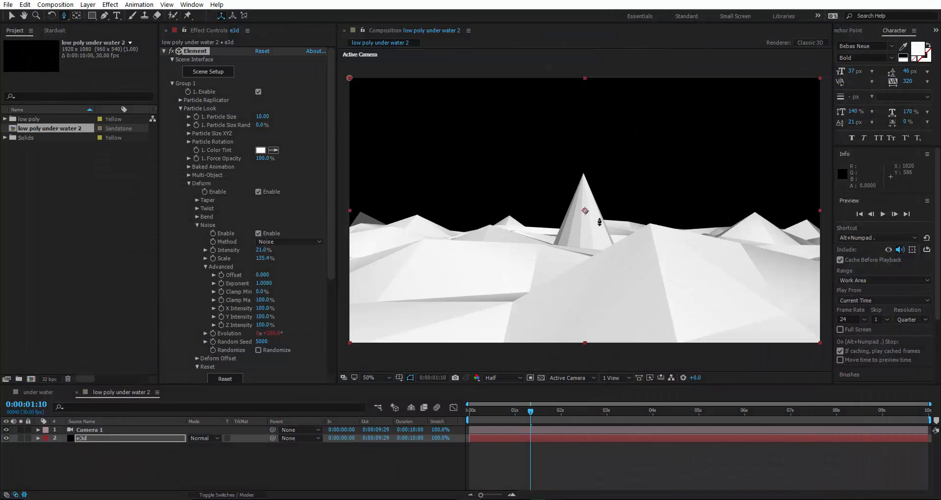
- Disable Group 1 in the Element effect so only the island renders
{"action": "left_click", "coordinate": [179, 108]}
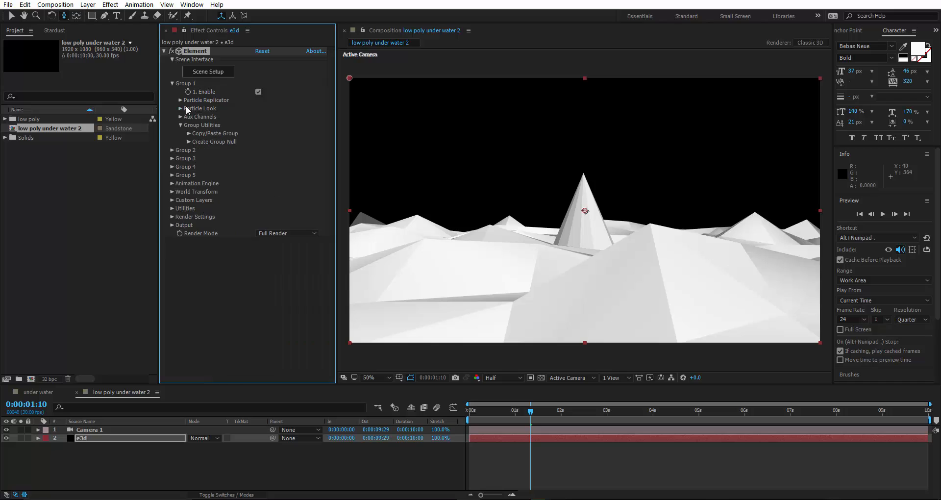
{"action": "left_click", "coordinate": [259, 94]}
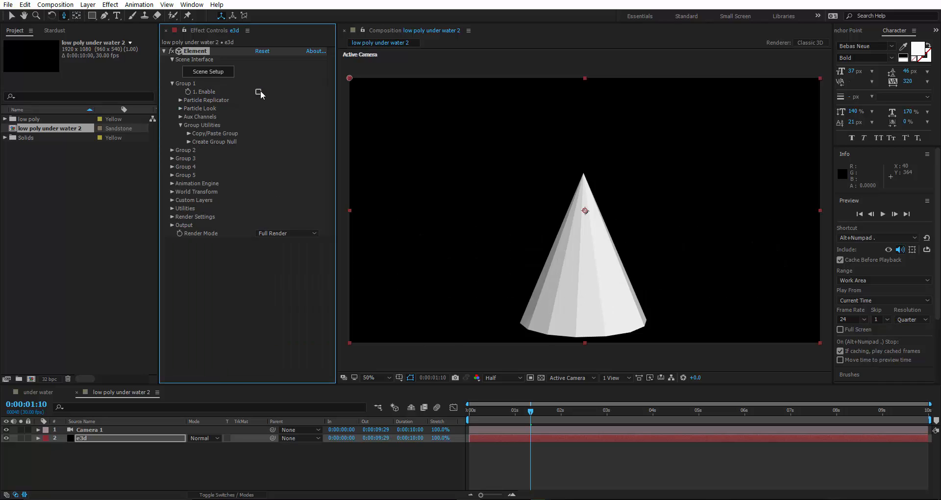
{"action": "left_click", "coordinate": [171, 84]}
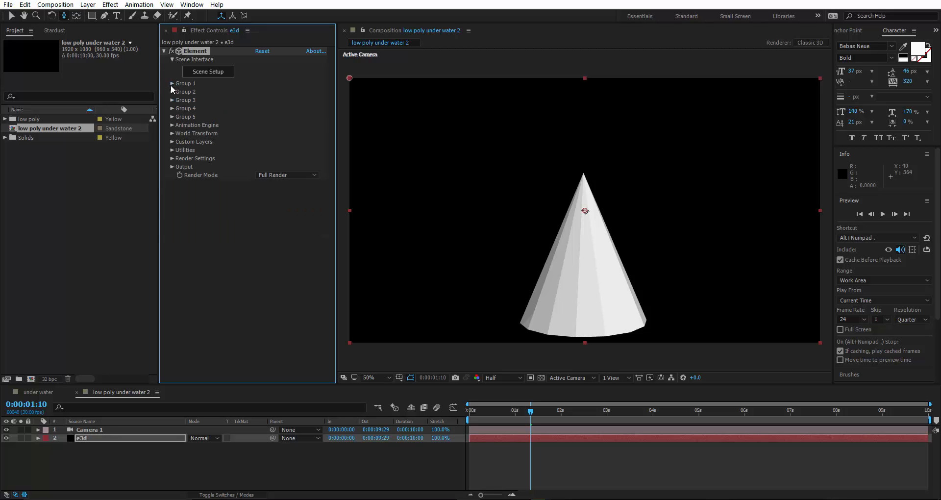
- Enable the Noise deform in Group 2's Particle Look and set its Intensity to 169%
{"action": "left_click", "coordinate": [171, 92]}
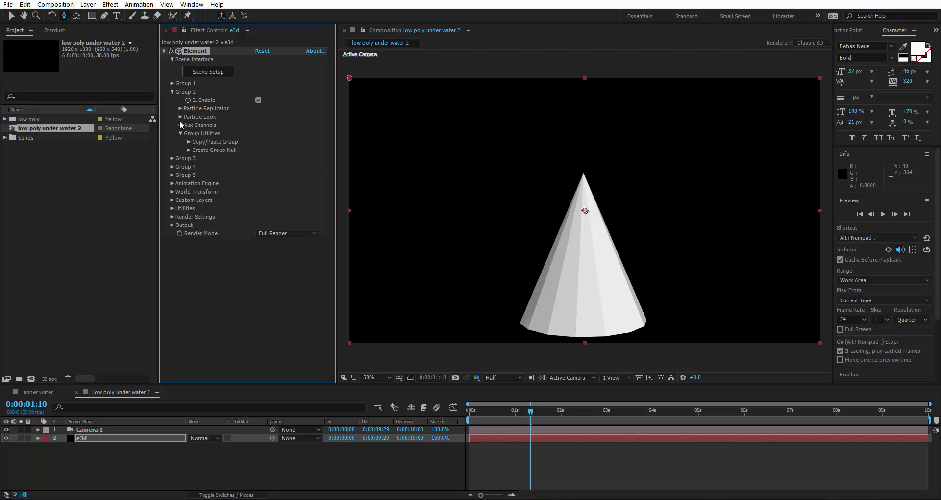
{"action": "left_click", "coordinate": [179, 117]}
{"action": "left_click", "coordinate": [189, 191]}
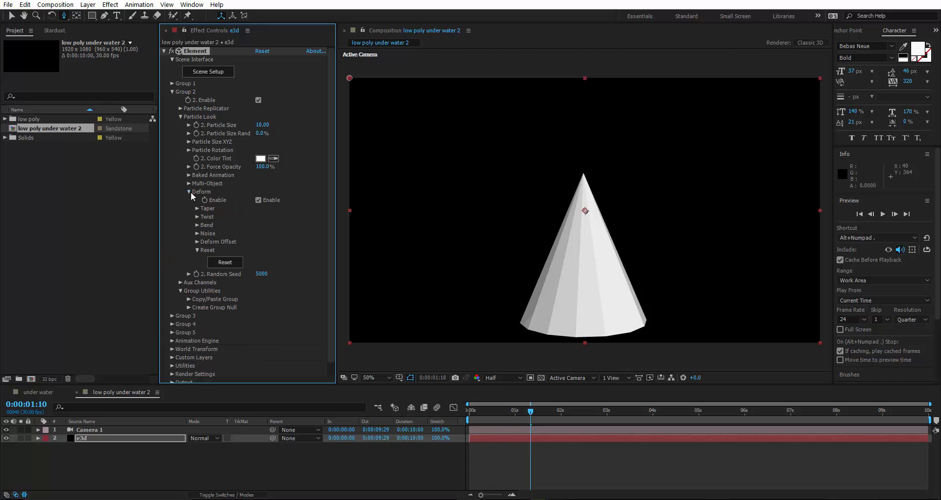
{"action": "left_click", "coordinate": [197, 233]}
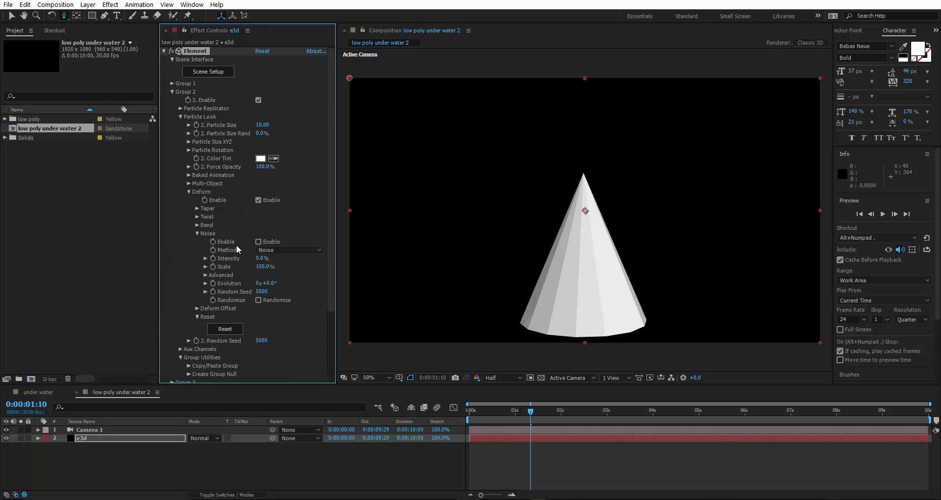
{"action": "left_click", "coordinate": [258, 242]}
{"action": "left_click_drag", "start_coordinate": [261, 258], "coordinate": [326, 243]}
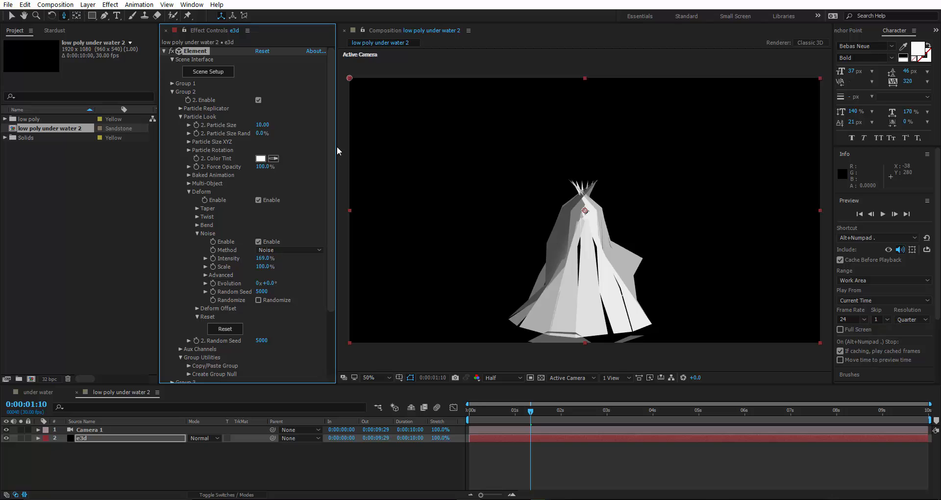
- Set the island model's Normals to Dynamic (Deform) in the scene setup and accept the scene
{"action": "left_click", "coordinate": [214, 72]}
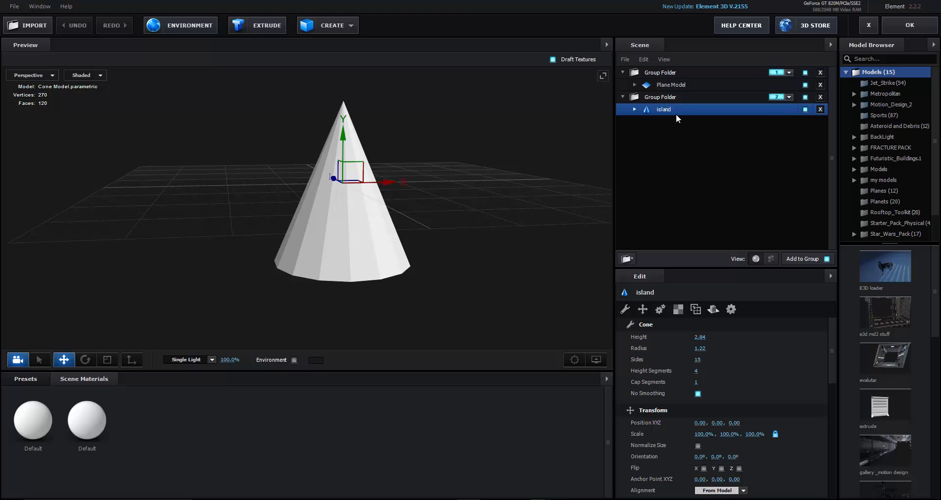
{"action": "left_click_drag", "start_coordinate": [421, 204], "coordinate": [614, 269]}
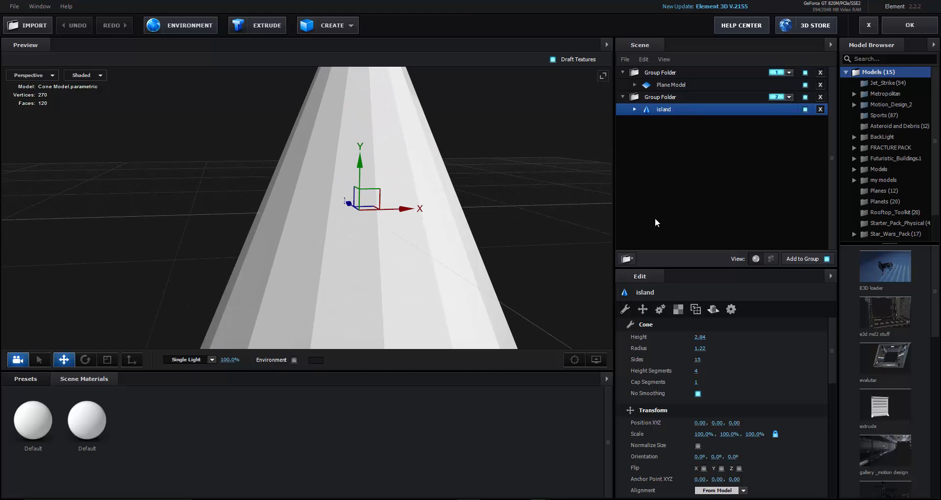
{"action": "scroll", "coordinate": [740, 392], "scroll_direction": "down", "scroll_amount": 10}
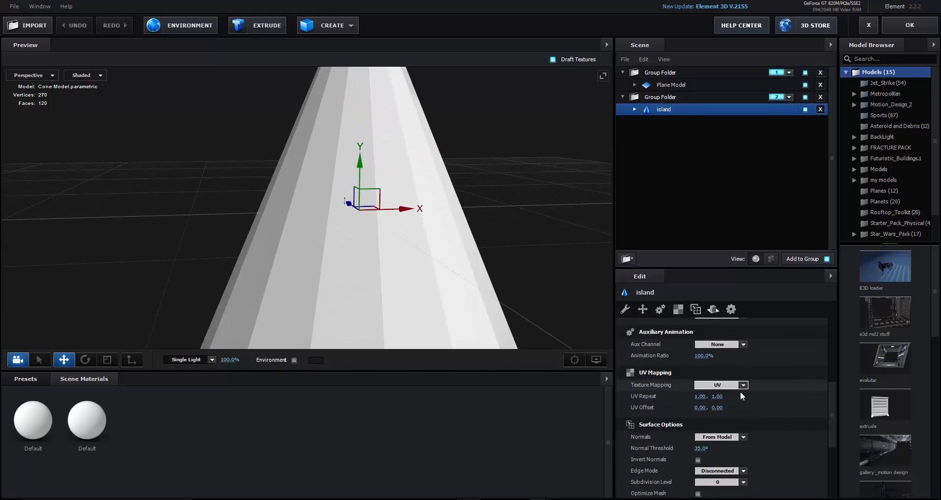
{"action": "left_click", "coordinate": [728, 407]}
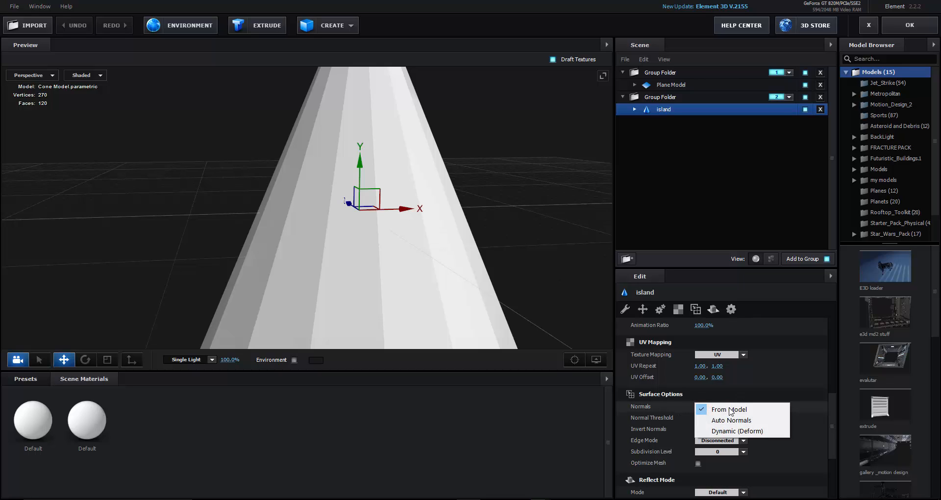
{"action": "left_click", "coordinate": [756, 431]}
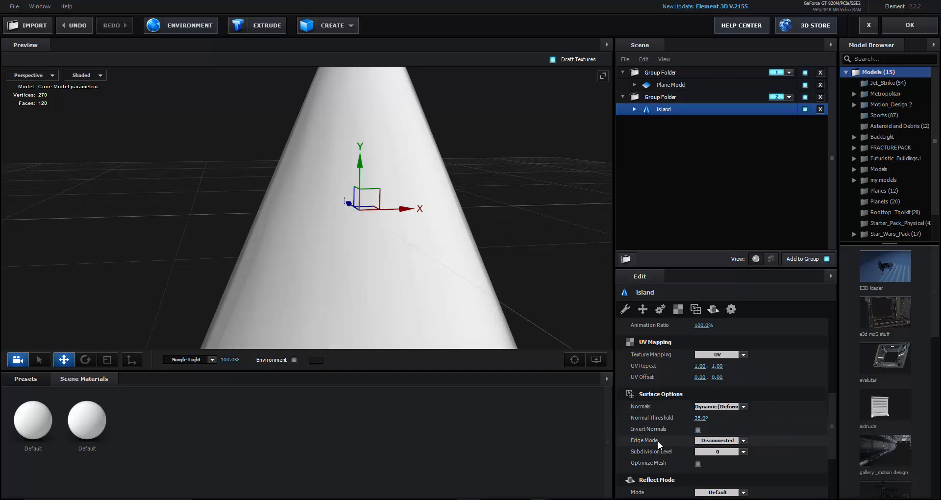
{"action": "left_click", "coordinate": [722, 440]}
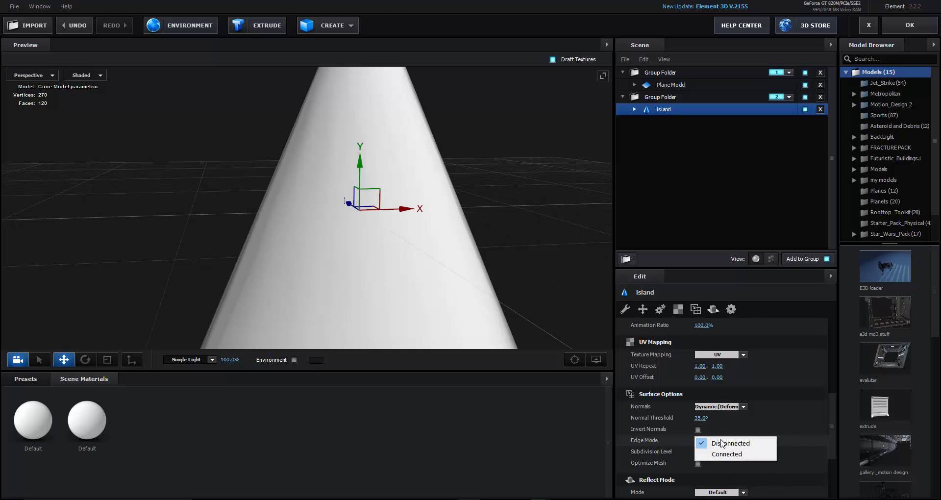
{"action": "left_click", "coordinate": [654, 442]}
{"action": "left_click", "coordinate": [899, 28]}
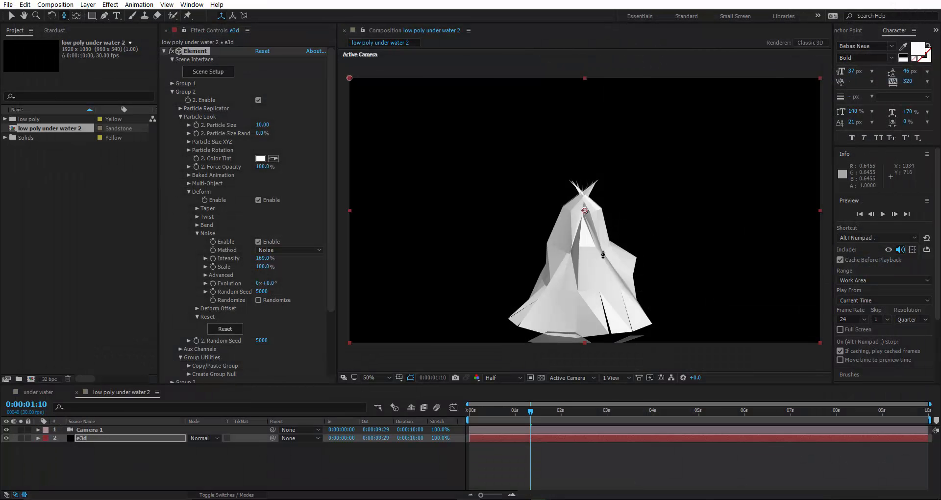
- Set the island model's Edge Mode to Connected, enable Optimize Mesh, and accept the scene
{"action": "left_click", "coordinate": [221, 72]}
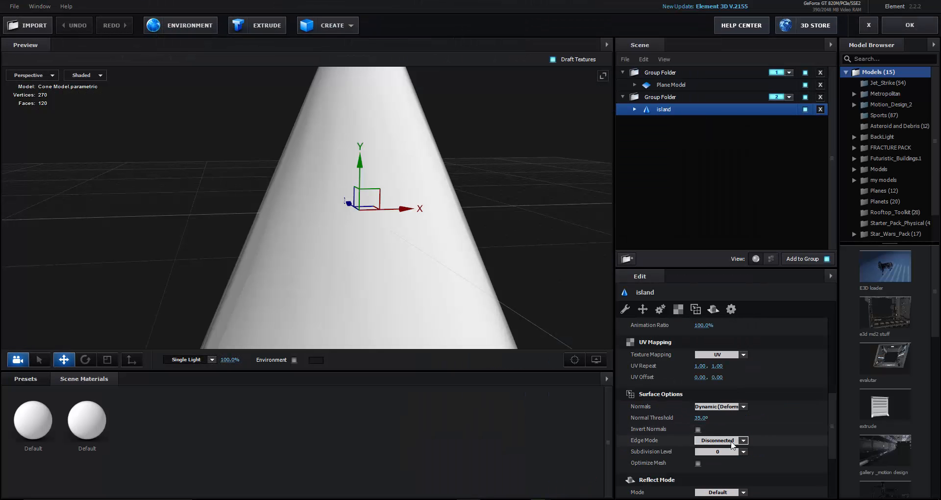
{"action": "left_click", "coordinate": [733, 444]}
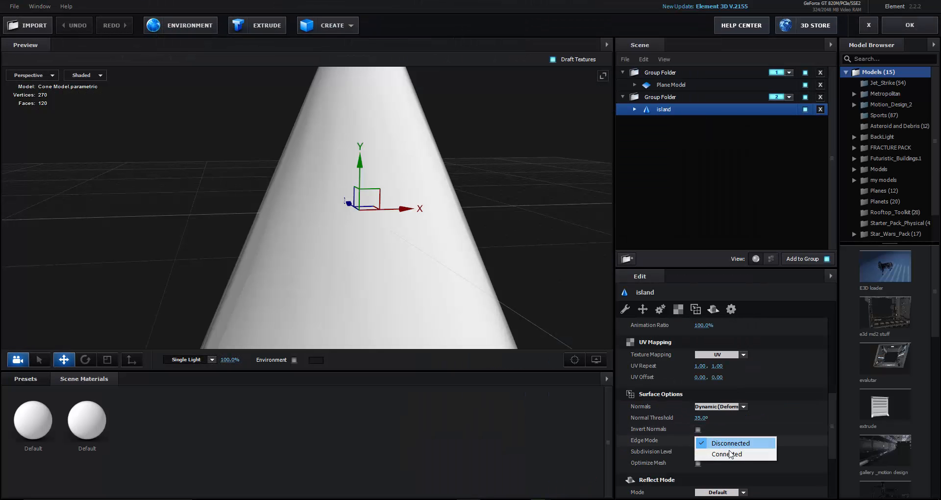
{"action": "left_click", "coordinate": [725, 454]}
{"action": "left_click", "coordinate": [699, 463]}
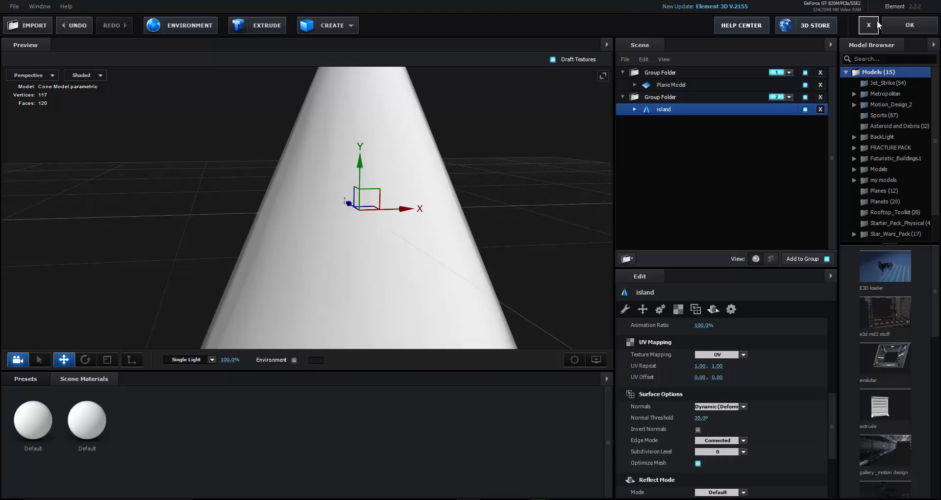
{"action": "left_click", "coordinate": [902, 26]}
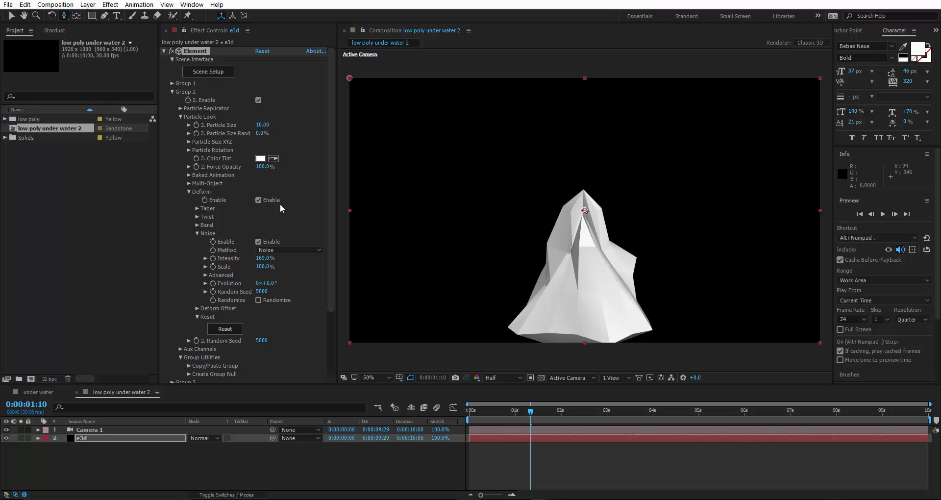
- Set Group 2's Noise deform Scale to 230.5% and its Intensity to 99%
{"action": "scroll", "coordinate": [245, 215], "scroll_direction": "down", "scroll_amount": 2}
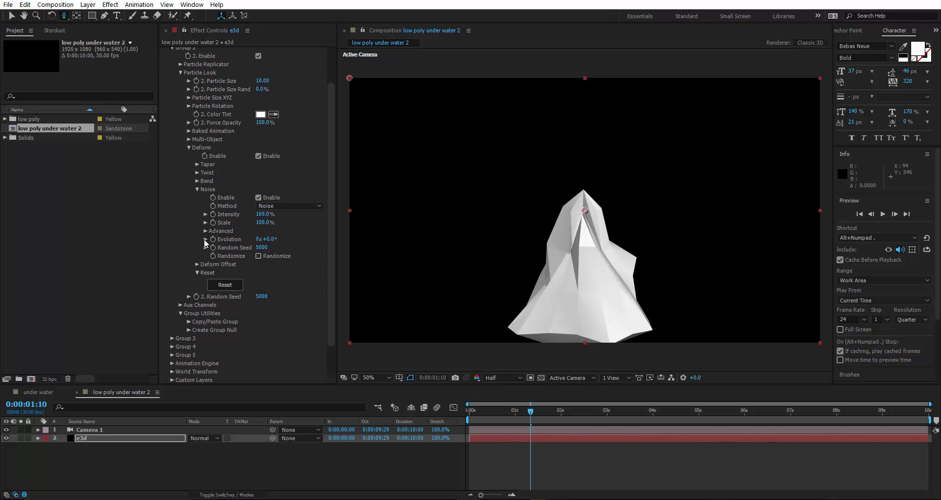
{"action": "left_click_drag", "start_coordinate": [263, 225], "coordinate": [591, 241]}
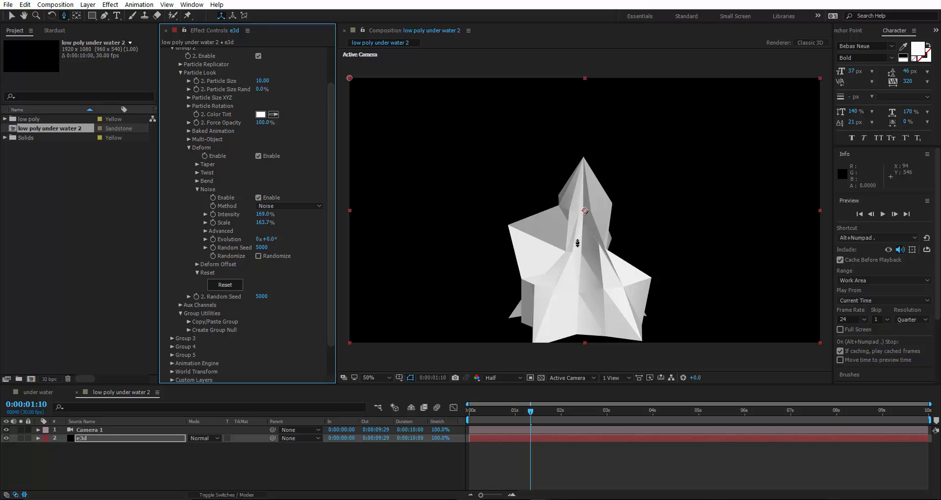
{"action": "left_click_drag", "start_coordinate": [249, 216], "coordinate": [577, 213]}
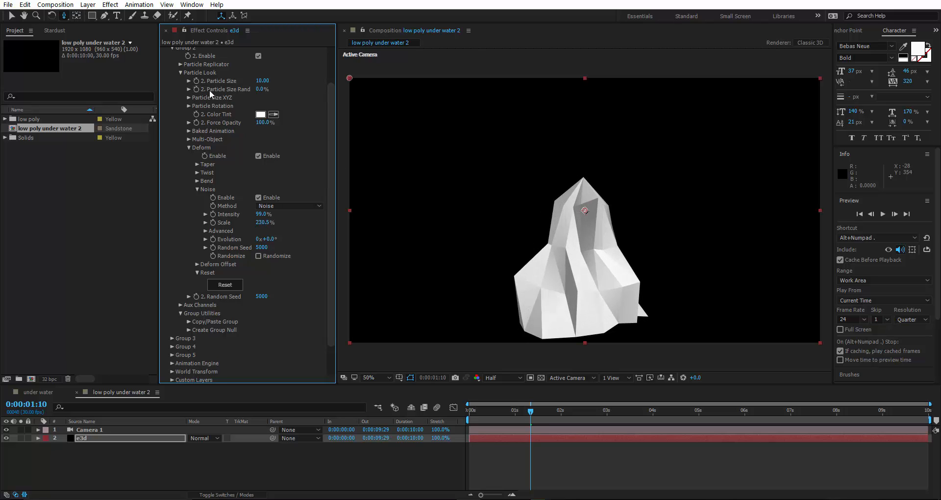
- Stretch the island cone taller and widen it along X and Z in the scene setup, and accept the scene
{"action": "scroll", "coordinate": [214, 90], "scroll_direction": "up", "scroll_amount": 3}
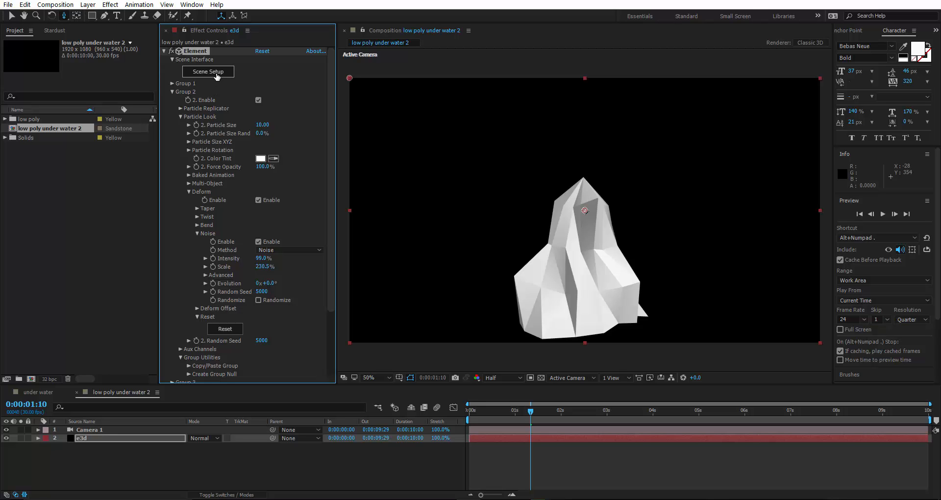
{"action": "left_click", "coordinate": [218, 76]}
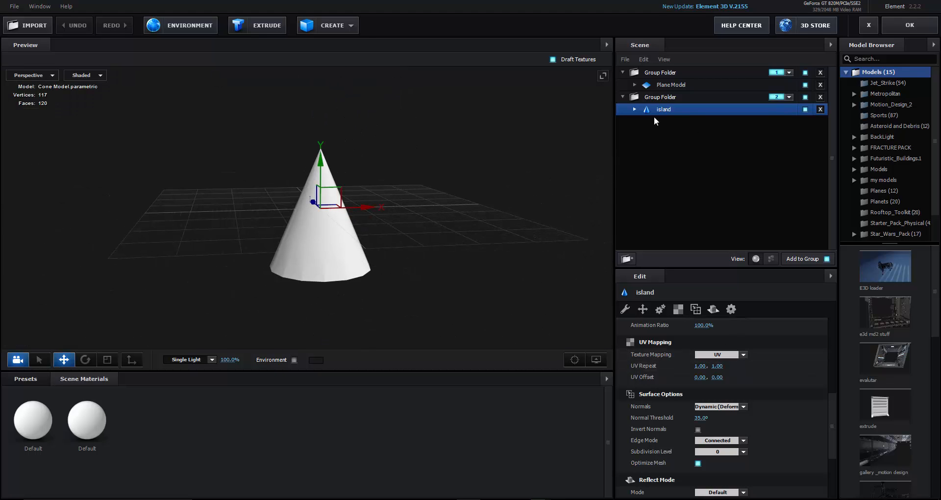
{"action": "left_click", "coordinate": [657, 99]}
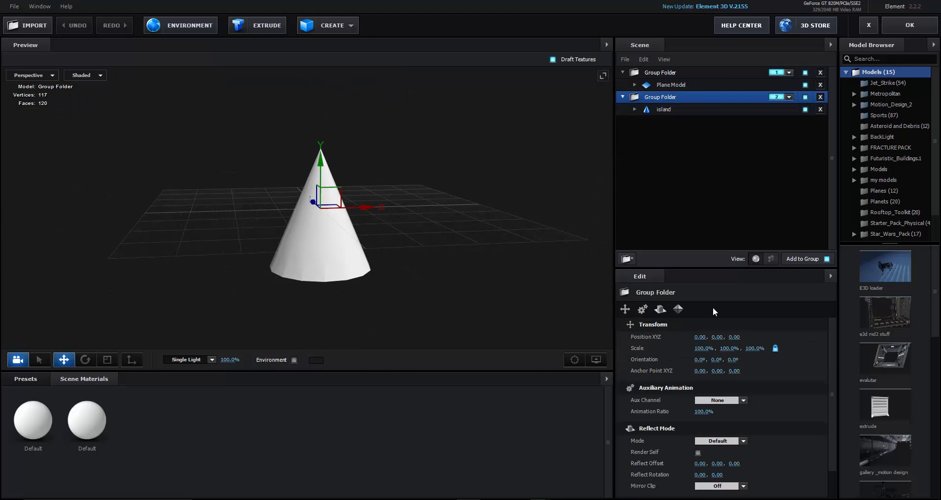
{"action": "left_click", "coordinate": [672, 109]}
{"action": "key", "text": "r"}
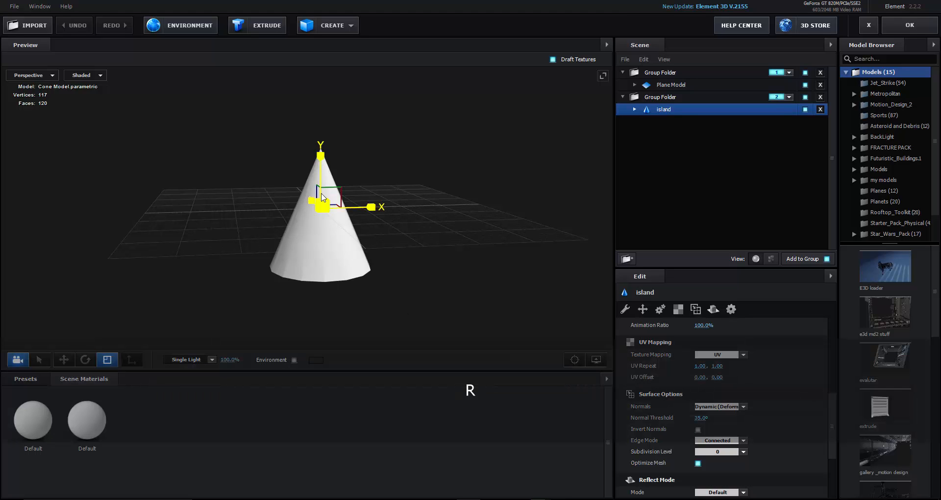
{"action": "left_click_drag", "start_coordinate": [321, 155], "coordinate": [369, 86]}
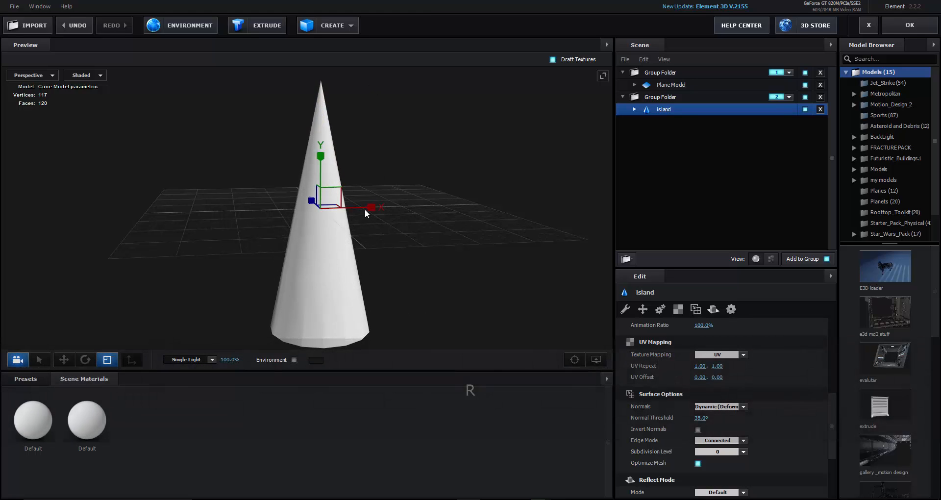
{"action": "left_click_drag", "start_coordinate": [368, 206], "coordinate": [465, 251]}
{"action": "scroll", "coordinate": [411, 196], "scroll_direction": "down", "scroll_amount": 3}
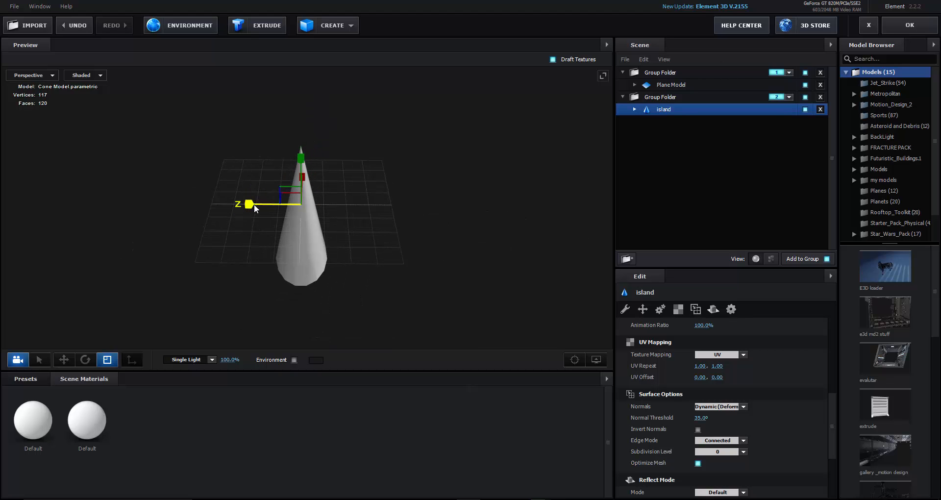
{"action": "left_click_drag", "start_coordinate": [254, 204], "coordinate": [244, 206]}
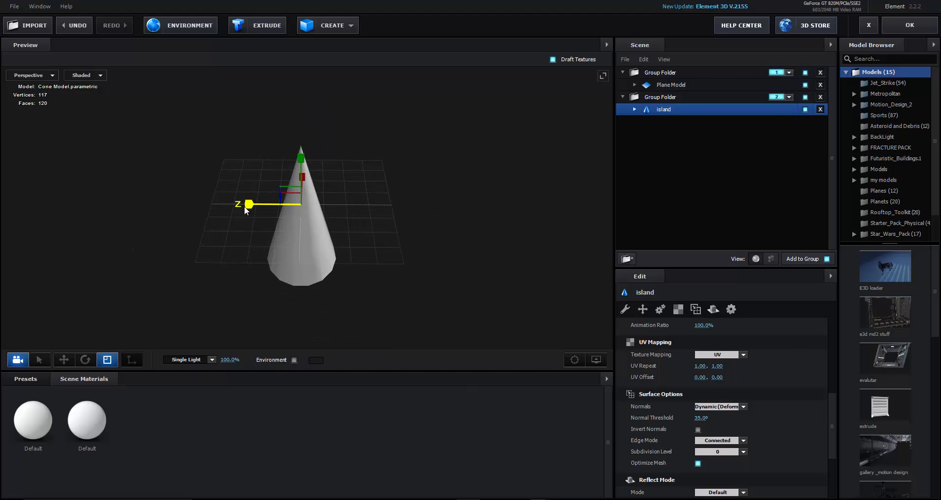
{"action": "left_click", "coordinate": [905, 25]}
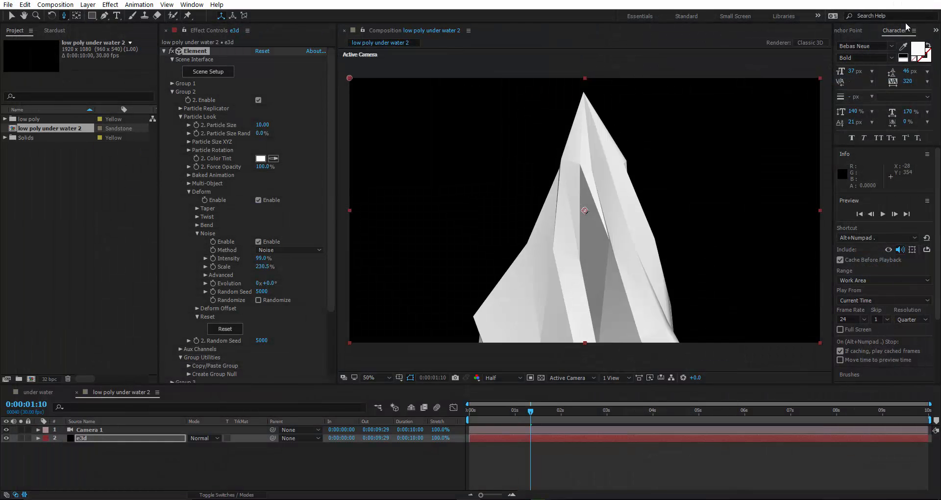
- Reset the scene setup's preview view and place a duplicate of the island cone away from the original along Z
{"action": "key", "text": "period"}
{"action": "left_click", "coordinate": [214, 72]}
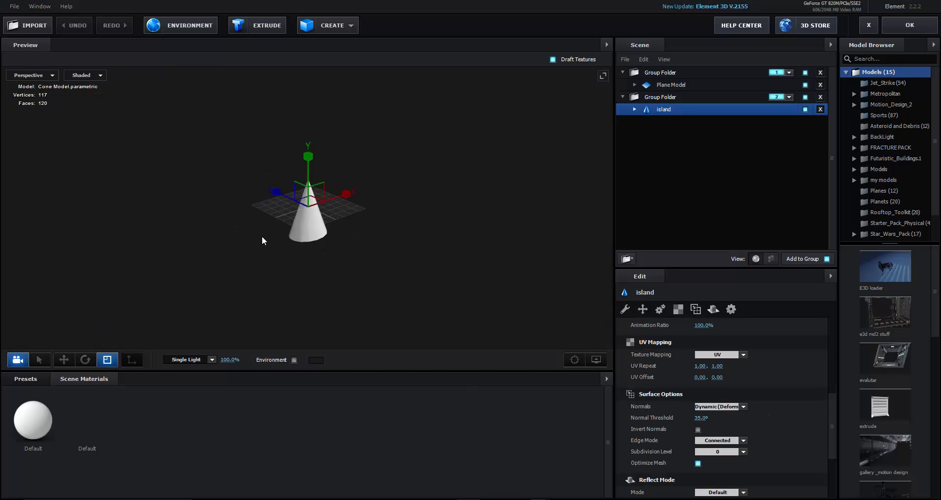
{"action": "left_click", "coordinate": [607, 45]}
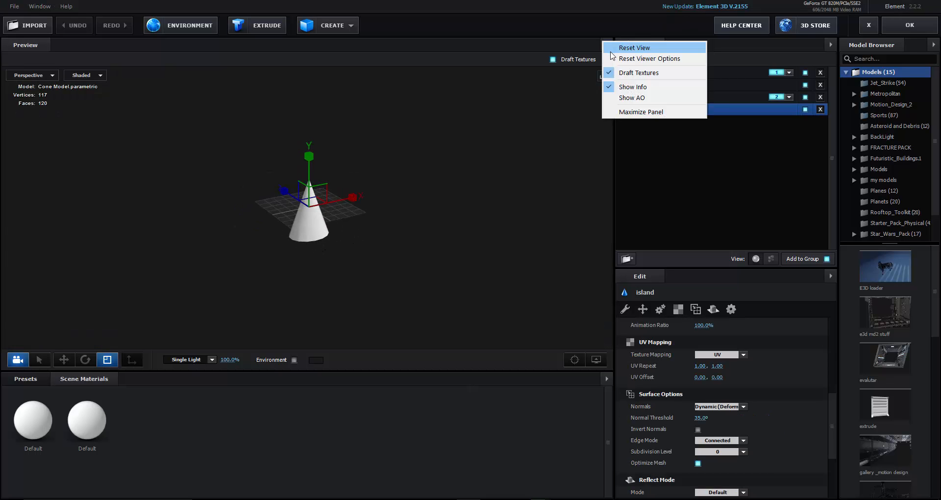
{"action": "left_click", "coordinate": [621, 46]}
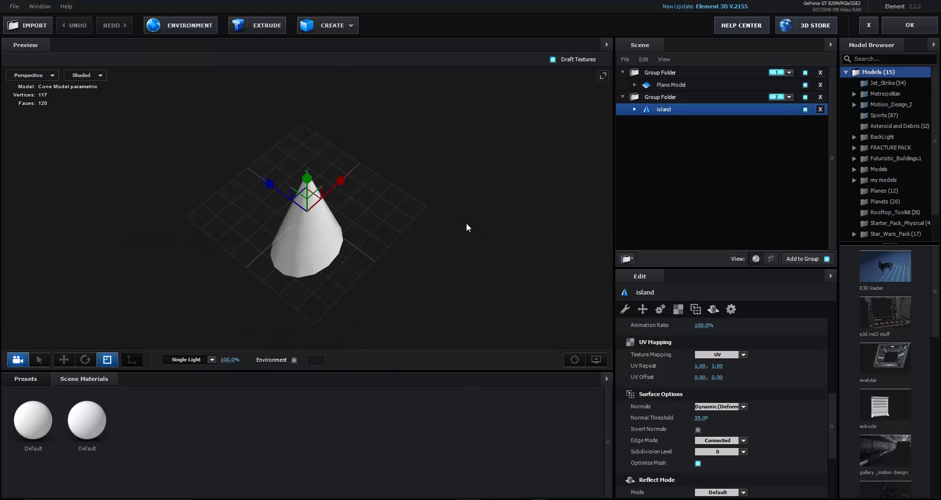
{"action": "key", "text": "w"}
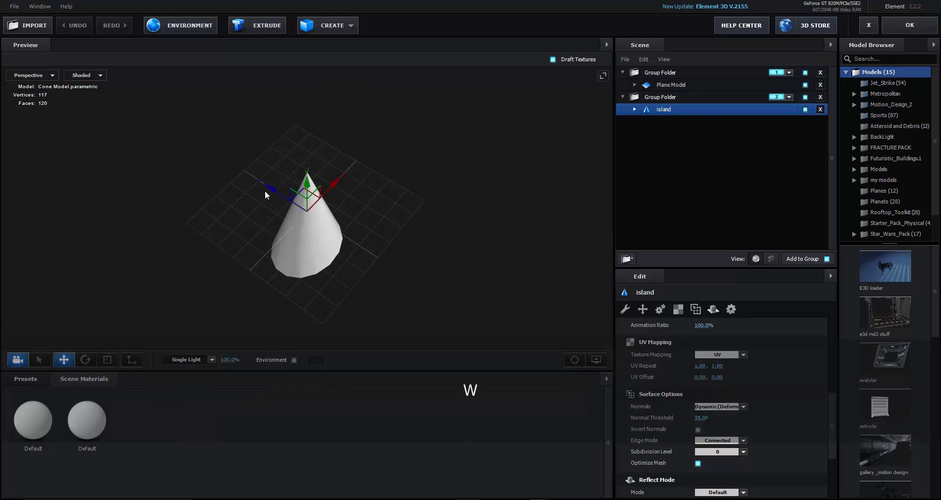
{"action": "left_click_drag", "start_coordinate": [269, 190], "coordinate": [188, 166]}
- Scale the duplicated island cone up uniformly so it is several times larger than the original
{"action": "key", "text": "r"}
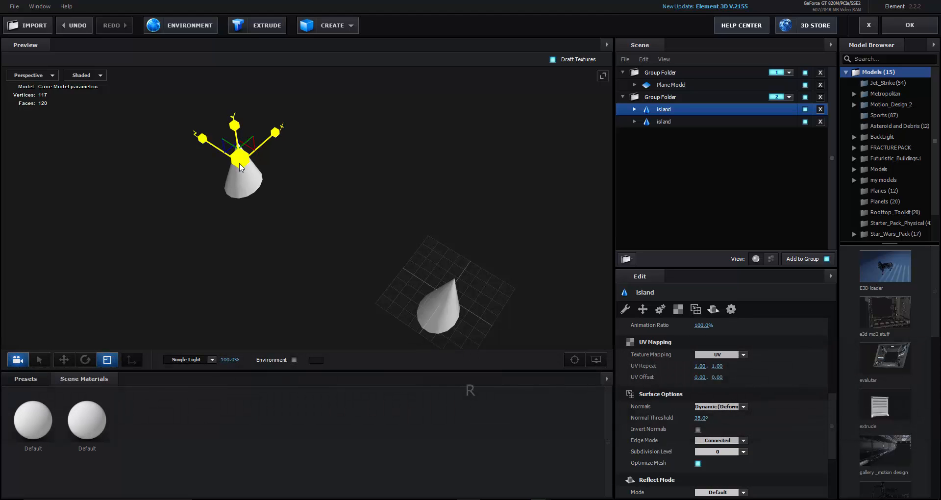
{"action": "left_click_drag", "start_coordinate": [240, 162], "coordinate": [337, 134]}
{"action": "left_click_drag", "start_coordinate": [294, 155], "coordinate": [293, 172]}
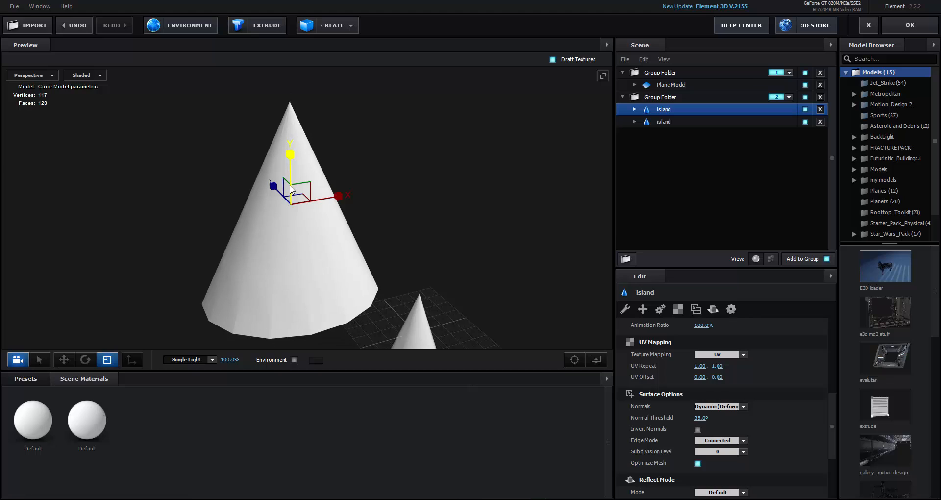
- Duplicate the enlarged island cone beside itself and scale the new copy larger to form the tallest peak
{"action": "key", "text": "w"}
{"action": "left_click_drag", "start_coordinate": [343, 205], "coordinate": [416, 164]}
{"action": "key", "text": "r"}
{"action": "key", "text": "w"}
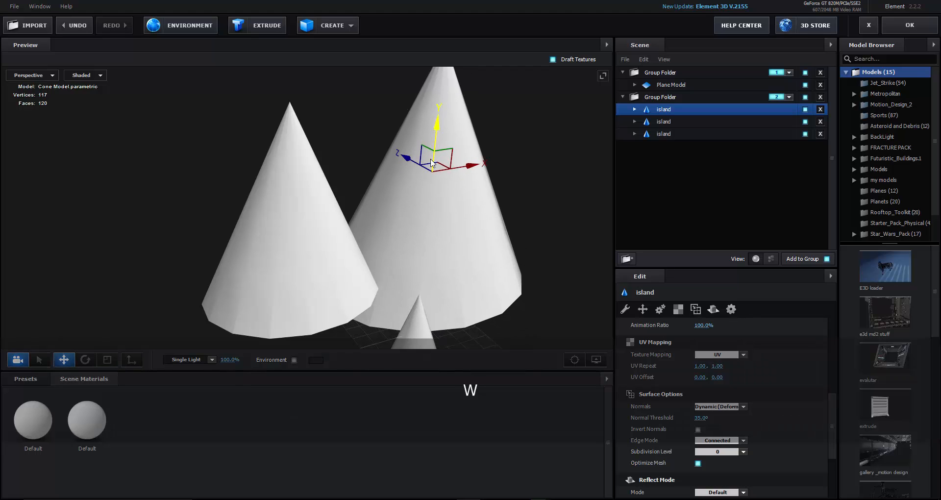
- Duplicate the small original island cone along Z so the copy stands between the two large cones
{"action": "left_click", "coordinate": [670, 121]}
{"action": "left_click", "coordinate": [671, 135]}
{"action": "scroll", "coordinate": [518, 229], "scroll_direction": "down", "scroll_amount": 3}
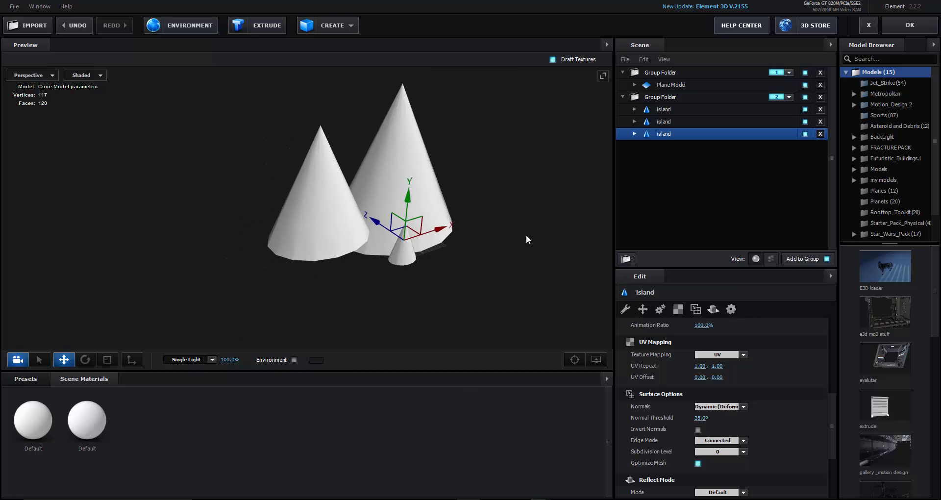
{"action": "left_click_drag", "start_coordinate": [526, 234], "coordinate": [479, 254]}
{"action": "left_click_drag", "start_coordinate": [372, 204], "coordinate": [292, 199], "text": "alt"}
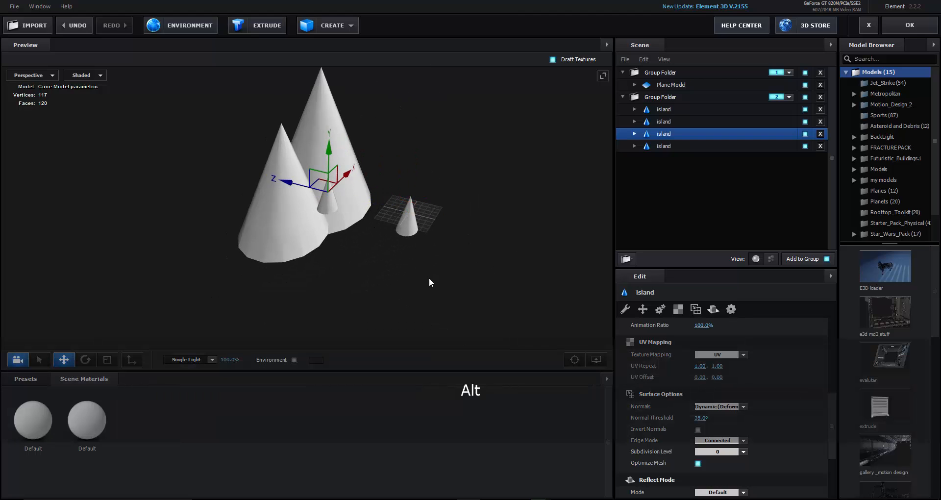
- Reposition the small duplicate cone, scale it to about 243% × 225% × 178%, and accept the scene
{"action": "left_click_drag", "start_coordinate": [429, 278], "coordinate": [381, 253]}
{"action": "scroll", "coordinate": [383, 252], "scroll_direction": "up", "scroll_amount": 5}
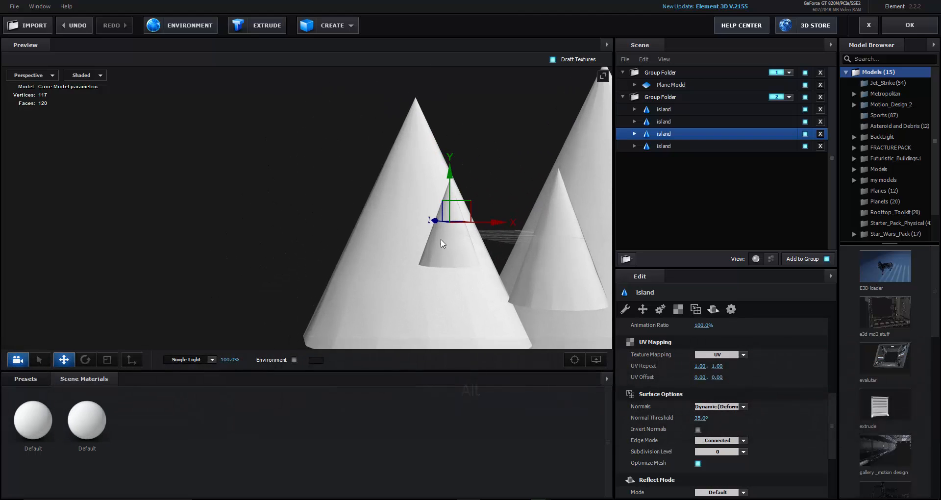
{"action": "left_click_drag", "start_coordinate": [427, 222], "coordinate": [522, 223]}
{"action": "key", "text": "r"}
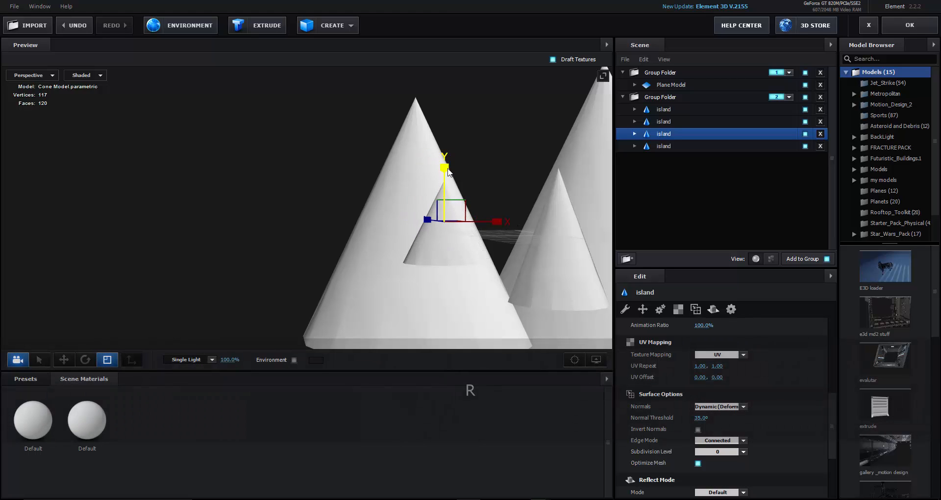
{"action": "left_click", "coordinate": [904, 27]}
- Move the camera back until all the island peaks fit inside the composition frame
{"action": "scroll", "coordinate": [655, 165], "scroll_direction": "down", "scroll_amount": 4}
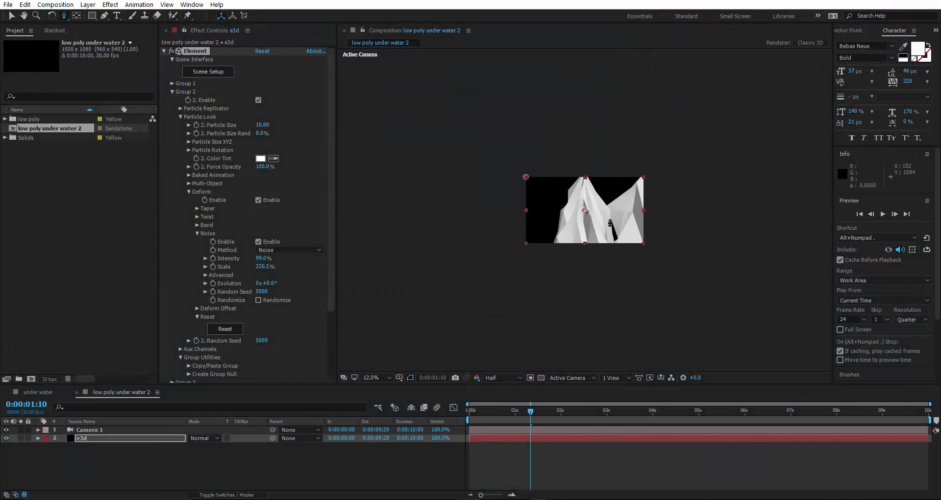
{"action": "left_click_drag", "start_coordinate": [610, 223], "coordinate": [495, 377]}
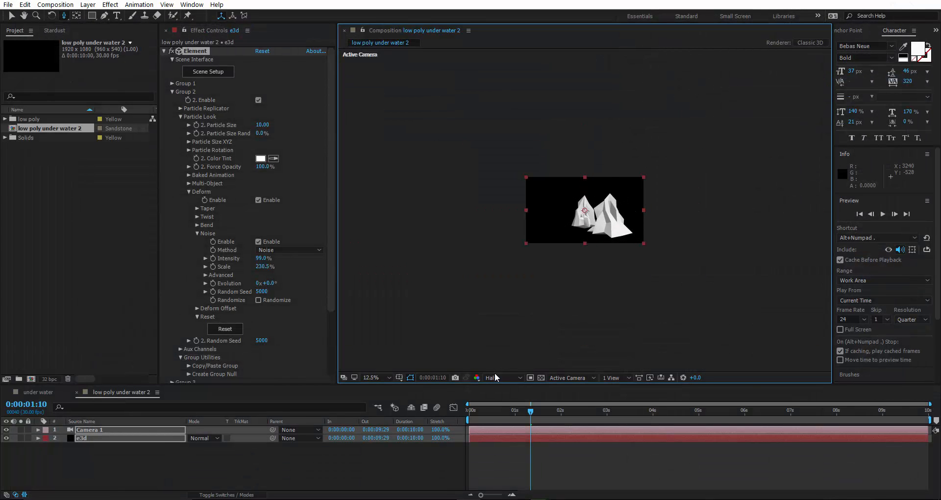
{"action": "scroll", "coordinate": [600, 238], "scroll_direction": "up", "scroll_amount": 4}
{"action": "scroll", "coordinate": [600, 239], "scroll_direction": "down", "scroll_amount": 3}
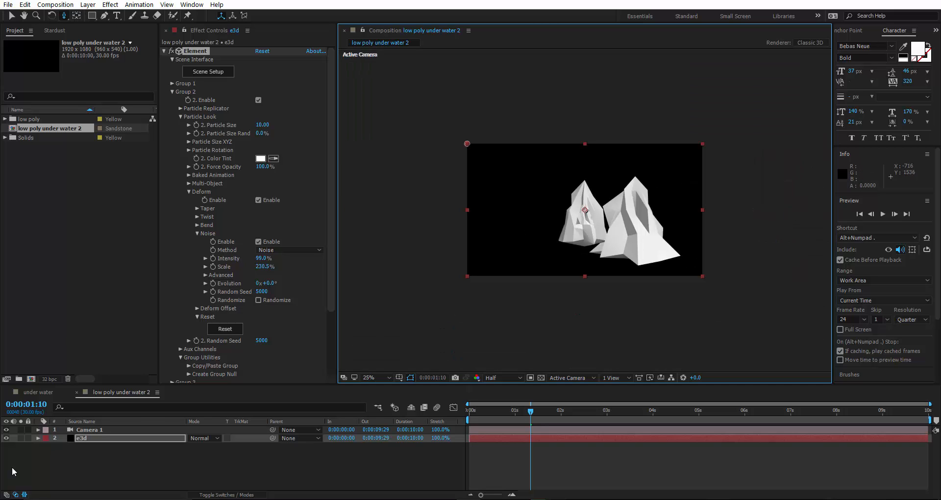
- Enable Group 1 so the water plane renders again, and orbit the camera to look down on the plane
{"action": "left_click", "coordinate": [173, 83]}
{"action": "left_click", "coordinate": [259, 91]}
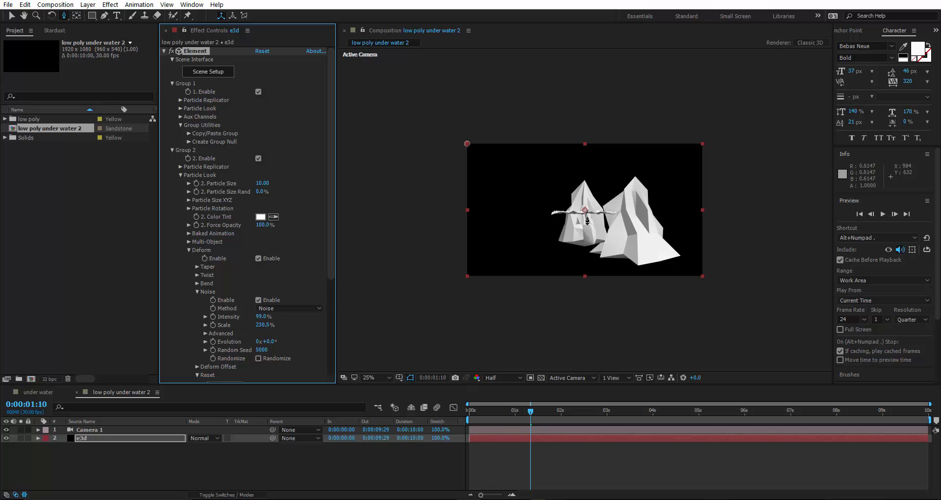
{"action": "key", "text": "c"}
{"action": "left_click_drag", "start_coordinate": [587, 223], "coordinate": [602, 235]}
{"action": "scroll", "coordinate": [619, 223], "scroll_direction": "up", "scroll_amount": 4}
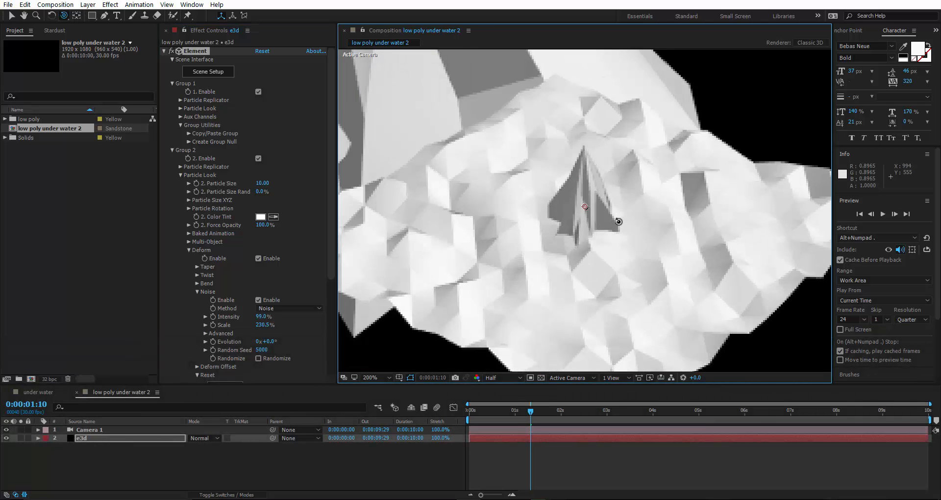
{"action": "scroll", "coordinate": [618, 222], "scroll_direction": "down", "scroll_amount": 4}
{"action": "scroll", "coordinate": [619, 222], "scroll_direction": "up", "scroll_amount": 4}
{"action": "scroll", "coordinate": [601, 210], "scroll_direction": "down", "scroll_amount": 4}
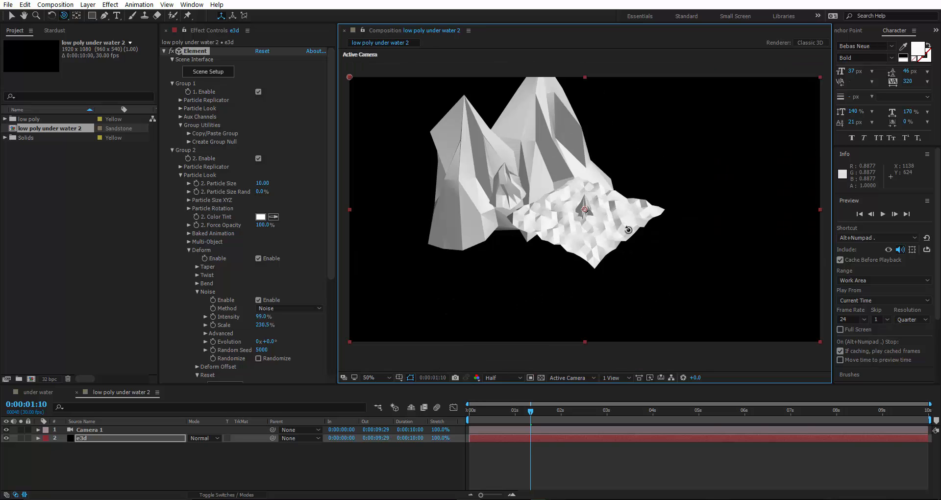
- Bring the camera low and close over the water plane, with the large peaks rising behind the small island
{"action": "key", "text": "c"}
{"action": "left_click_drag", "start_coordinate": [621, 224], "coordinate": [696, 146]}
{"action": "key", "text": "c"}
{"action": "key", "text": "c"}
{"action": "key", "text": "c"}
{"action": "key", "text": "c"}
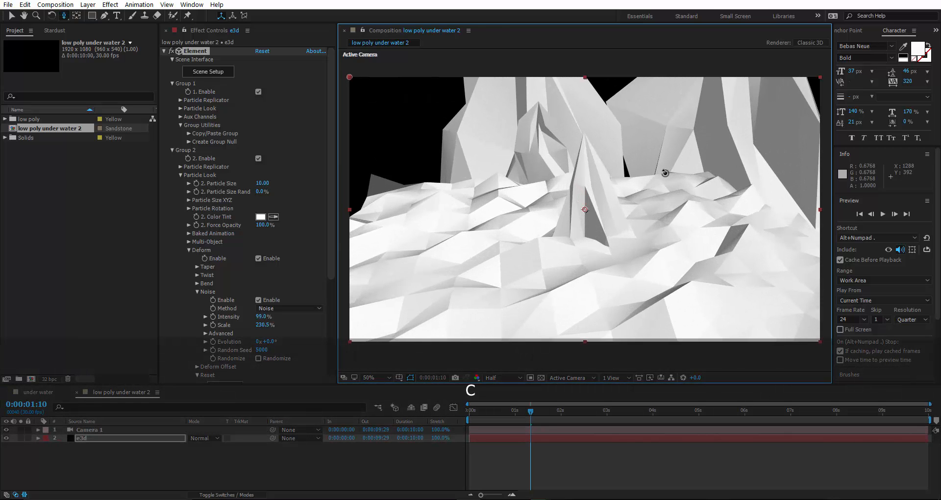
{"action": "mouse_move", "coordinate": [666, 172]}
{"action": "left_mouse_down"}
{"action": "mouse_move", "coordinate": [677, 167]}
{"action": "mouse_move", "coordinate": [670, 184]}
{"action": "mouse_move", "coordinate": [677, 179]}
{"action": "mouse_move", "coordinate": [651, 182]}
{"action": "mouse_move", "coordinate": [683, 160]}
{"action": "mouse_move", "coordinate": [672, 168]}
{"action": "left_mouse_up"}
{"action": "key", "text": "c"}
{"action": "key", "text": "c"}
{"action": "key", "text": "c"}
- Enlarge the water plane model to a size of 25 × 25 in the scene setup and accept the scene
{"action": "left_click", "coordinate": [229, 73]}
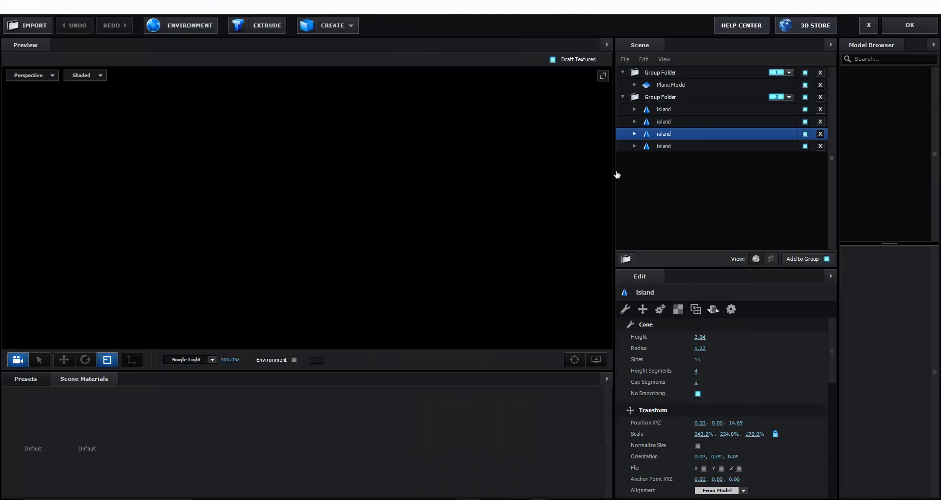
{"action": "left_click", "coordinate": [673, 85]}
{"action": "left_click_drag", "start_coordinate": [542, 328], "coordinate": [546, 216]}
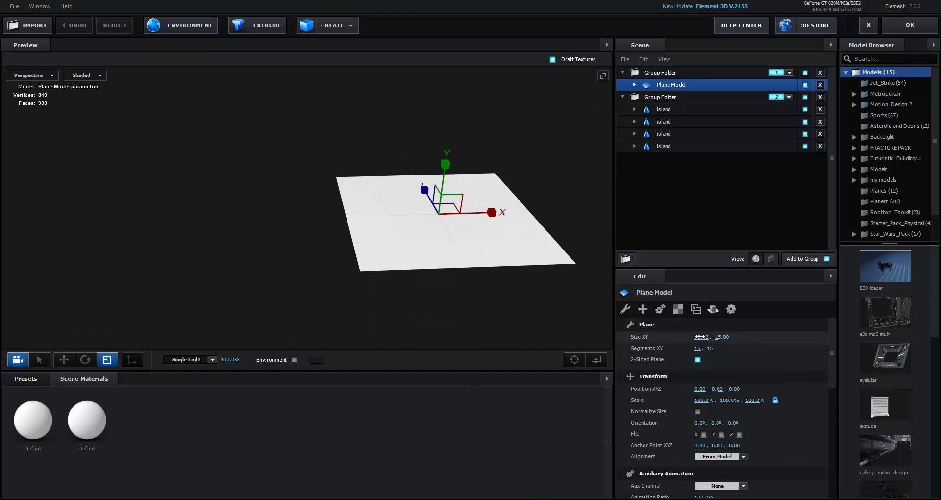
{"action": "type", "text": "25"}
{"action": "key", "text": "Return"}
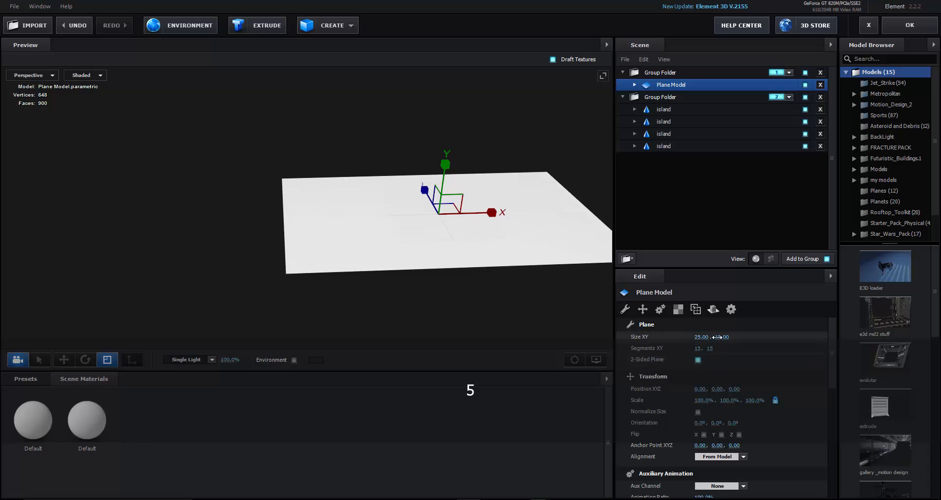
{"action": "left_click", "coordinate": [898, 17]}
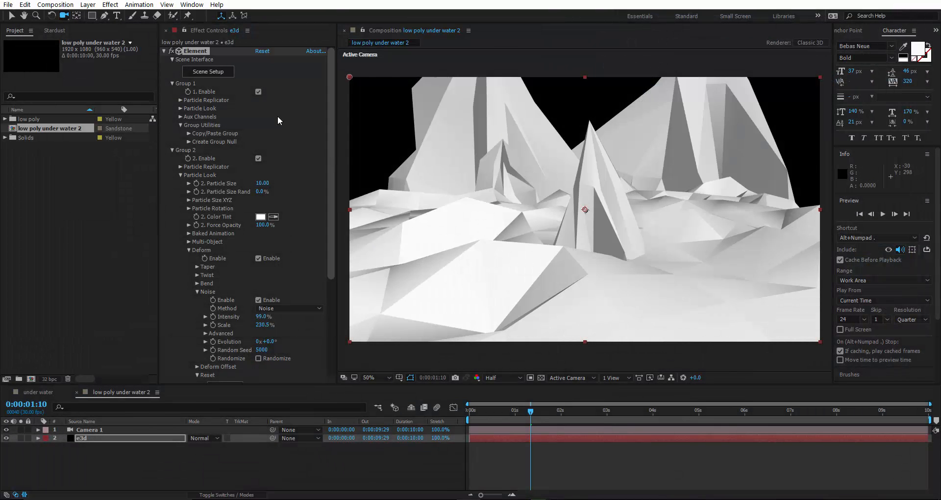
- Move Group 2 to Y 474 and Z -1370, and reframe the camera low over the water with the islands behind
{"action": "left_click", "coordinate": [181, 167]}
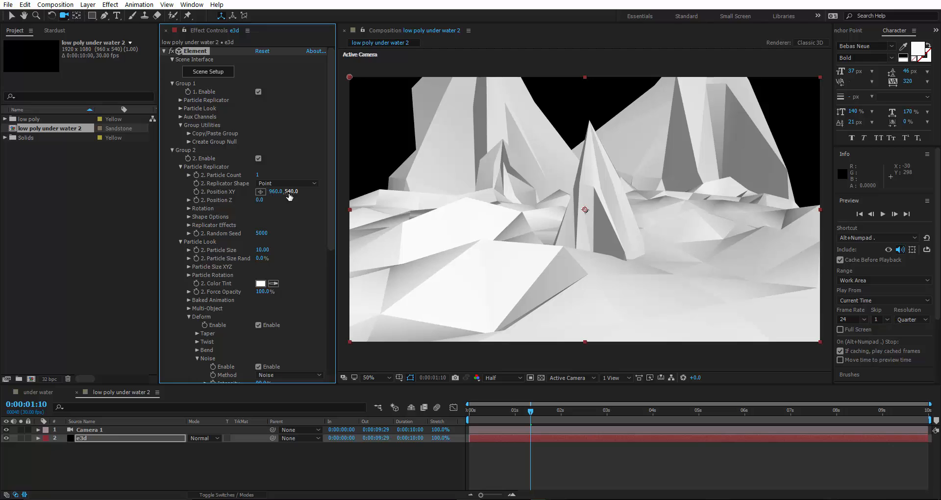
{"action": "left_click_drag", "start_coordinate": [292, 191], "coordinate": [208, 223]}
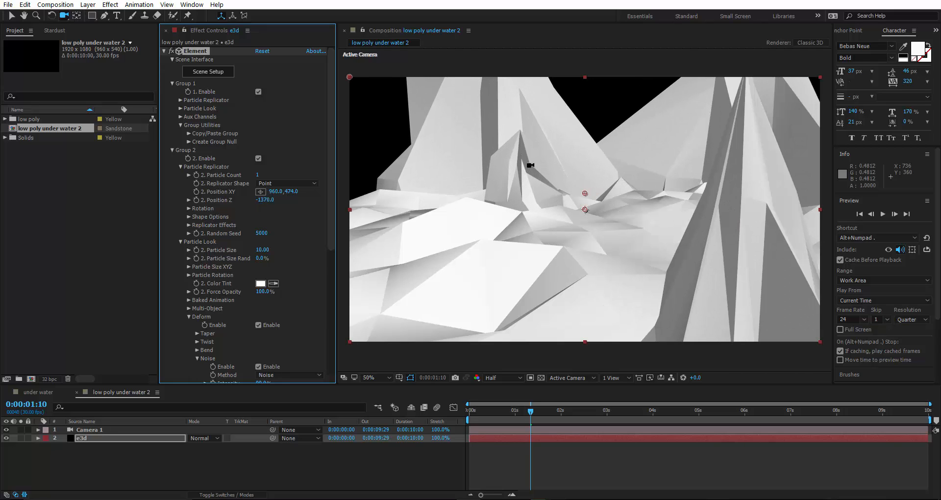
{"action": "key", "text": "c"}
{"action": "left_click_drag", "start_coordinate": [552, 142], "coordinate": [426, 280]}
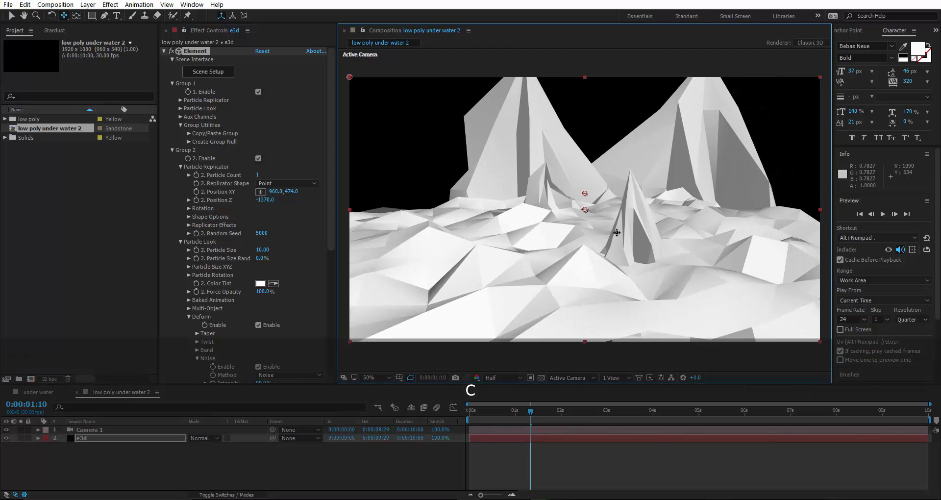
{"action": "left_click_drag", "start_coordinate": [616, 232], "coordinate": [666, 196]}
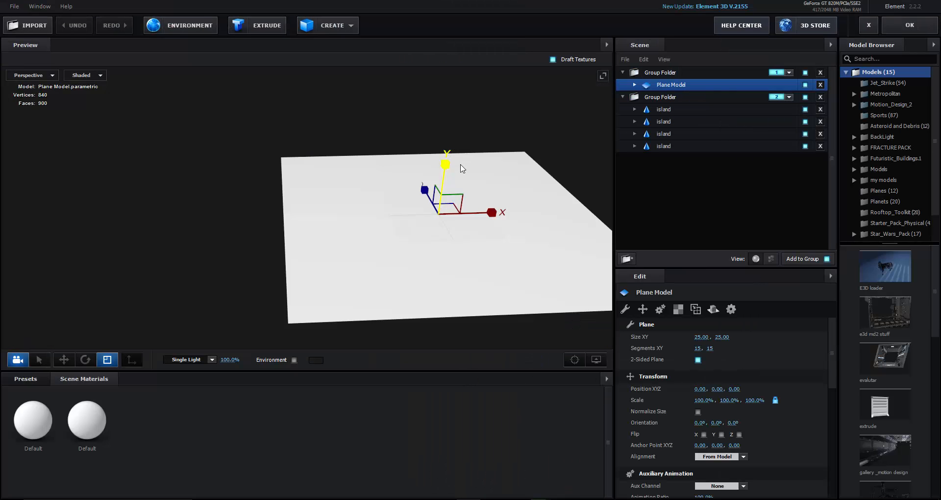
- Duplicate the largest island cone, move the copy to about -17.53, 0, 24.31, and accept the scene
{"action": "left_click", "coordinate": [657, 98]}
{"action": "left_click_drag", "start_coordinate": [527, 205], "coordinate": [541, 174]}
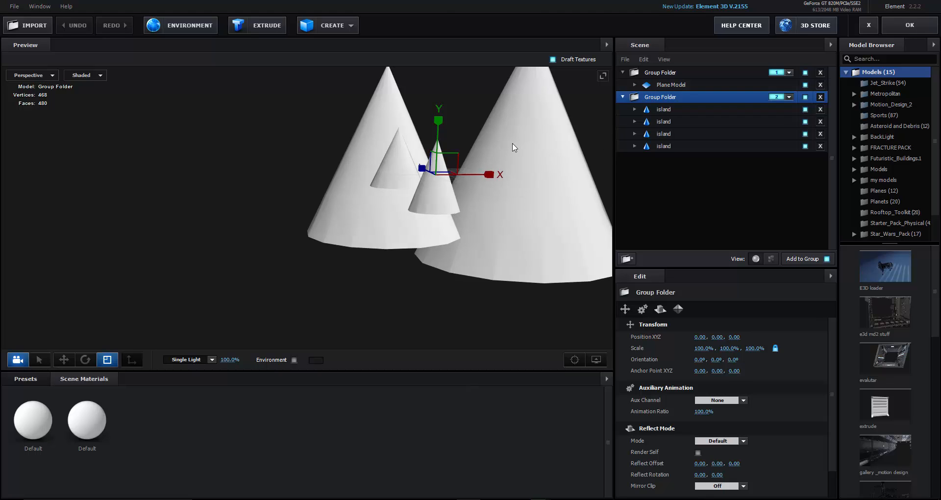
{"action": "left_click", "coordinate": [670, 109]}
{"action": "key", "text": "w"}
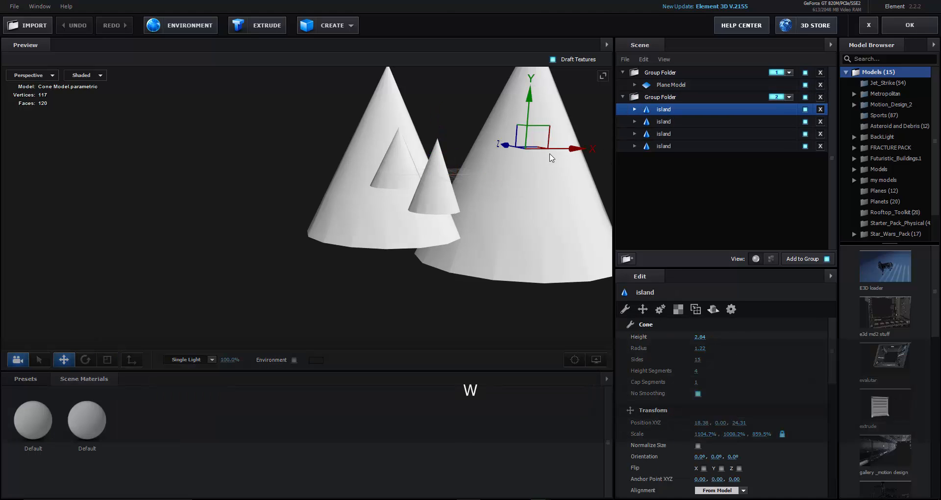
{"action": "left_click_drag", "start_coordinate": [571, 153], "coordinate": [295, 175]}
{"action": "left_click_drag", "start_coordinate": [297, 172], "coordinate": [288, 173]}
{"action": "left_click", "coordinate": [900, 26]}
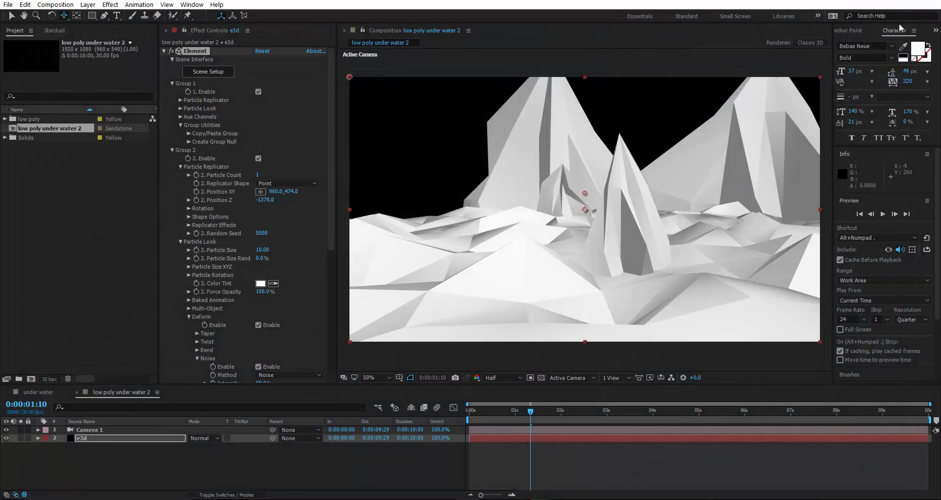
- Scale the new cone down to about 651% × 594% × 507%, move it to about -11.76, 0, 14.57, and accept
{"action": "left_click", "coordinate": [200, 72]}
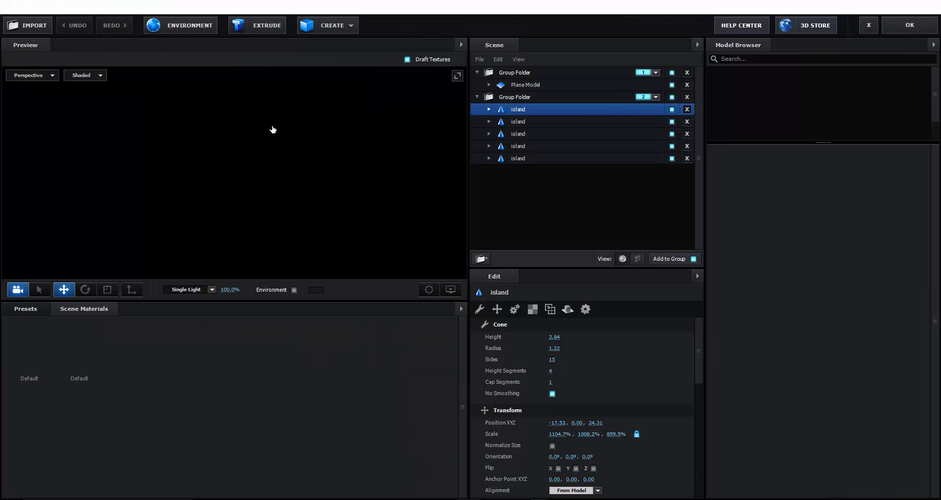
{"action": "key", "text": "r"}
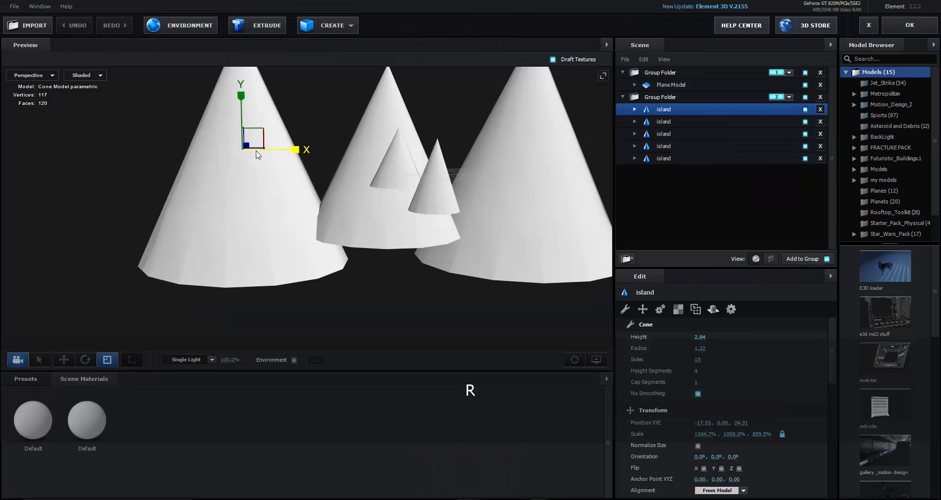
{"action": "left_click_drag", "start_coordinate": [245, 145], "coordinate": [290, 155]}
{"action": "key", "text": "w"}
{"action": "left_click", "coordinate": [911, 26]}
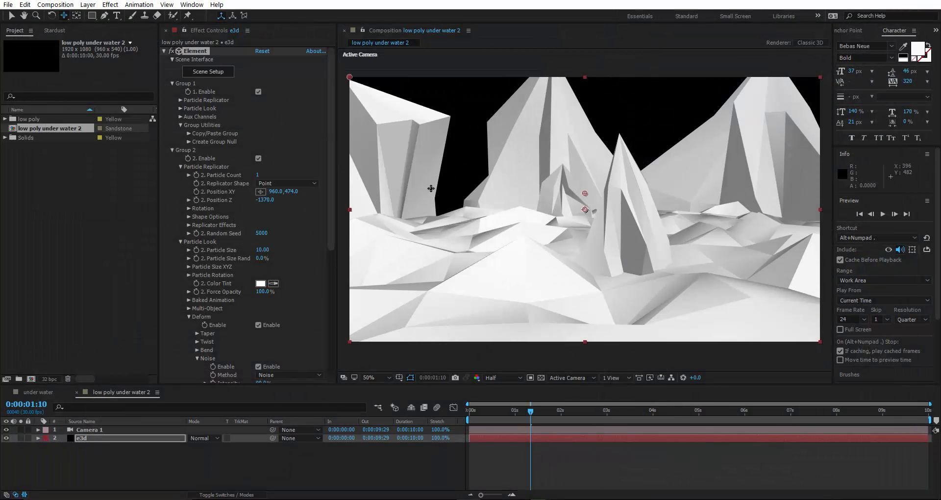
- Duplicate the same cone, place the copy at about -4.45, 0, 34.43, and scale it to about 2537% × 968% × 825%
{"action": "left_click", "coordinate": [223, 72]}
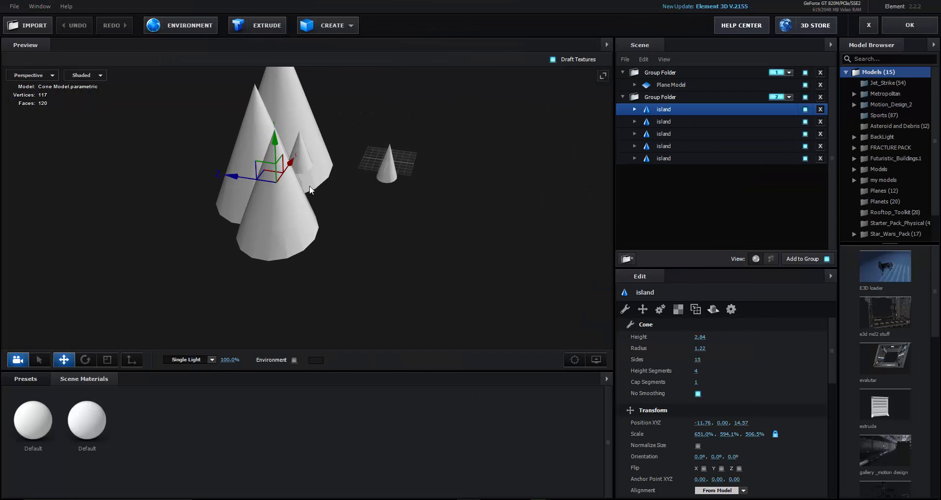
{"action": "left_click_drag", "start_coordinate": [235, 177], "coordinate": [123, 161]}
{"action": "key", "text": "r"}
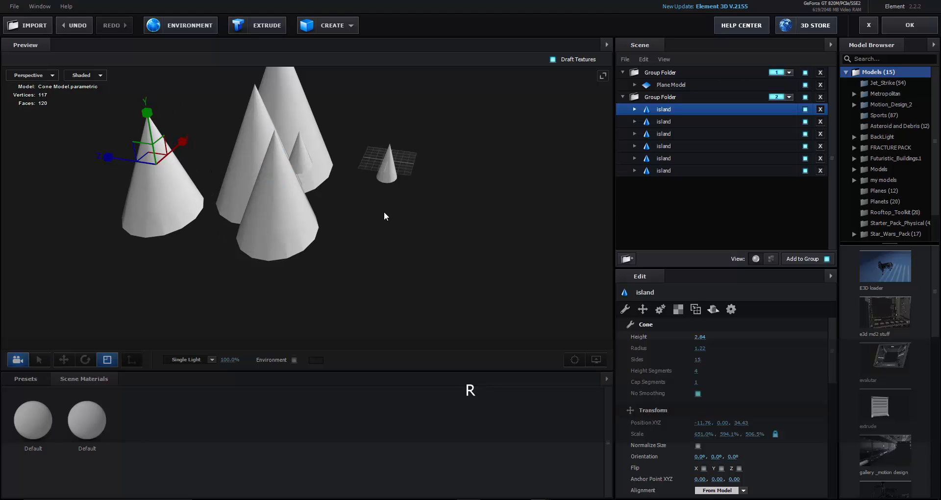
{"action": "left_click_drag", "start_coordinate": [384, 211], "coordinate": [322, 207]}
{"action": "left_click_drag", "start_coordinate": [302, 129], "coordinate": [506, 158]}
{"action": "key", "text": "w"}
- Stretch the wide back cone to about 1386% along Z and accept the scene
{"action": "key", "text": "r"}
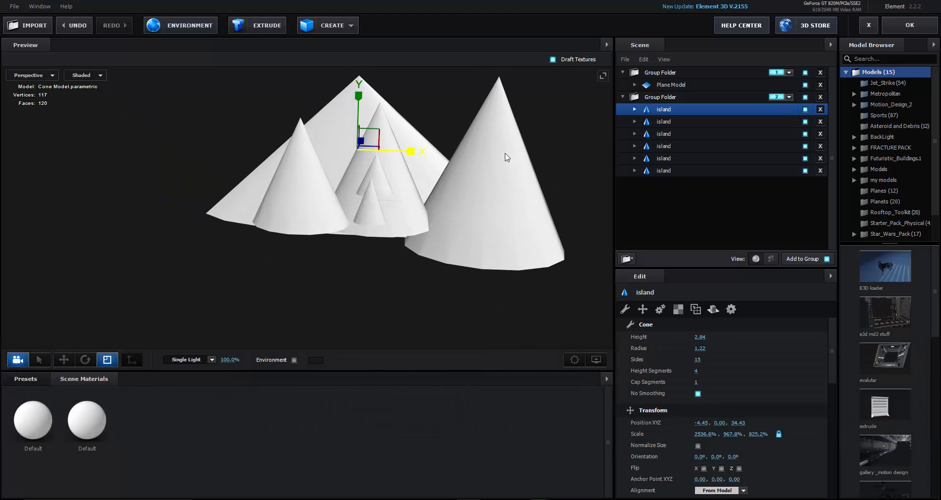
{"action": "left_click_drag", "start_coordinate": [468, 196], "coordinate": [113, 121]}
{"action": "left_click_drag", "start_coordinate": [114, 122], "coordinate": [216, 147]}
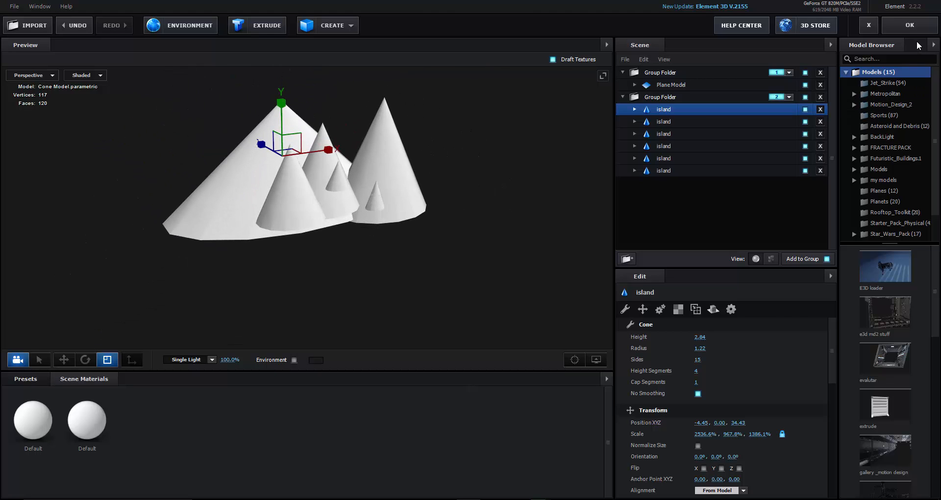
{"action": "left_click", "coordinate": [914, 25]}
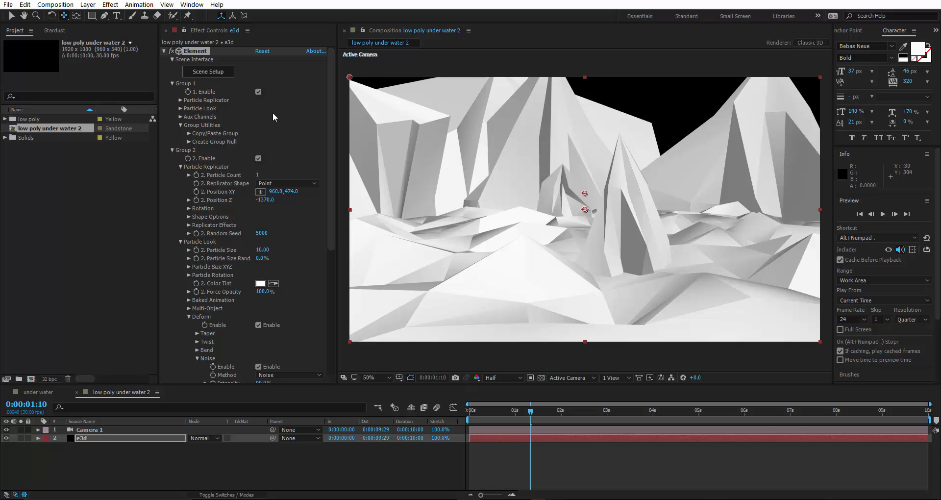
- Set the diffuse color of the water plane's Default material to a light blue
{"action": "left_click", "coordinate": [216, 74]}
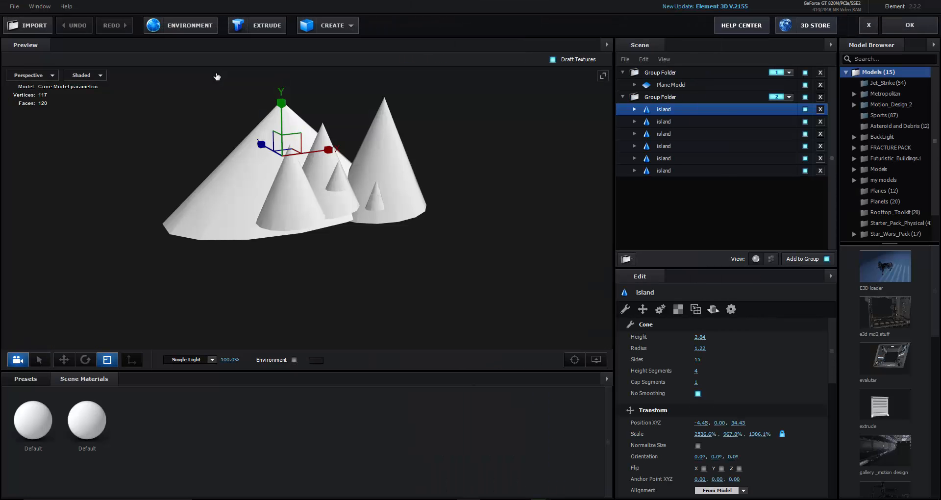
{"action": "scroll", "coordinate": [329, 204], "scroll_direction": "up", "scroll_amount": 8}
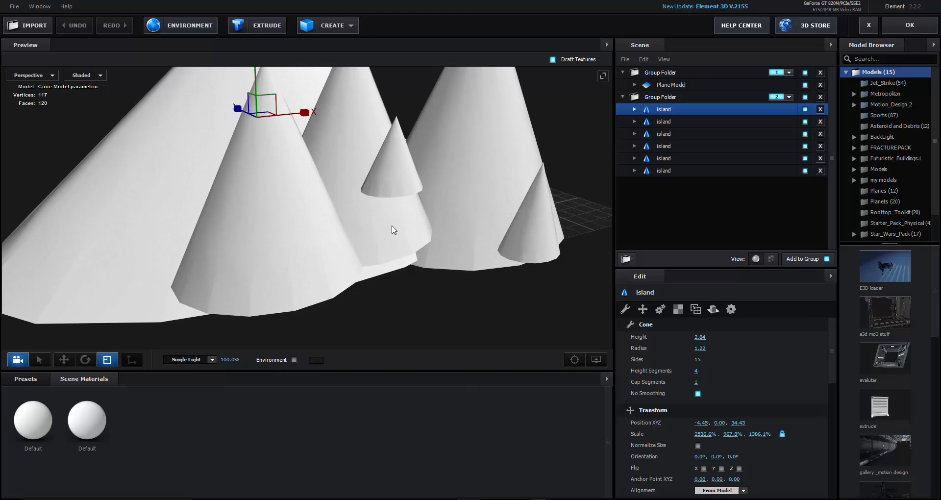
{"action": "left_click", "coordinate": [718, 87]}
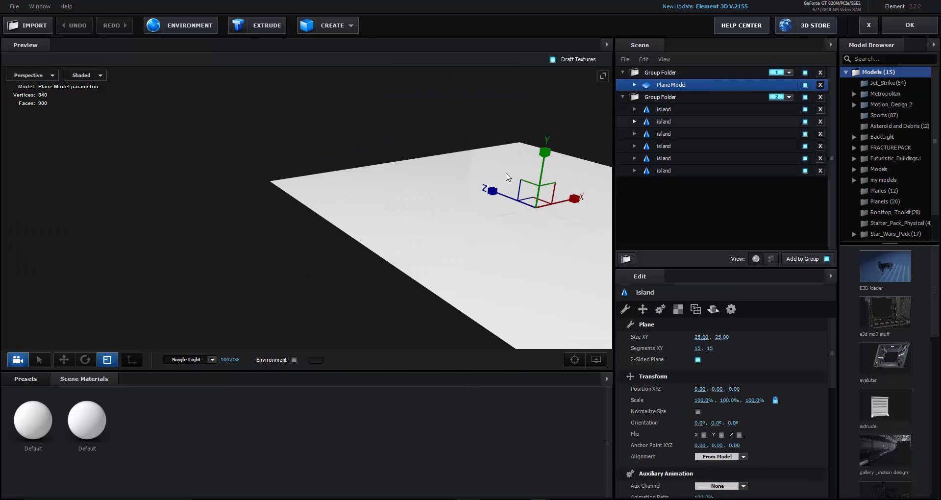
{"action": "scroll", "coordinate": [451, 198], "scroll_direction": "down", "scroll_amount": 3}
{"action": "mouse_move", "coordinate": [451, 198]}
{"action": "left_mouse_down"}
{"action": "mouse_move", "coordinate": [478, 225]}
{"action": "mouse_move", "coordinate": [418, 199]}
{"action": "mouse_move", "coordinate": [494, 194]}
{"action": "mouse_move", "coordinate": [468, 202]}
{"action": "left_mouse_up"}
{"action": "scroll", "coordinate": [446, 176], "scroll_direction": "up", "scroll_amount": 3}
{"action": "scroll", "coordinate": [491, 193], "scroll_direction": "up", "scroll_amount": 3}
{"action": "left_click", "coordinate": [634, 84]}
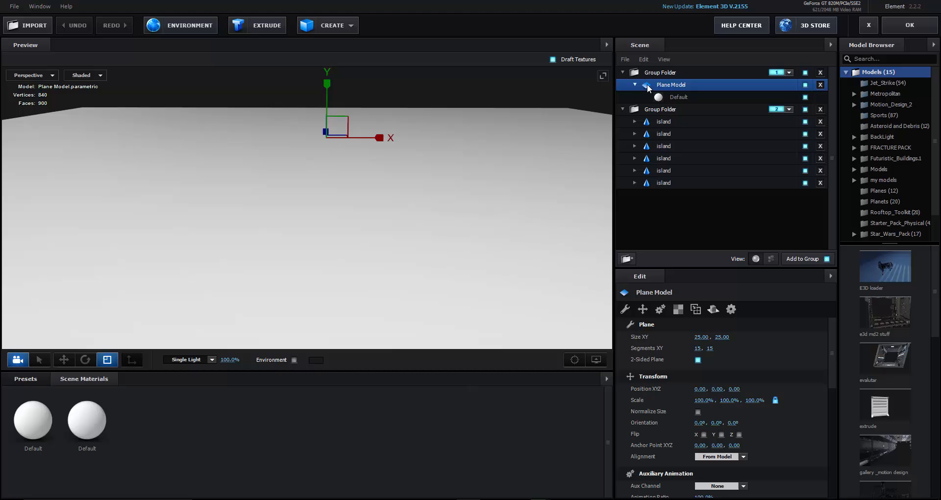
{"action": "left_click", "coordinate": [675, 98]}
{"action": "scroll", "coordinate": [701, 337], "scroll_direction": "down", "scroll_amount": 5}
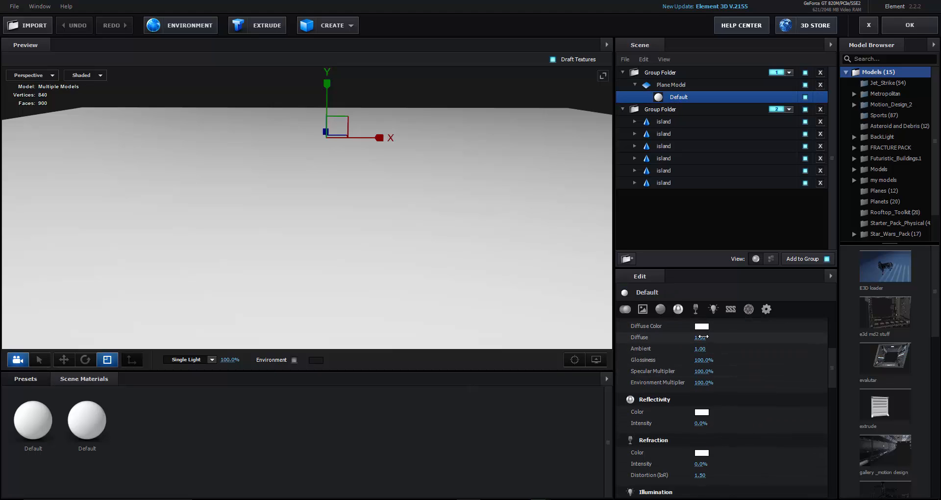
{"action": "left_click", "coordinate": [702, 326]}
{"action": "left_click_drag", "start_coordinate": [753, 342], "coordinate": [750, 336]}
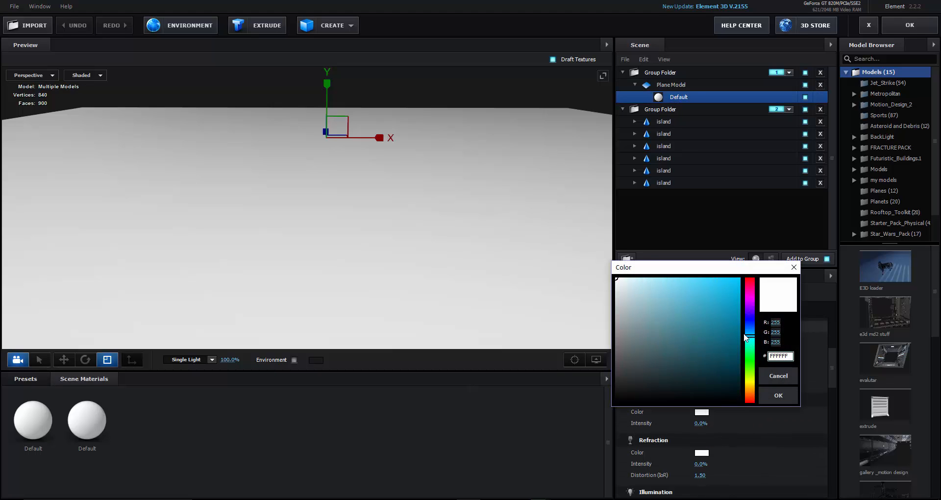
{"action": "left_click", "coordinate": [674, 292]}
{"action": "left_click", "coordinate": [778, 395]}
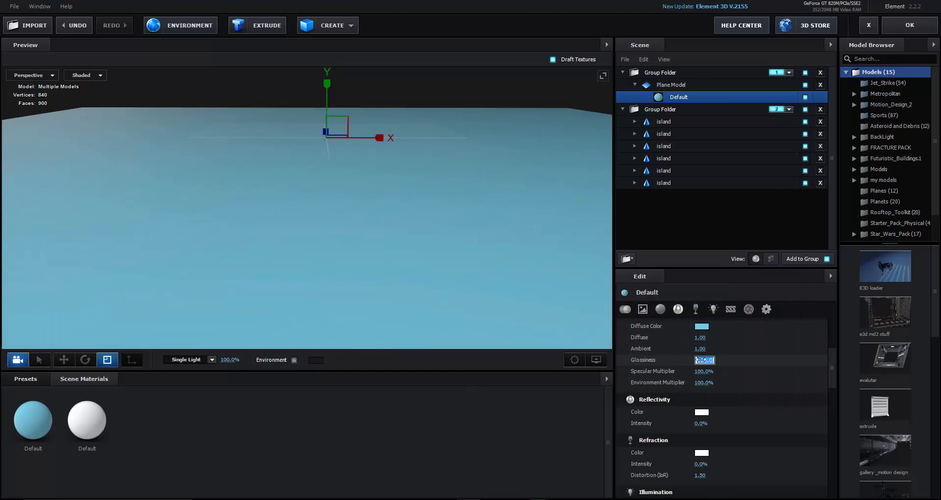
- Set the water material's glossiness to 90% and its reflectivity intensity to 40%
{"action": "type", "text": "90"}
{"action": "key", "text": "Return"}
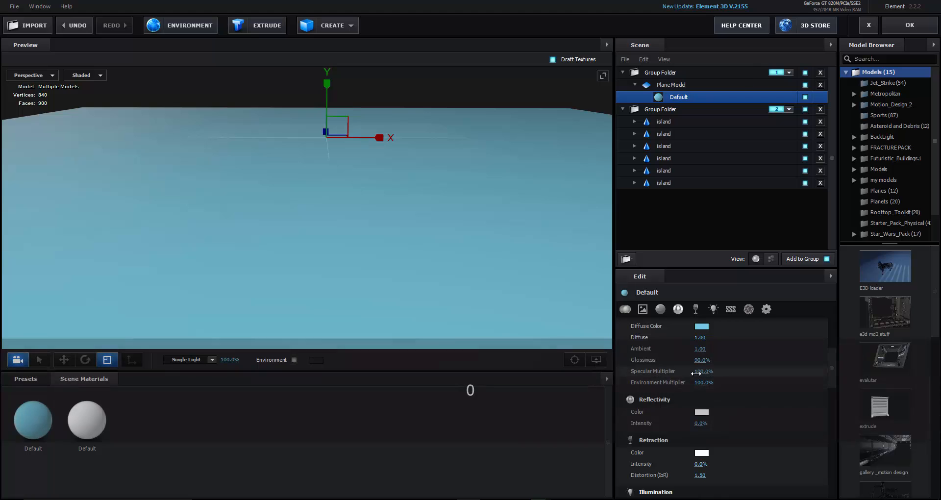
{"action": "left_click_drag", "start_coordinate": [709, 422], "coordinate": [720, 421]}
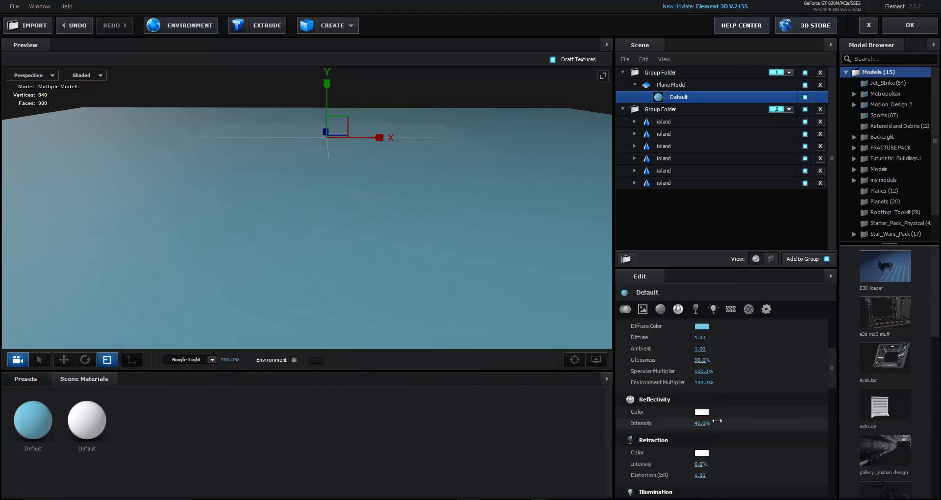
{"action": "scroll", "coordinate": [751, 367], "scroll_direction": "up", "scroll_amount": 5}
- Set the water plane's Reflect Mode to Mirror Surface and accept the scene
{"action": "left_click", "coordinate": [676, 85]}
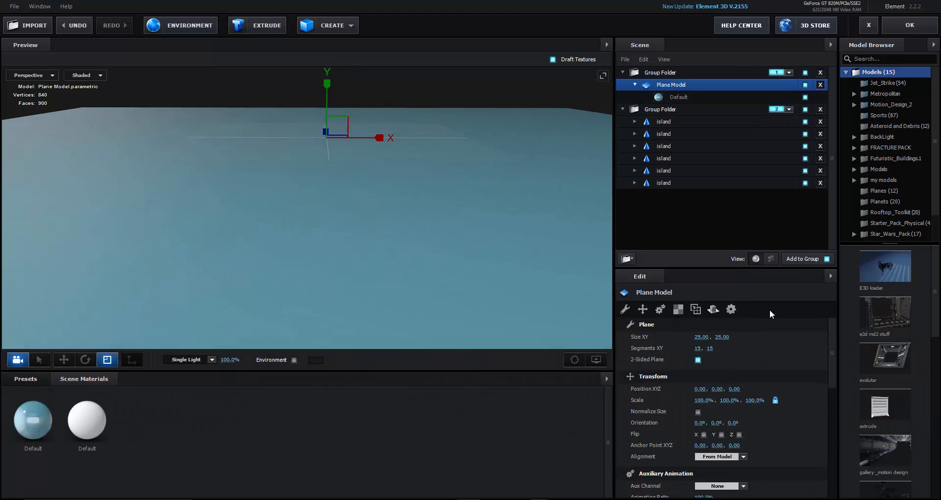
{"action": "left_click", "coordinate": [714, 309]}
{"action": "left_click", "coordinate": [715, 337]}
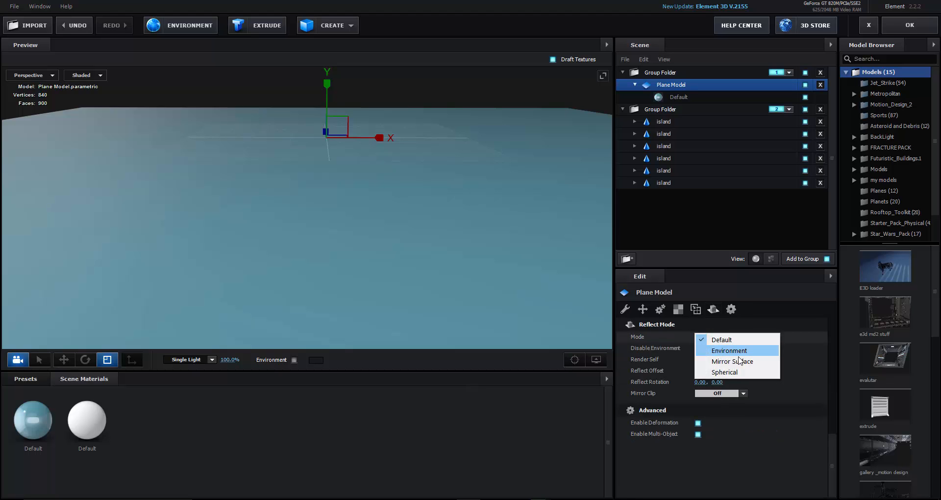
{"action": "left_click", "coordinate": [730, 366]}
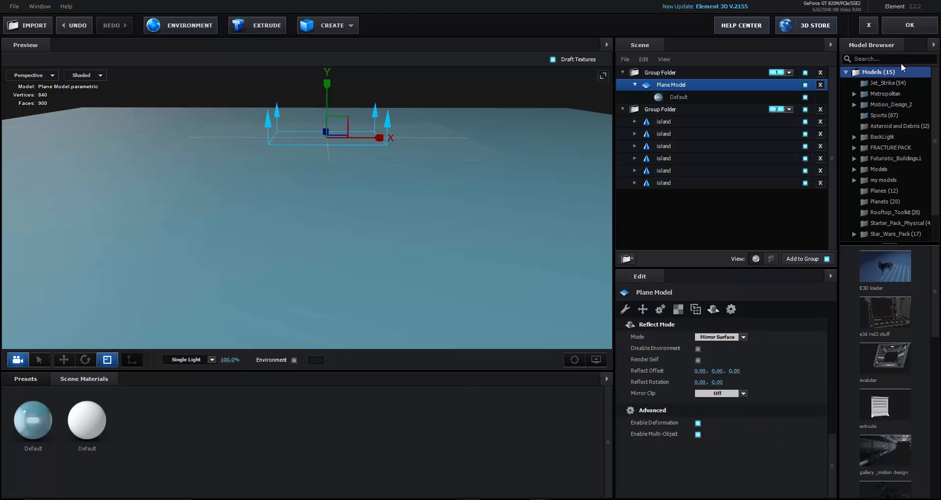
{"action": "left_click", "coordinate": [905, 31]}
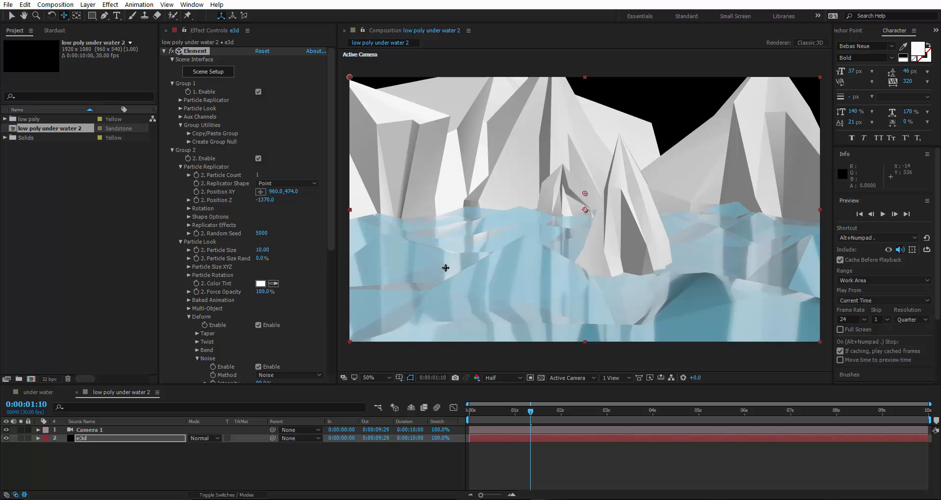
- Reopen the scene setup and change the water plane's Reflect Mode to Spherical
{"action": "left_click", "coordinate": [195, 72]}
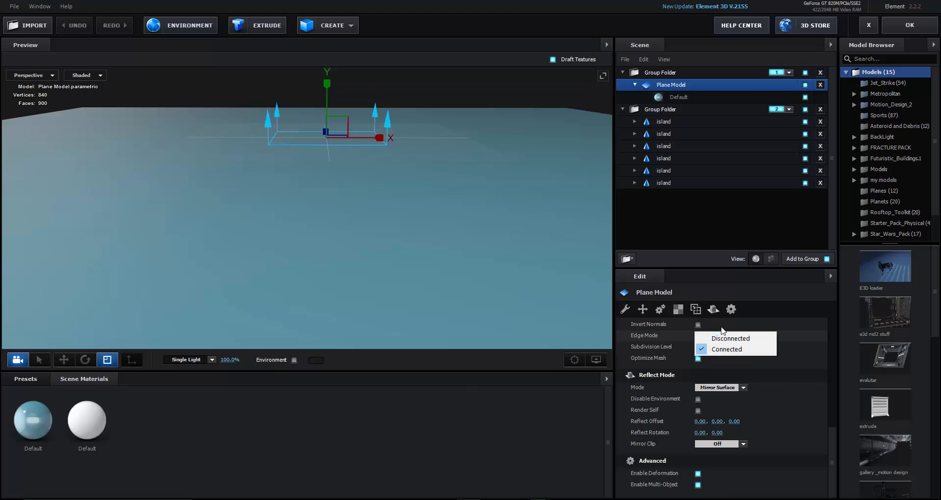
{"action": "left_click", "coordinate": [713, 311]}
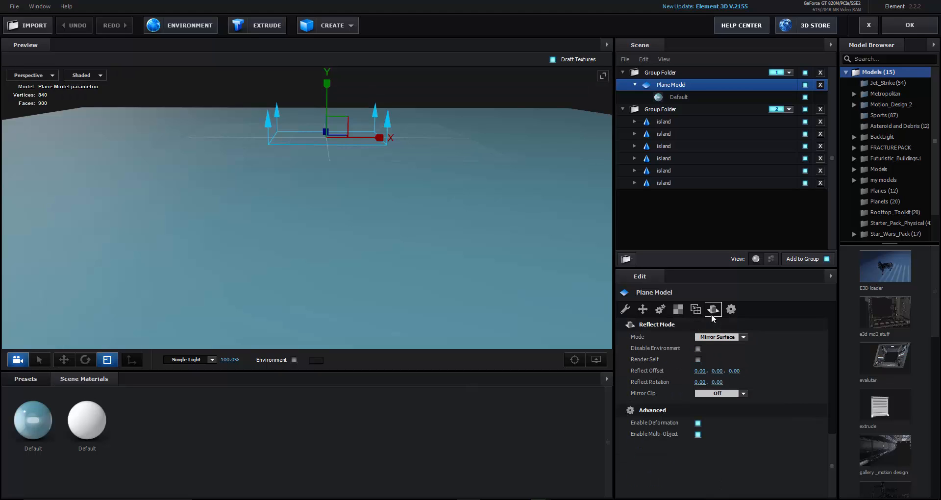
{"action": "left_click", "coordinate": [726, 337]}
{"action": "left_click", "coordinate": [725, 361]}
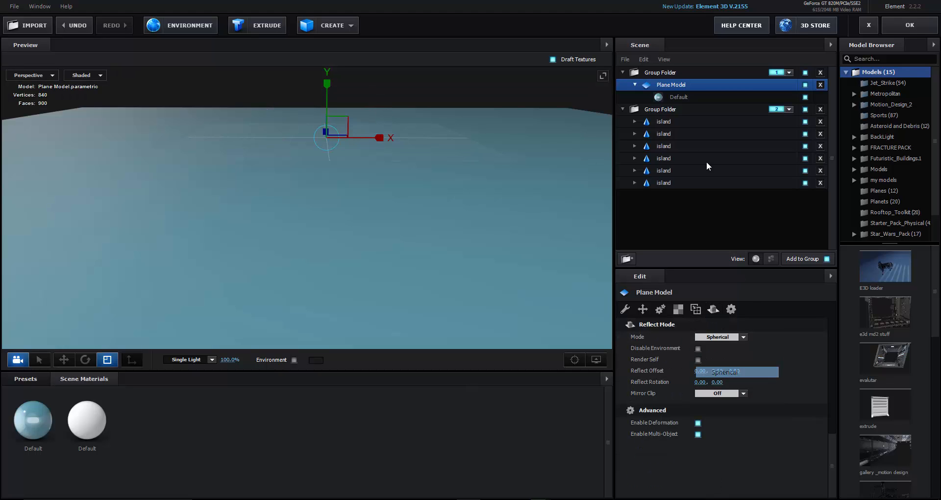
- Lower the water plane material's reflectivity intensity to 19% and accept the scene
{"action": "left_click", "coordinate": [679, 97]}
{"action": "scroll", "coordinate": [709, 337], "scroll_direction": "down", "scroll_amount": 5}
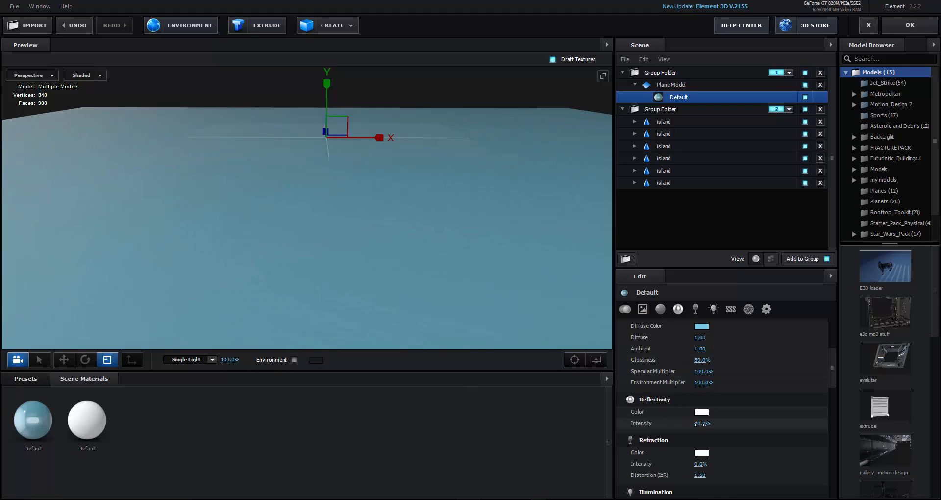
{"action": "left_click_drag", "start_coordinate": [700, 424], "coordinate": [691, 426]}
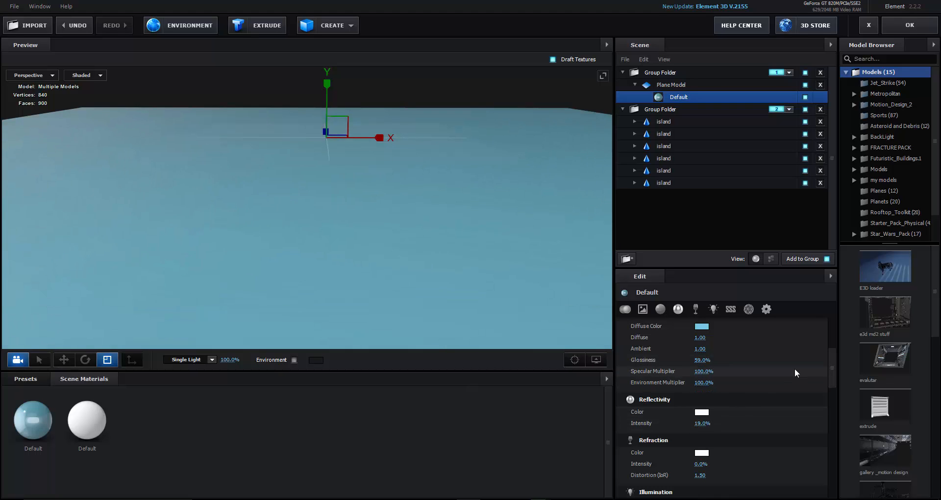
{"action": "left_click", "coordinate": [911, 25]}
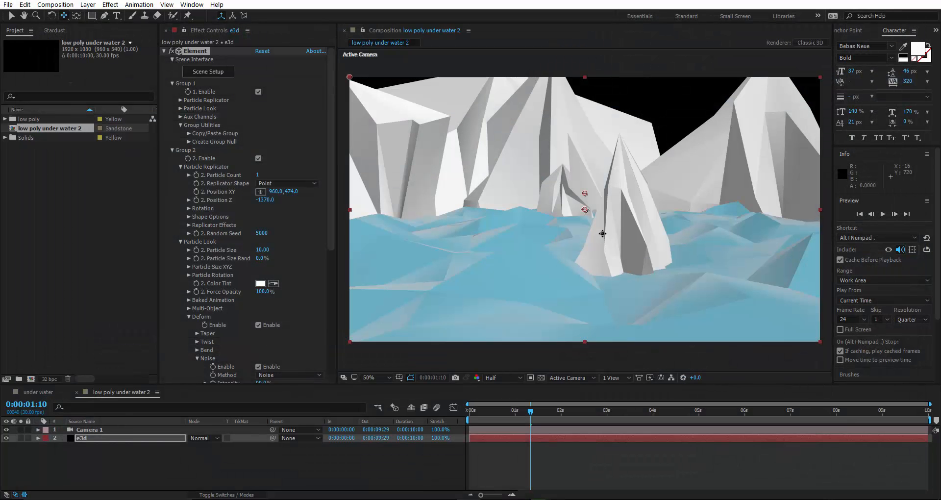
- Reopen the scene setup, set the islands' Default material diffuse color to orange-brown AD653F, reduce its glossiness, and accept the scene
{"action": "left_click", "coordinate": [215, 73]}
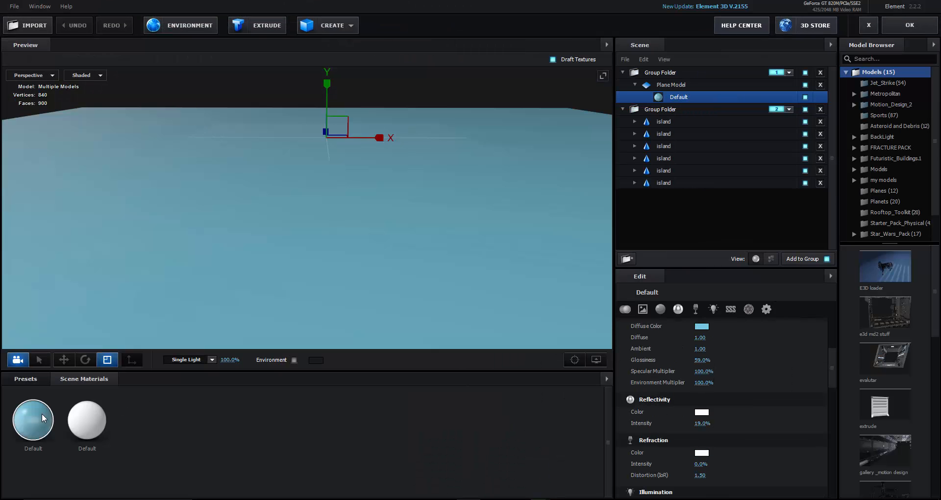
{"action": "left_click", "coordinate": [88, 420]}
{"action": "right_click", "coordinate": [87, 421]}
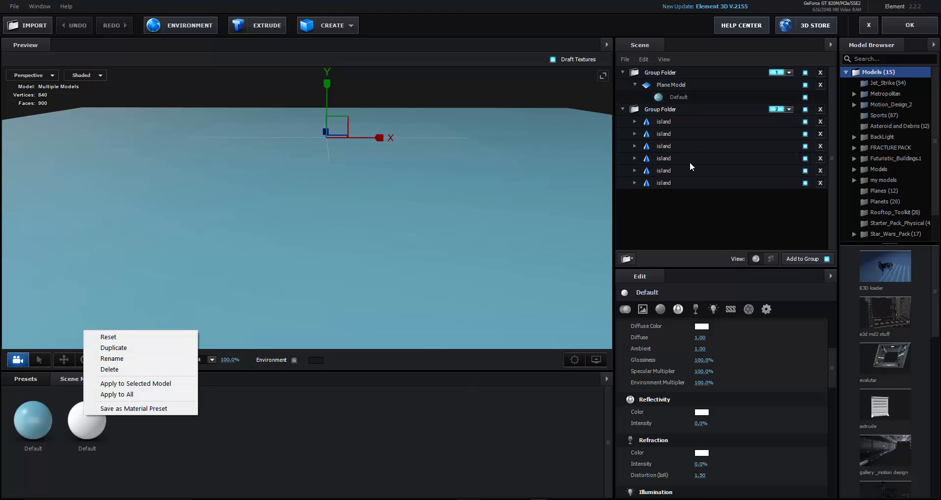
{"action": "left_click", "coordinate": [674, 111]}
{"action": "left_click_drag", "start_coordinate": [574, 174], "coordinate": [334, 281]}
{"action": "left_click", "coordinate": [98, 425]}
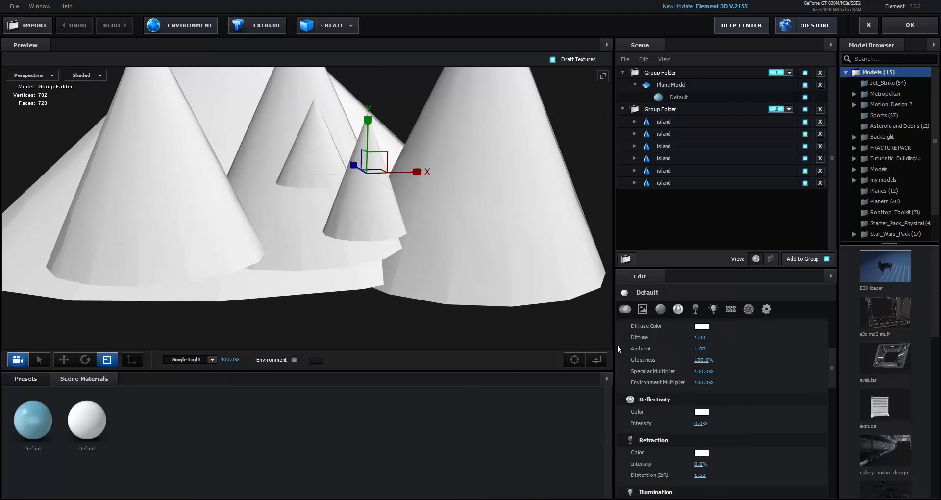
{"action": "left_click", "coordinate": [702, 337]}
{"action": "left_click", "coordinate": [694, 317]}
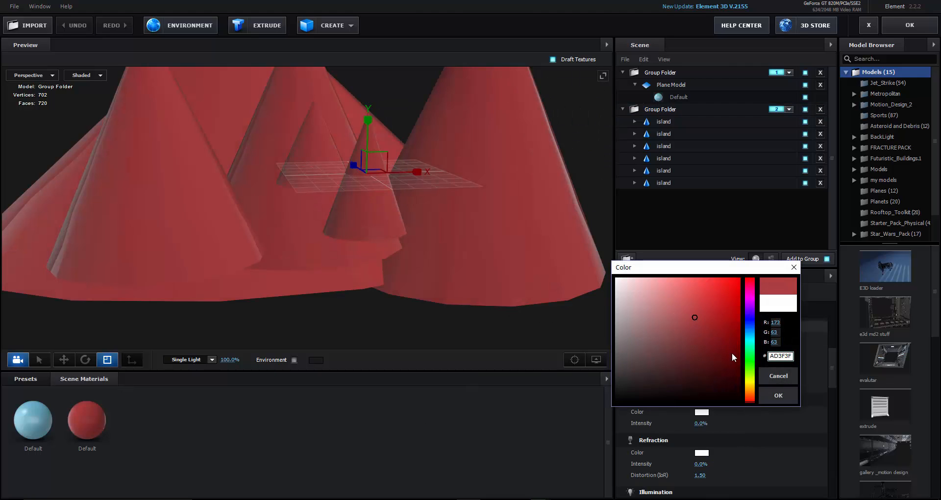
{"action": "left_click_drag", "start_coordinate": [751, 387], "coordinate": [754, 396]}
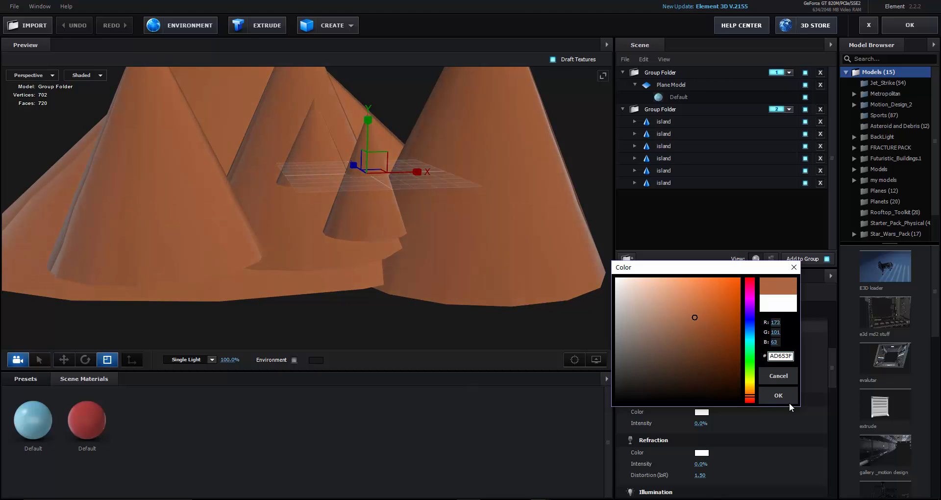
{"action": "left_click", "coordinate": [778, 395]}
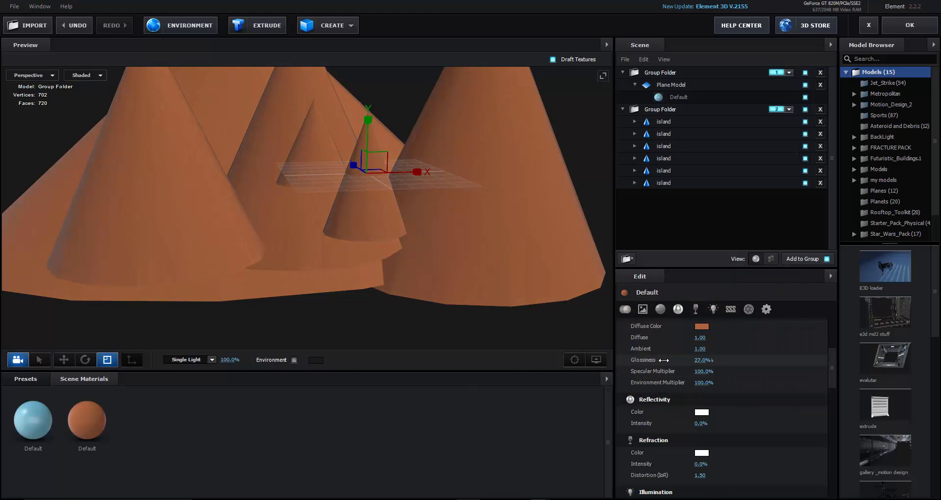
{"action": "left_click", "coordinate": [927, 22]}
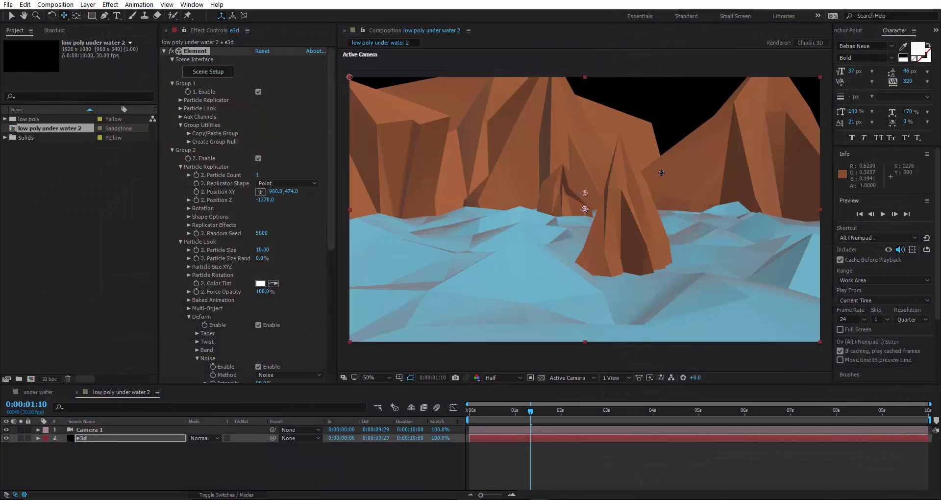
- Reopen the scene setup, change the island material's diffuse color to a brighter orange with 77% glossiness, and accept the scene
{"action": "left_click", "coordinate": [190, 71]}
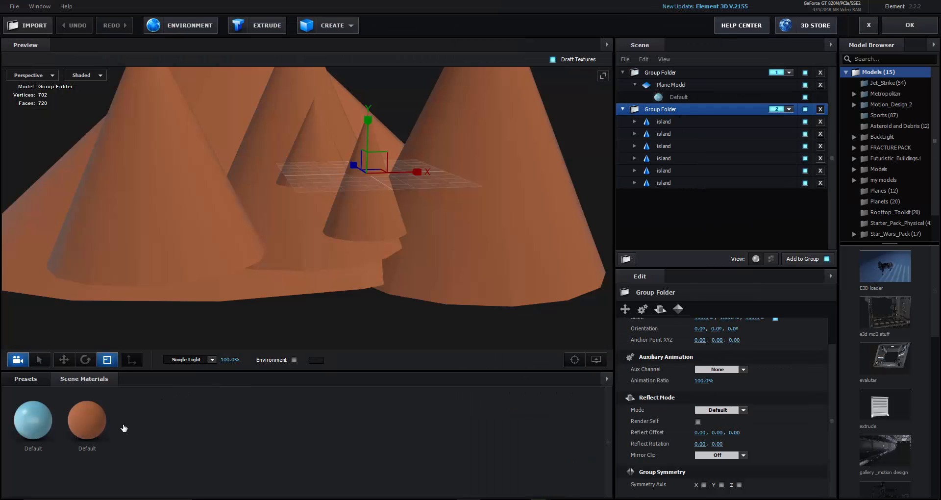
{"action": "left_click", "coordinate": [87, 420]}
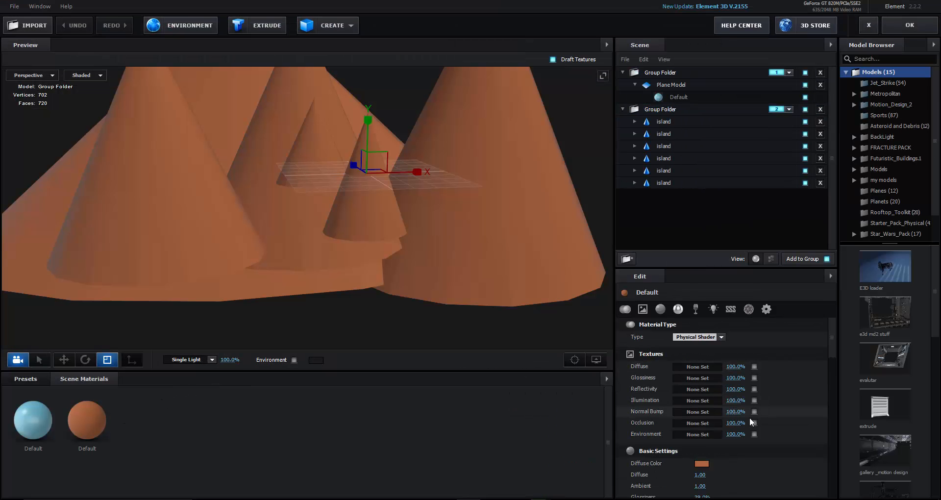
{"action": "scroll", "coordinate": [722, 420], "scroll_direction": "down", "scroll_amount": 3}
{"action": "left_click", "coordinate": [703, 399]}
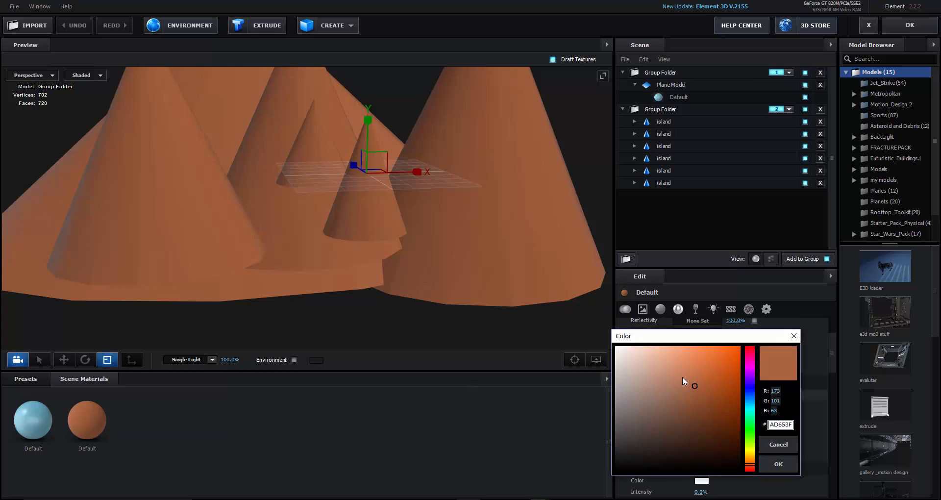
{"action": "left_click", "coordinate": [700, 355]}
{"action": "left_click", "coordinate": [776, 463]}
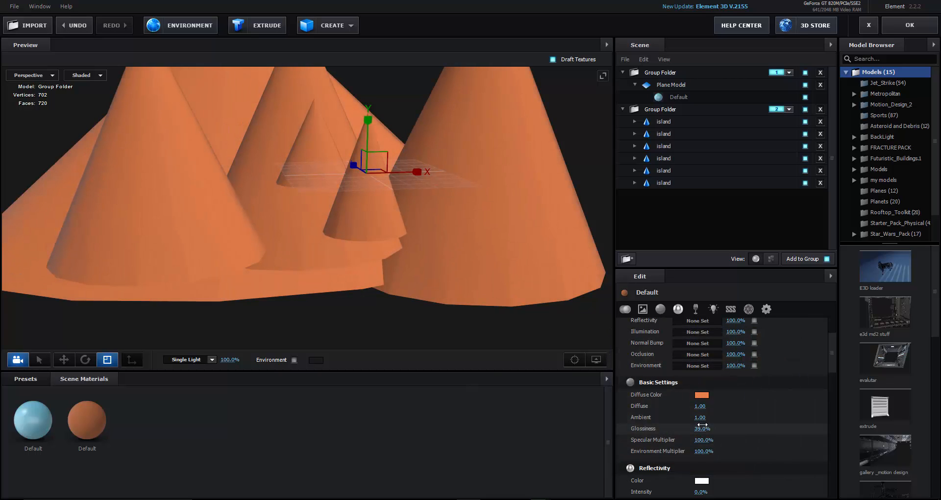
{"action": "left_click_drag", "start_coordinate": [701, 428], "coordinate": [711, 423]}
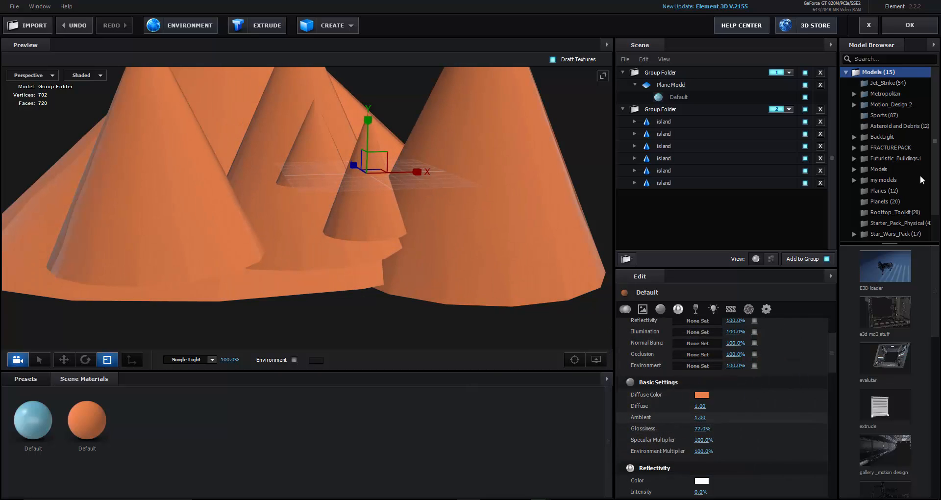
{"action": "left_click", "coordinate": [910, 26]}
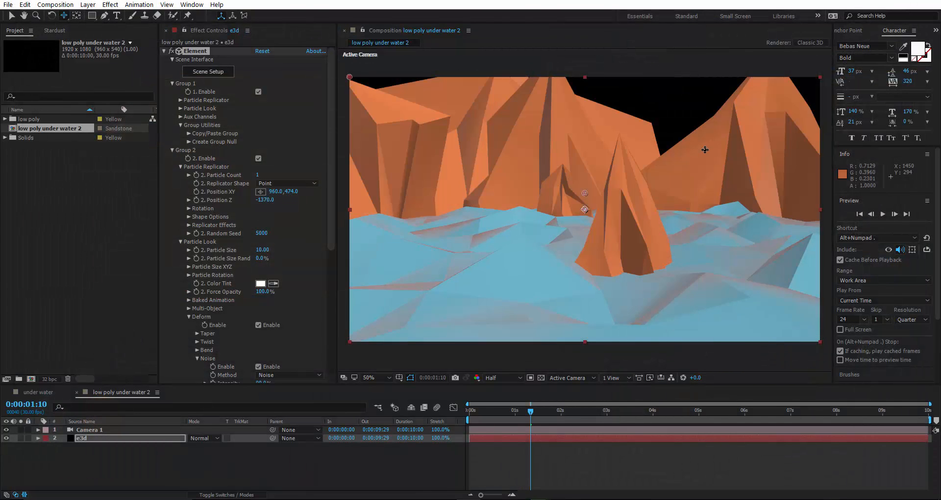
- Adjust the camera's framing of the islands slightly and save the project
{"action": "key", "text": "comma"}
{"action": "key", "text": "comma"}
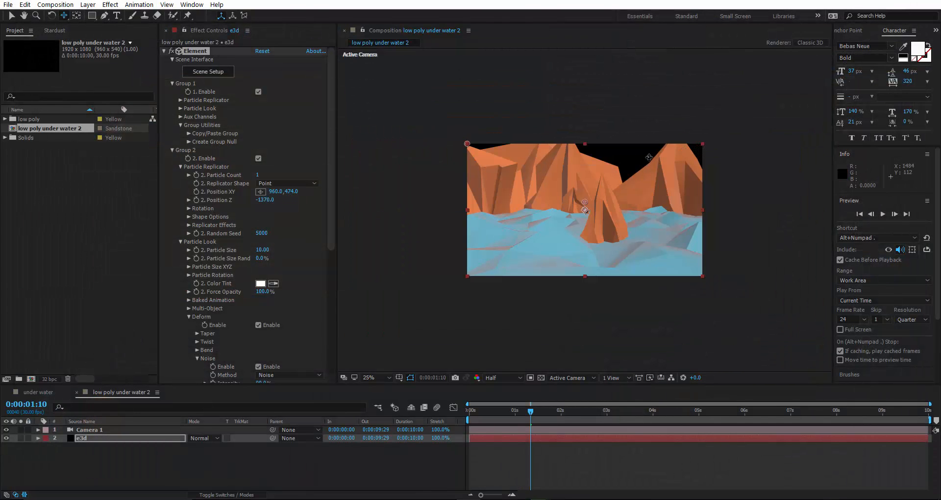
{"action": "key", "text": "c"}
{"action": "key", "text": "c"}
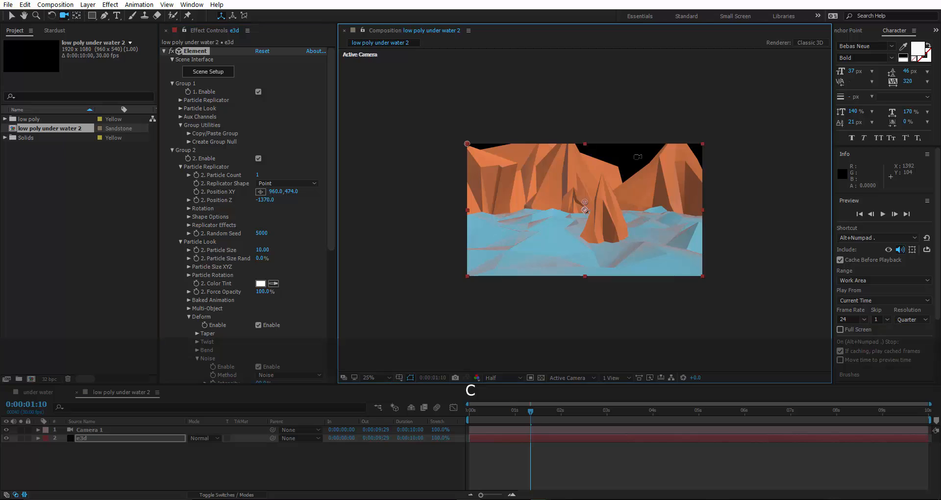
{"action": "left_click_drag", "start_coordinate": [634, 165], "coordinate": [663, 188]}
{"action": "scroll", "coordinate": [659, 188], "scroll_direction": "up", "scroll_amount": 3}
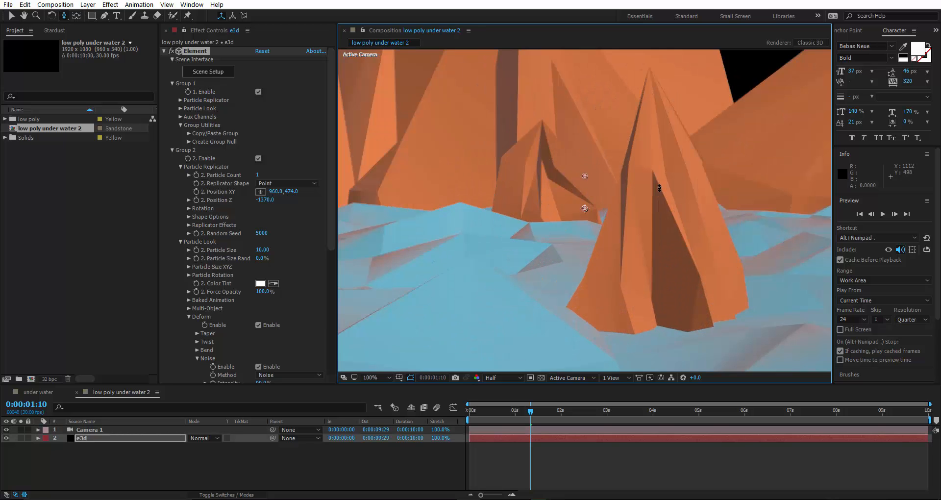
{"action": "key", "text": "ctrl+s"}
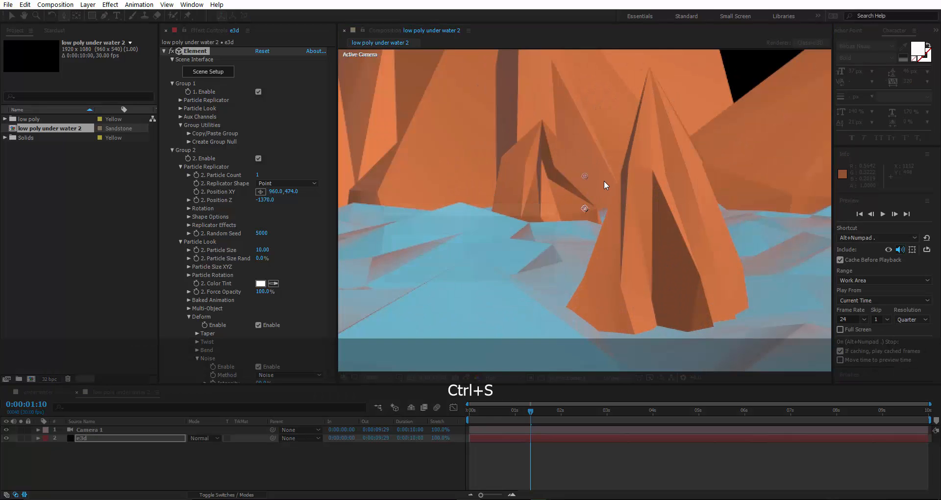
{"action": "scroll", "coordinate": [604, 180], "scroll_direction": "down", "scroll_amount": 2}
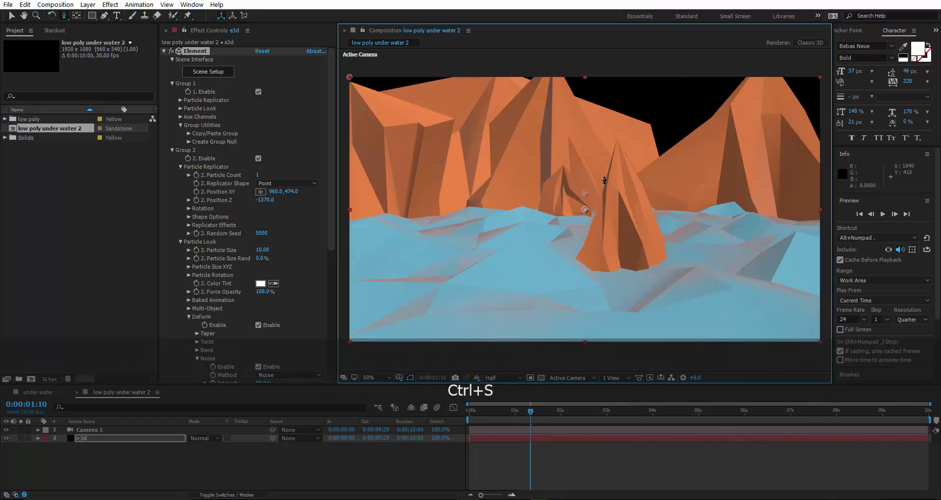
- Set the Reflect Mode of the group 2 islands folder to Spherical in the scene setup, accept the scene and save the project
{"action": "left_click", "coordinate": [170, 150]}
{"action": "left_click", "coordinate": [171, 83]}
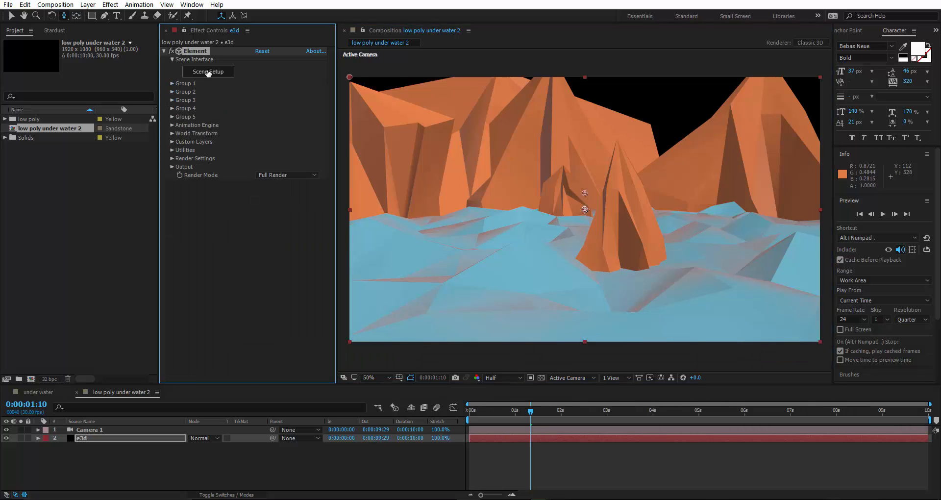
{"action": "left_click", "coordinate": [208, 72]}
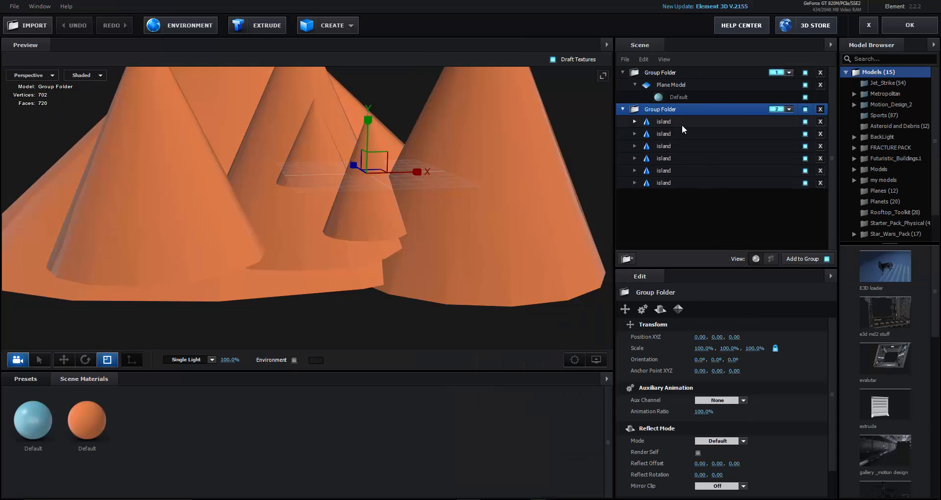
{"action": "left_click", "coordinate": [681, 123]}
{"action": "left_click", "coordinate": [672, 110]}
{"action": "left_click", "coordinate": [660, 309]}
{"action": "left_click", "coordinate": [720, 337]}
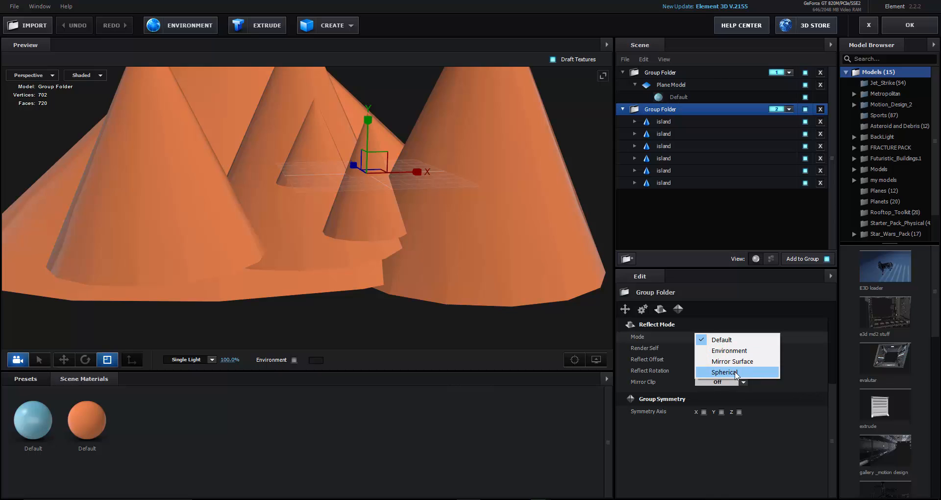
{"action": "left_click", "coordinate": [718, 371]}
{"action": "left_click", "coordinate": [928, 25]}
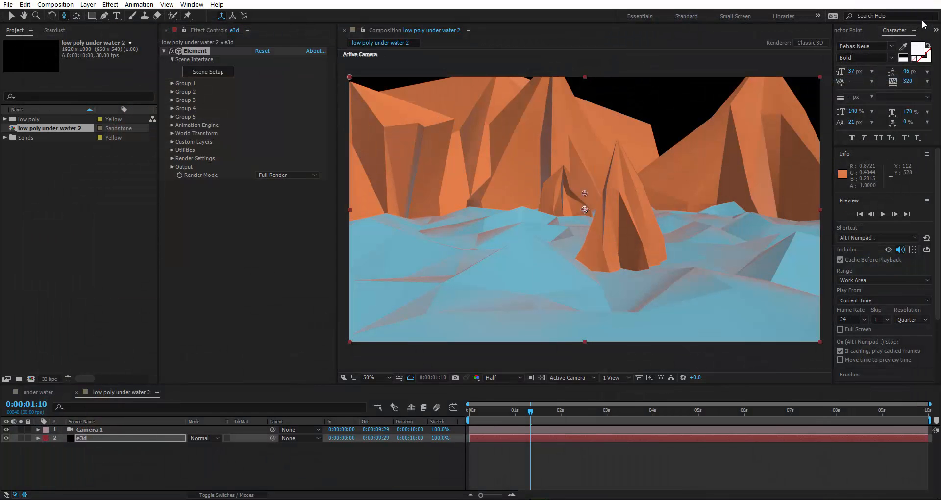
{"action": "key", "text": "ctrl+s"}
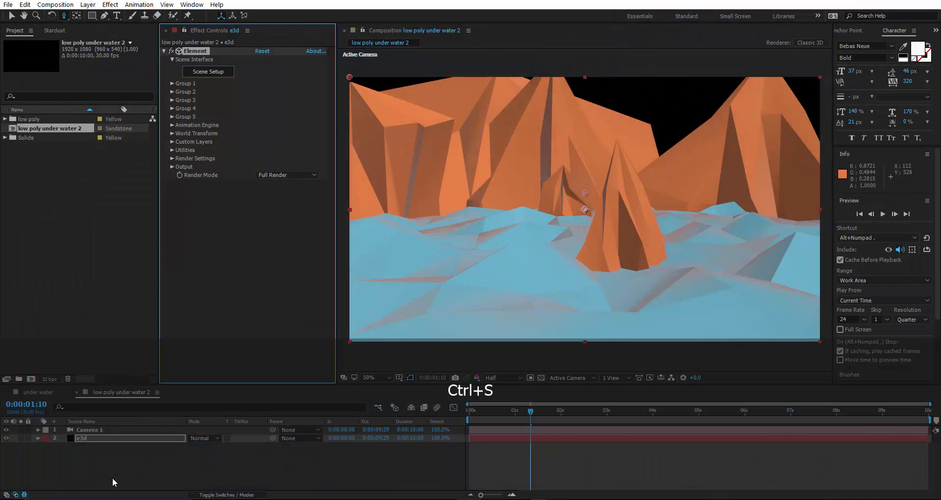
- Add an Ambient light with a pale blue color and 120% intensity, and save the project
{"action": "right_click", "coordinate": [100, 460]}
{"action": "mouse_move", "coordinate": [115, 366]}
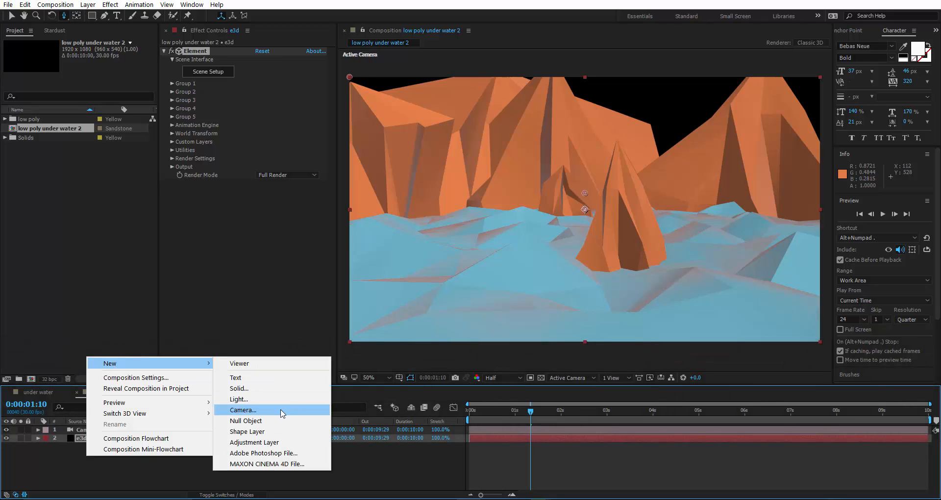
{"action": "left_click", "coordinate": [240, 399]}
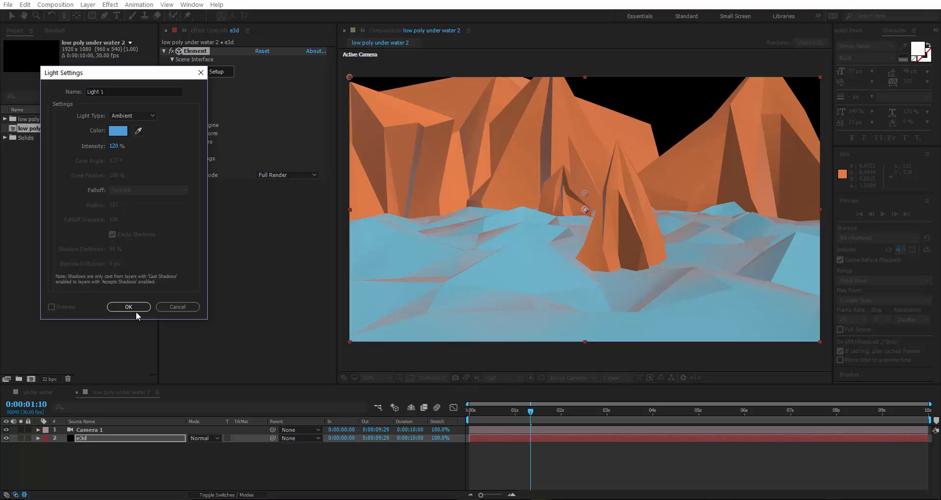
{"action": "left_click", "coordinate": [117, 131]}
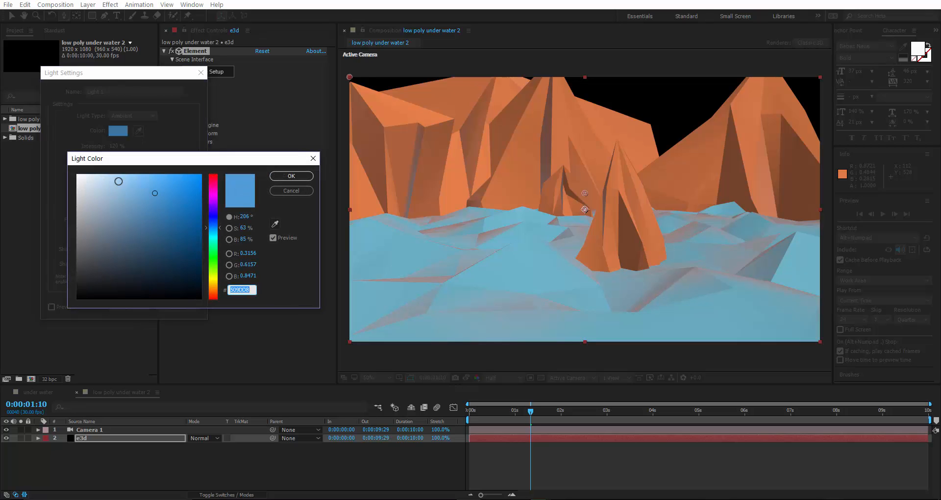
{"action": "left_click", "coordinate": [119, 181]}
{"action": "left_click", "coordinate": [291, 175]}
{"action": "left_click", "coordinate": [122, 306]}
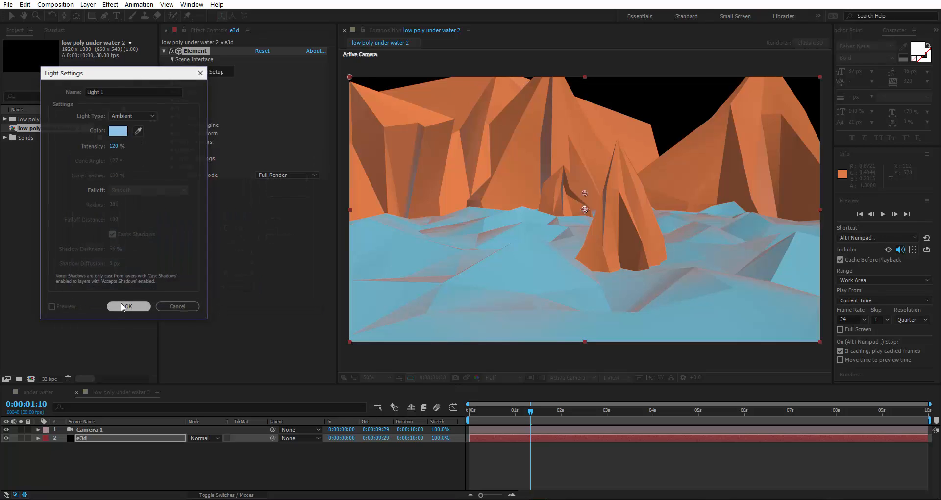
{"action": "key", "text": "ctrl+s"}
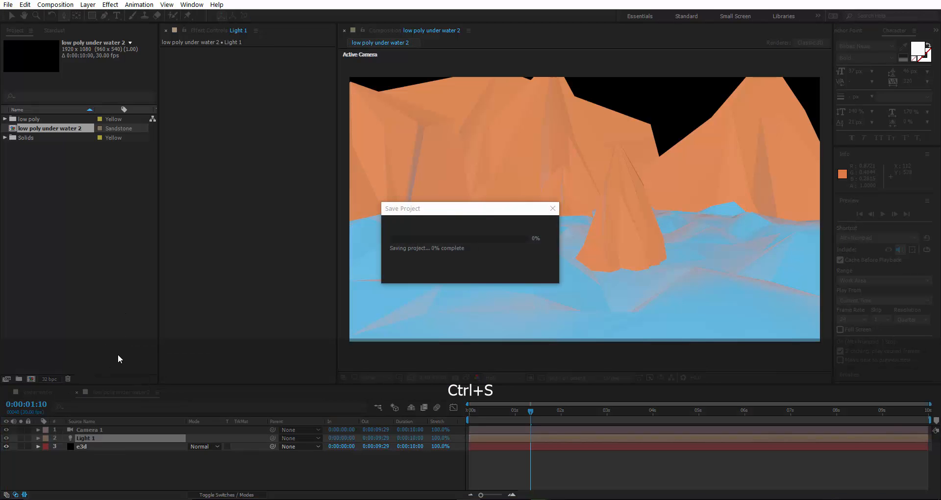
- Add a second light of type Parallel in the same pale blue, raising its intensity above 120%
{"action": "right_click", "coordinate": [75, 465]}
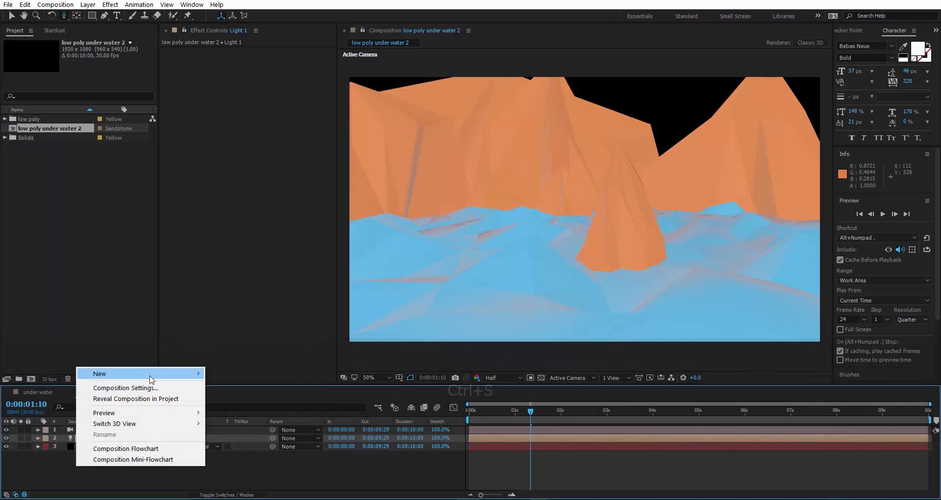
{"action": "mouse_move", "coordinate": [151, 379]}
{"action": "left_click", "coordinate": [230, 407]}
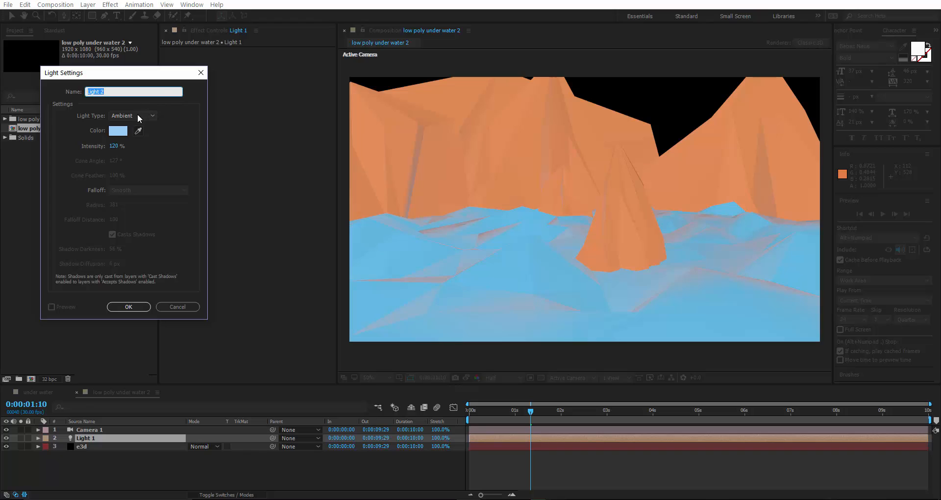
{"action": "left_click", "coordinate": [138, 115]}
{"action": "left_click", "coordinate": [145, 127]}
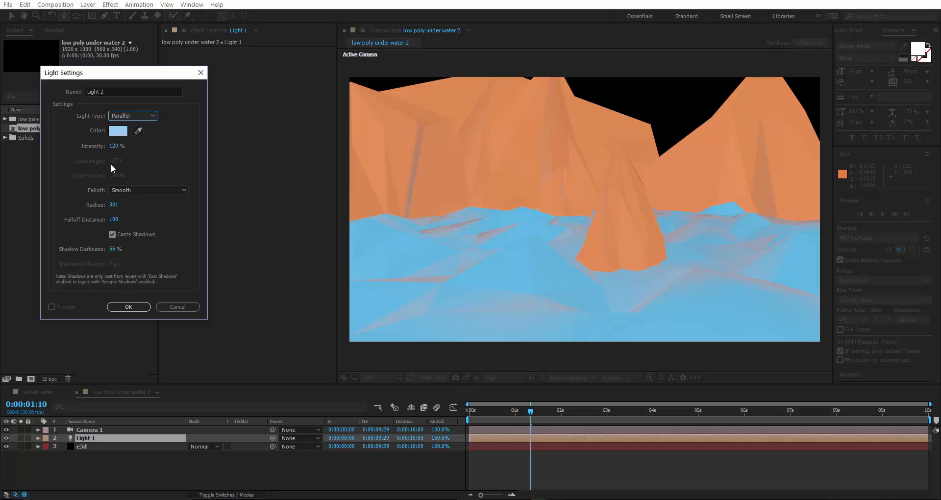
{"action": "left_click_drag", "start_coordinate": [114, 147], "coordinate": [165, 146]}
{"action": "left_click", "coordinate": [129, 307]}
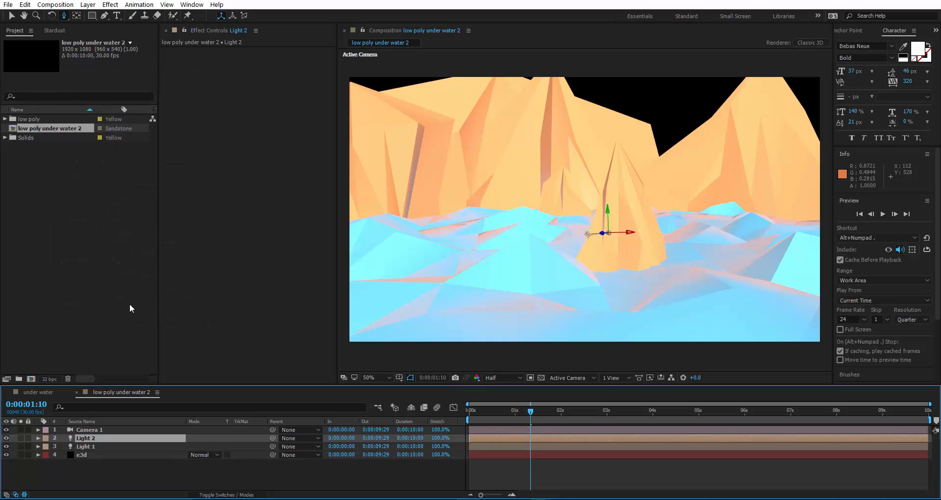
- Save the project and lower the intensity of the ambient Light 1 to 76%
{"action": "key", "text": "ctrl+s"}
{"action": "left_click", "coordinate": [93, 446]}
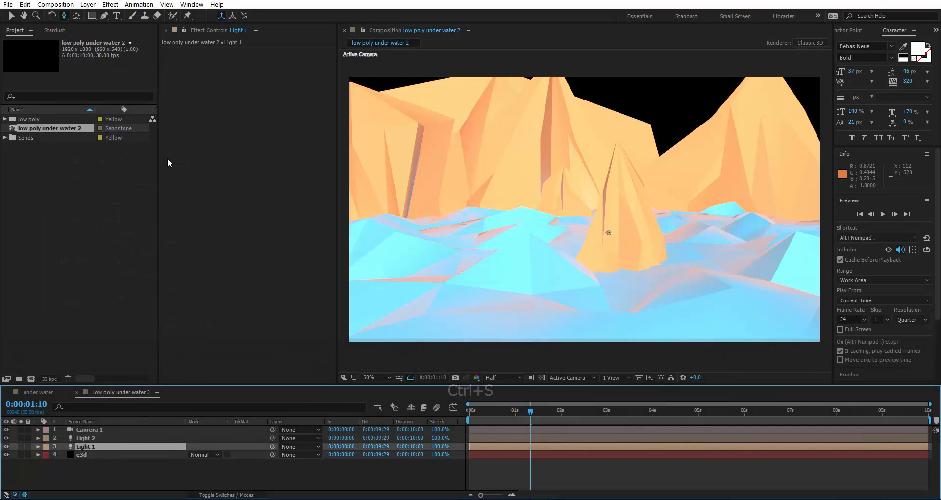
{"action": "double_click", "coordinate": [95, 447]}
{"action": "left_click_drag", "start_coordinate": [117, 153], "coordinate": [98, 153]}
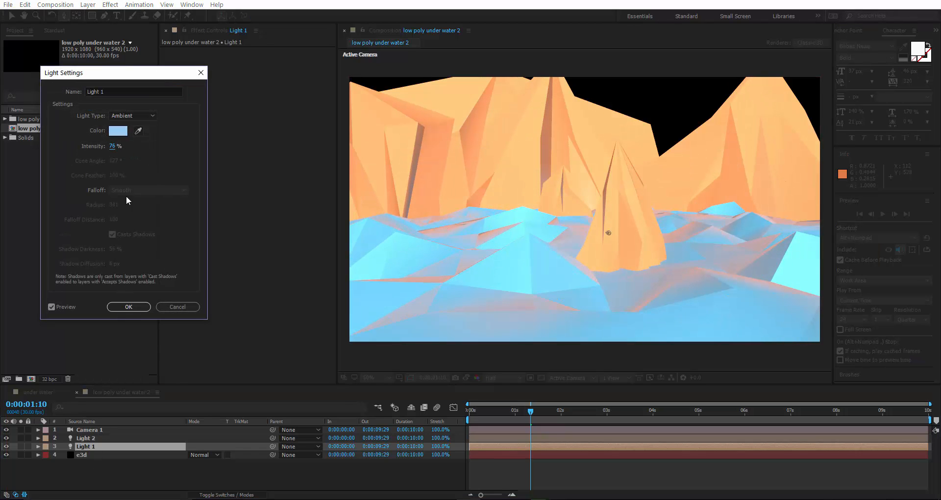
{"action": "key", "text": "Return"}
- Lower the intensity of the parallel Light 2 to 108% and save the project
{"action": "double_click", "coordinate": [97, 438]}
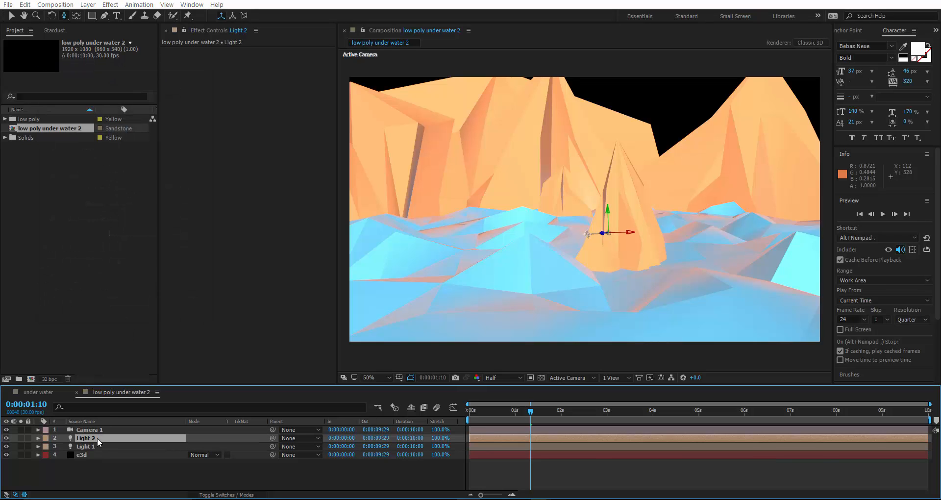
{"action": "left_click_drag", "start_coordinate": [118, 147], "coordinate": [69, 150]}
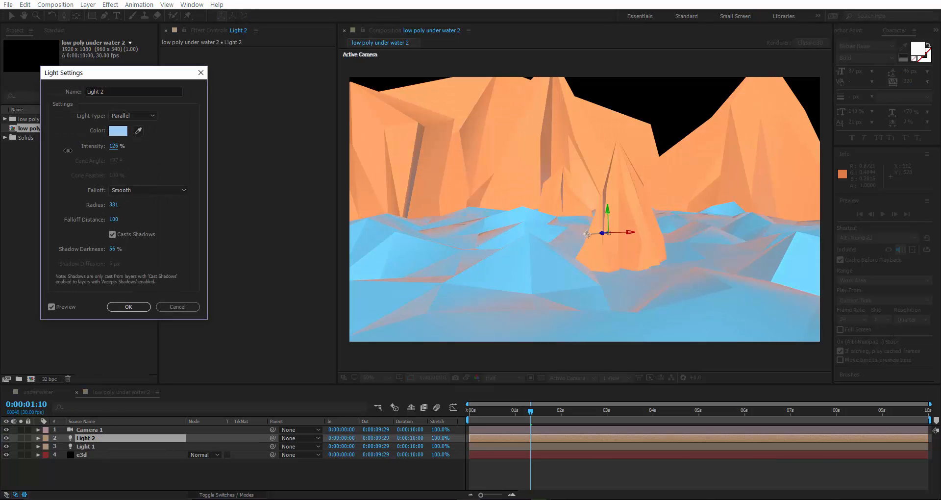
{"action": "left_click", "coordinate": [128, 307]}
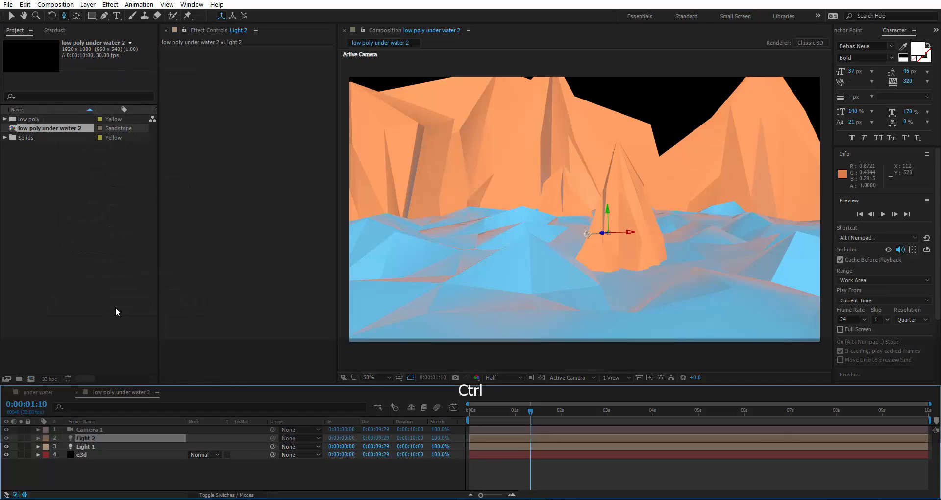
{"action": "key", "text": "ctrl+s"}
- Move Light 2 farther from its point of interest in Custom View 1, undoing the accidental shift of the e3d layer
{"action": "left_click", "coordinate": [556, 379]}
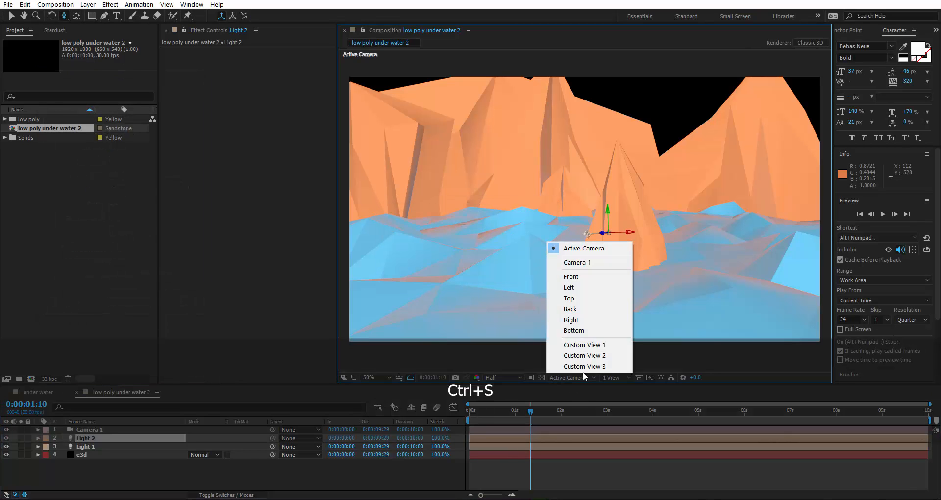
{"action": "left_click", "coordinate": [585, 342]}
{"action": "scroll", "coordinate": [600, 257], "scroll_direction": "down", "scroll_amount": 4}
{"action": "scroll", "coordinate": [600, 257], "scroll_direction": "up", "scroll_amount": 2}
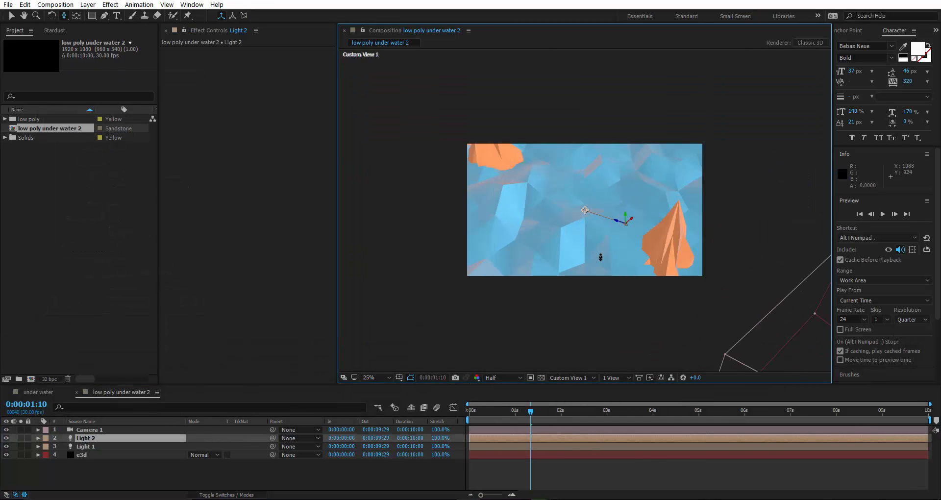
{"action": "key", "text": "v"}
{"action": "left_click_drag", "start_coordinate": [635, 223], "coordinate": [490, 344]}
{"action": "left_click_drag", "start_coordinate": [582, 210], "coordinate": [638, 231]}
{"action": "key", "text": "ctrl+z"}
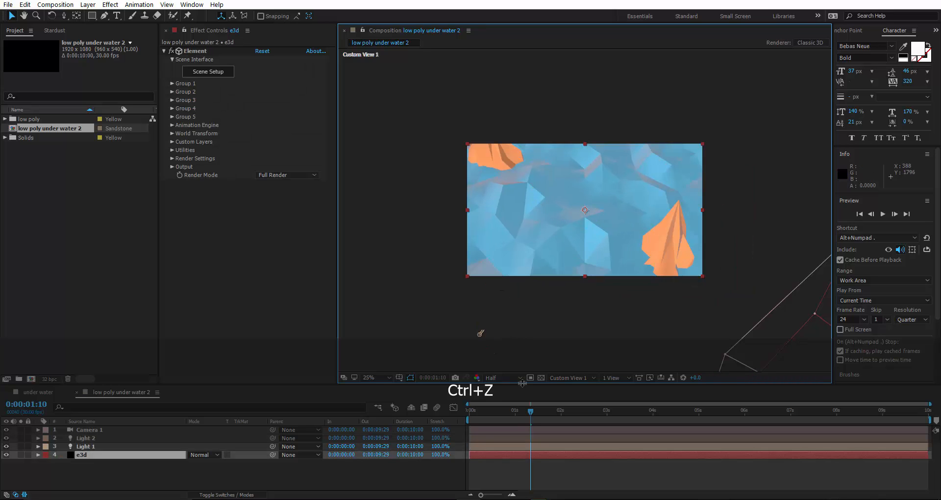
- Return the composition to the Active Camera view and save the project
{"action": "left_click", "coordinate": [566, 378]}
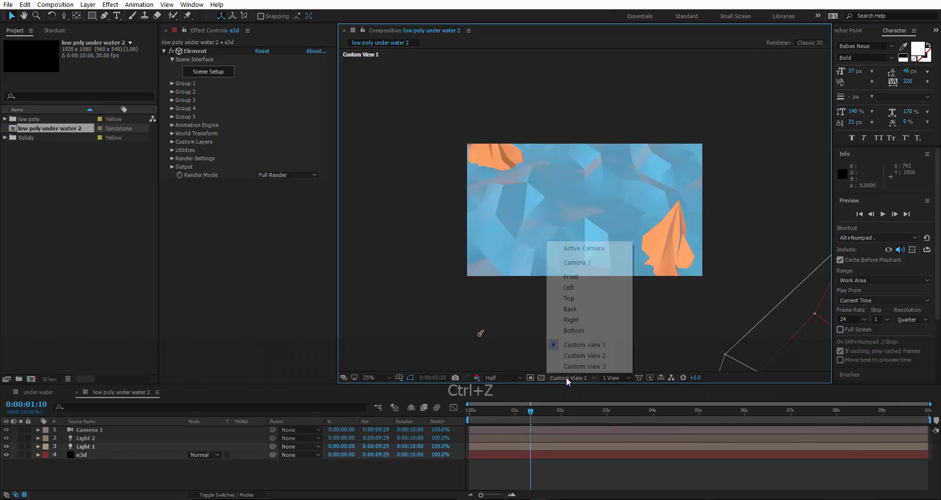
{"action": "left_click", "coordinate": [585, 247]}
{"action": "key", "text": "ctrl+s"}
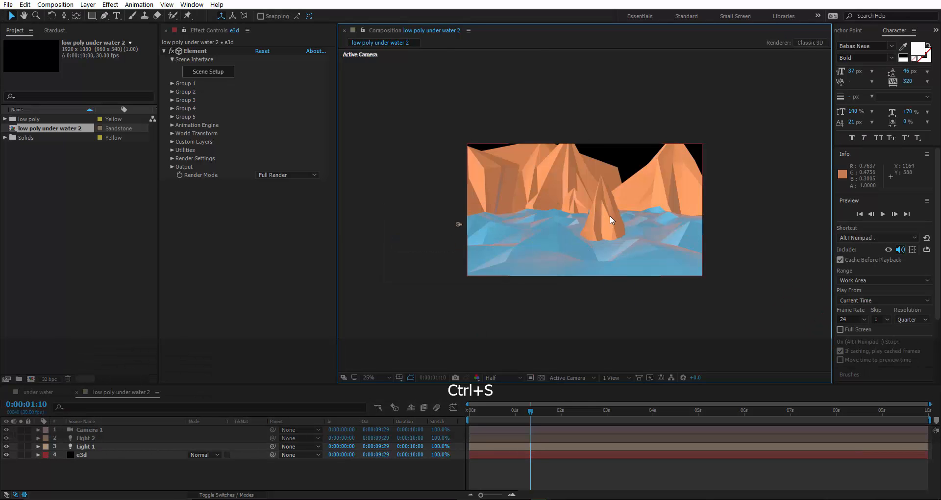
{"action": "scroll", "coordinate": [610, 217], "scroll_direction": "up", "scroll_amount": 2}
- Review the light settings of Light 2 and accept them
{"action": "left_click", "coordinate": [92, 440]}
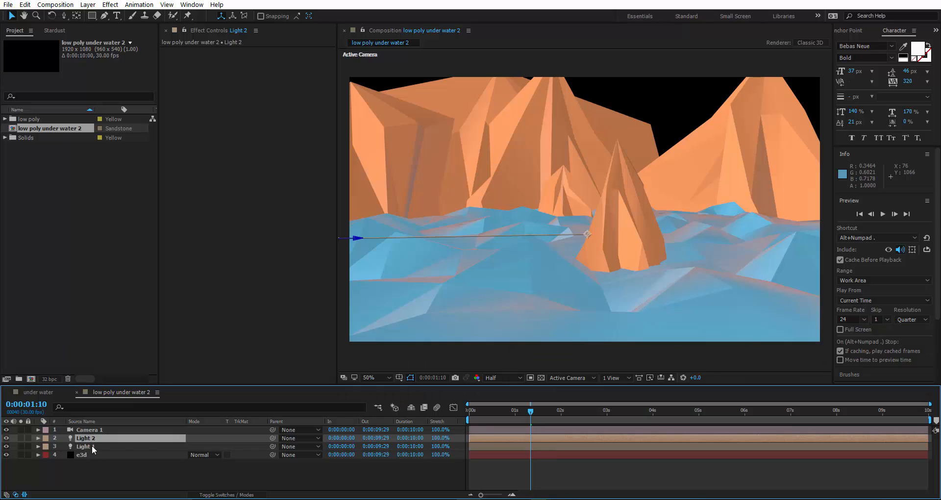
{"action": "key", "text": "ctrl+shift+l"}
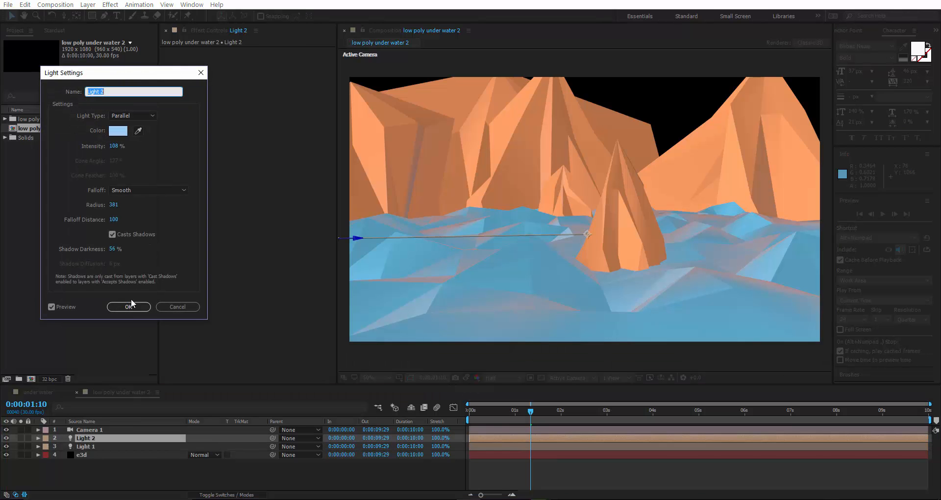
{"action": "left_click", "coordinate": [132, 308]}
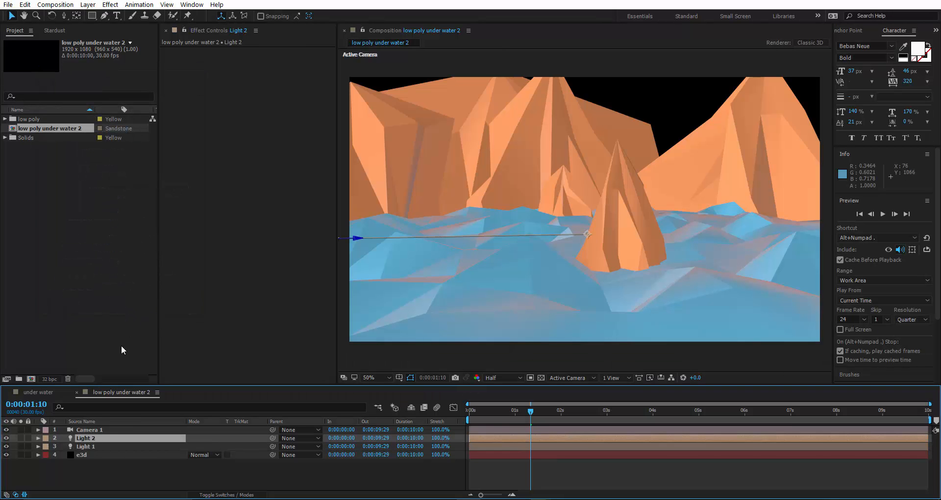
- Show the physical environment in the background of the e3d layer's Element render
{"action": "left_click", "coordinate": [106, 455]}
{"action": "left_click", "coordinate": [172, 159]}
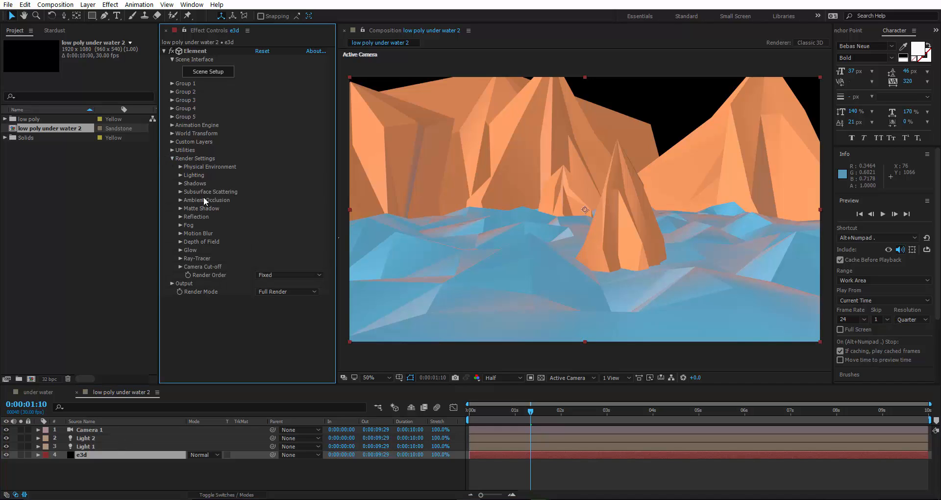
{"action": "left_click", "coordinate": [181, 167]}
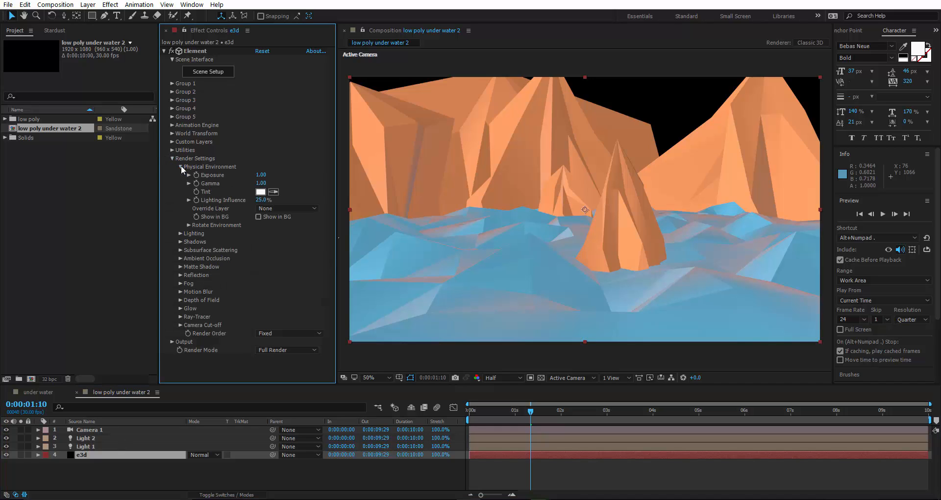
{"action": "left_click", "coordinate": [259, 217]}
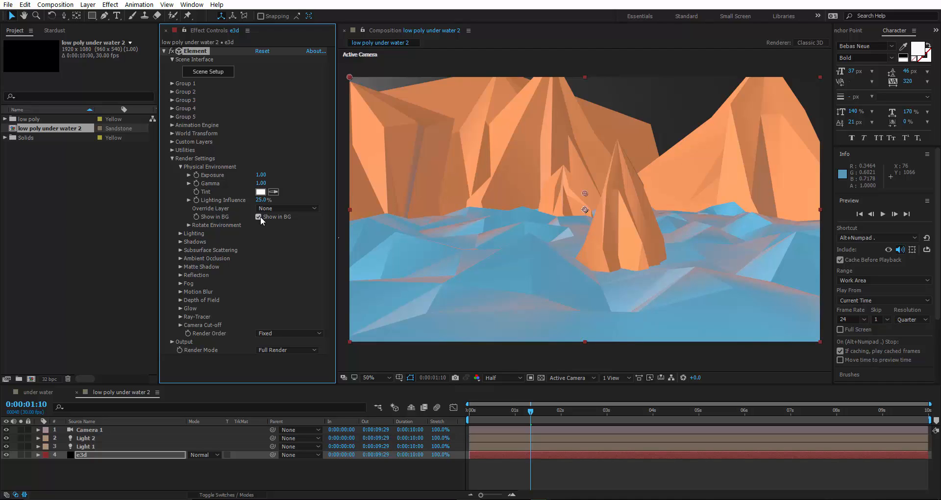
- Try the BackLight_2K_24 environment in the scene setup, replace it with BackLight_2K_31, and accept the scene
{"action": "left_click", "coordinate": [209, 71]}
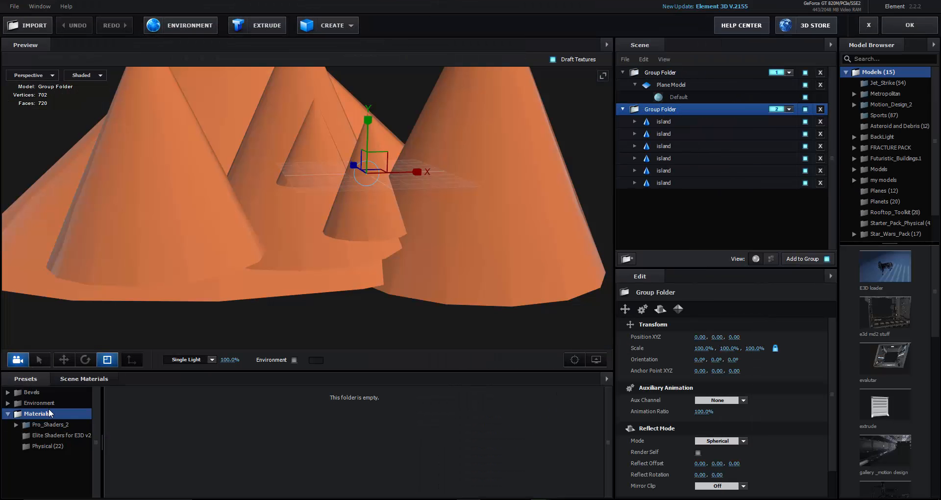
{"action": "left_click", "coordinate": [48, 406]}
{"action": "left_click", "coordinate": [52, 415]}
{"action": "left_click", "coordinate": [61, 425]}
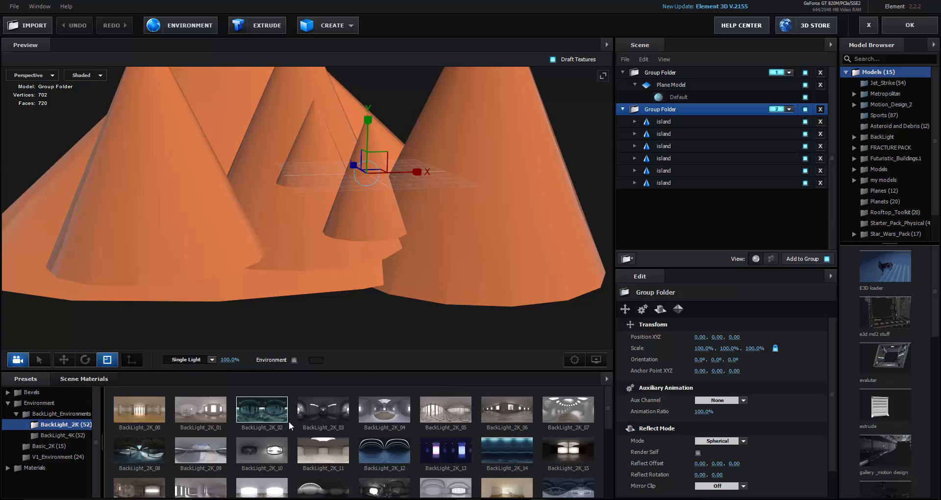
{"action": "scroll", "coordinate": [290, 427], "scroll_direction": "down", "scroll_amount": 2}
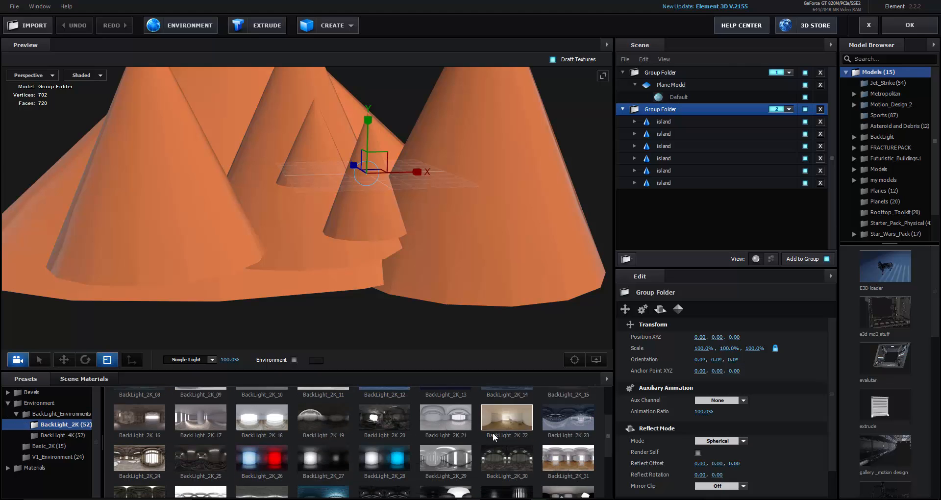
{"action": "scroll", "coordinate": [493, 436], "scroll_direction": "down", "scroll_amount": 3}
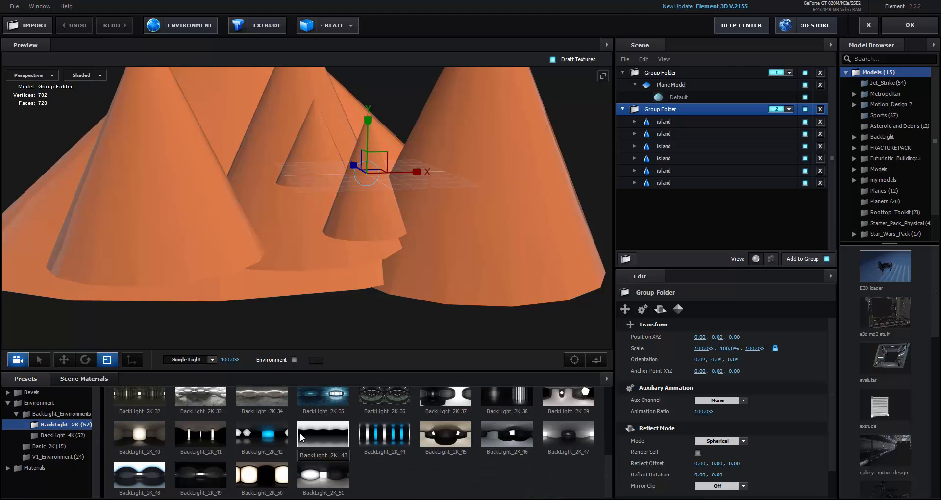
{"action": "scroll", "coordinate": [437, 419], "scroll_direction": "up", "scroll_amount": 2}
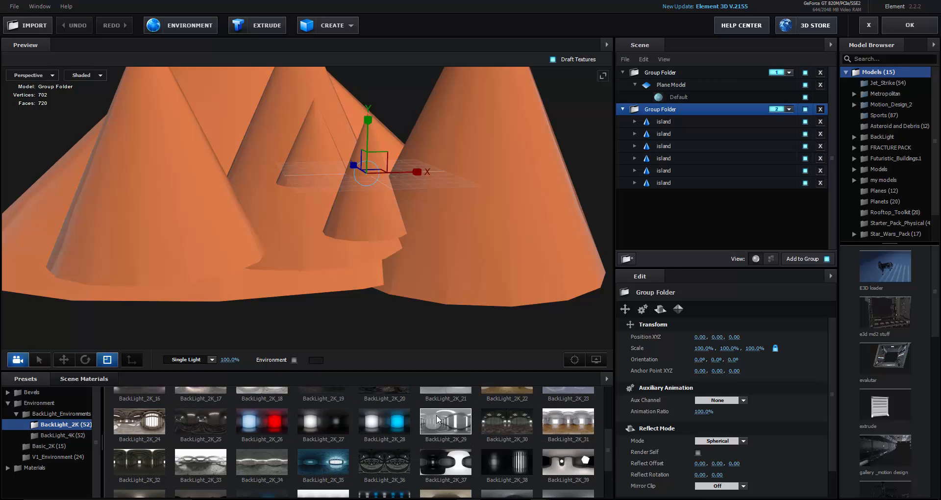
{"action": "scroll", "coordinate": [438, 420], "scroll_direction": "up", "scroll_amount": 1}
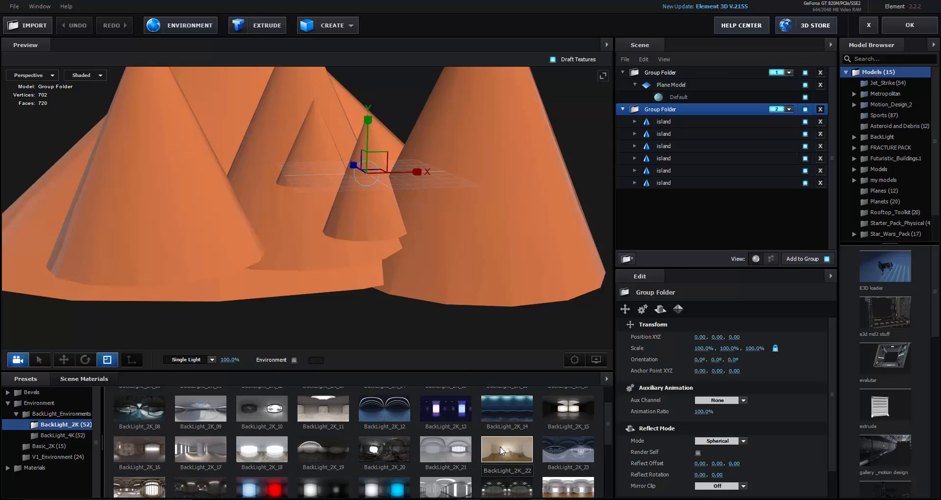
{"action": "scroll", "coordinate": [502, 449], "scroll_direction": "up", "scroll_amount": 1}
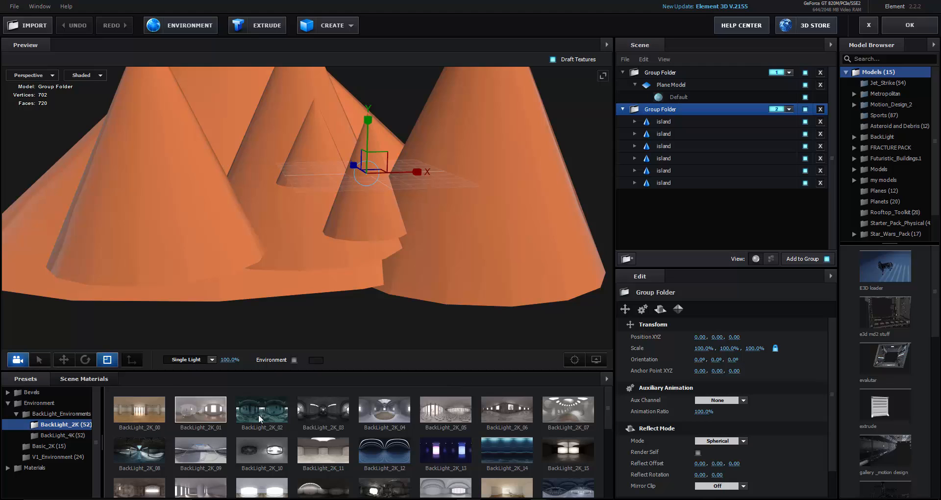
{"action": "scroll", "coordinate": [260, 419], "scroll_direction": "down", "scroll_amount": 2}
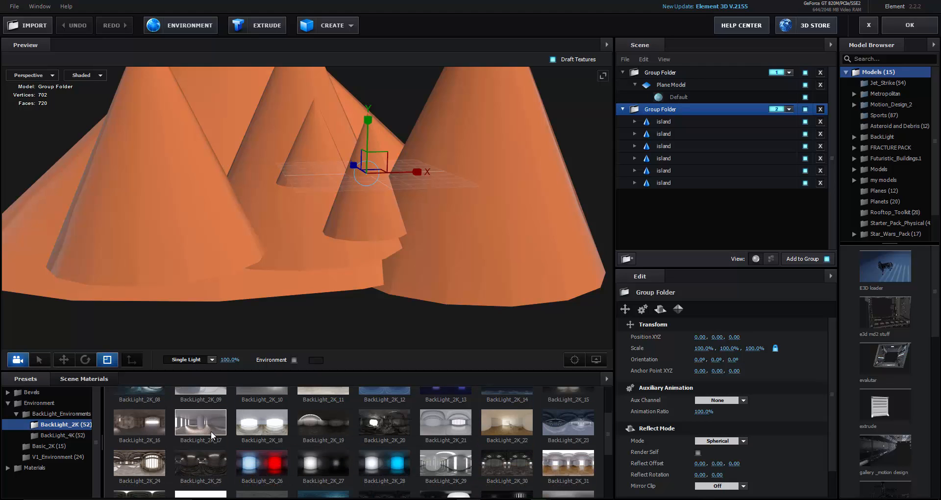
{"action": "left_click", "coordinate": [143, 461]}
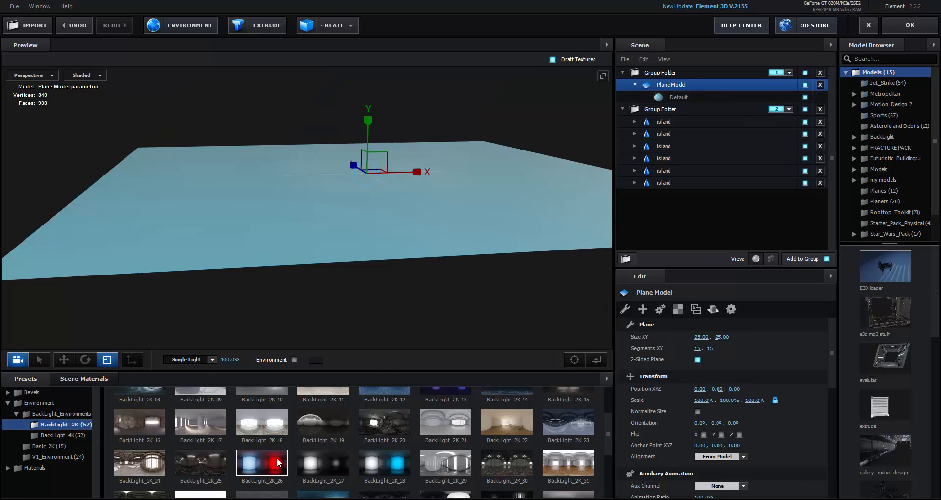
{"action": "left_click", "coordinate": [582, 465]}
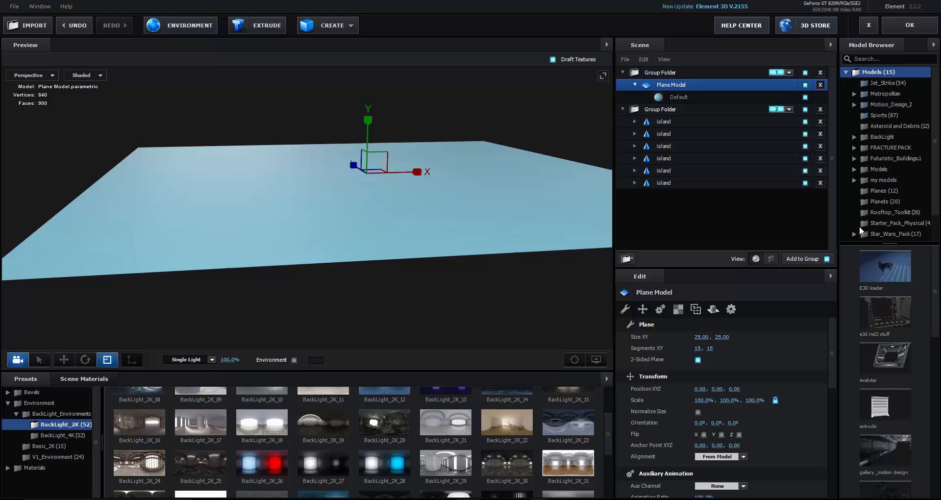
{"action": "left_click", "coordinate": [911, 25]}
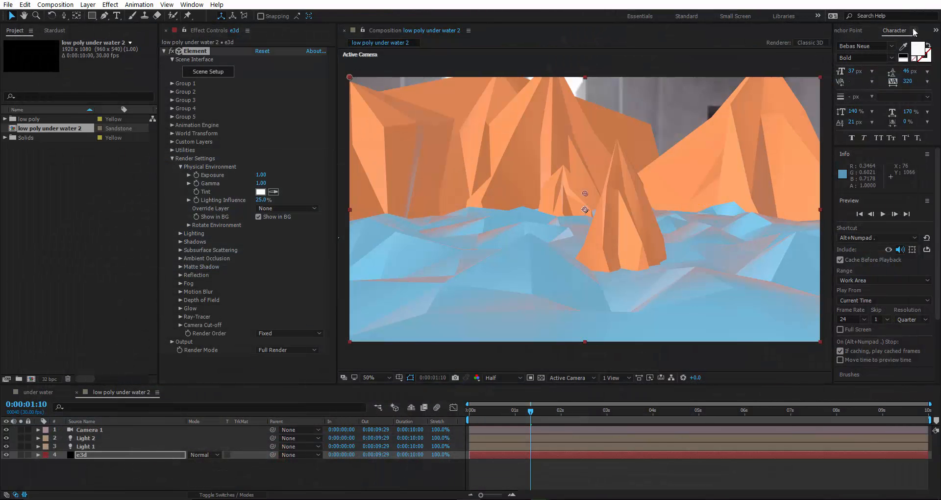
- Hide the physical environment from the background and set its exposure to 1.06 and gamma to 1.91
{"action": "left_click", "coordinate": [257, 217]}
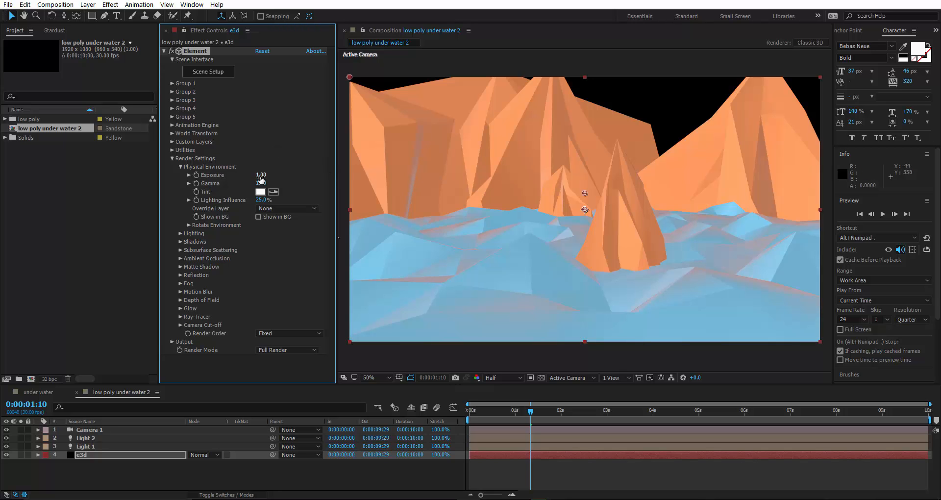
{"action": "left_click_drag", "start_coordinate": [261, 175], "coordinate": [287, 174]}
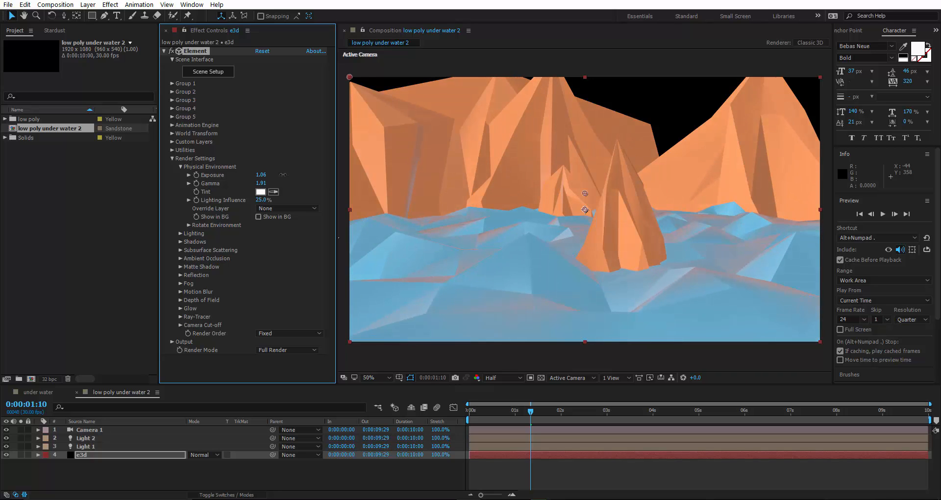
- Set the physical environment's tint to the pale blue BFE6F7, starting from a color sampled from the water
{"action": "left_click", "coordinate": [260, 192]}
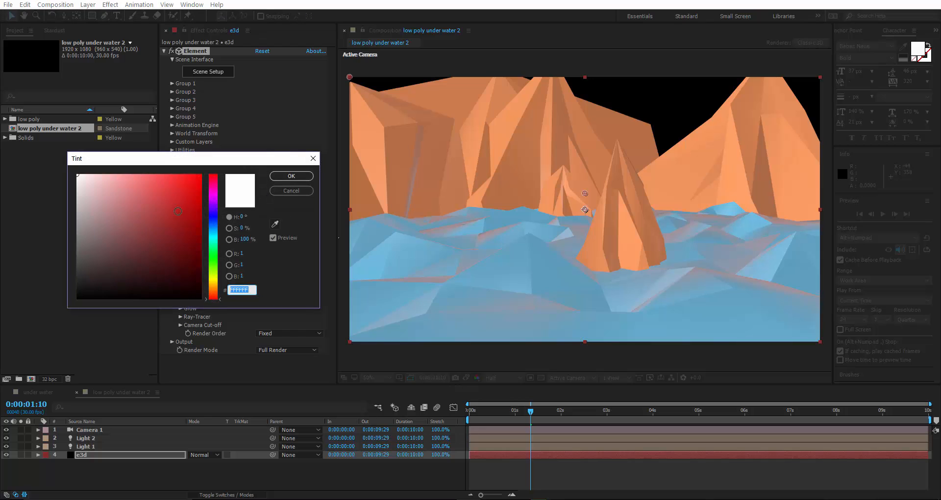
{"action": "left_click", "coordinate": [276, 224]}
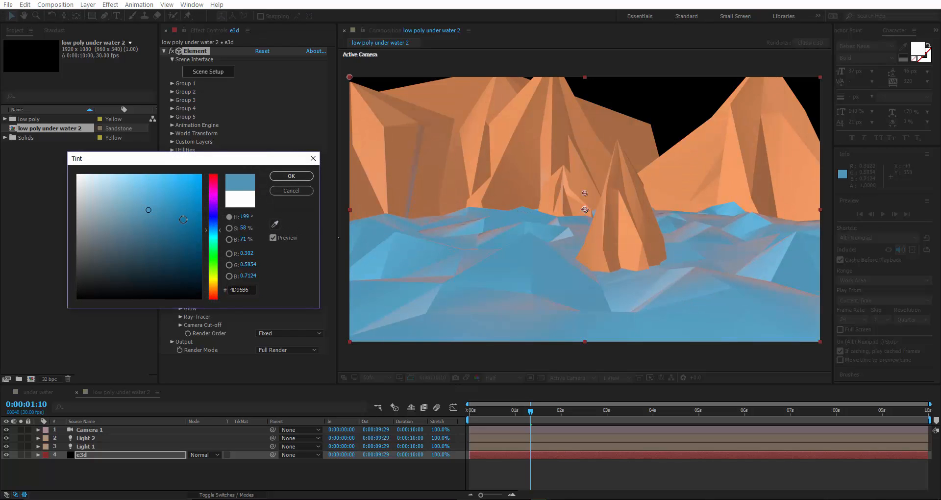
{"action": "mouse_move", "coordinate": [155, 203]}
{"action": "left_mouse_down"}
{"action": "mouse_move", "coordinate": [103, 175]}
{"action": "mouse_move", "coordinate": [114, 185]}
{"action": "left_mouse_up"}
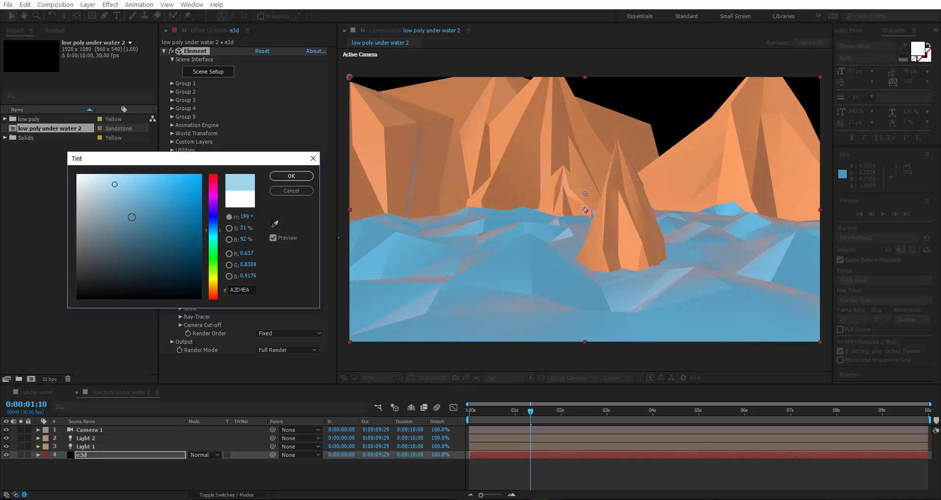
{"action": "mouse_move", "coordinate": [132, 217]}
{"action": "left_mouse_down"}
{"action": "mouse_move", "coordinate": [145, 212]}
{"action": "mouse_move", "coordinate": [110, 183]}
{"action": "mouse_move", "coordinate": [127, 190]}
{"action": "mouse_move", "coordinate": [140, 168]}
{"action": "mouse_move", "coordinate": [115, 175]}
{"action": "left_mouse_up"}
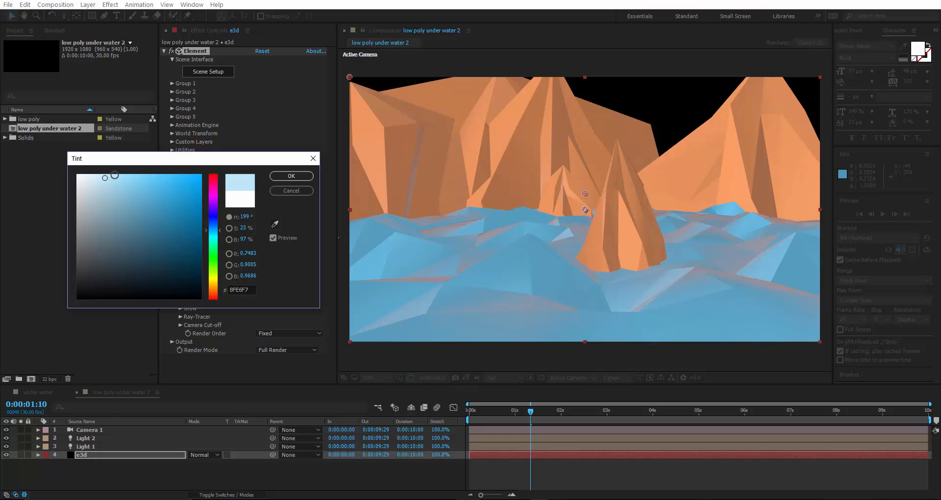
{"action": "left_click", "coordinate": [291, 176]}
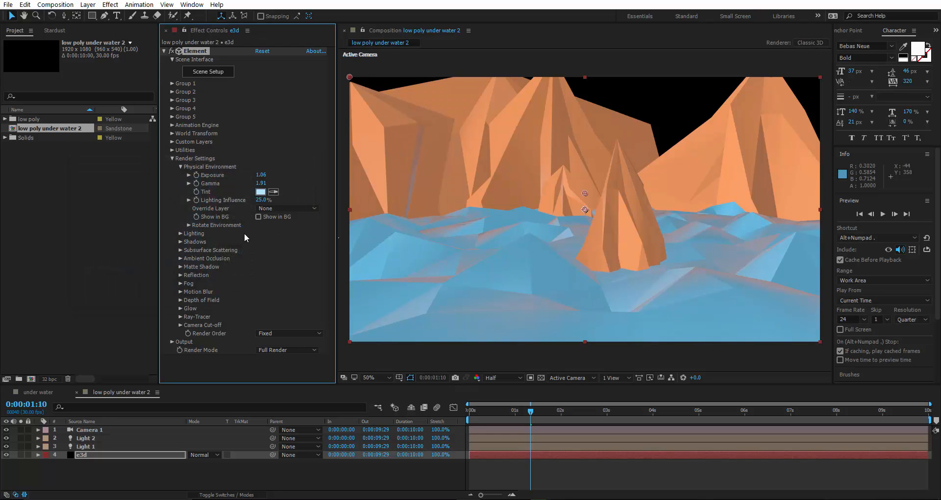
- Enable shadows in the e3d layer's Element render settings and set the shadow mode to Ray-Traced
{"action": "left_click", "coordinate": [181, 243]}
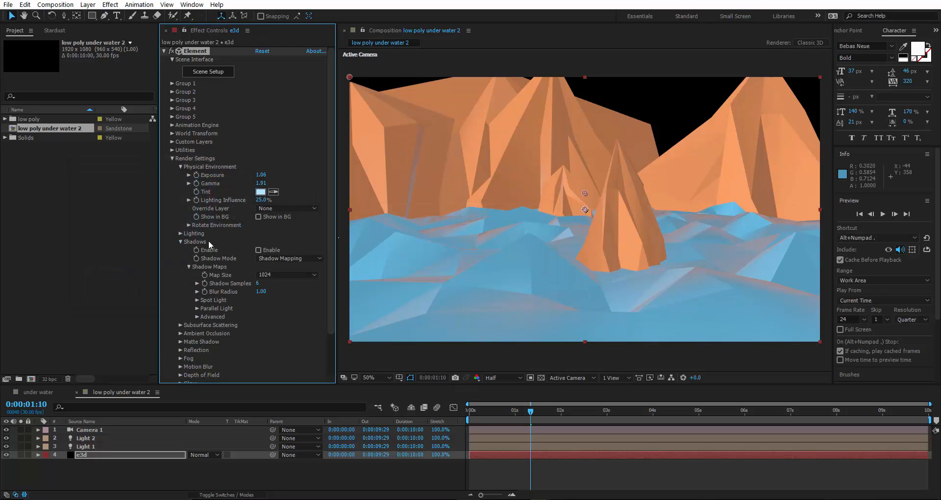
{"action": "left_click", "coordinate": [270, 249]}
{"action": "left_click", "coordinate": [272, 258]}
{"action": "left_click", "coordinate": [287, 279]}
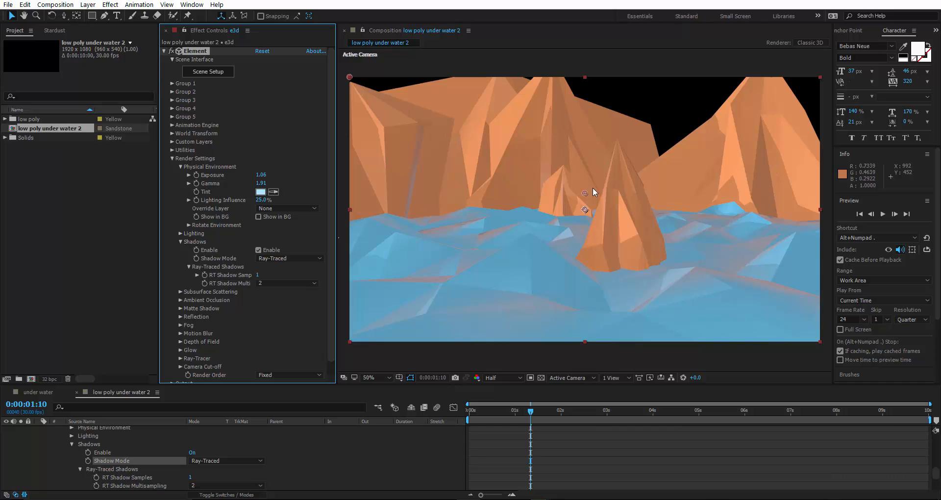
{"action": "left_click", "coordinate": [180, 241]}
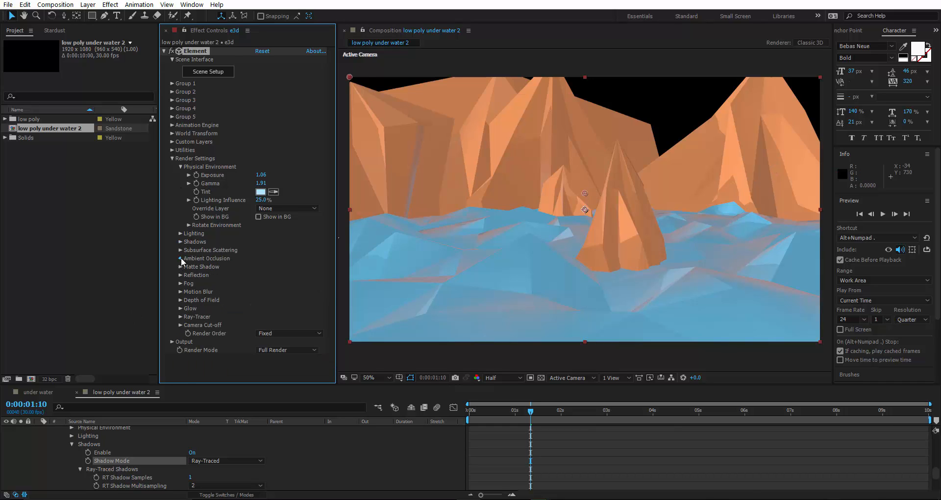
- Enable ambient occlusion, try the Ray-Traced mode, and set the mode back to SSAO
{"action": "left_click", "coordinate": [180, 258]}
{"action": "left_click", "coordinate": [269, 264]}
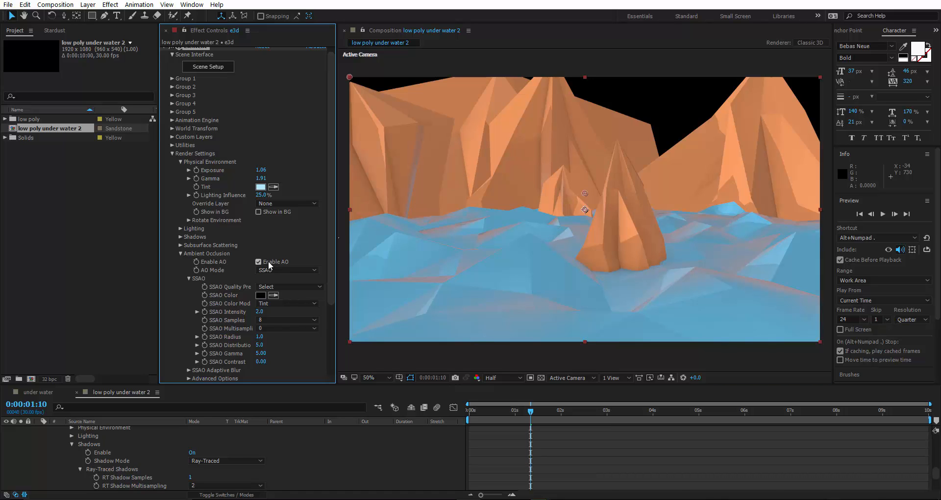
{"action": "left_click", "coordinate": [284, 270]}
{"action": "left_click", "coordinate": [283, 293]}
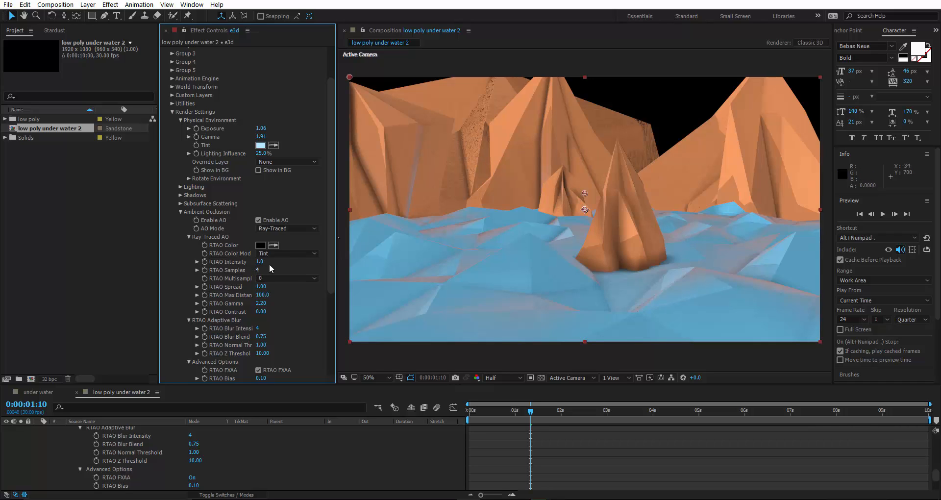
{"action": "left_click", "coordinate": [275, 229]}
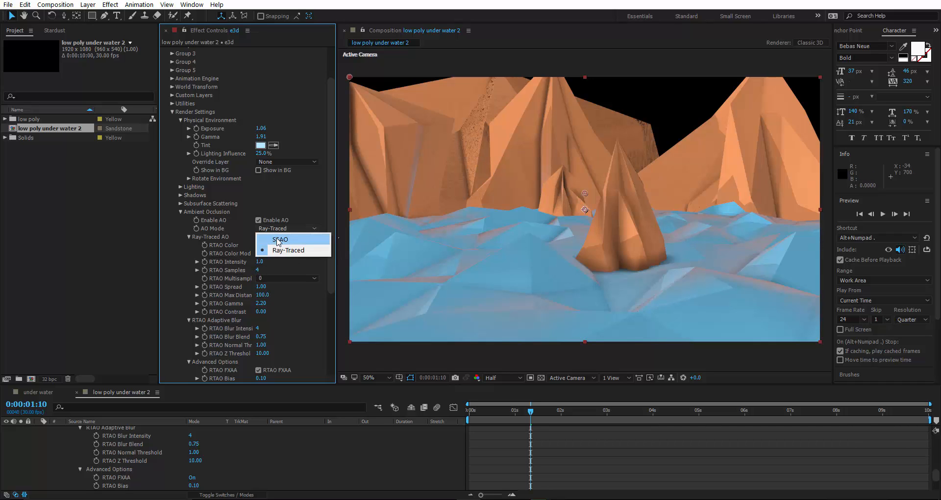
{"action": "left_click", "coordinate": [278, 239]}
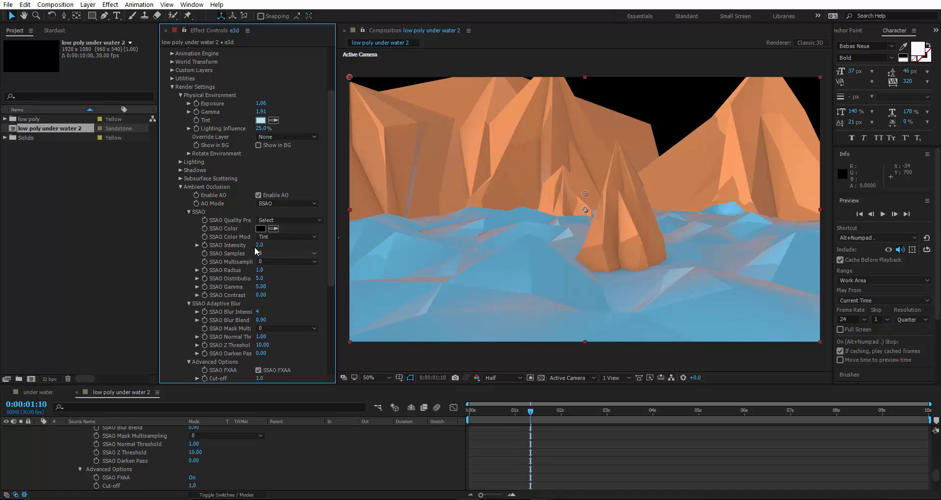
- Set the SSAO intensity to 5
{"action": "left_click", "coordinate": [256, 245]}
{"action": "type", "text": "5"}
{"action": "left_click", "coordinate": [297, 277]}
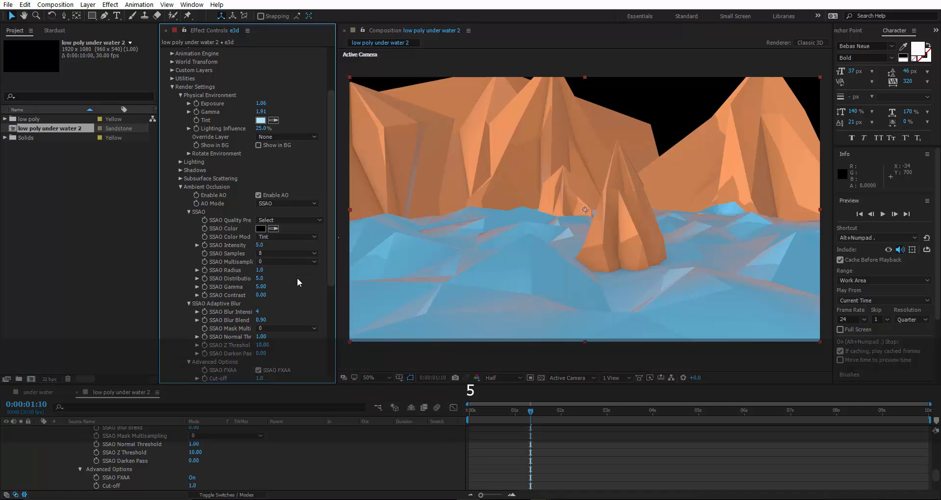
- Preview the animation from the start of the composition and stop at frame 0:00:00:22
{"action": "left_click_drag", "start_coordinate": [530, 413], "coordinate": [456, 414]}
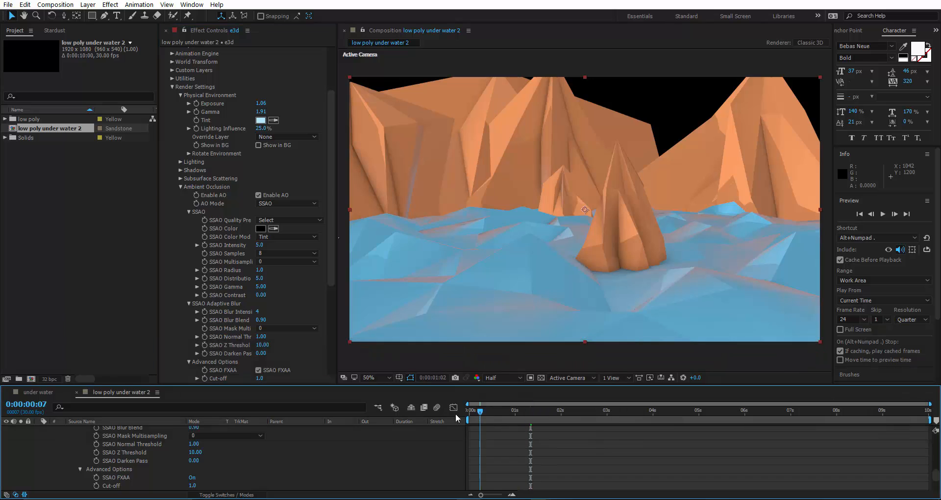
{"action": "key", "text": "space"}
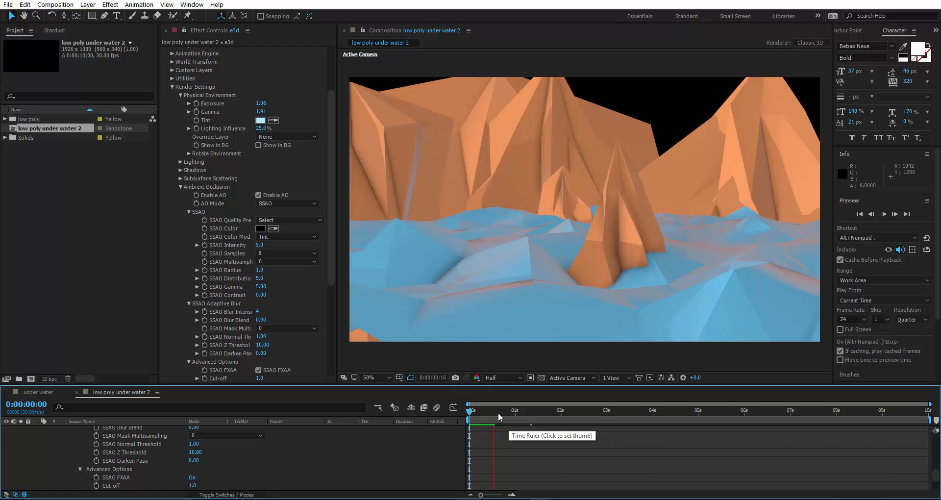
{"action": "left_click", "coordinate": [504, 414]}
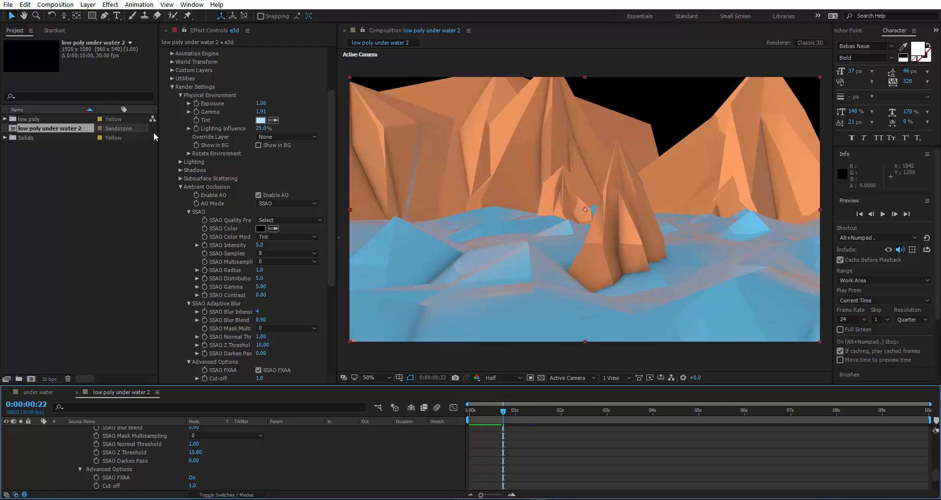
- Calm the water in Group 1's deform noise with intensity 10%, scale 125.4% and exponent 0.768, and check it at 0:00:01:22
{"action": "left_click", "coordinate": [171, 87]}
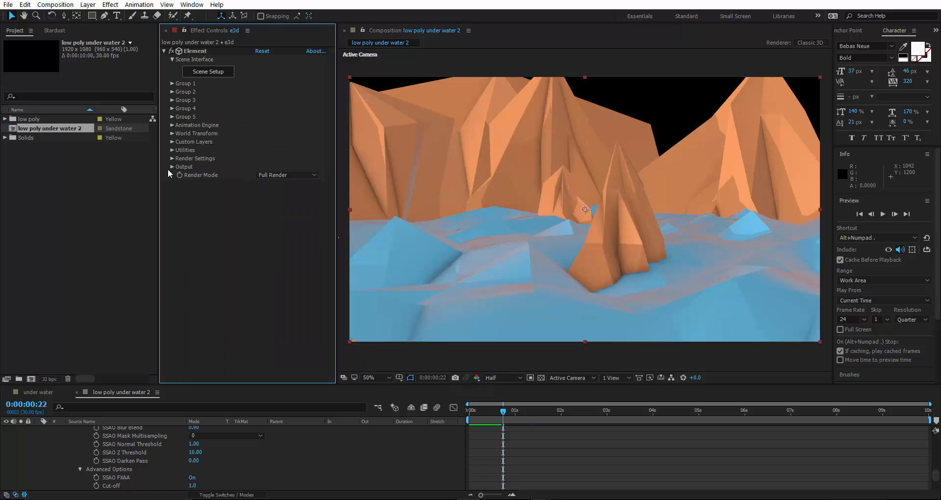
{"action": "left_click", "coordinate": [173, 84]}
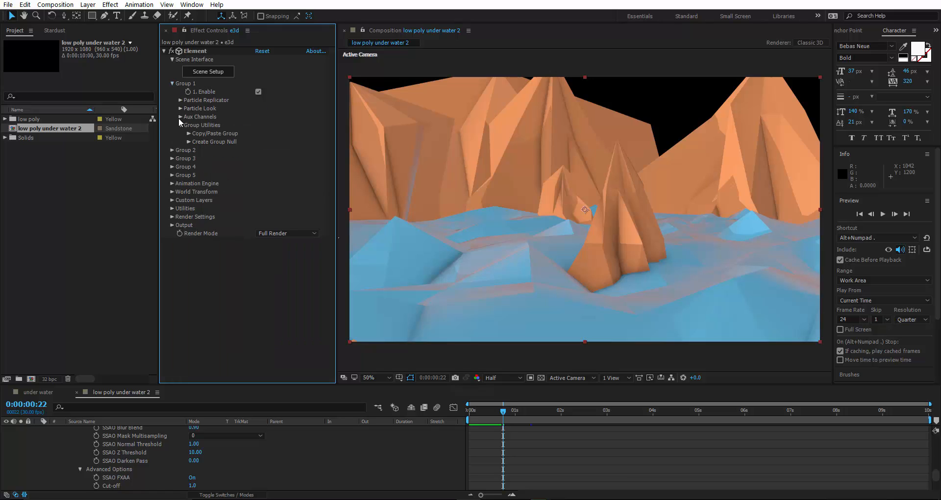
{"action": "left_click", "coordinate": [180, 108]}
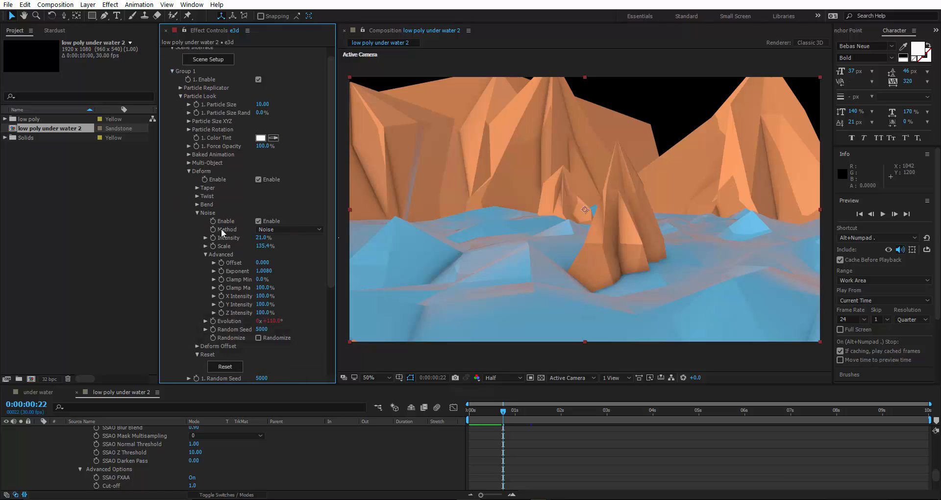
{"action": "scroll", "coordinate": [240, 253], "scroll_direction": "down", "scroll_amount": 3}
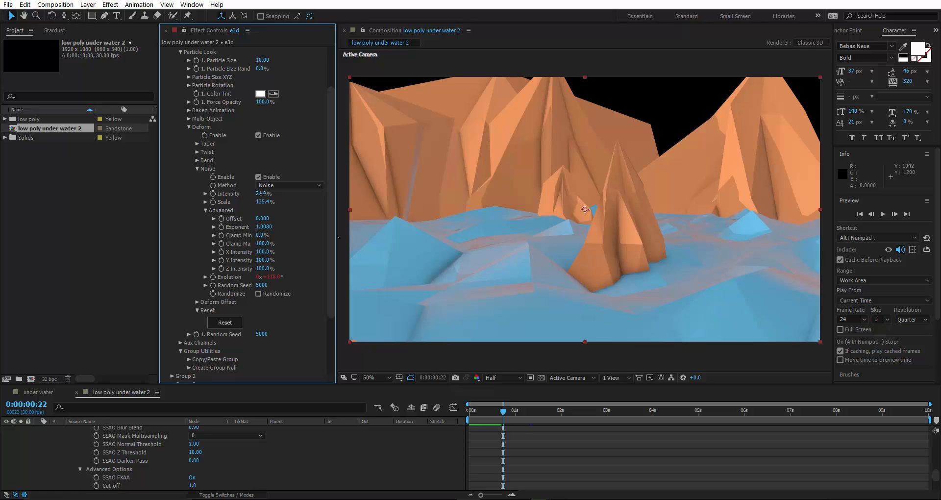
{"action": "left_click_drag", "start_coordinate": [257, 193], "coordinate": [262, 193]}
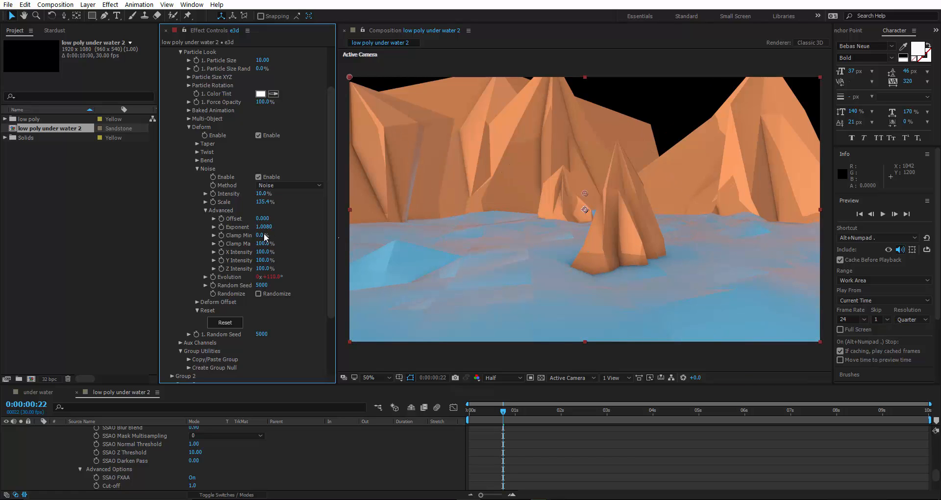
{"action": "left_click_drag", "start_coordinate": [186, 220], "coordinate": [140, 223]}
{"action": "left_click_drag", "start_coordinate": [520, 413], "coordinate": [549, 412]}
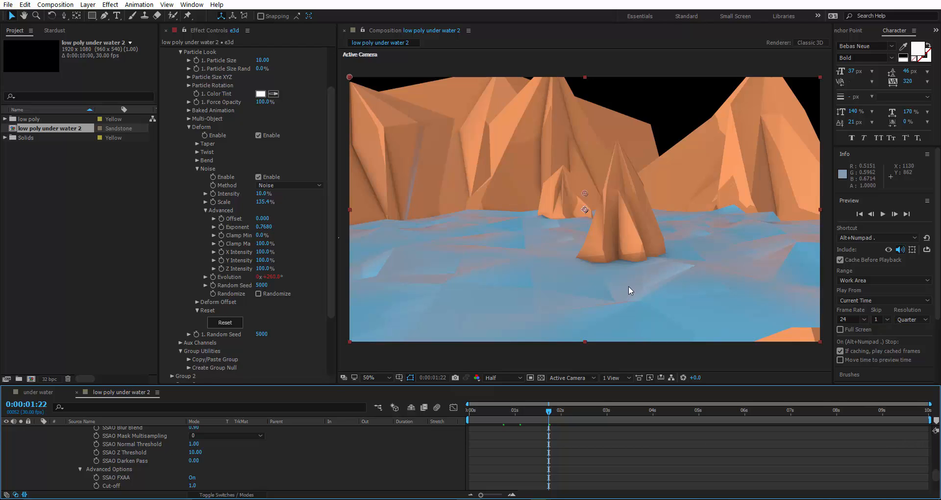
- Reframe the islands and water with the camera tools and save the project
{"action": "key", "text": "c"}
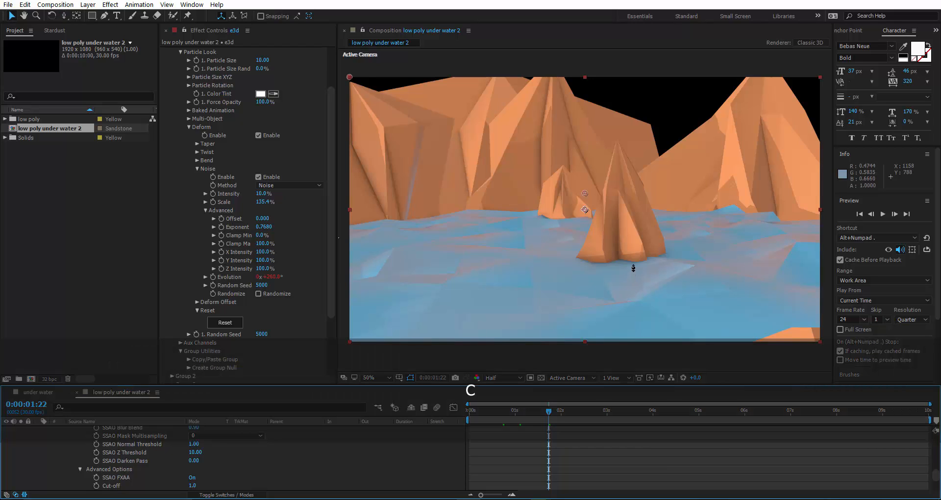
{"action": "mouse_move", "coordinate": [627, 258]}
{"action": "left_mouse_down"}
{"action": "mouse_move", "coordinate": [609, 283]}
{"action": "mouse_move", "coordinate": [630, 258]}
{"action": "left_mouse_up"}
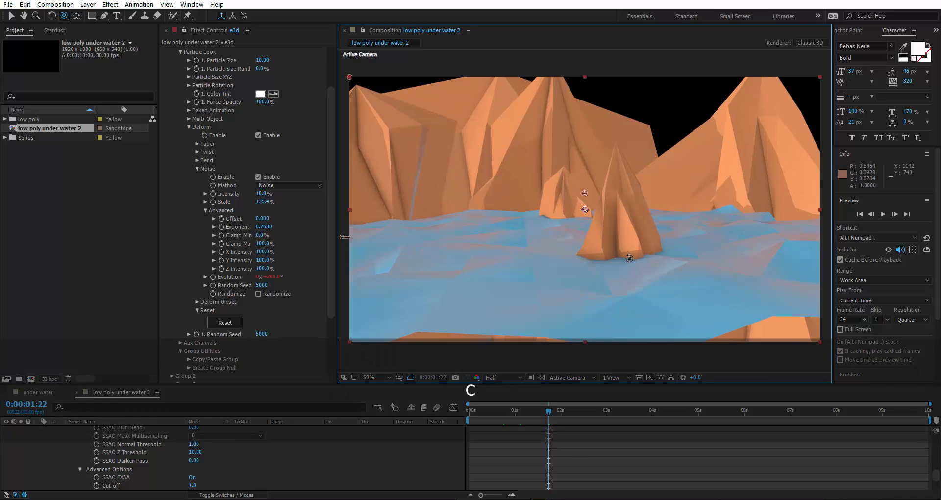
{"action": "key", "text": "c"}
{"action": "key", "text": "c"}
{"action": "key", "text": "c"}
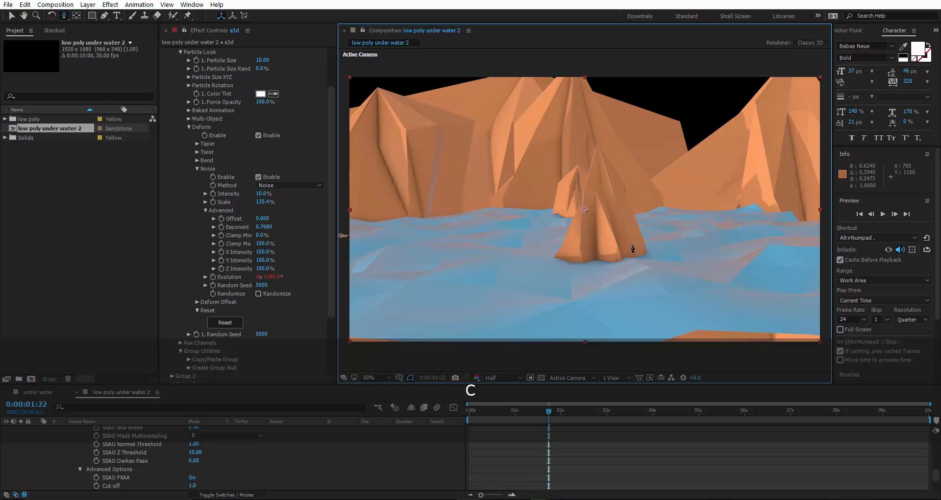
{"action": "key", "text": "ctrl+s"}
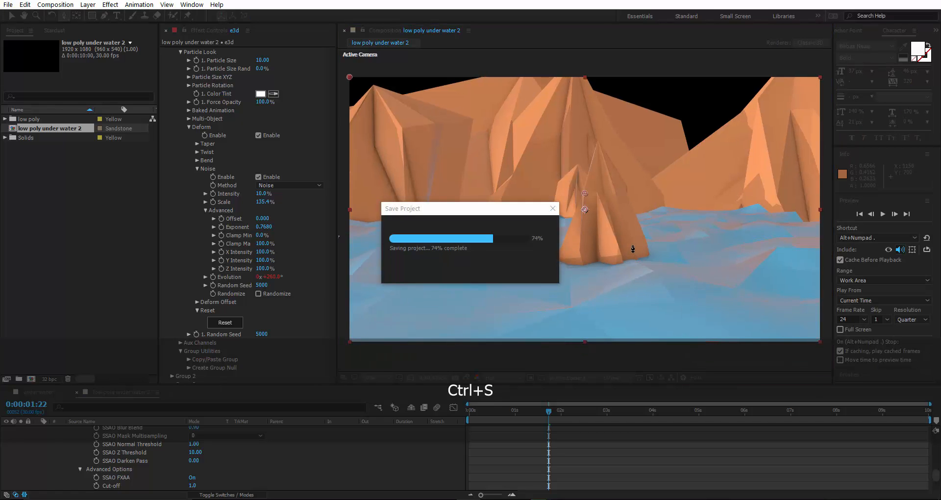
- Collapse the e3d layer's timeline properties and its Deform, Ambient Occlusion and Render Settings groups in the Element effect
{"action": "scroll", "coordinate": [55, 449], "scroll_direction": "up", "scroll_amount": 5}
{"action": "scroll", "coordinate": [54, 449], "scroll_direction": "up", "scroll_amount": 8}
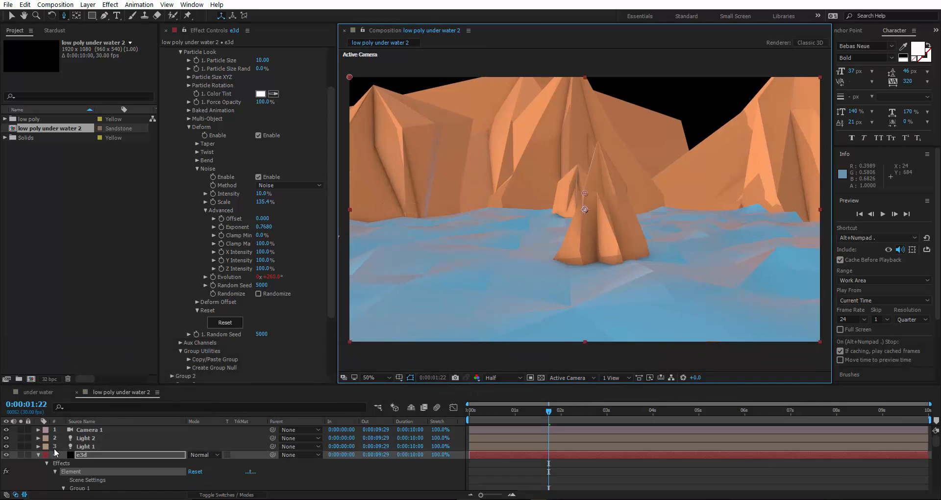
{"action": "left_click", "coordinate": [38, 455]}
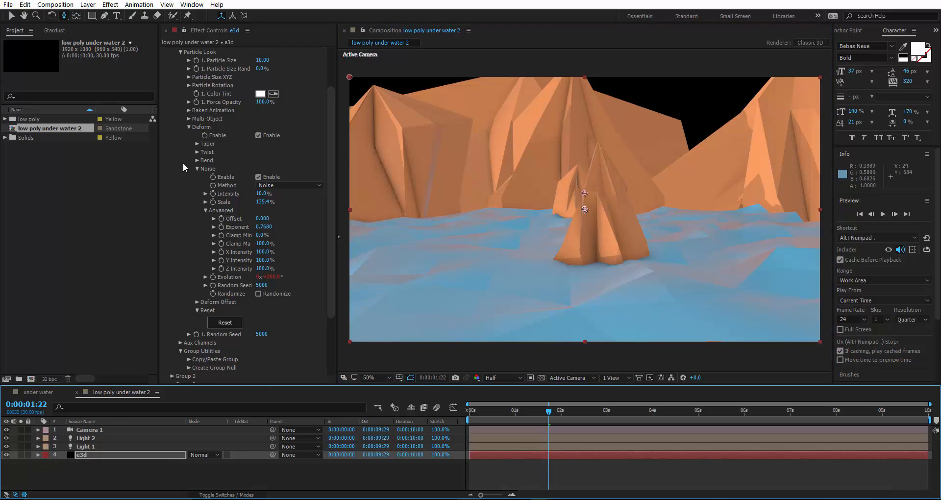
{"action": "left_click", "coordinate": [189, 127]}
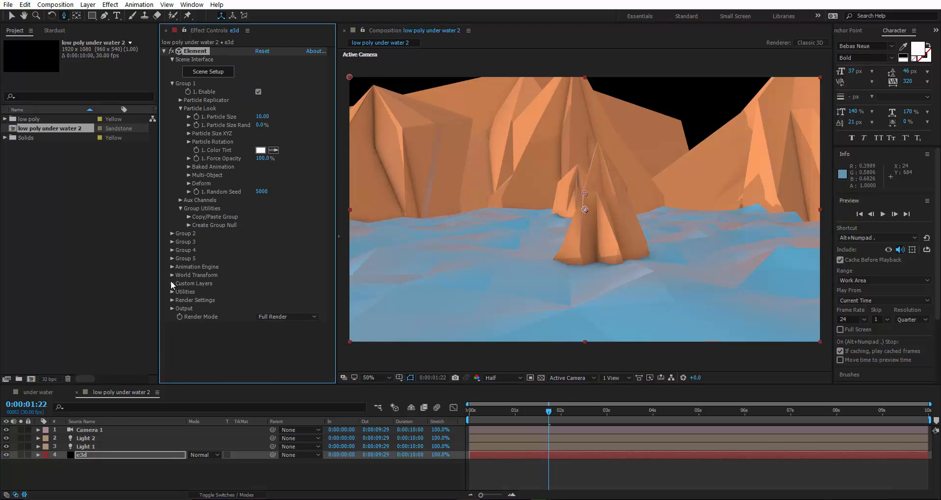
{"action": "left_click", "coordinate": [172, 300]}
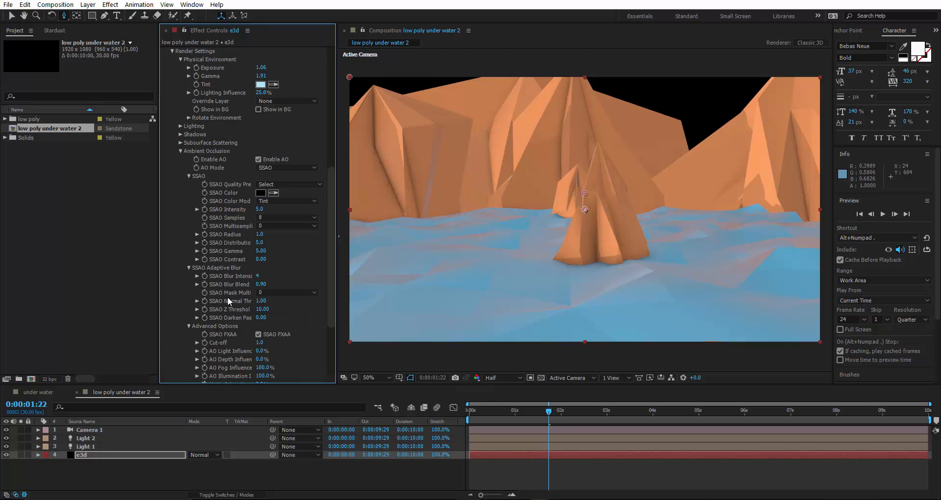
{"action": "scroll", "coordinate": [228, 296], "scroll_direction": "down", "scroll_amount": 3}
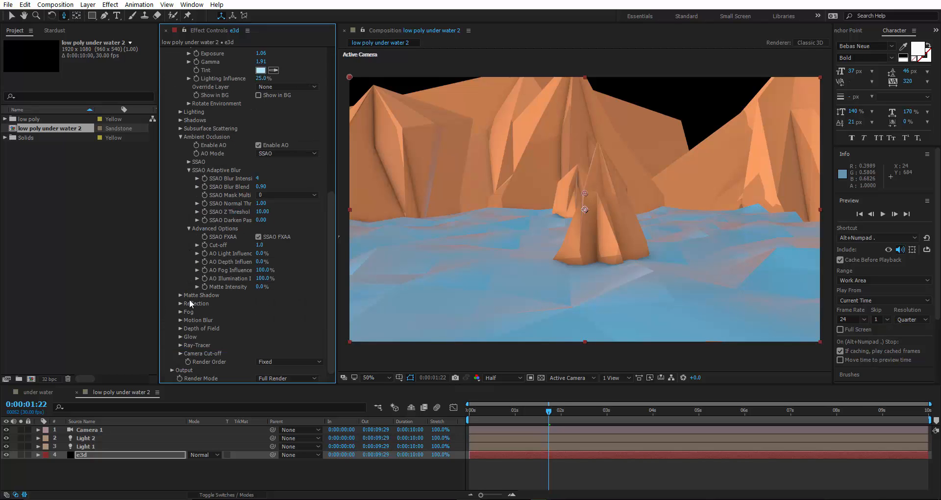
{"action": "left_click", "coordinate": [180, 136]}
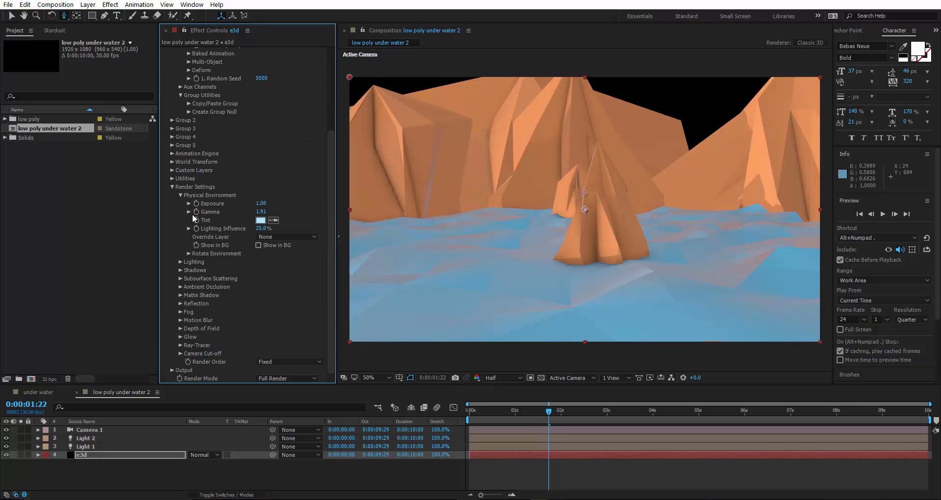
{"action": "left_click", "coordinate": [172, 188]}
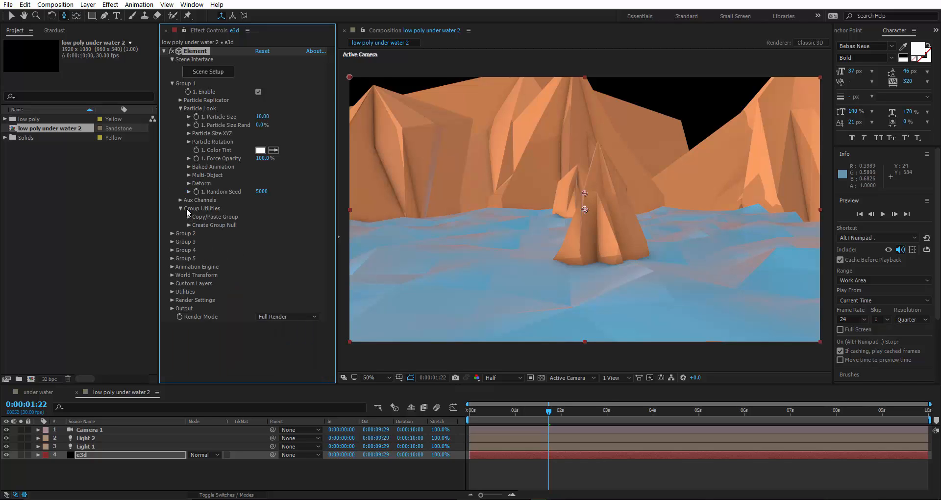
{"action": "left_click", "coordinate": [180, 113]}
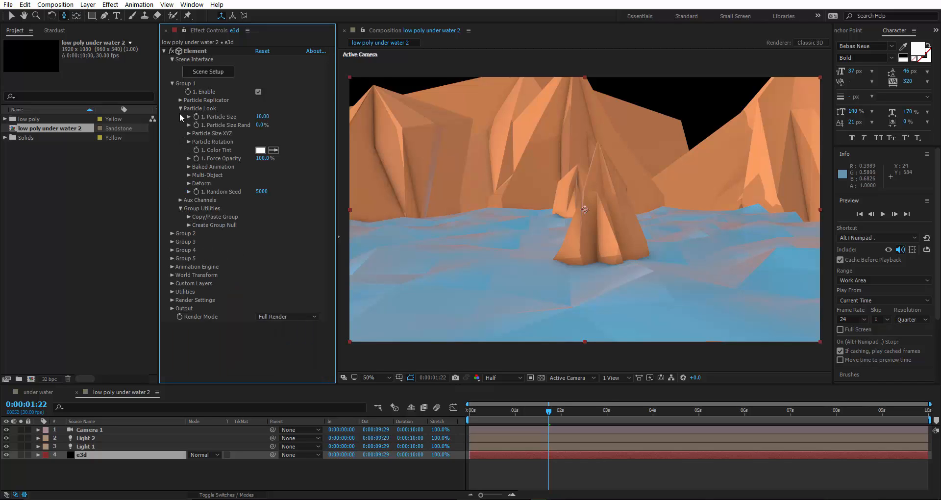
- Enable fog in the Element render settings, compare the scene with and without it, and set its opacity to 62%
{"action": "left_click", "coordinate": [172, 300]}
{"action": "scroll", "coordinate": [207, 277], "scroll_direction": "down", "scroll_amount": 7}
{"action": "left_click", "coordinate": [180, 312]}
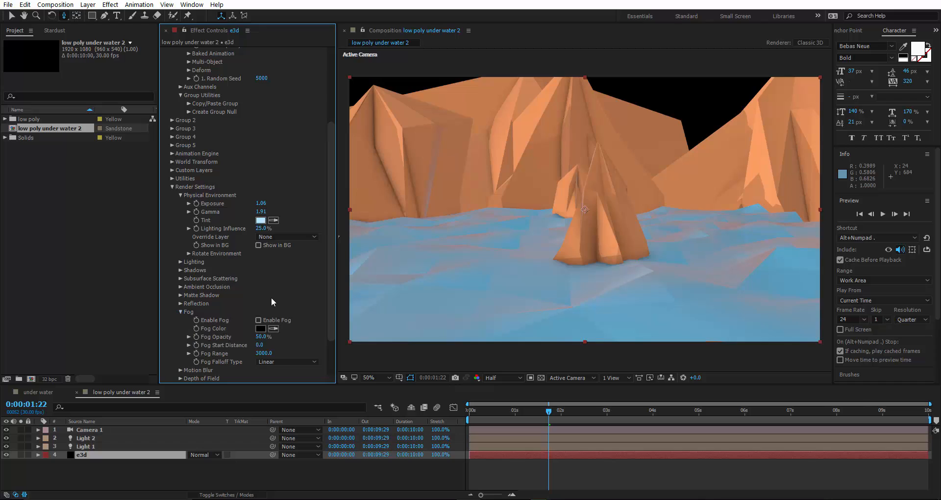
{"action": "left_click", "coordinate": [268, 320]}
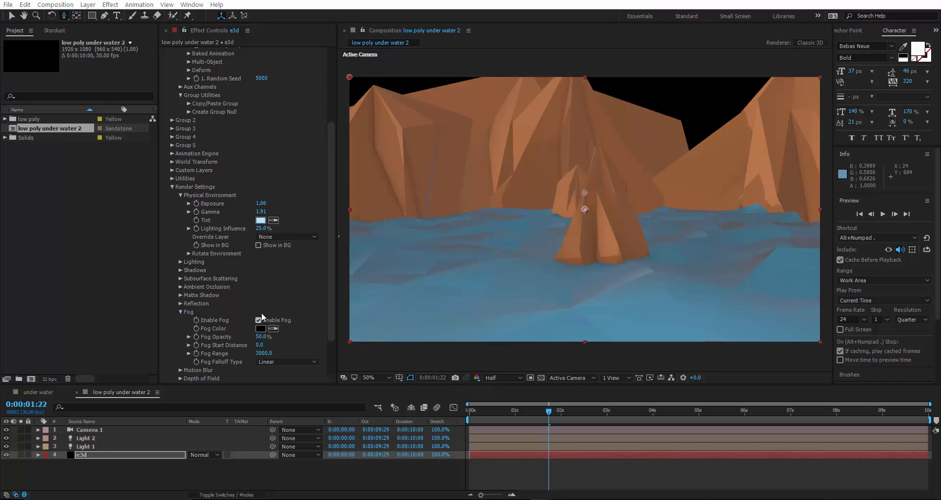
{"action": "left_click", "coordinate": [257, 320]}
{"action": "left_click", "coordinate": [257, 320]}
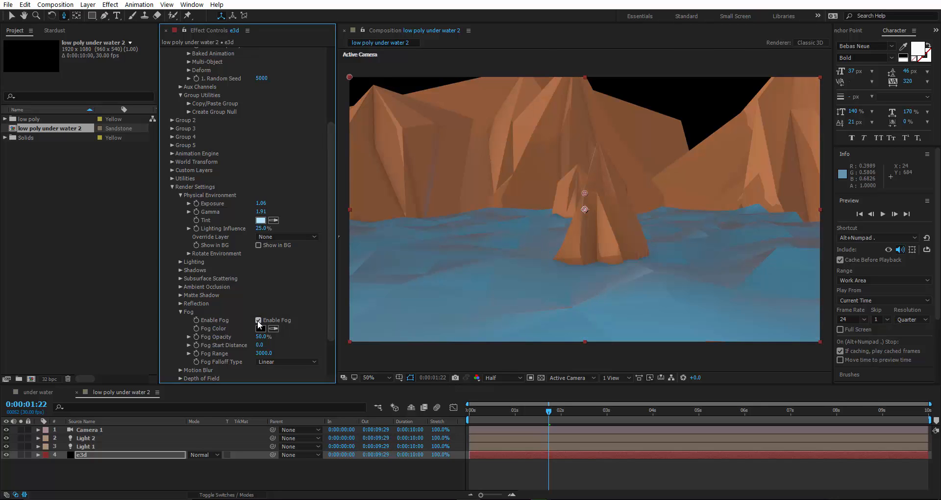
{"action": "left_click_drag", "start_coordinate": [264, 337], "coordinate": [332, 337]}
{"action": "mouse_move", "coordinate": [264, 337]}
{"action": "left_mouse_down"}
{"action": "mouse_move", "coordinate": [217, 329]}
{"action": "mouse_move", "coordinate": [280, 337]}
{"action": "left_mouse_up"}
- Sample the fog color from the water, try other hues, and set it to a dark teal of about 105456
{"action": "left_click", "coordinate": [273, 328]}
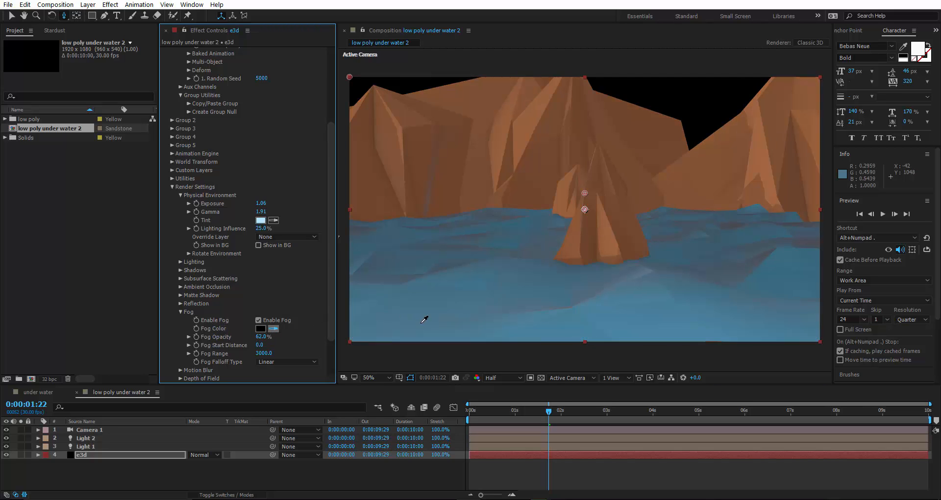
{"action": "left_click", "coordinate": [424, 320]}
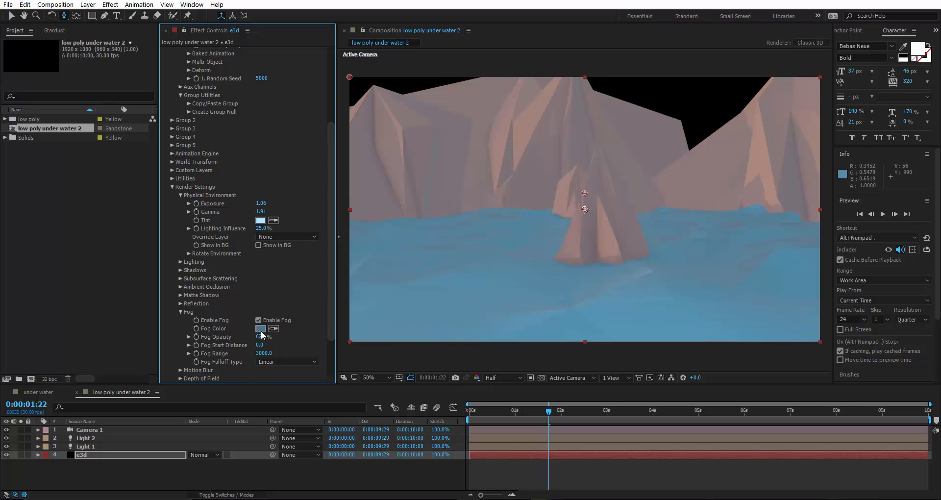
{"action": "left_click", "coordinate": [261, 332]}
{"action": "left_click_drag", "start_coordinate": [147, 233], "coordinate": [170, 235]}
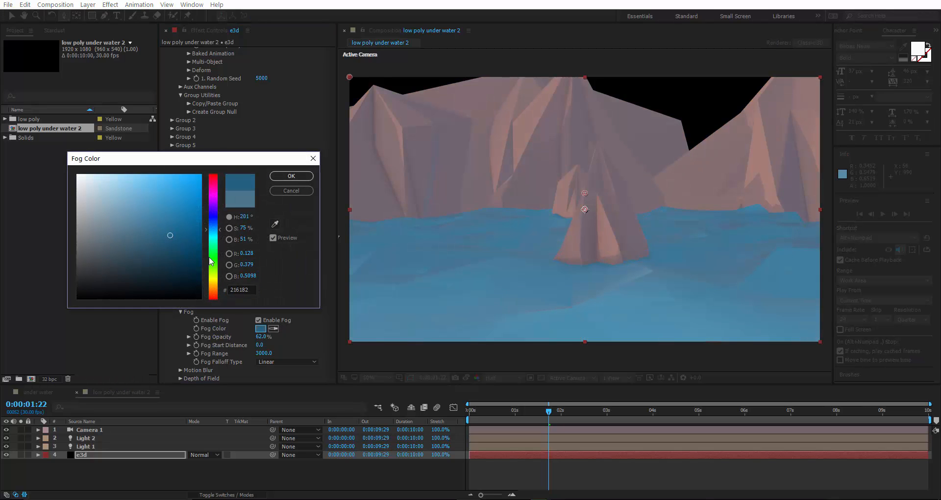
{"action": "left_click_drag", "start_coordinate": [210, 261], "coordinate": [216, 284]}
{"action": "left_click_drag", "start_coordinate": [214, 298], "coordinate": [213, 293]}
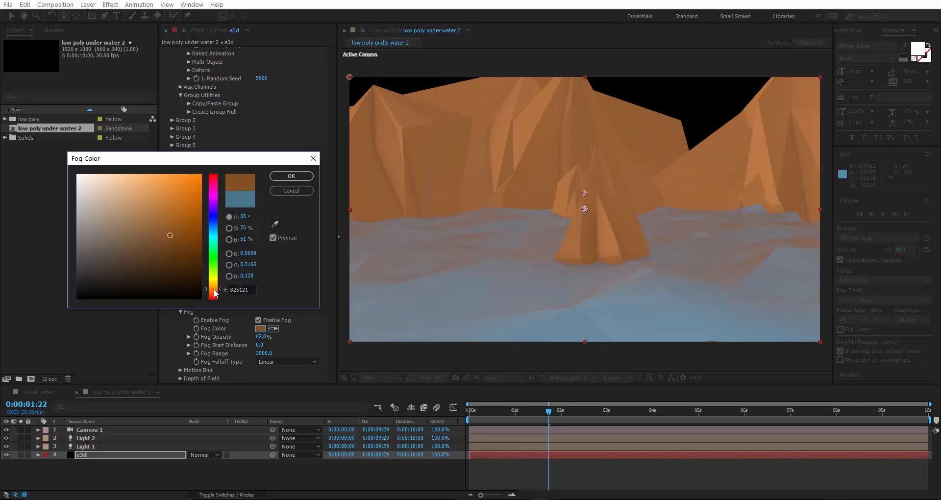
{"action": "left_click", "coordinate": [214, 240]}
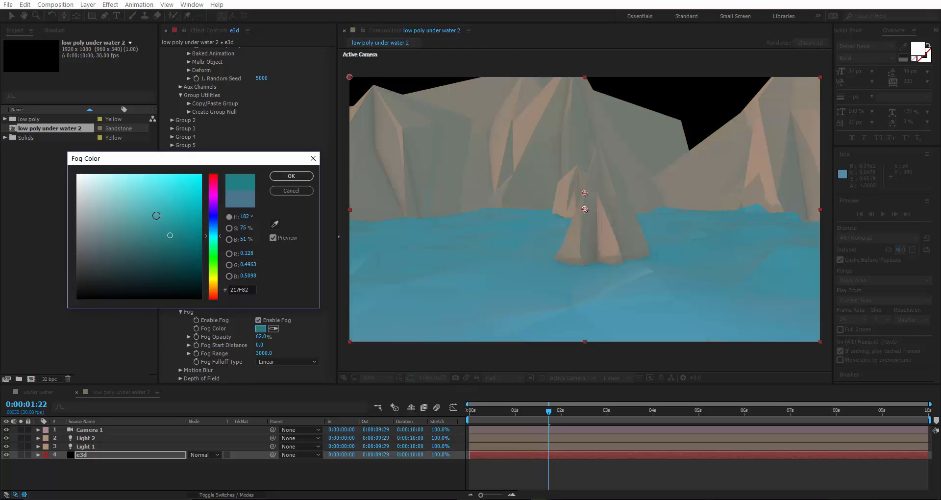
{"action": "left_click_drag", "start_coordinate": [156, 215], "coordinate": [179, 257]}
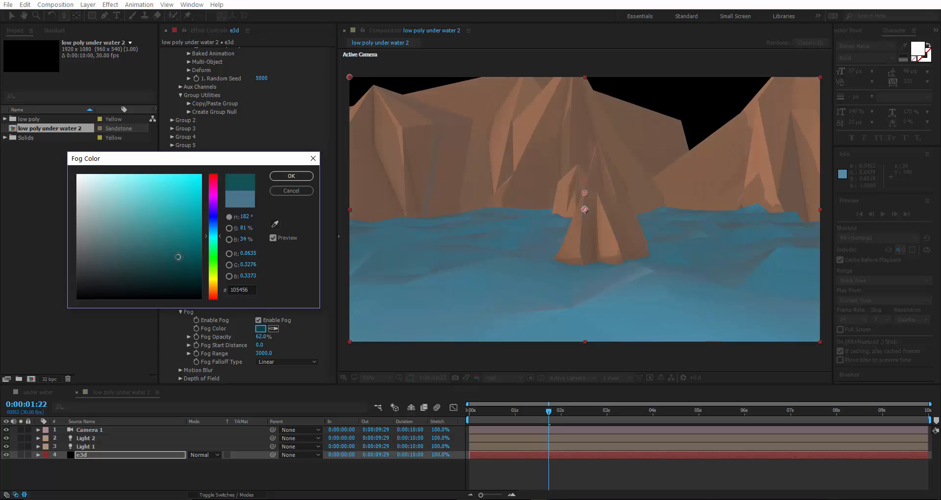
{"action": "left_click", "coordinate": [278, 179]}
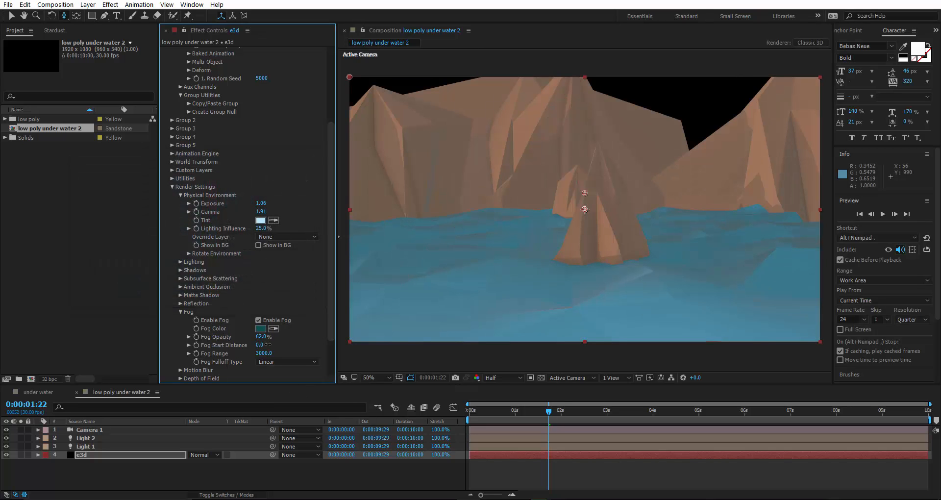
- Set the e3d layer's fog start distance to 2370 and fog opacity to 38%, compare with fog toggled, and save the project
{"action": "left_click_drag", "start_coordinate": [326, 342], "coordinate": [329, 342]}
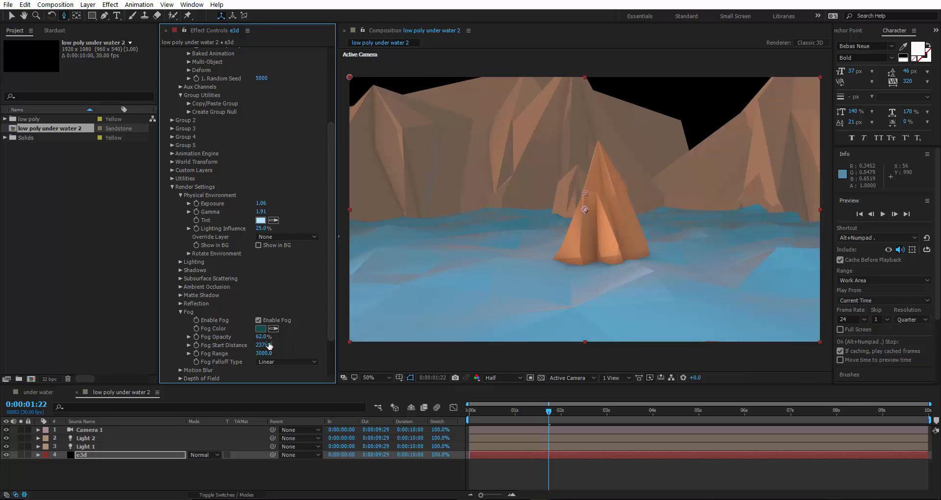
{"action": "left_click_drag", "start_coordinate": [255, 337], "coordinate": [252, 338]}
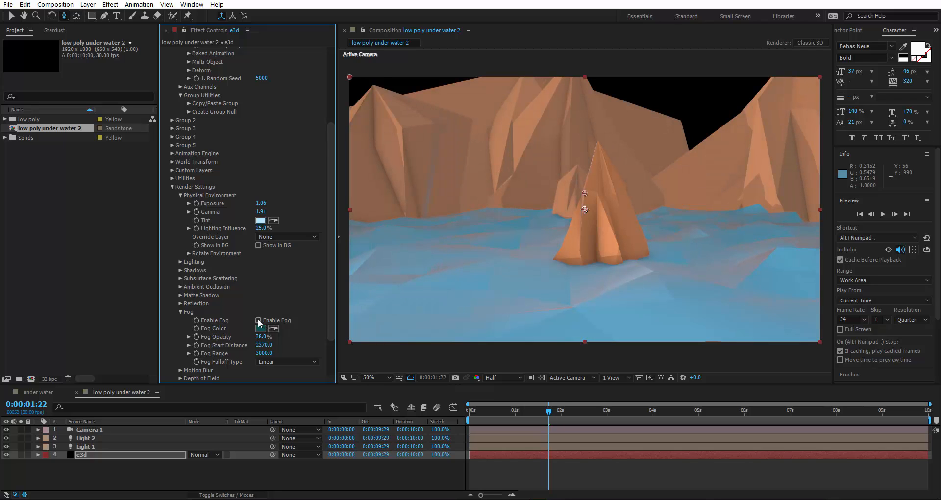
{"action": "left_click", "coordinate": [259, 321]}
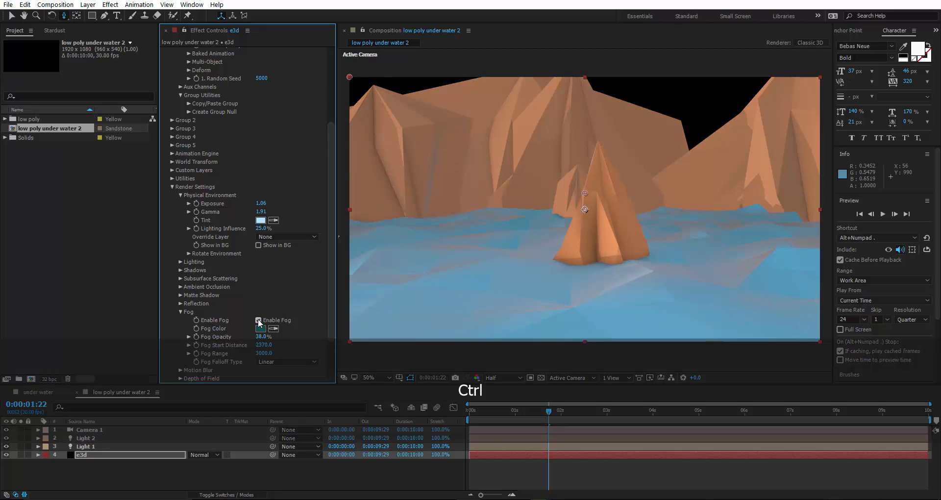
{"action": "key", "text": "ctrl+s"}
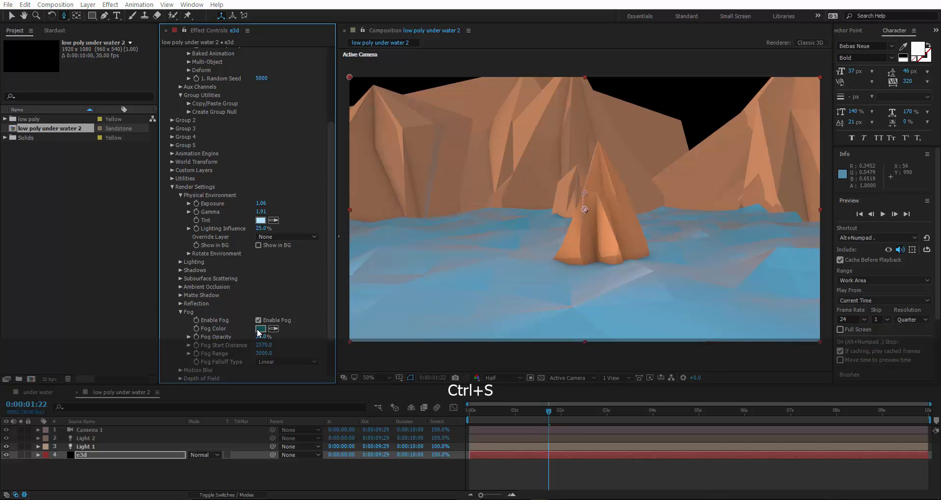
- Change the fog color to the brighter teal 158B8F and save the project
{"action": "left_click", "coordinate": [261, 328]}
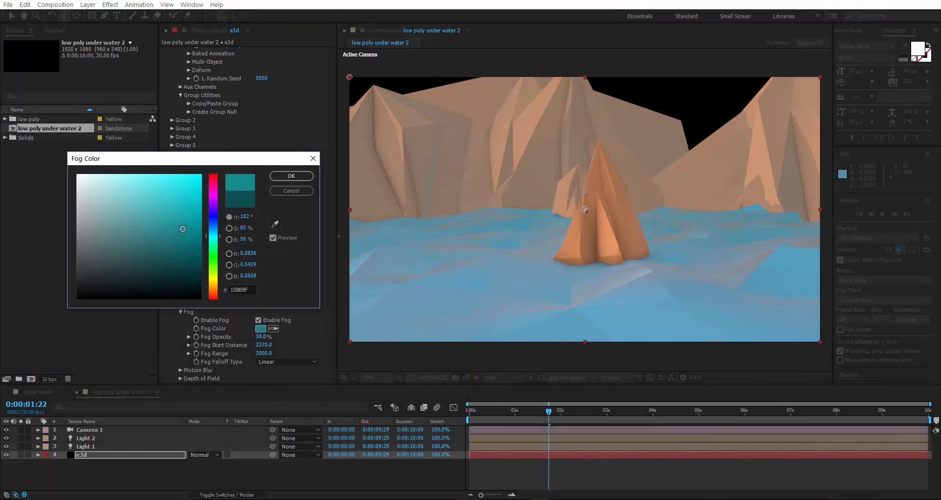
{"action": "left_click", "coordinate": [291, 176]}
{"action": "key", "text": "ctrl+s"}
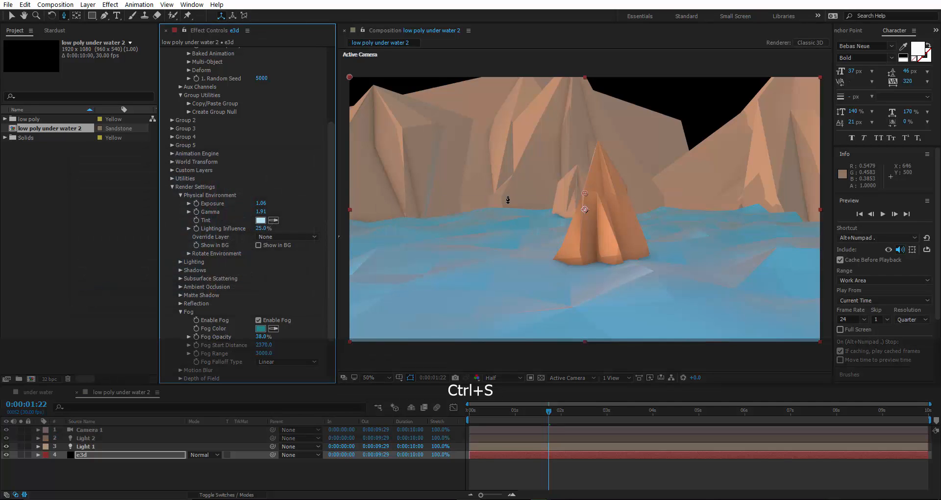
- Reframe the camera closer to the foreground rock, with the water and cliffs behind it, and save the project
{"action": "left_click_drag", "start_coordinate": [509, 198], "coordinate": [566, 211]}
{"action": "key", "text": "c"}
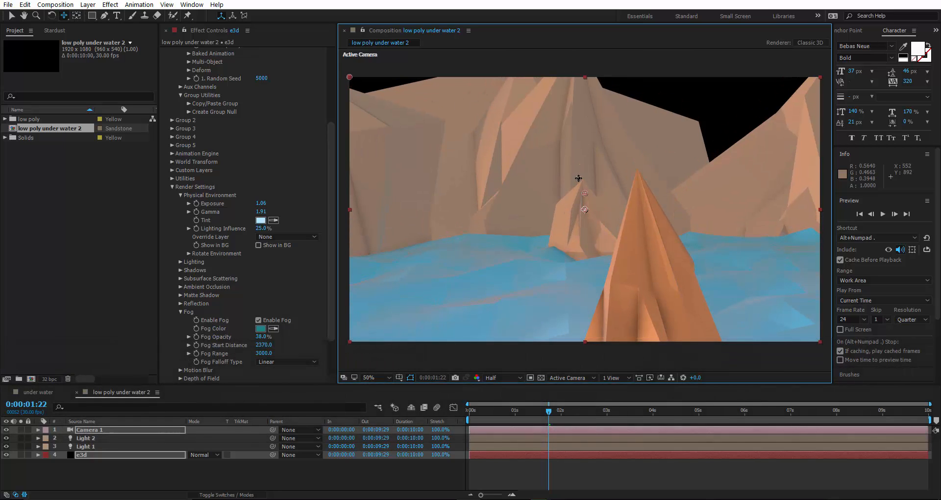
{"action": "key", "text": "c"}
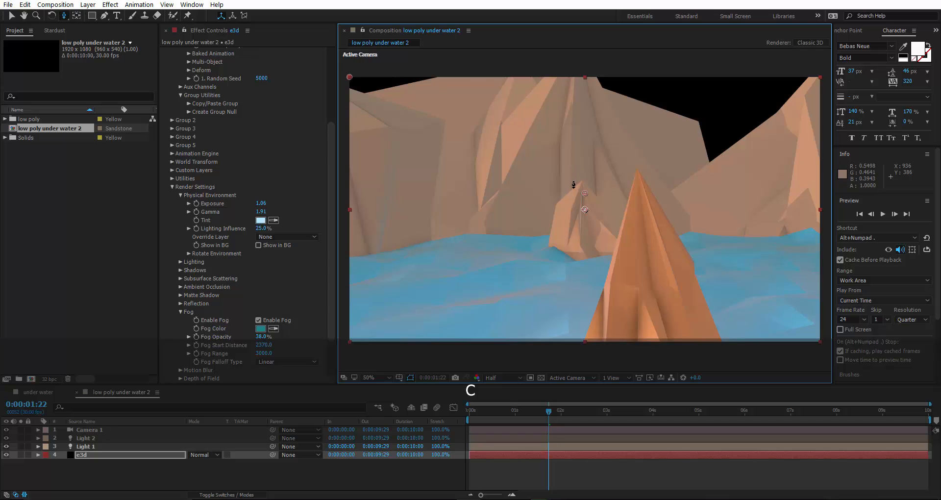
{"action": "left_click_drag", "start_coordinate": [574, 184], "coordinate": [447, 350]}
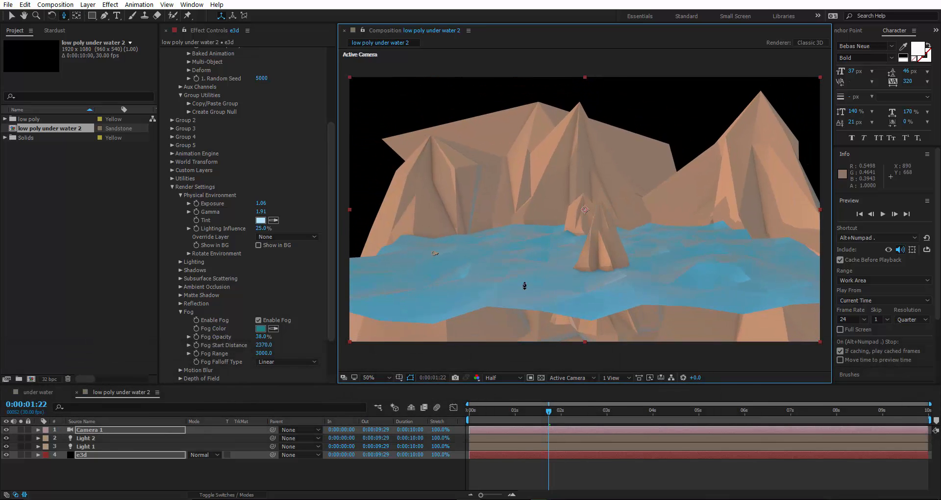
{"action": "left_click_drag", "start_coordinate": [525, 286], "coordinate": [570, 259]}
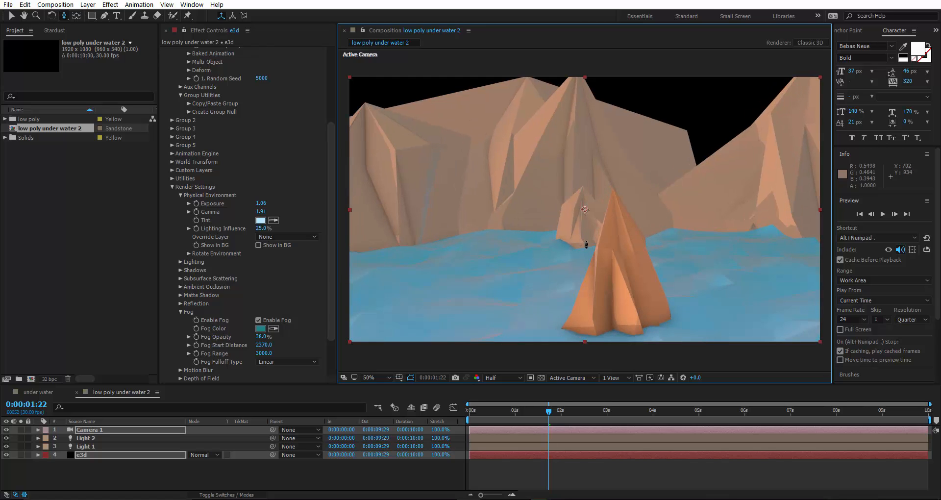
{"action": "key", "text": "c"}
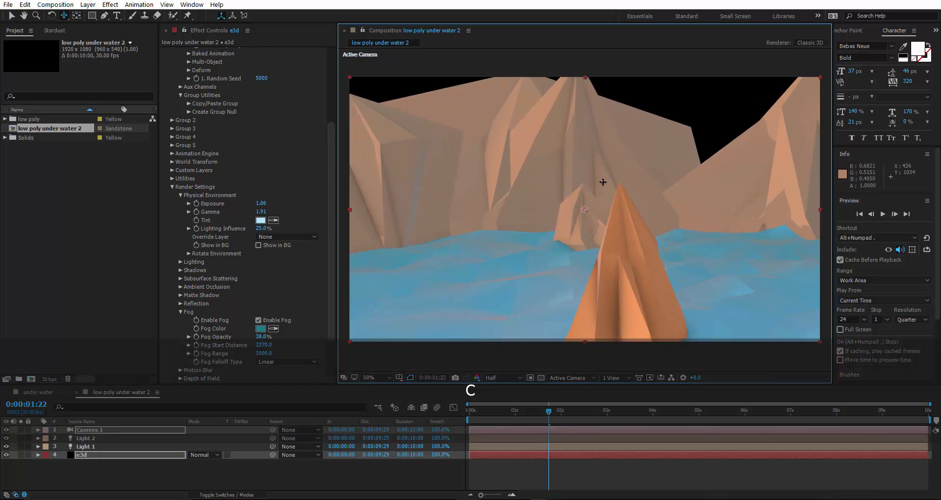
{"action": "key", "text": "ctrl+s"}
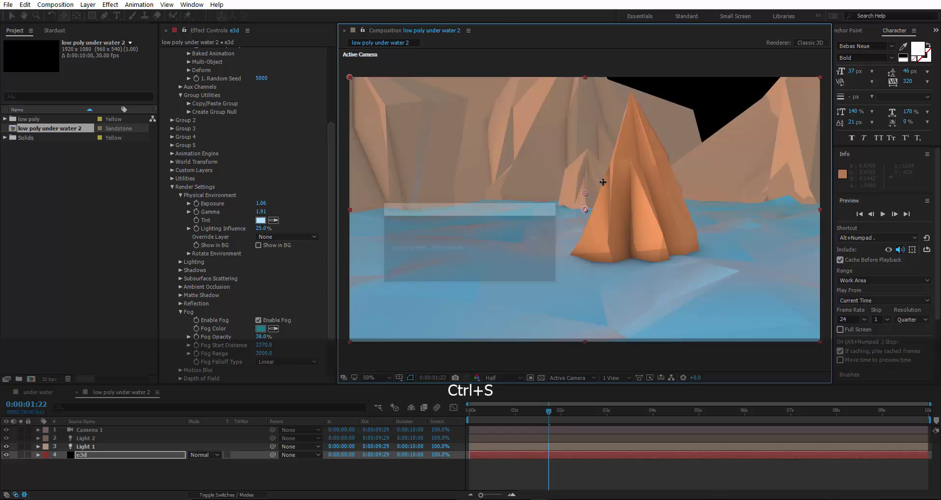
- Create a new 1920 × 1080 black solid named bg and place it beneath the e3d layer
{"action": "right_click", "coordinate": [58, 473]}
{"action": "mouse_move", "coordinate": [78, 376]}
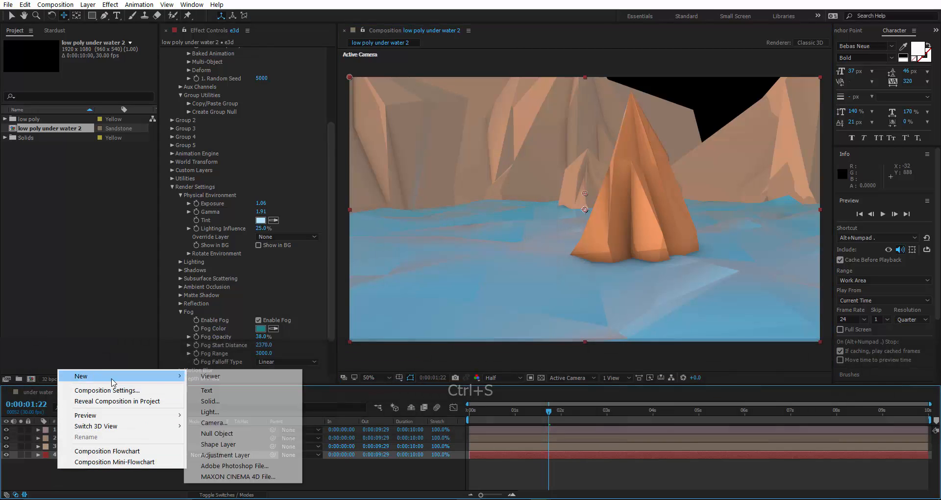
{"action": "left_click", "coordinate": [205, 401]}
{"action": "type", "text": "bg"}
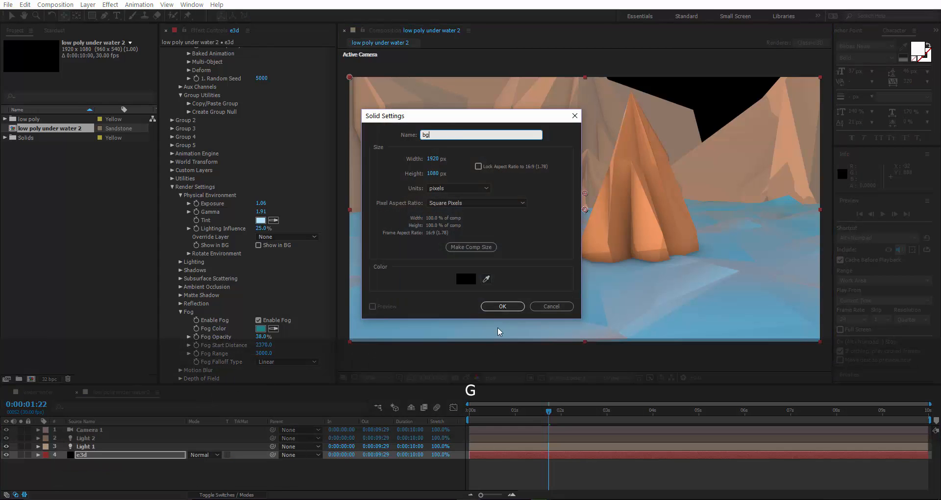
{"action": "left_click", "coordinate": [501, 304]}
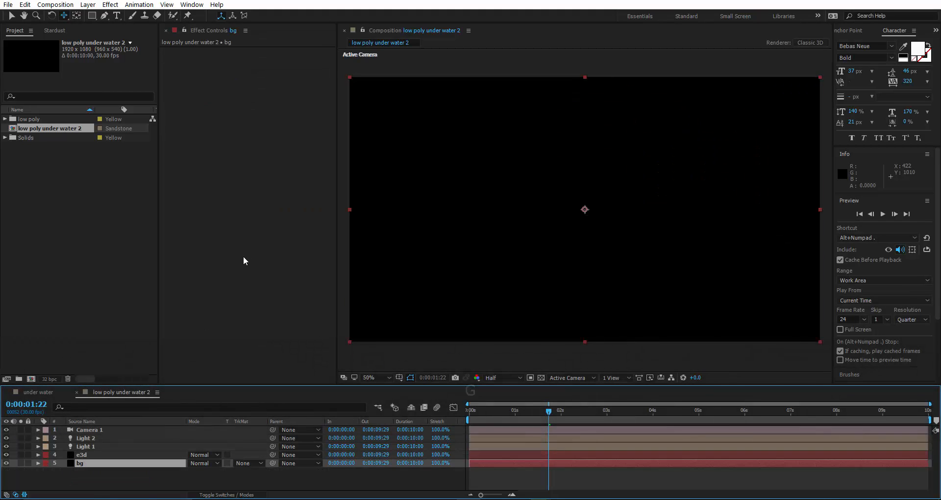
{"action": "key", "text": "ctrl+["}
- Apply the Gradient Ramp effect to the bg solid and swap its colors, keeping the Linear Ramp shape
{"action": "key", "text": "ctrl+space"}
{"action": "left_click", "coordinate": [310, 245]}
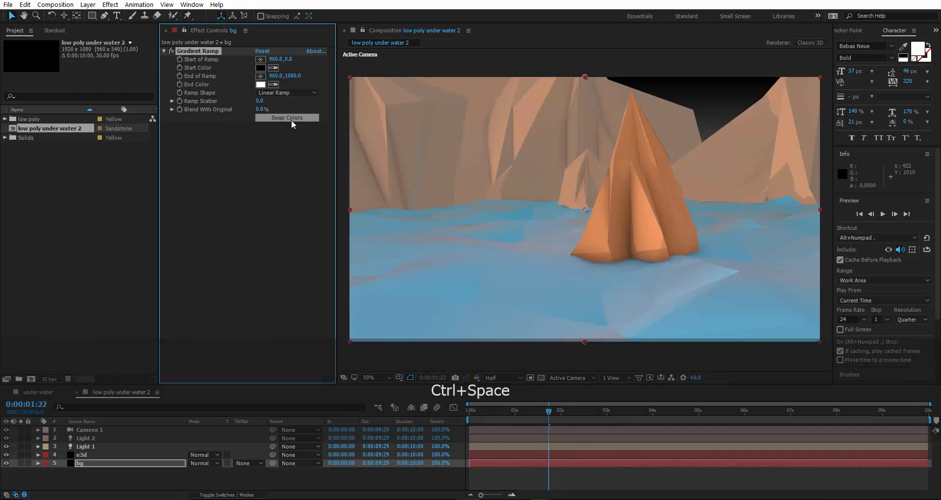
{"action": "left_click", "coordinate": [274, 93]}
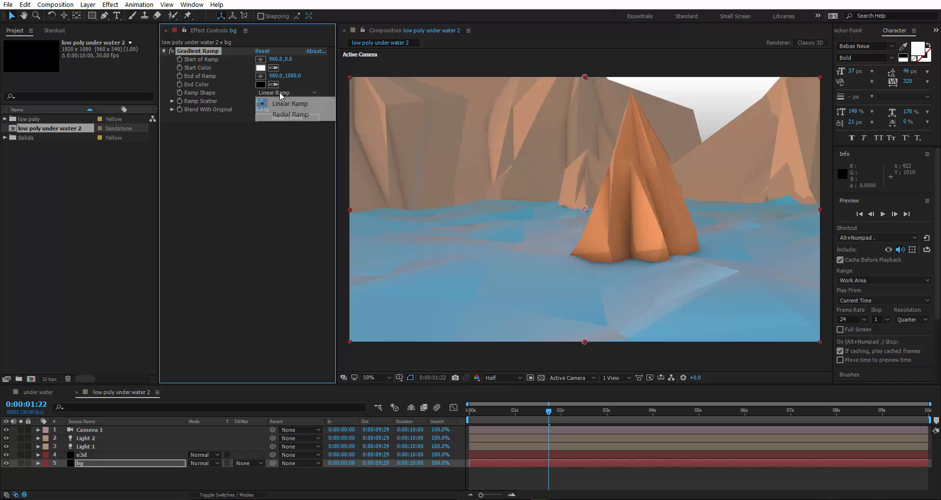
- Sample the water blue as the gradient's start color and lighten it to B3E6FF
{"action": "left_click", "coordinate": [273, 68]}
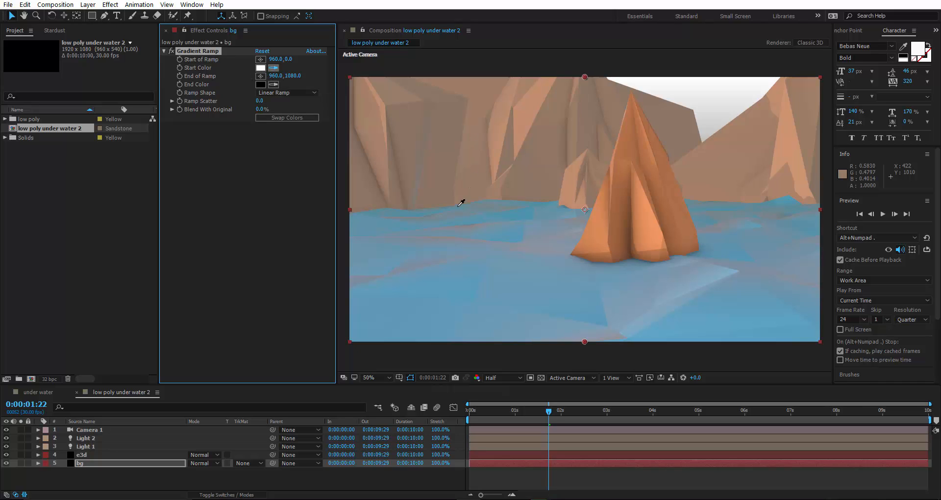
{"action": "left_click", "coordinate": [450, 317]}
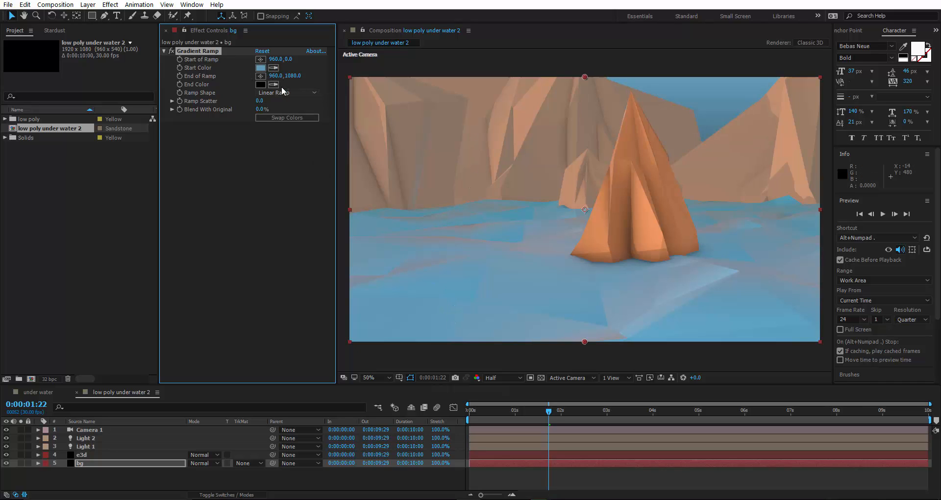
{"action": "left_click", "coordinate": [261, 67]}
{"action": "left_click_drag", "start_coordinate": [133, 194], "coordinate": [113, 164]}
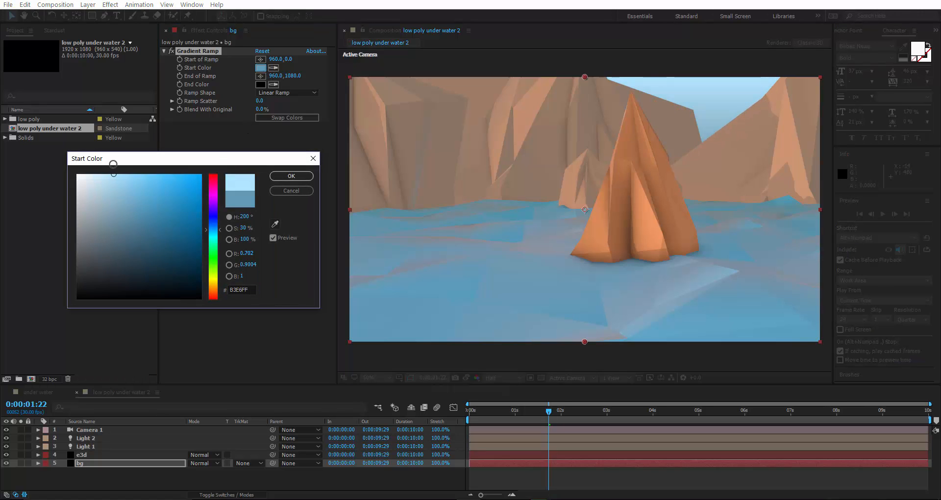
{"action": "left_click", "coordinate": [291, 176]}
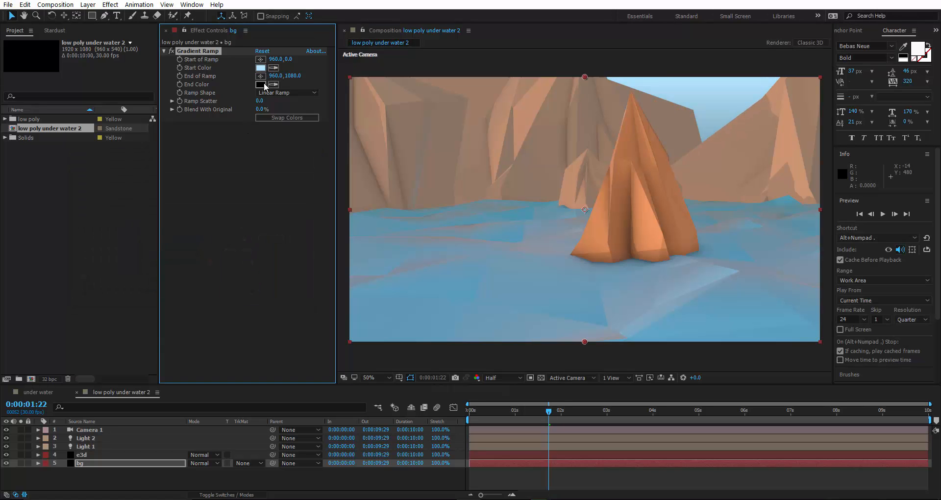
- Set the gradient's end color to a muted light blue, about 86C9D5, and save the project
{"action": "left_click", "coordinate": [261, 84]}
{"action": "left_click", "coordinate": [213, 239]}
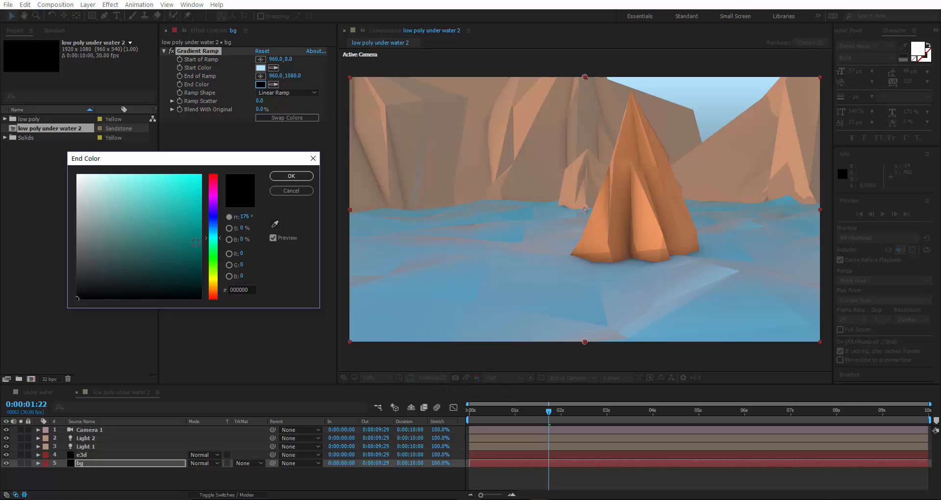
{"action": "left_click", "coordinate": [159, 226]}
{"action": "mouse_move", "coordinate": [156, 216]}
{"action": "left_mouse_down"}
{"action": "mouse_move", "coordinate": [160, 199]}
{"action": "mouse_move", "coordinate": [142, 189]}
{"action": "mouse_move", "coordinate": [120, 195]}
{"action": "mouse_move", "coordinate": [105, 182]}
{"action": "mouse_move", "coordinate": [126, 197]}
{"action": "left_mouse_up"}
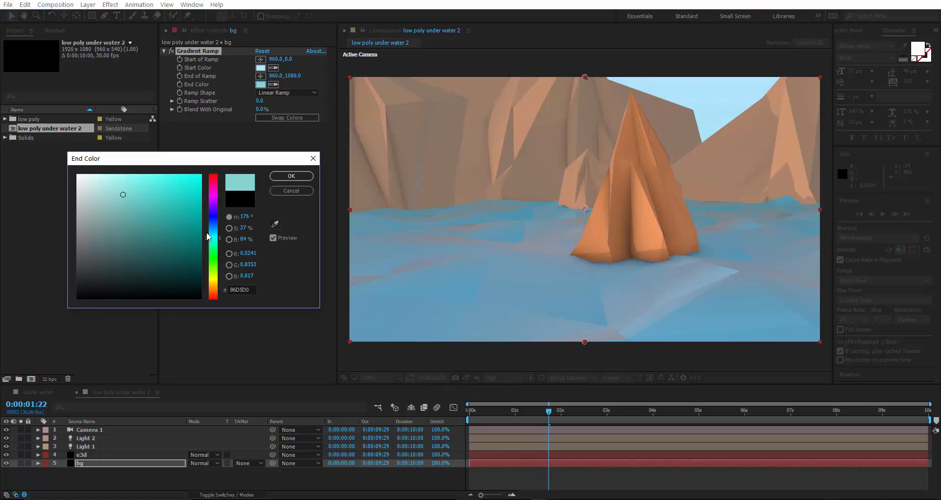
{"action": "left_click_drag", "start_coordinate": [207, 233], "coordinate": [209, 233]}
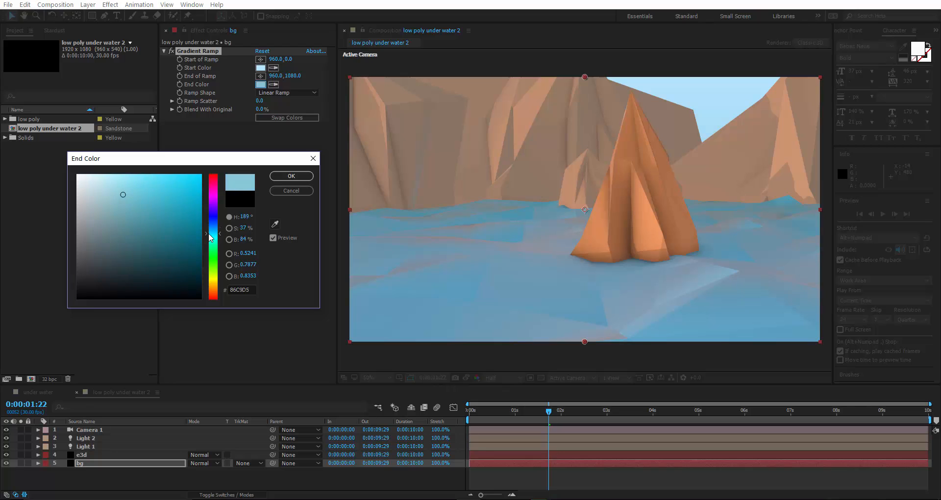
{"action": "left_click", "coordinate": [277, 177]}
{"action": "key", "text": "ctrl+s"}
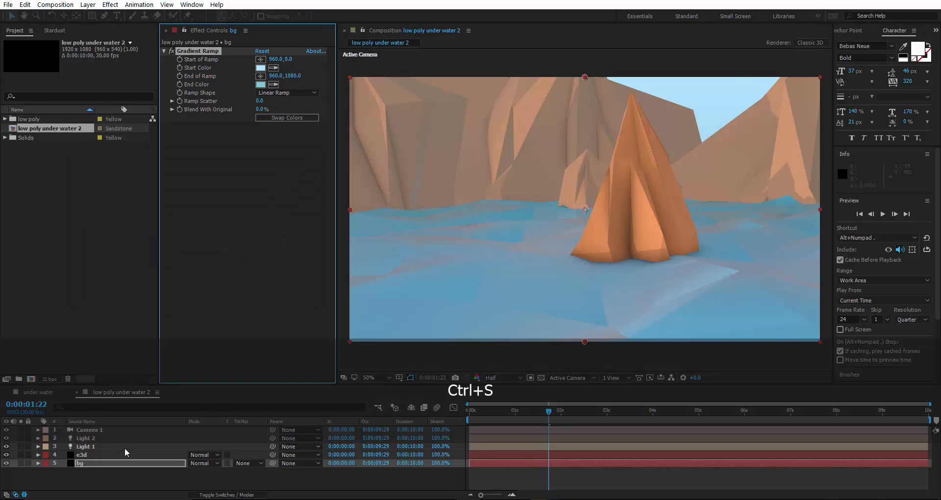
- Match the e3d layer's fog color to the sky by sampling the background gradient, and save the project
{"action": "left_click", "coordinate": [126, 454]}
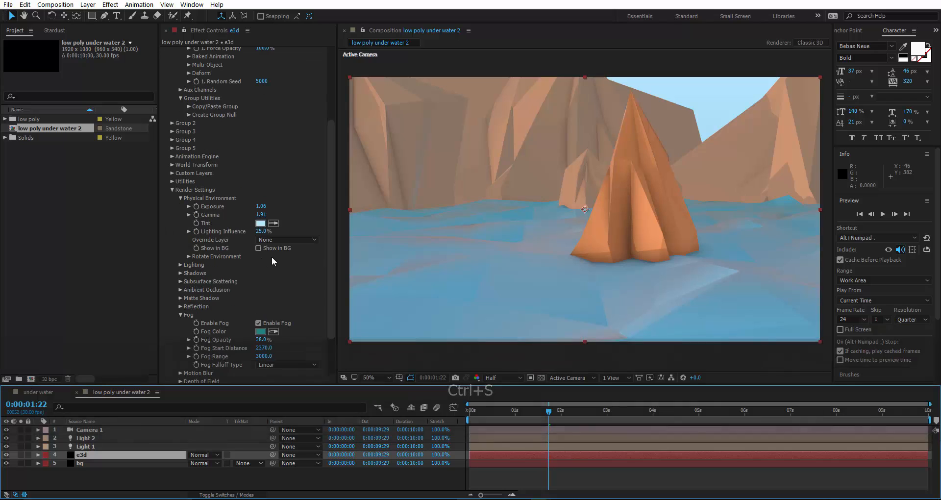
{"action": "scroll", "coordinate": [274, 245], "scroll_direction": "down", "scroll_amount": 3}
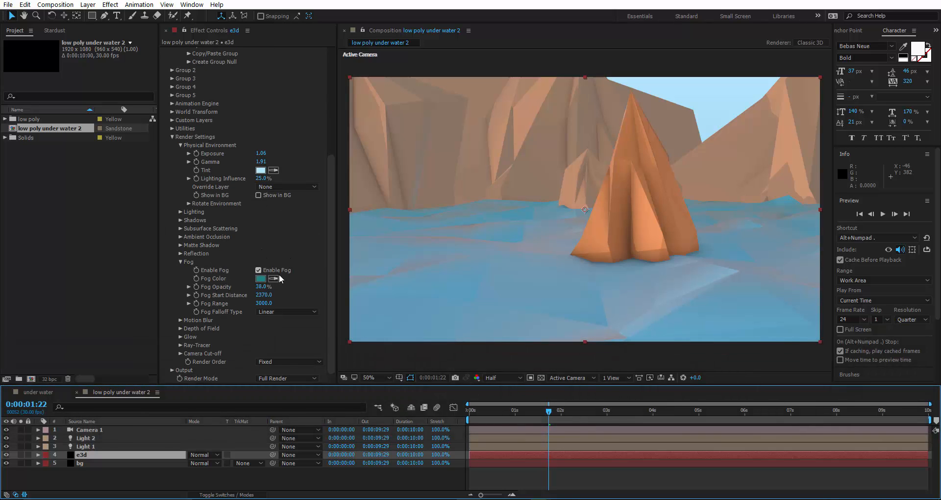
{"action": "left_click", "coordinate": [274, 278]}
{"action": "left_click", "coordinate": [706, 133]}
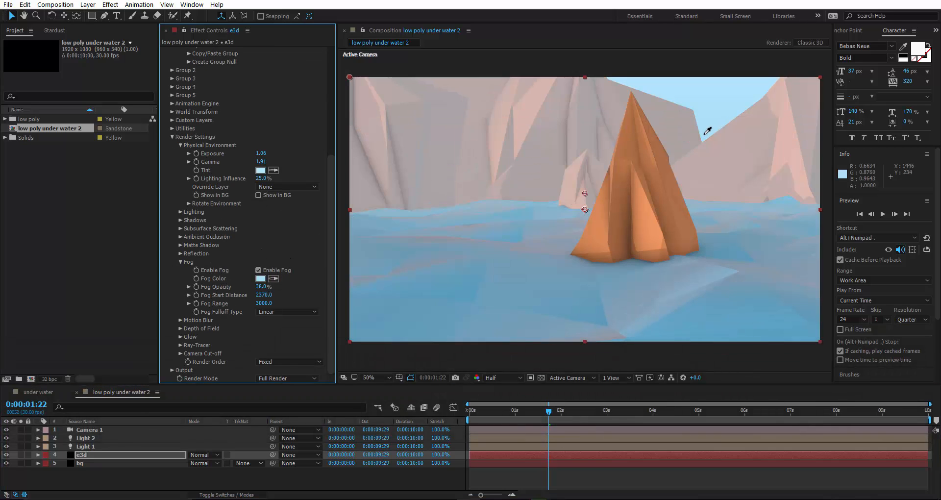
{"action": "key", "text": "ctrl+s"}
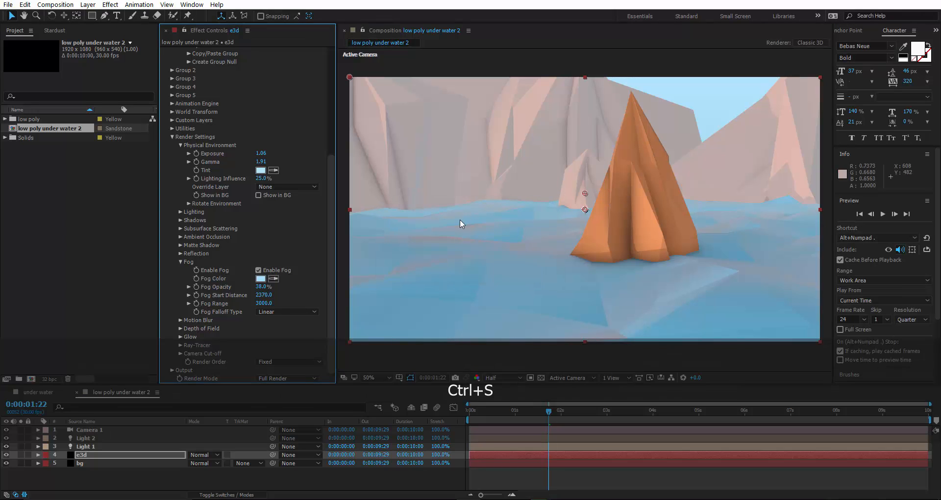
- Darken the bg gradient's start color to a deeper sky blue, about 89CAEA, and save the project
{"action": "left_click", "coordinate": [87, 464]}
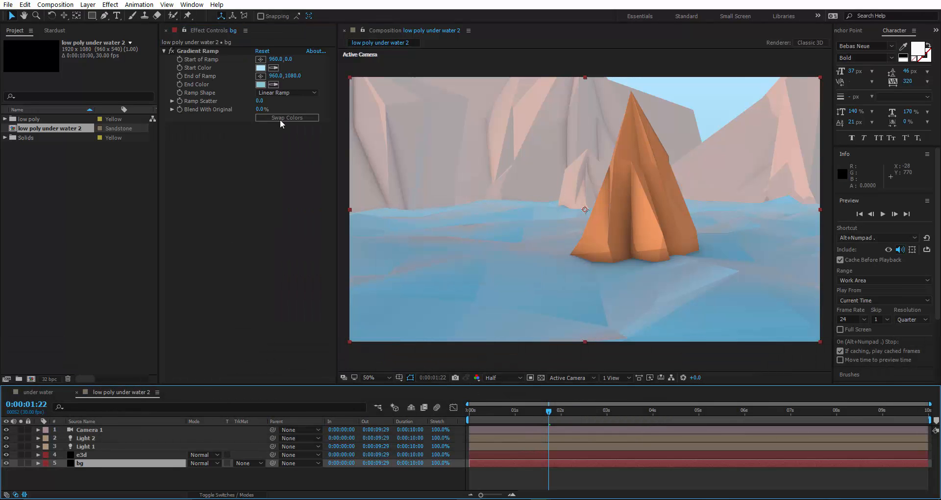
{"action": "left_click", "coordinate": [260, 68]}
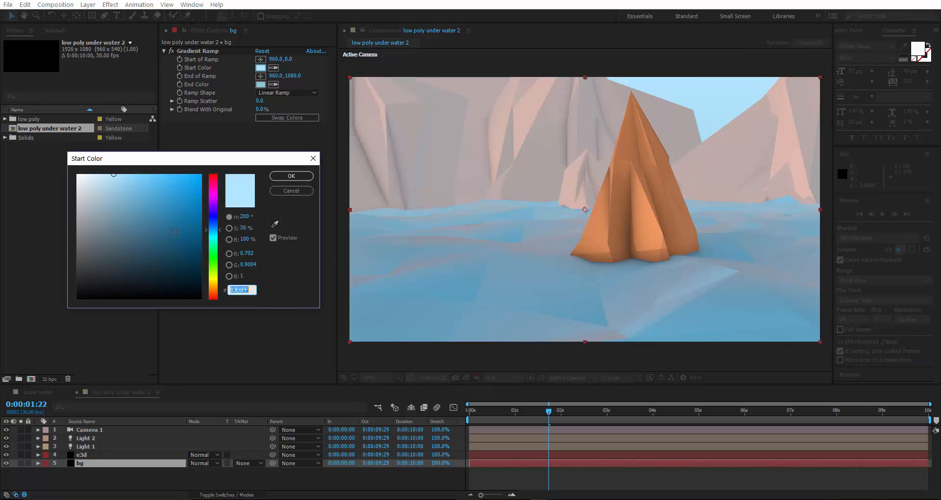
{"action": "left_click", "coordinate": [168, 236]}
{"action": "left_click", "coordinate": [160, 219]}
{"action": "mouse_move", "coordinate": [153, 204]}
{"action": "left_mouse_down"}
{"action": "mouse_move", "coordinate": [132, 192]}
{"action": "mouse_move", "coordinate": [135, 178]}
{"action": "left_mouse_up"}
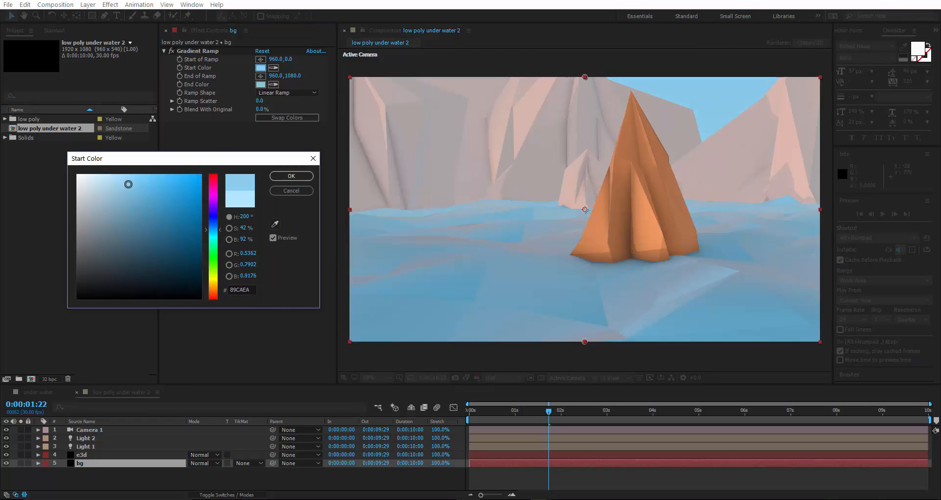
{"action": "left_click", "coordinate": [291, 176]}
{"action": "key", "text": "ctrl+s"}
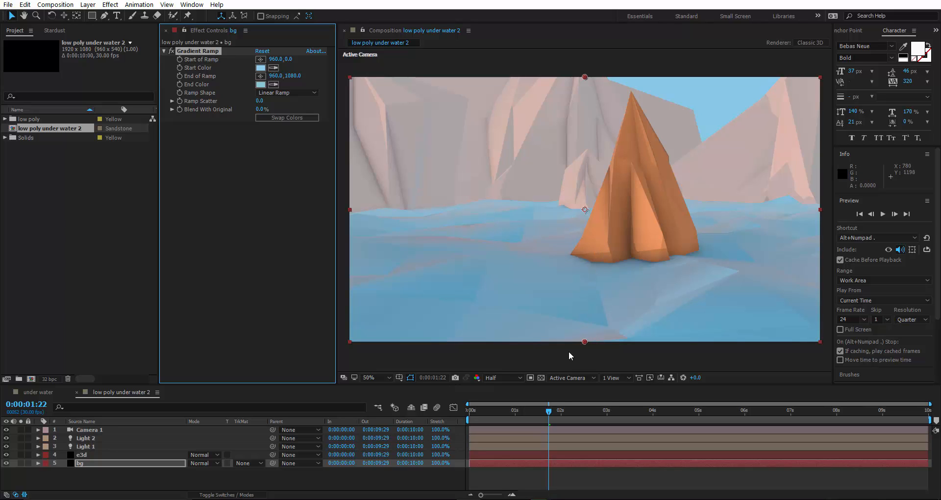
- Reframe the camera lower around the orange rock so the water's front edge is in frame, and save the project
{"action": "key", "text": "c"}
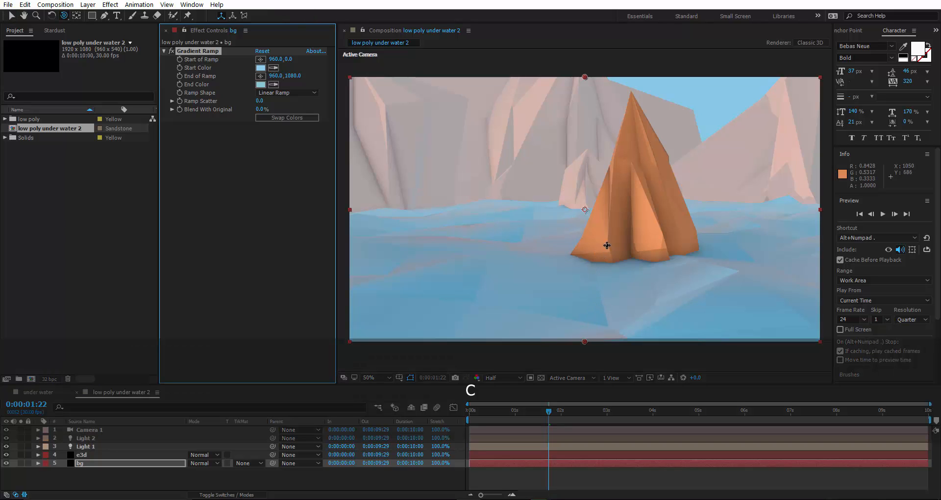
{"action": "left_click_drag", "start_coordinate": [607, 246], "coordinate": [604, 211]}
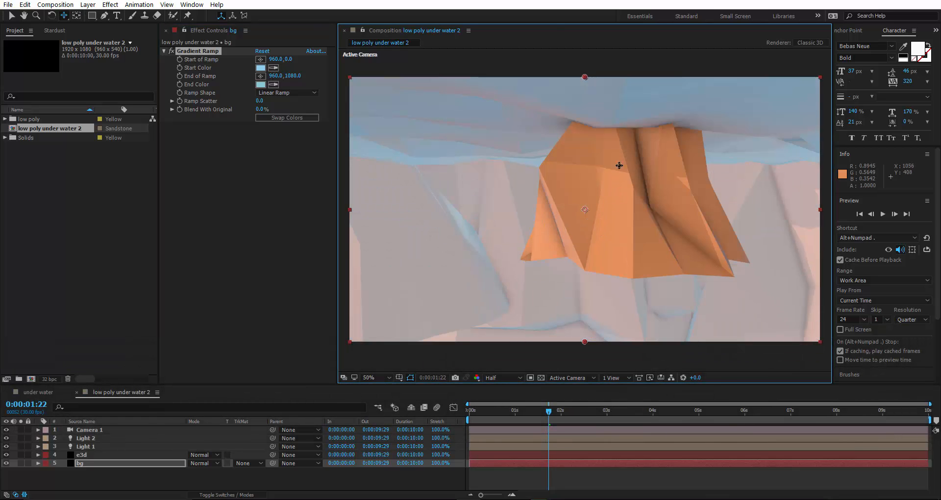
{"action": "left_click_drag", "start_coordinate": [613, 164], "coordinate": [618, 192]}
{"action": "key", "text": "ctrl+s"}
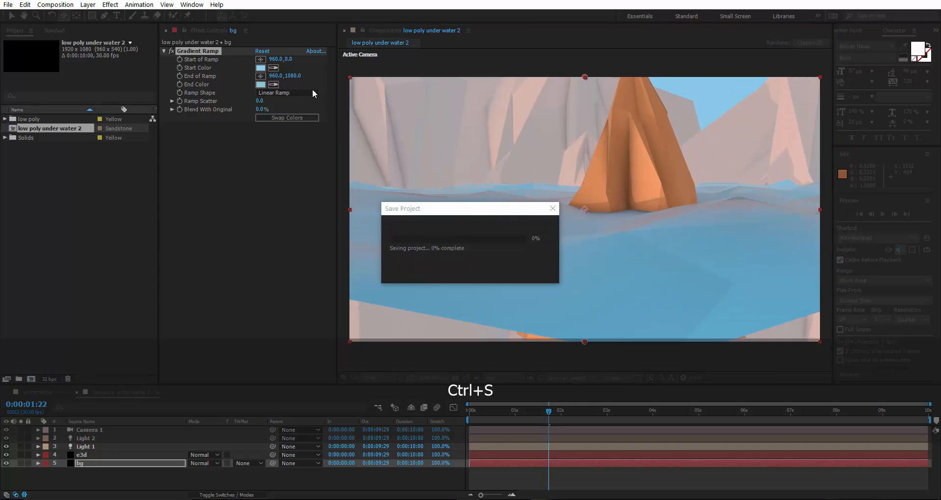
- Duplicate the water plane in the e3d layer's scene setup and rotate the copy to an X orientation of 270° so it stands upright
{"action": "left_click", "coordinate": [104, 454]}
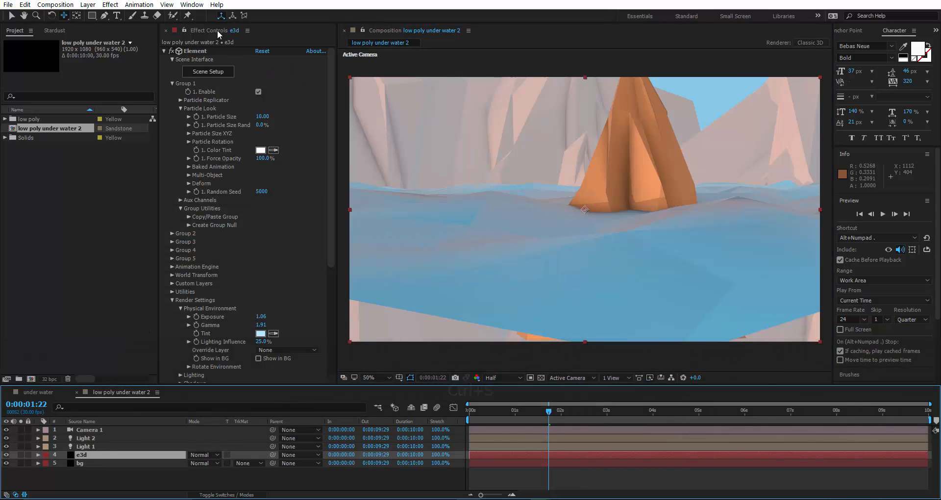
{"action": "left_click", "coordinate": [208, 72]}
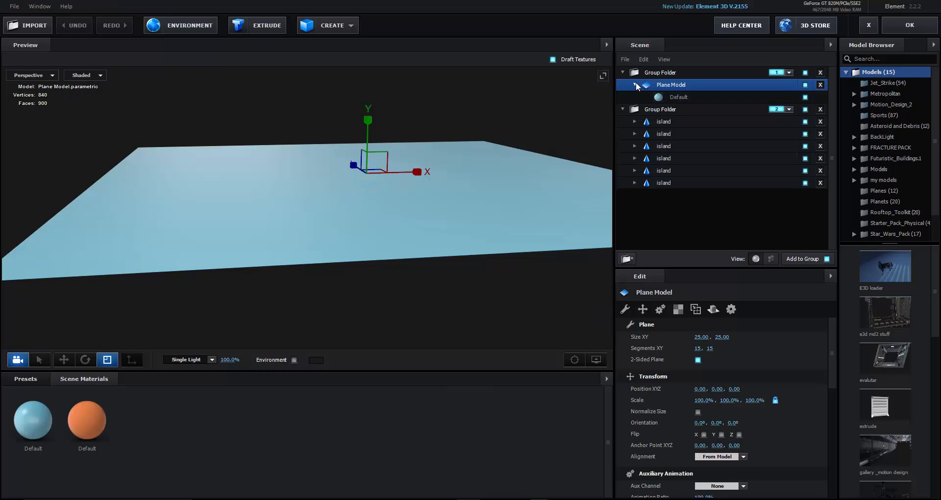
{"action": "left_click", "coordinate": [635, 84]}
{"action": "left_click", "coordinate": [623, 97]}
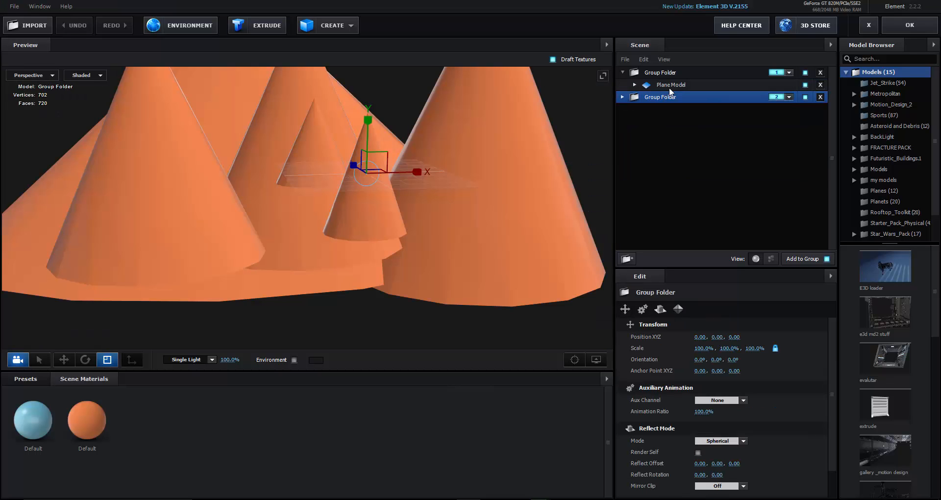
{"action": "left_click", "coordinate": [669, 86]}
{"action": "scroll", "coordinate": [454, 174], "scroll_direction": "down", "scroll_amount": 3}
{"action": "scroll", "coordinate": [456, 173], "scroll_direction": "up", "scroll_amount": 2}
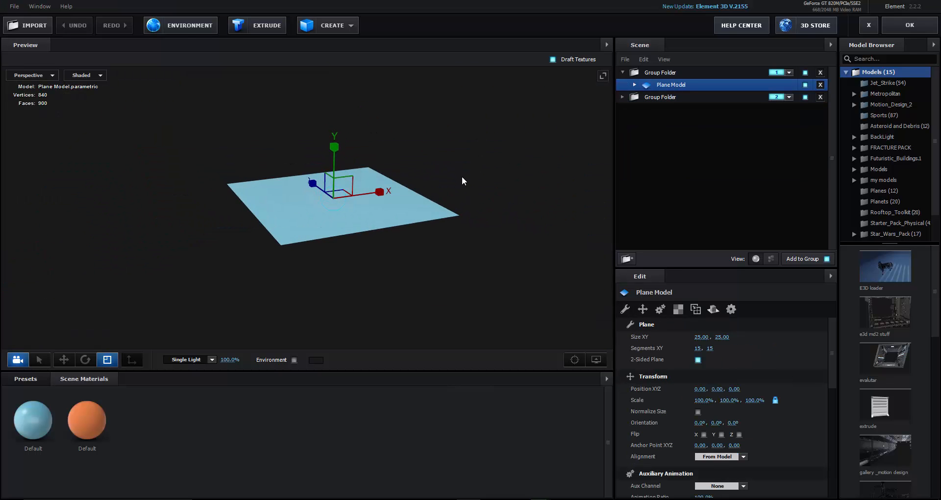
{"action": "key", "text": "w"}
{"action": "key", "text": "e"}
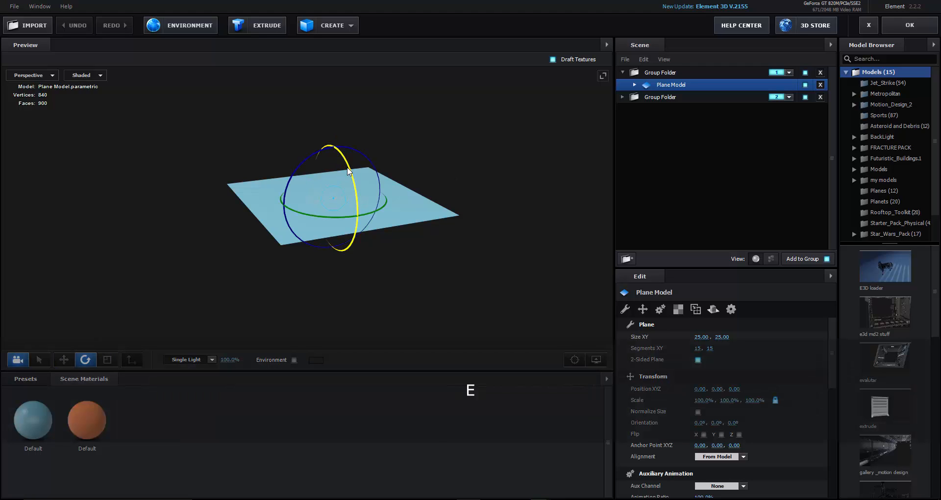
{"action": "left_click_drag", "start_coordinate": [348, 171], "coordinate": [362, 276]}
- Move the upright plane below the water's front edge, to about 0, -12.52, -12.27, and apply the scene setup
{"action": "key", "text": "w"}
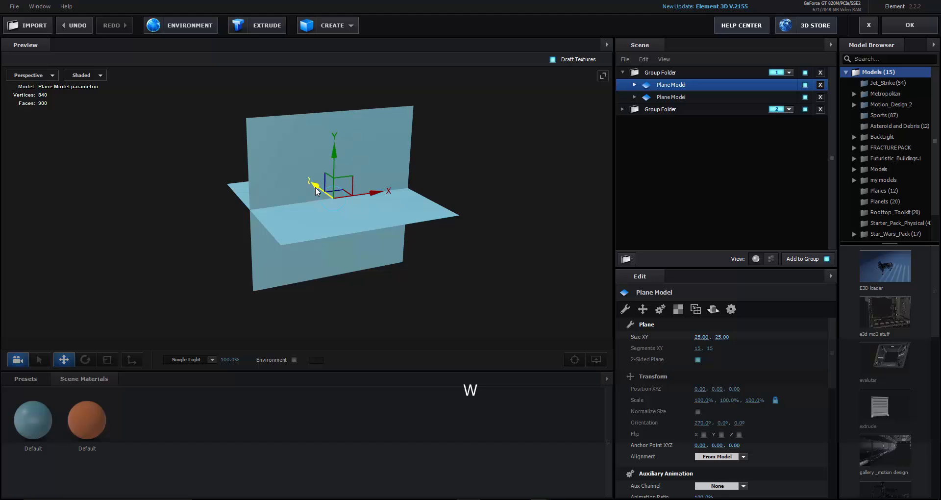
{"action": "left_click_drag", "start_coordinate": [316, 187], "coordinate": [362, 226]}
{"action": "left_click_drag", "start_coordinate": [427, 170], "coordinate": [410, 241]}
{"action": "left_click_drag", "start_coordinate": [383, 275], "coordinate": [371, 278]}
{"action": "left_click_drag", "start_coordinate": [417, 239], "coordinate": [417, 245]}
{"action": "left_click", "coordinate": [904, 31]}
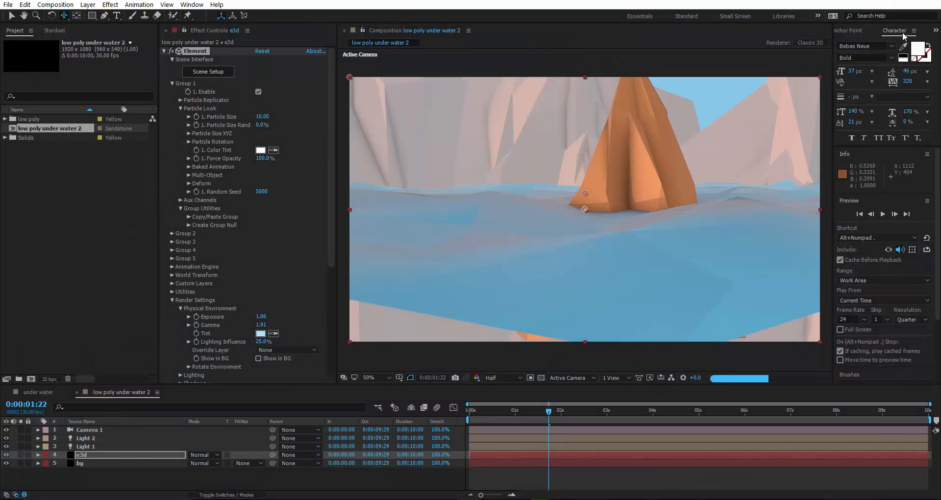
- Pull the camera back and raise it to frame the upright water plane with the waterline near the top
{"action": "key", "text": "c"}
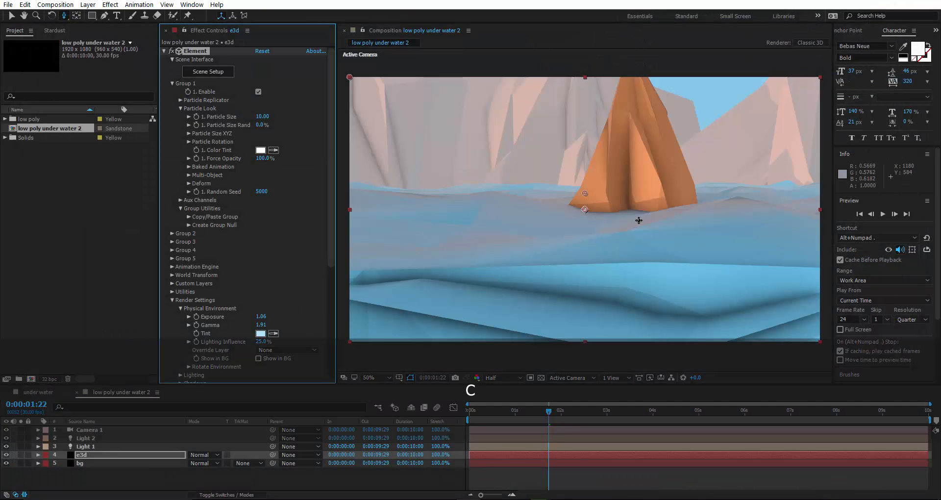
{"action": "left_click_drag", "start_coordinate": [635, 190], "coordinate": [645, 137]}
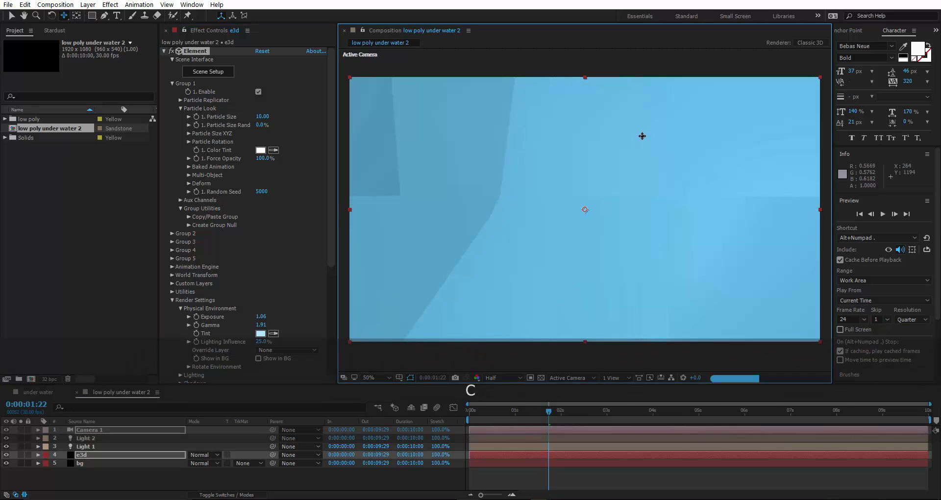
{"action": "key", "text": "c"}
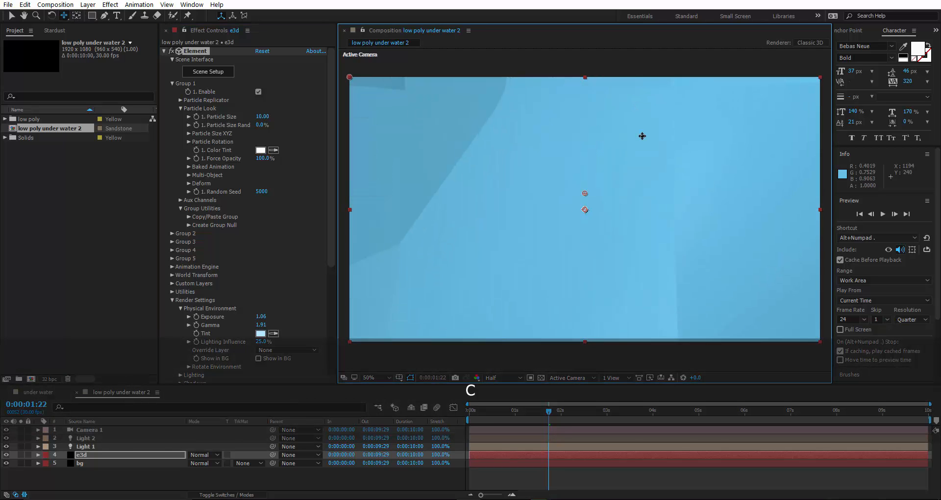
{"action": "left_click_drag", "start_coordinate": [642, 136], "coordinate": [603, 161]}
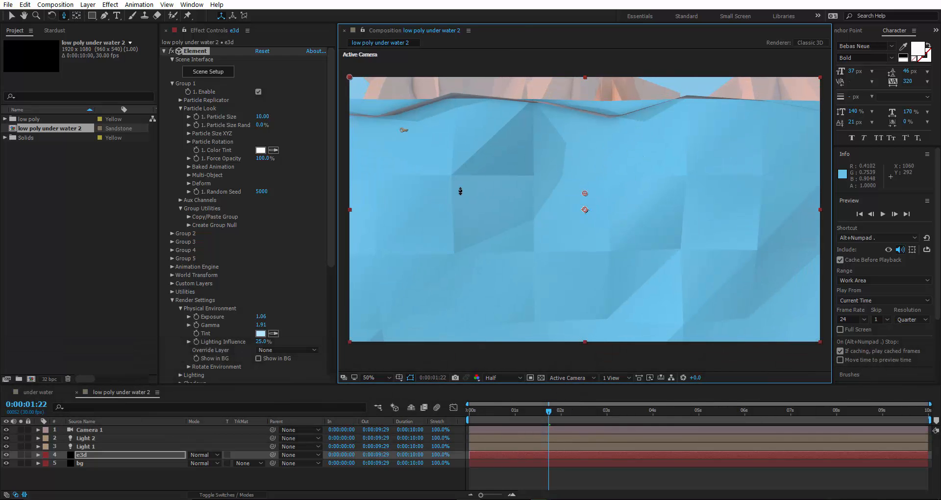
- Reopen the e3d scene setup and rename the upright plane model to "under water"
{"action": "left_click", "coordinate": [202, 71]}
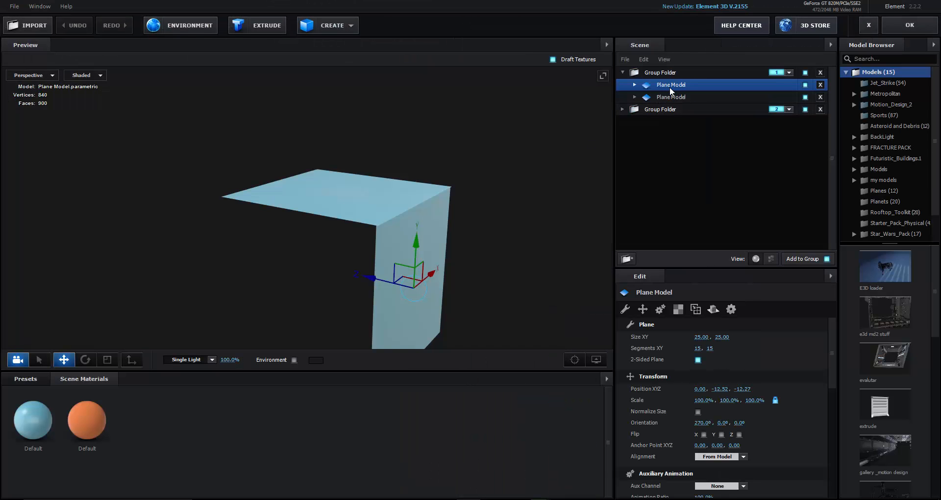
{"action": "double_click", "coordinate": [670, 87]}
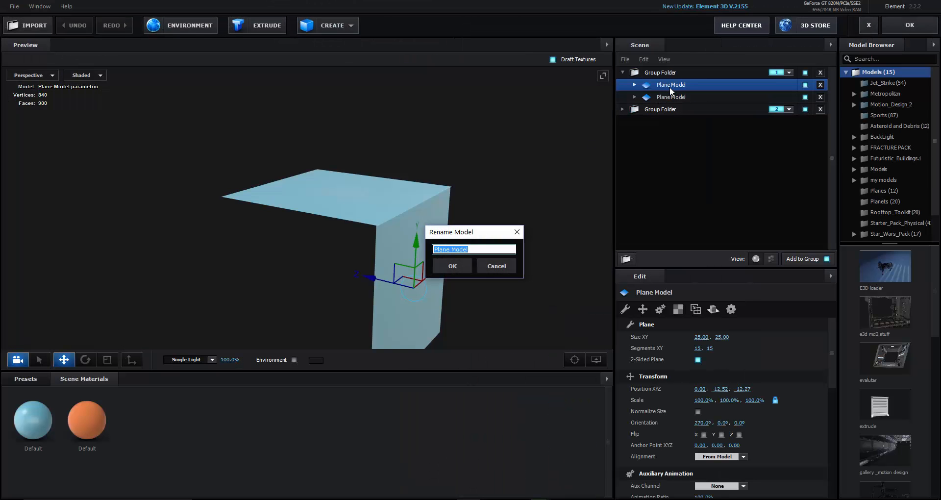
{"action": "type", "text": "unde"}
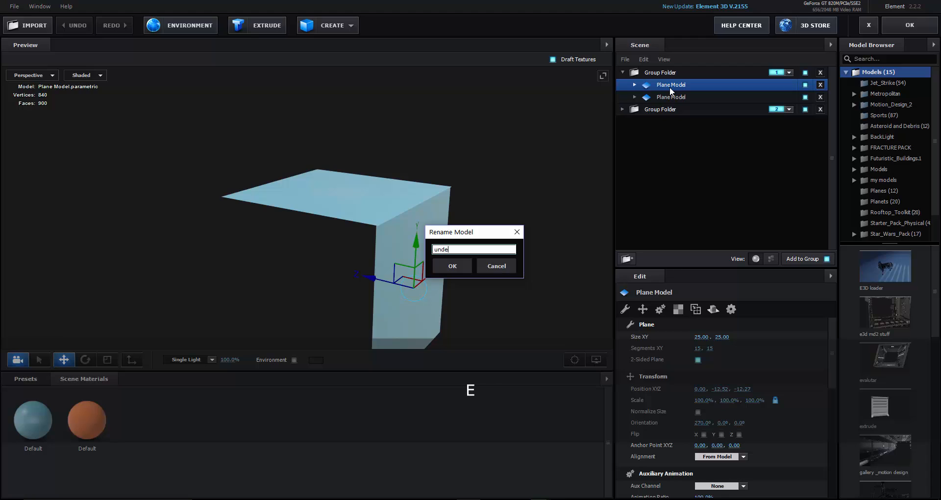
{"action": "type", "text": "r water"}
{"action": "key", "text": "Return"}
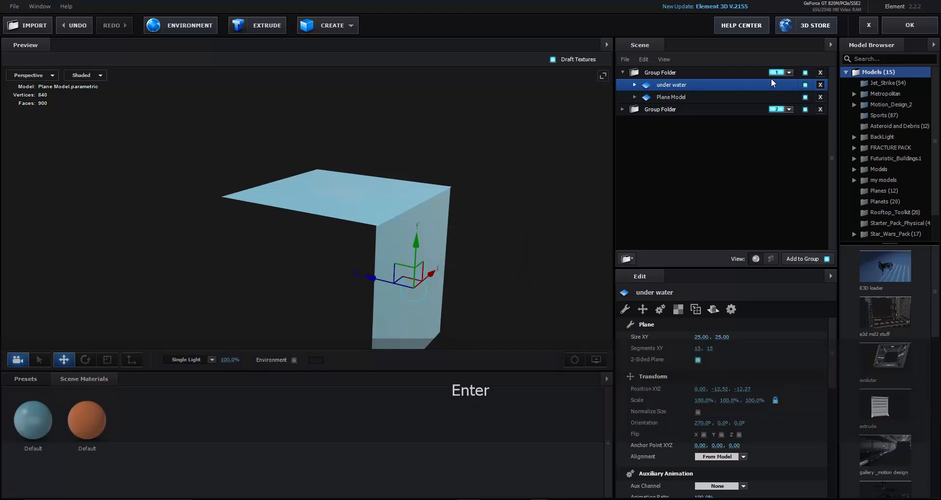
- Duplicate the blue water material and apply the copy to the under water plane
{"action": "left_click_drag", "start_coordinate": [482, 244], "coordinate": [466, 235]}
{"action": "scroll", "coordinate": [466, 234], "scroll_direction": "up", "scroll_amount": 3}
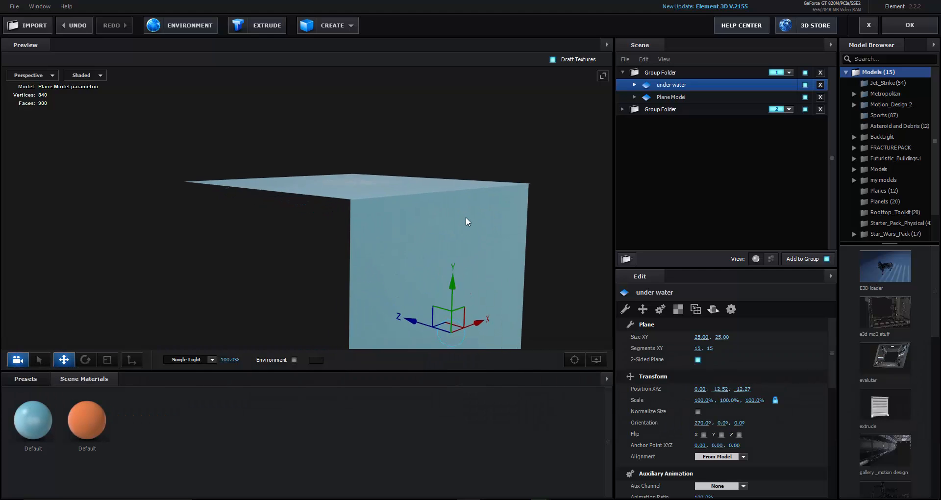
{"action": "right_click", "coordinate": [24, 425]}
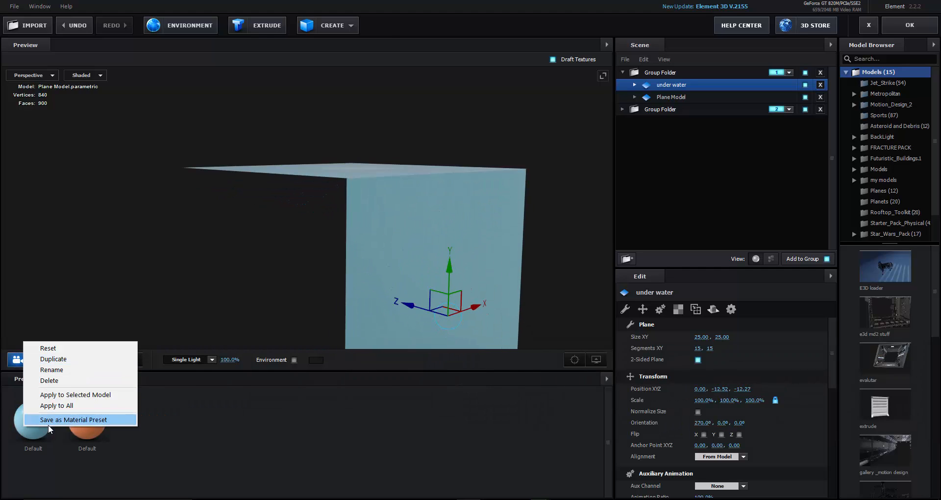
{"action": "right_click", "coordinate": [194, 414]}
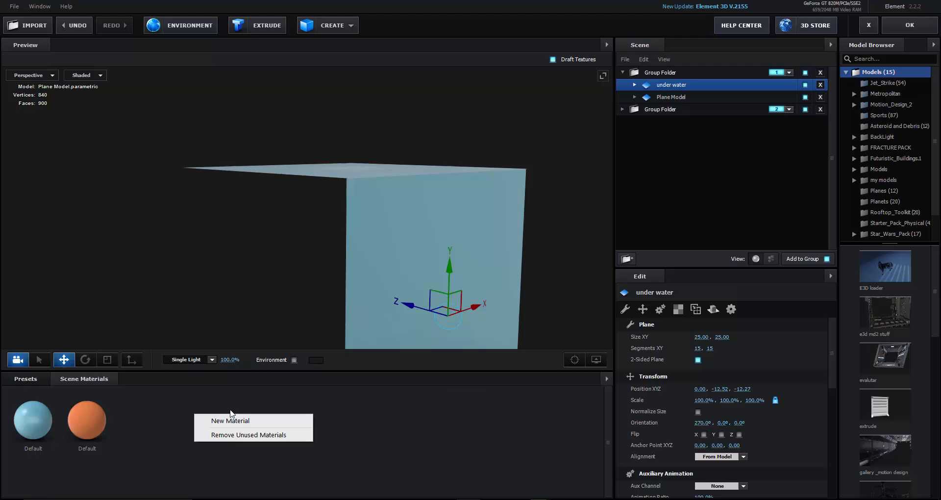
{"action": "right_click", "coordinate": [34, 420]}
{"action": "left_click", "coordinate": [54, 353]}
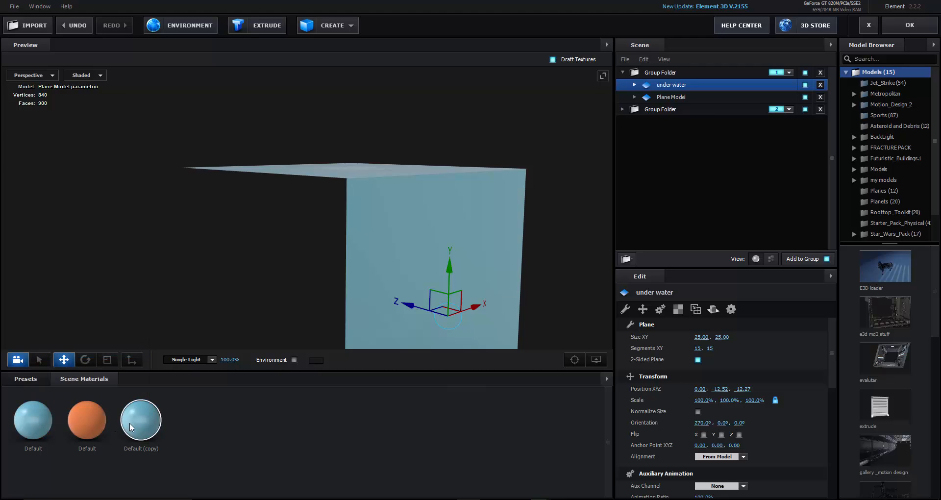
{"action": "left_click_drag", "start_coordinate": [131, 428], "coordinate": [418, 257]}
- Set the copied material's diffuse color to a darker teal blue, 2E6879
{"action": "left_click", "coordinate": [139, 425]}
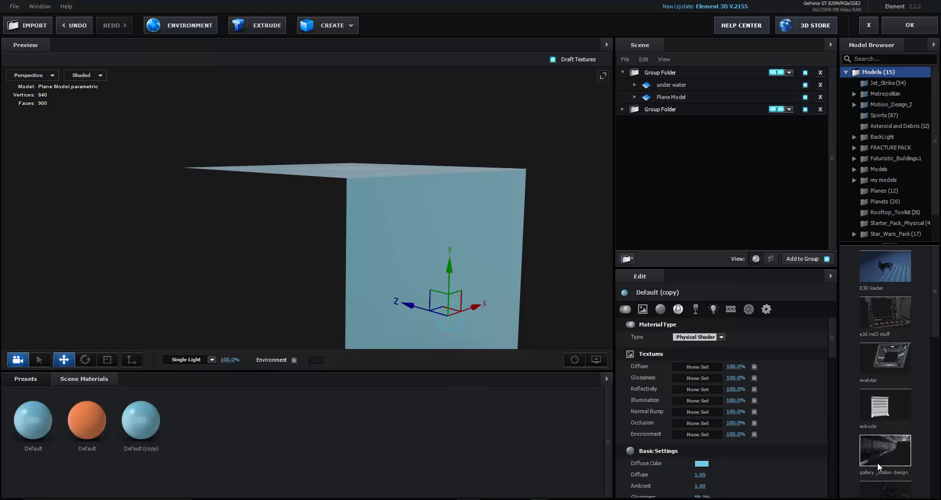
{"action": "scroll", "coordinate": [722, 427], "scroll_direction": "down", "scroll_amount": 3}
{"action": "left_click", "coordinate": [702, 395]}
{"action": "left_click", "coordinate": [693, 411]}
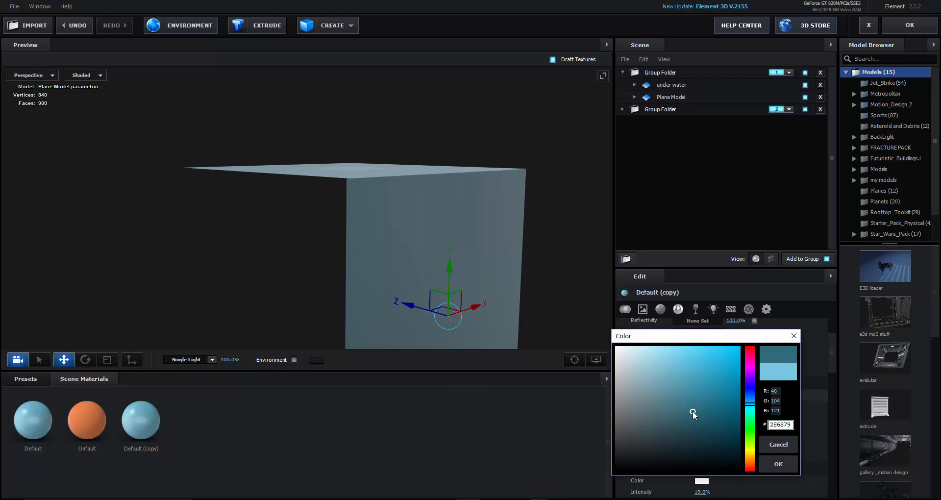
{"action": "left_click", "coordinate": [768, 466]}
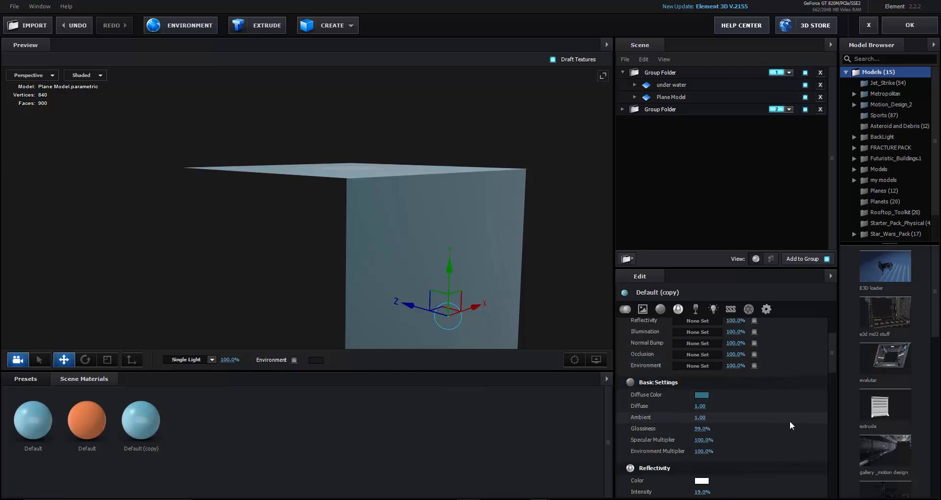
- Set the copied material's Force Opacity to 42%, apply the scene setup and adjust the camera around the submerged rock
{"action": "scroll", "coordinate": [783, 422], "scroll_direction": "down", "scroll_amount": 5}
{"action": "scroll", "coordinate": [784, 422], "scroll_direction": "down", "scroll_amount": 5}
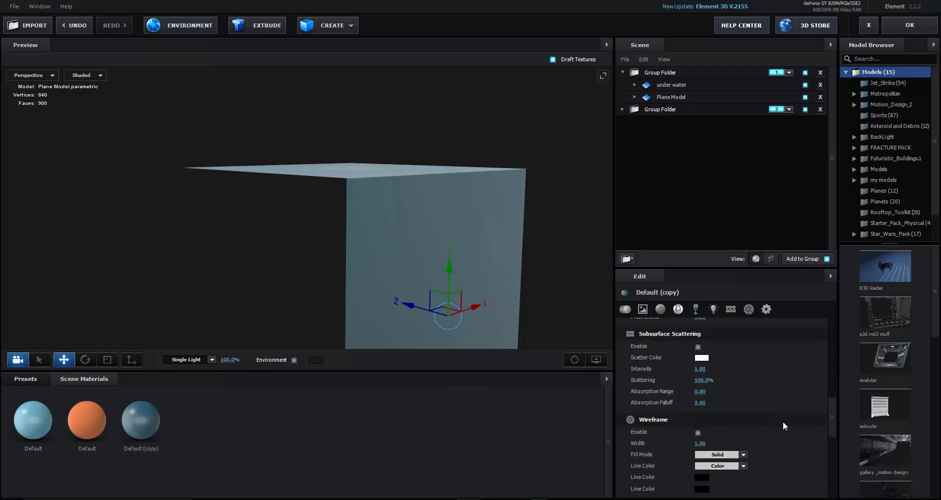
{"action": "scroll", "coordinate": [758, 434], "scroll_direction": "down", "scroll_amount": 3}
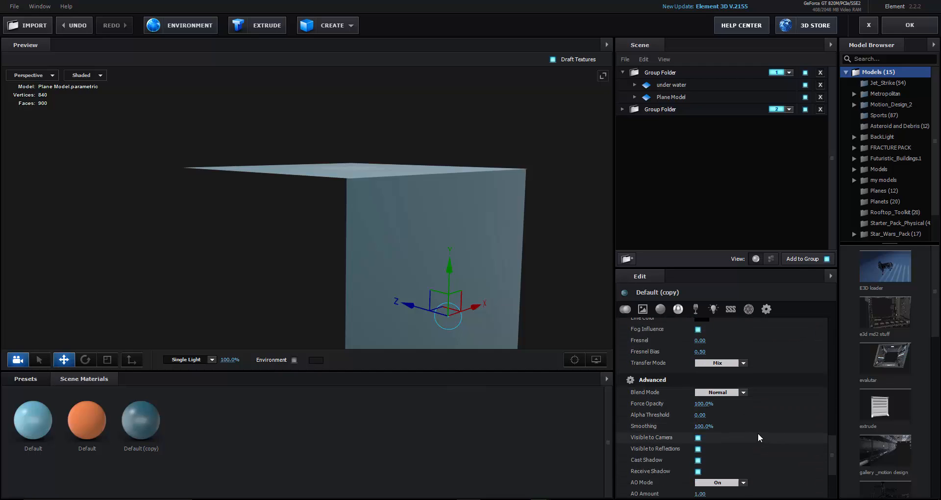
{"action": "left_click_drag", "start_coordinate": [703, 384], "coordinate": [680, 390]}
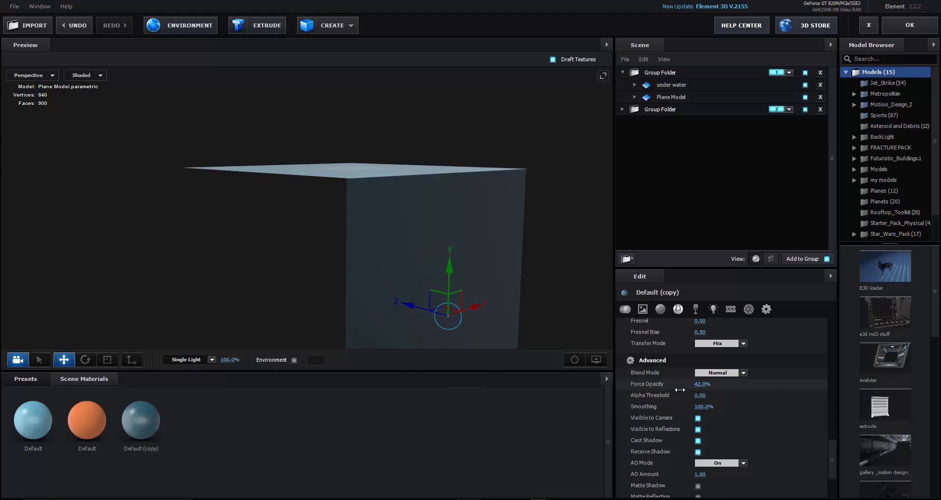
{"action": "left_click", "coordinate": [910, 26]}
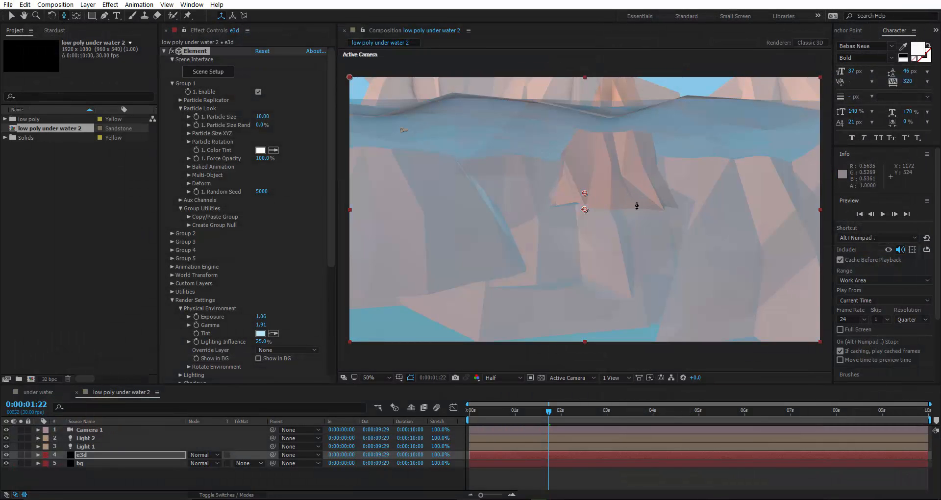
{"action": "key", "text": "c"}
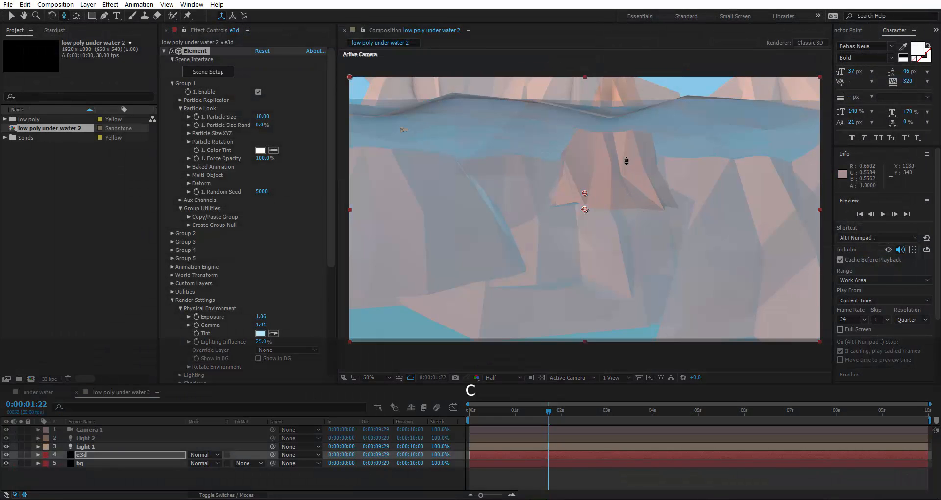
{"action": "left_click_drag", "start_coordinate": [627, 178], "coordinate": [622, 216]}
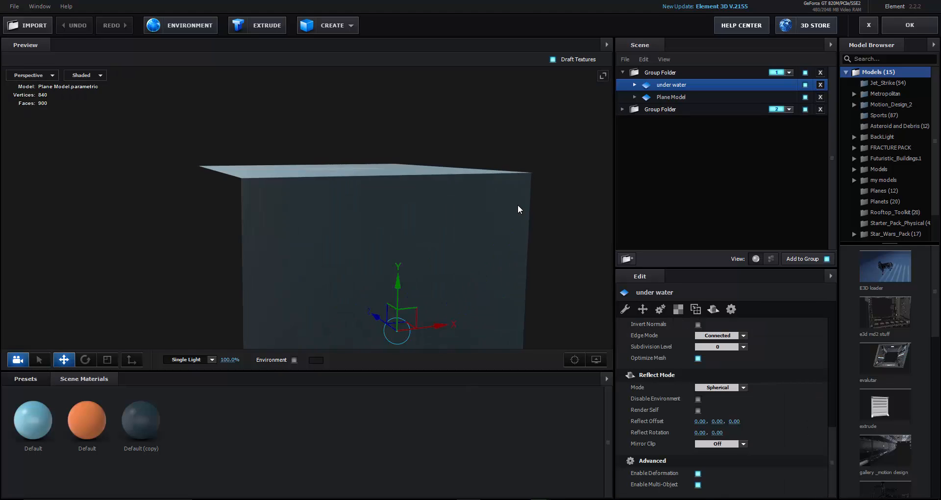
- Add a new group folder at the top level of the scene, outside the water folder, and assign it to group 3
{"action": "left_click", "coordinate": [624, 73]}
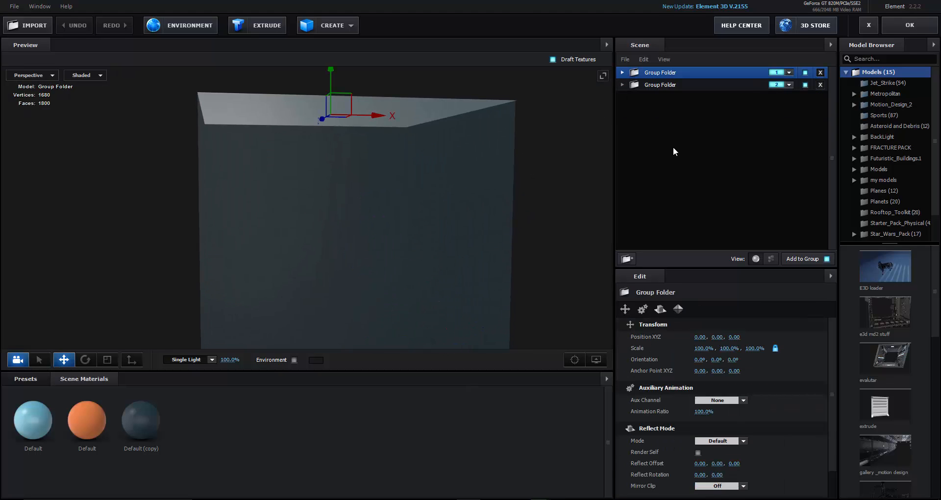
{"action": "left_click", "coordinate": [627, 259]}
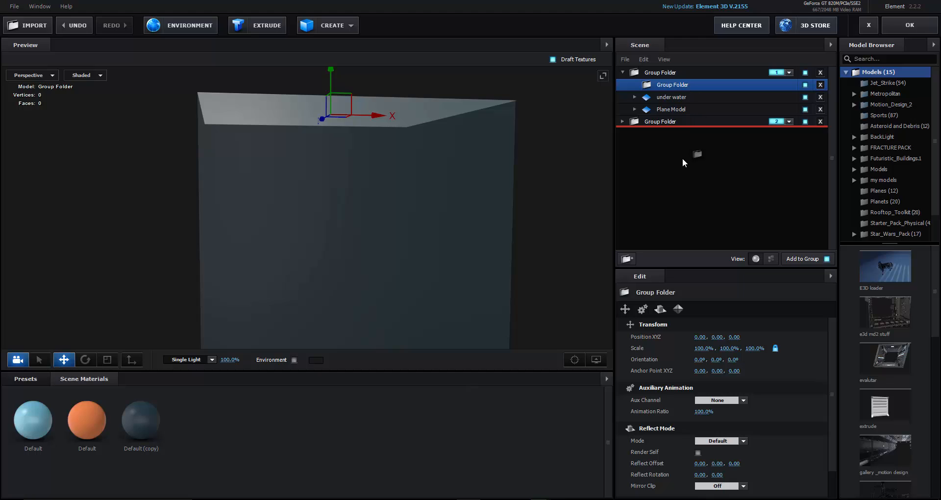
{"action": "left_click", "coordinate": [623, 72]}
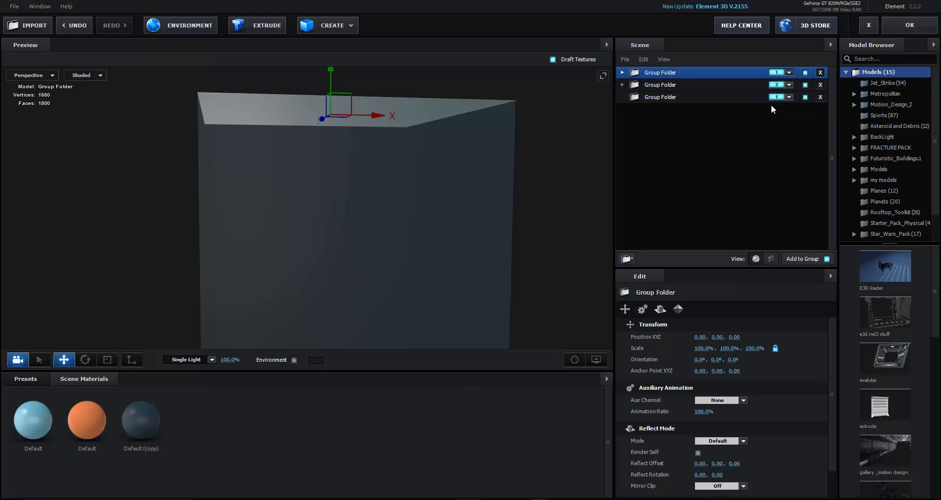
{"action": "left_click", "coordinate": [789, 97]}
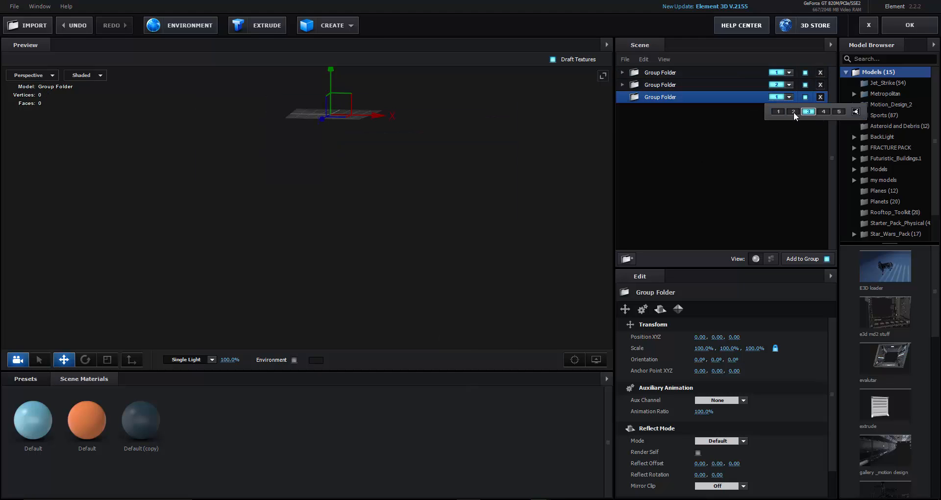
- Rename the new group folder as fish
{"action": "double_click", "coordinate": [649, 98]}
{"action": "type", "text": "fl"}
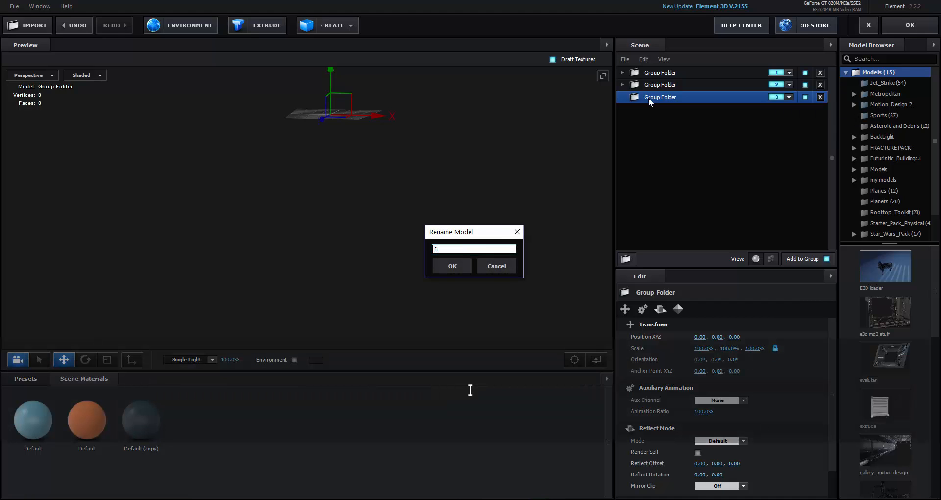
{"action": "key", "text": "Return"}
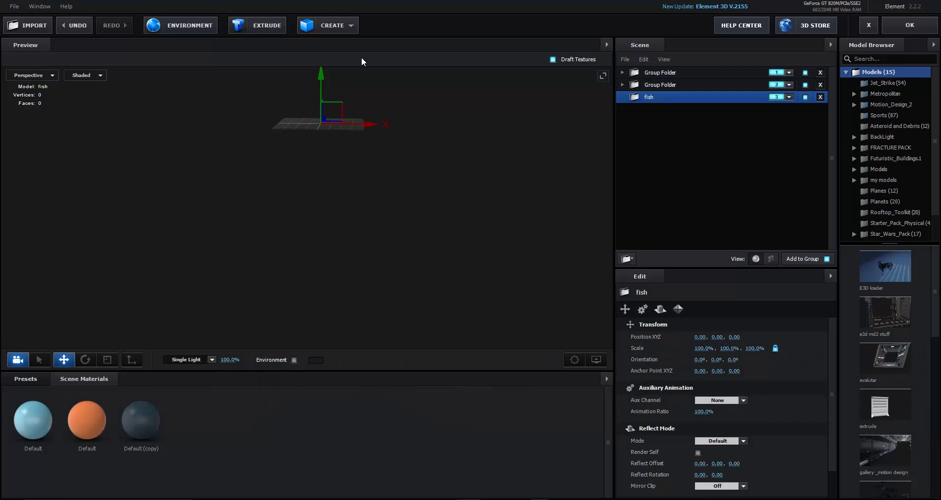
- Create a cone model inside the fish folder
{"action": "left_click", "coordinate": [339, 26]}
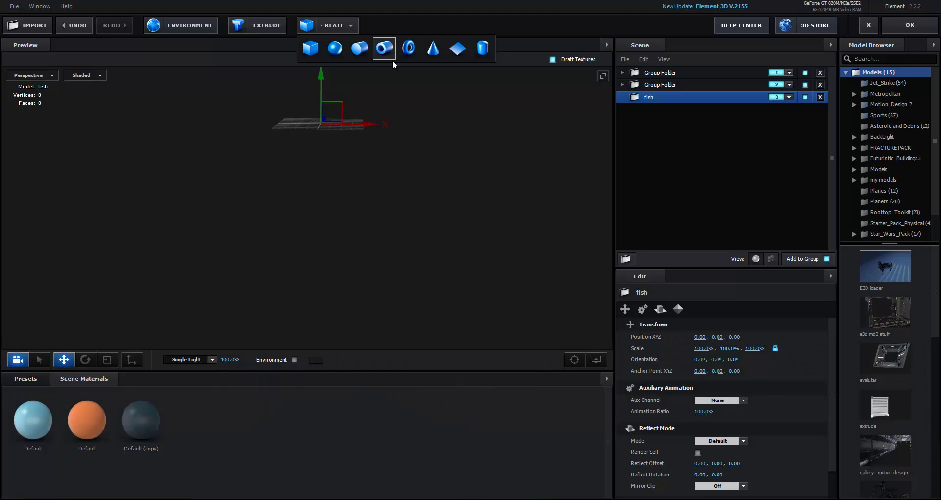
{"action": "left_click", "coordinate": [433, 49]}
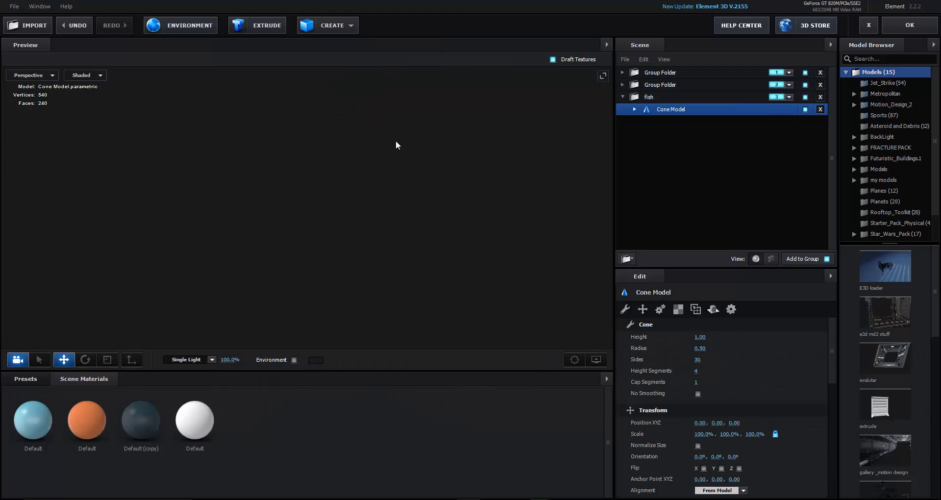
{"action": "scroll", "coordinate": [436, 127], "scroll_direction": "up", "scroll_amount": 3}
{"action": "mouse_move", "coordinate": [441, 126]}
{"action": "left_mouse_down"}
{"action": "mouse_move", "coordinate": [448, 148]}
{"action": "mouse_move", "coordinate": [446, 128]}
{"action": "left_mouse_up"}
{"action": "scroll", "coordinate": [398, 147], "scroll_direction": "up", "scroll_amount": 3}
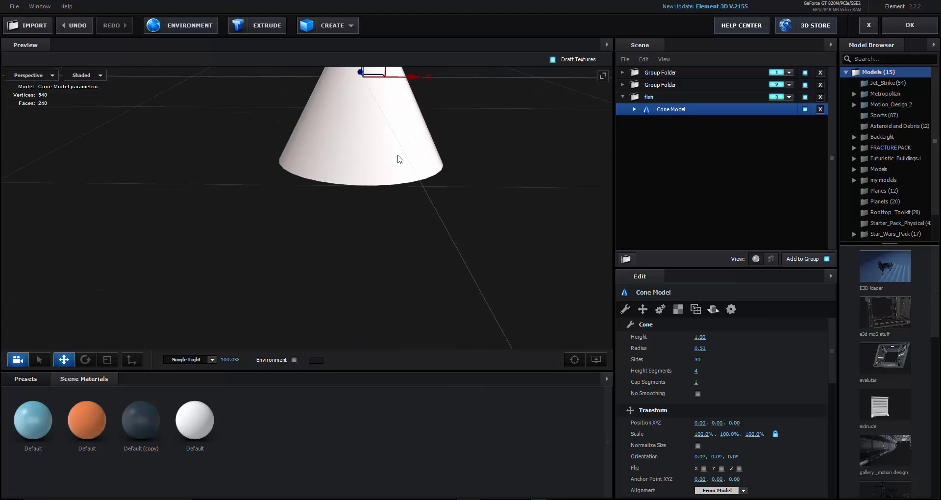
- Rotate the cone to a Z orientation of 90° and shorten it to about 54% scale along Y
{"action": "key", "text": "e"}
{"action": "key", "text": "shift"}
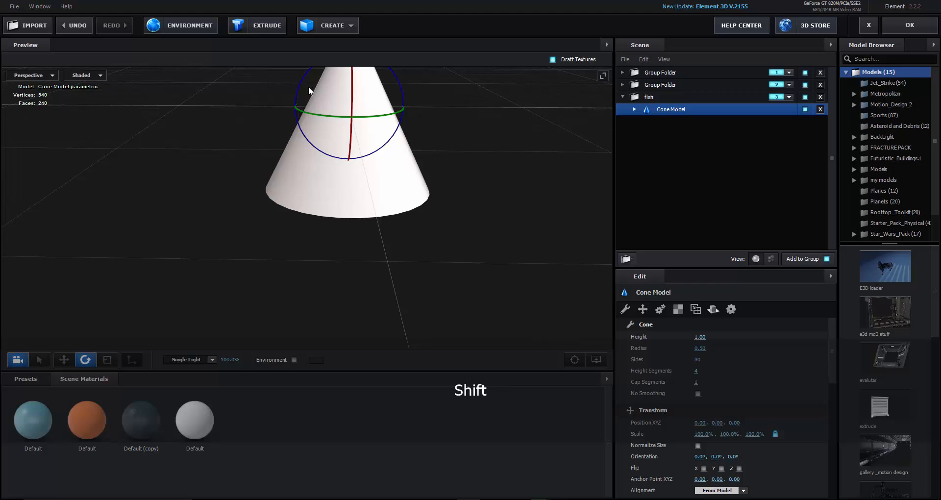
{"action": "left_click_drag", "start_coordinate": [302, 80], "coordinate": [251, 160]}
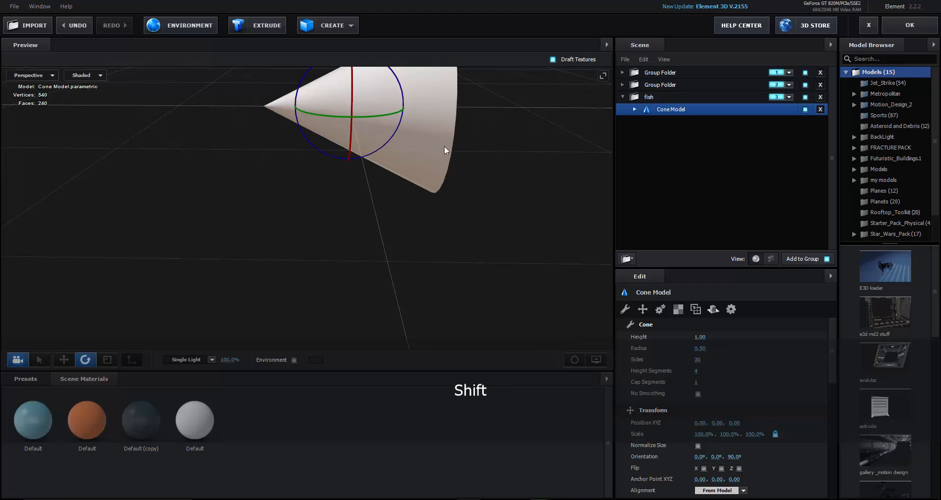
{"action": "key", "text": "r"}
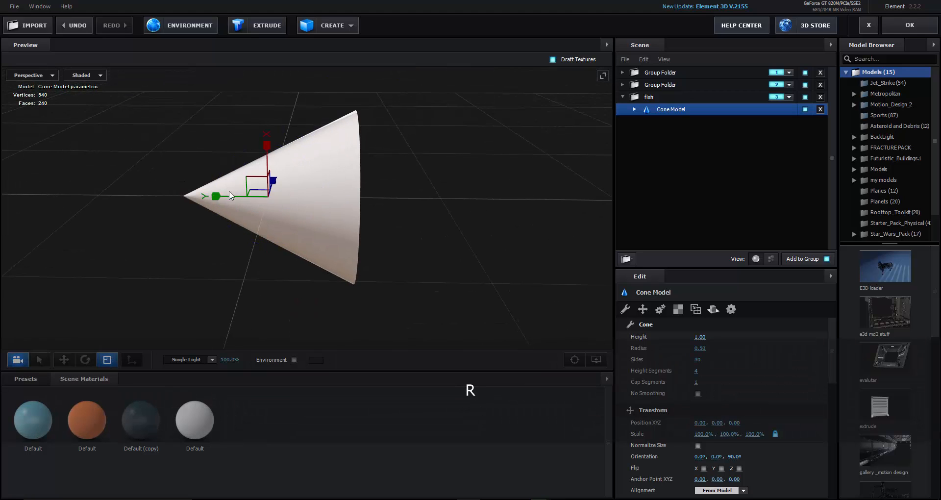
{"action": "left_click_drag", "start_coordinate": [230, 196], "coordinate": [275, 198]}
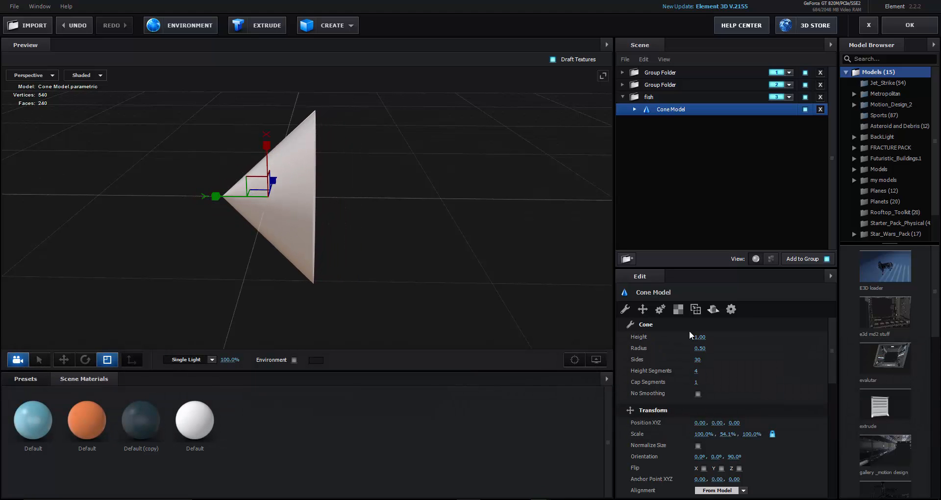
- Turn on No Smoothing for the cone and set its sides to 12
{"action": "left_click", "coordinate": [698, 393]}
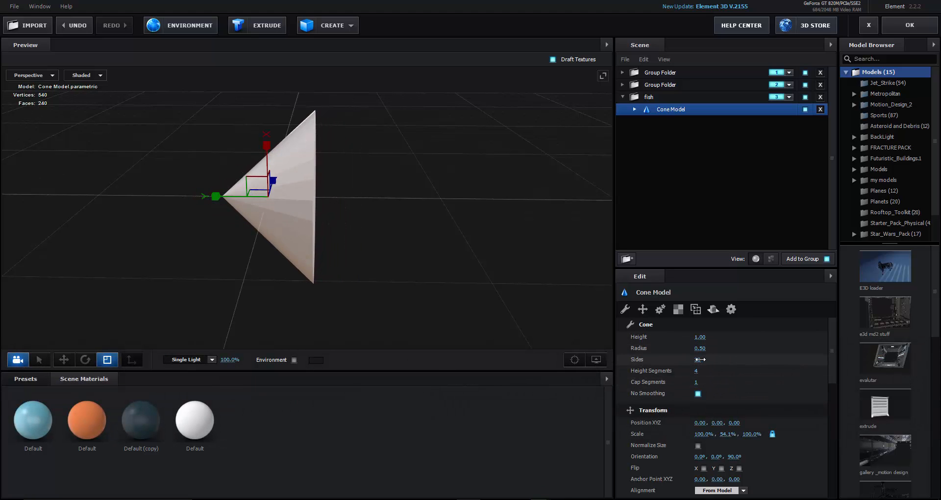
{"action": "left_click", "coordinate": [700, 360]}
{"action": "type", "text": "12"}
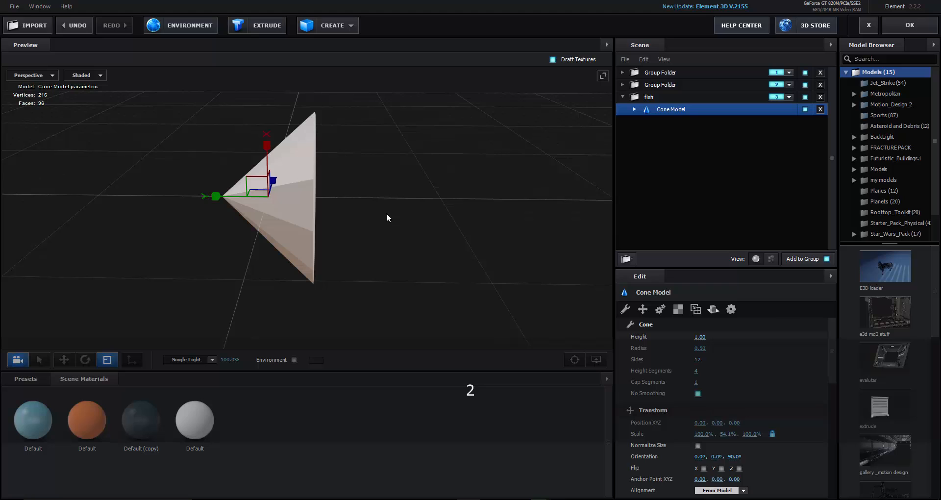
- Duplicate the cone, offset the copy to about 0.50 along X and rotate it to a Z orientation of 270°
{"action": "type", "text": "w"}
{"action": "left_click_drag", "start_coordinate": [314, 201], "coordinate": [401, 199]}
{"action": "key", "text": "e"}
{"action": "left_click_drag", "start_coordinate": [311, 166], "coordinate": [461, 160]}
{"action": "left_click_drag", "start_coordinate": [519, 193], "coordinate": [473, 278]}
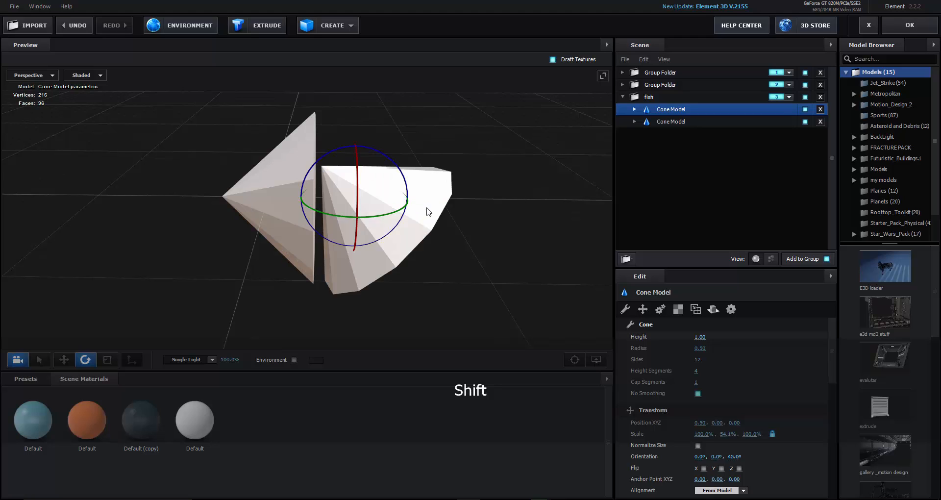
{"action": "mouse_move", "coordinate": [378, 140]}
{"action": "left_mouse_down"}
{"action": "mouse_move", "coordinate": [408, 137]}
{"action": "mouse_move", "coordinate": [345, 152]}
{"action": "mouse_move", "coordinate": [383, 137]}
{"action": "left_mouse_up"}
- Stretch the copied cone to about 92% along Y, join its base to the first cone at about X 0.73, and apply the scene setup
{"action": "key", "text": "w"}
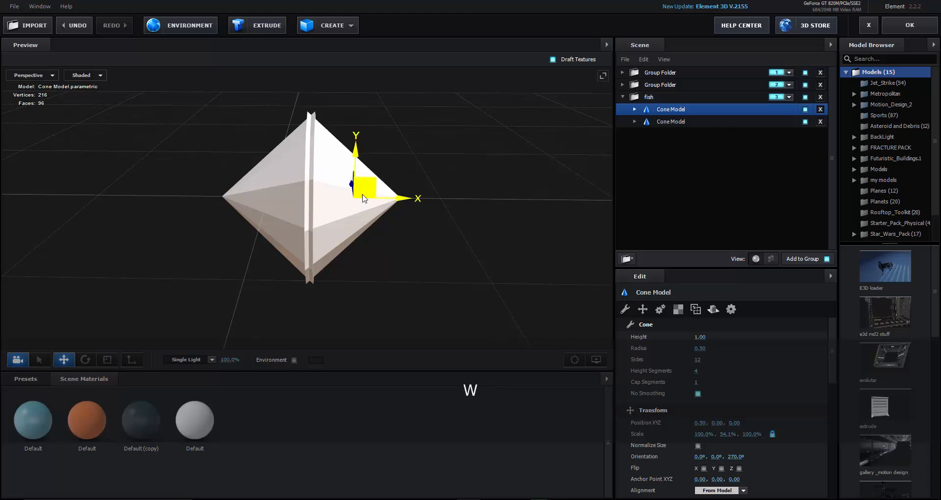
{"action": "left_click_drag", "start_coordinate": [394, 199], "coordinate": [419, 199]}
{"action": "key", "text": "ctrl+z"}
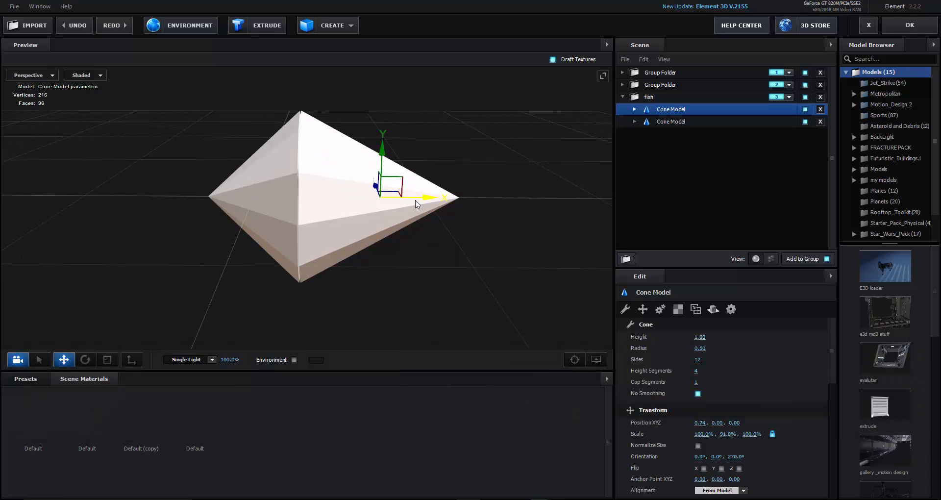
{"action": "left_click_drag", "start_coordinate": [430, 238], "coordinate": [328, 233]}
{"action": "scroll", "coordinate": [328, 233], "scroll_direction": "down", "scroll_amount": 3}
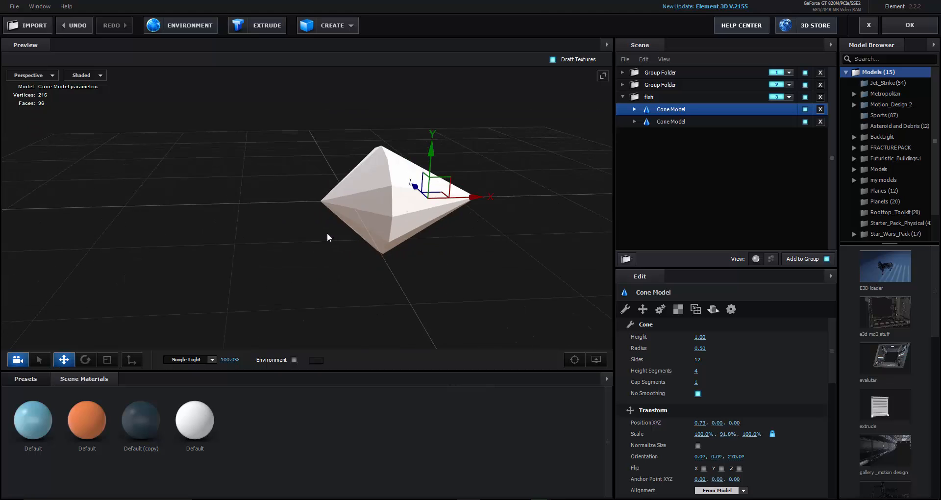
{"action": "scroll", "coordinate": [326, 236], "scroll_direction": "up", "scroll_amount": 3}
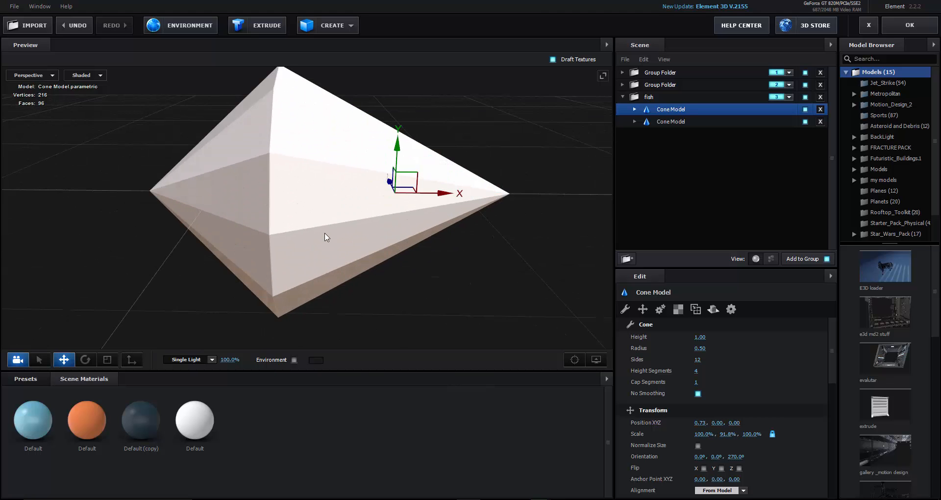
{"action": "scroll", "coordinate": [296, 218], "scroll_direction": "up", "scroll_amount": 3}
{"action": "scroll", "coordinate": [320, 191], "scroll_direction": "down", "scroll_amount": 5}
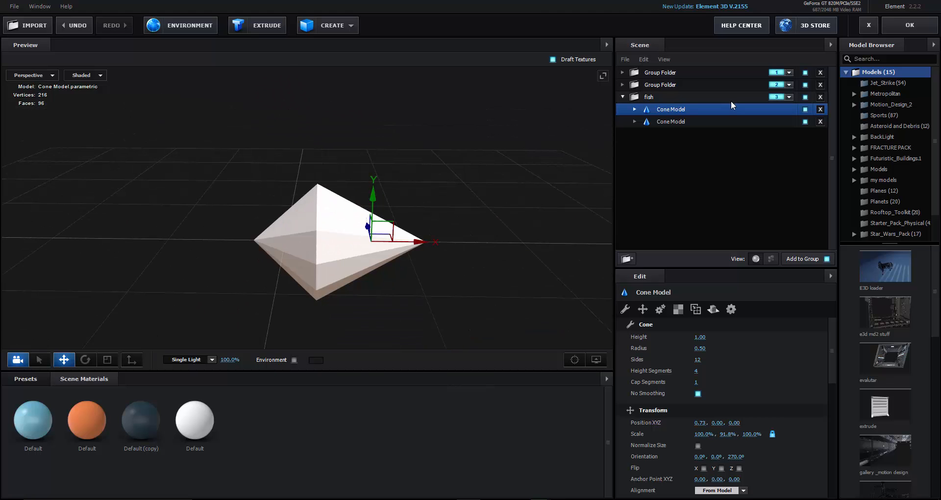
{"action": "left_click", "coordinate": [685, 96]}
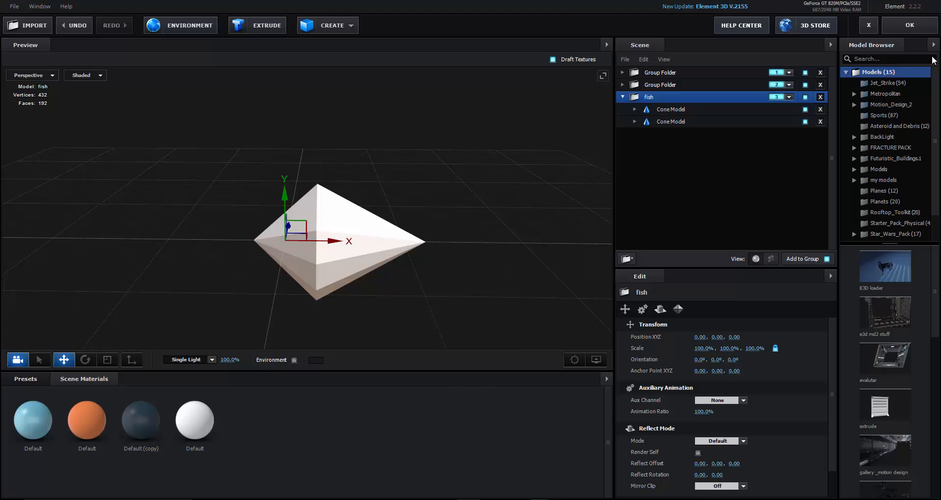
{"action": "left_click", "coordinate": [913, 25]}
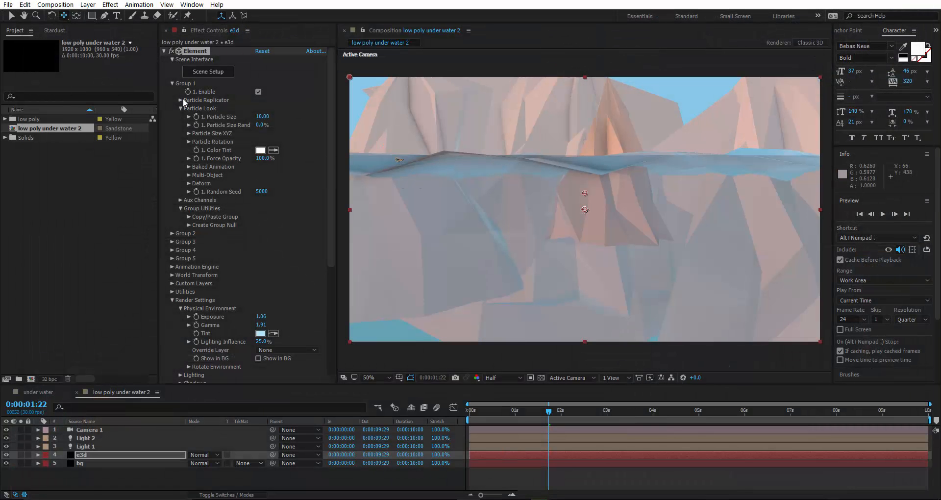
- Increase Group 3's Particle Size to about 42.7
{"action": "left_click", "coordinate": [173, 83]}
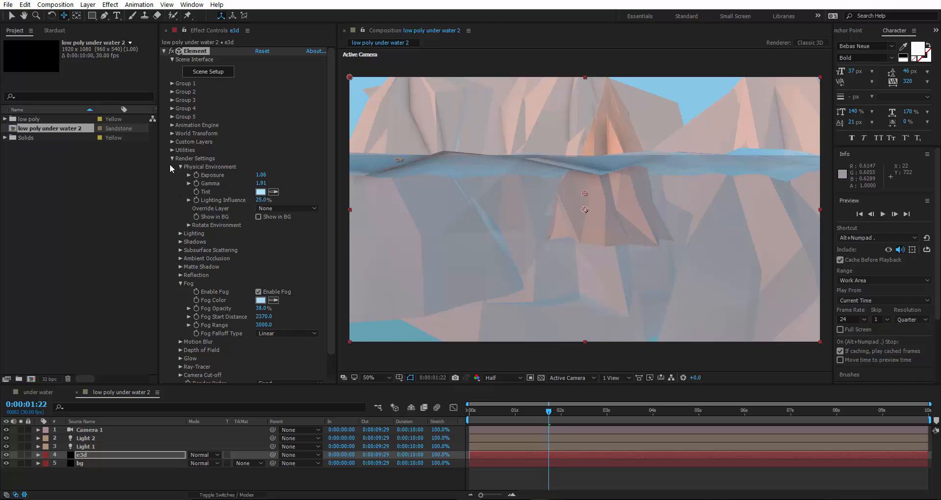
{"action": "left_click", "coordinate": [172, 158]}
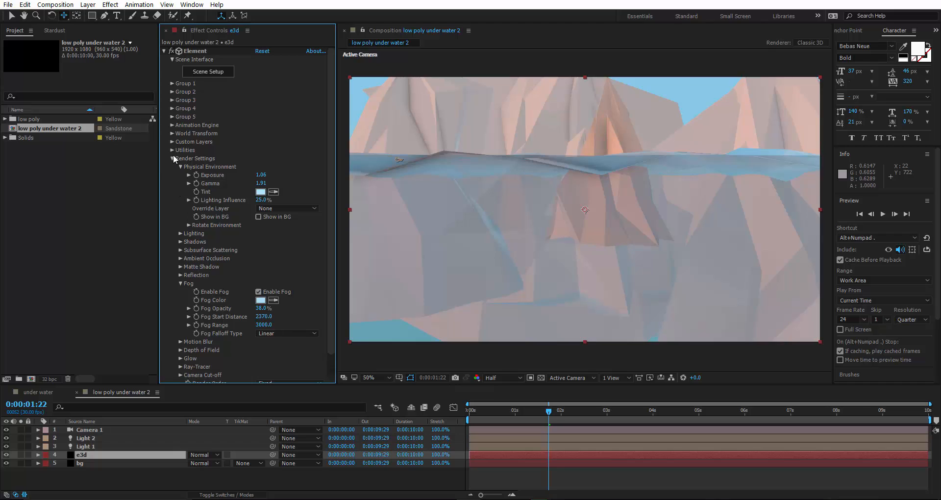
{"action": "left_click", "coordinate": [171, 100]}
{"action": "left_click", "coordinate": [180, 125]}
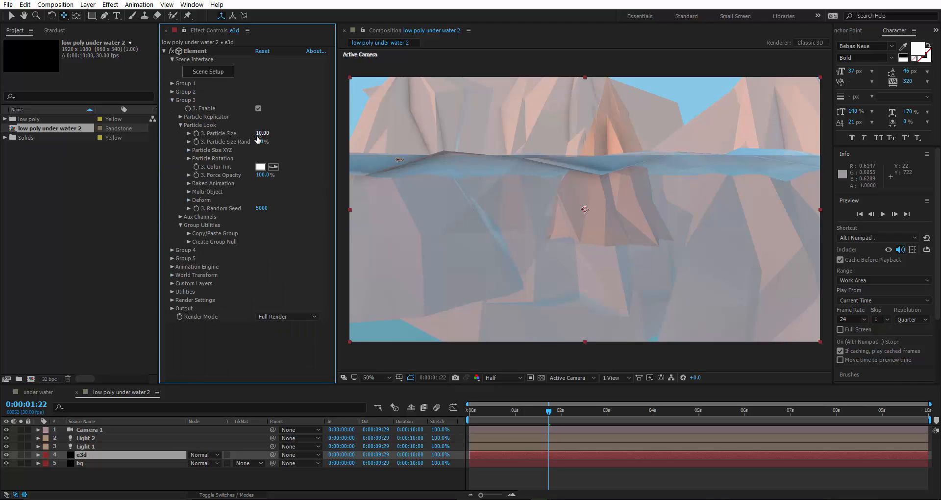
{"action": "left_click_drag", "start_coordinate": [257, 140], "coordinate": [311, 131]}
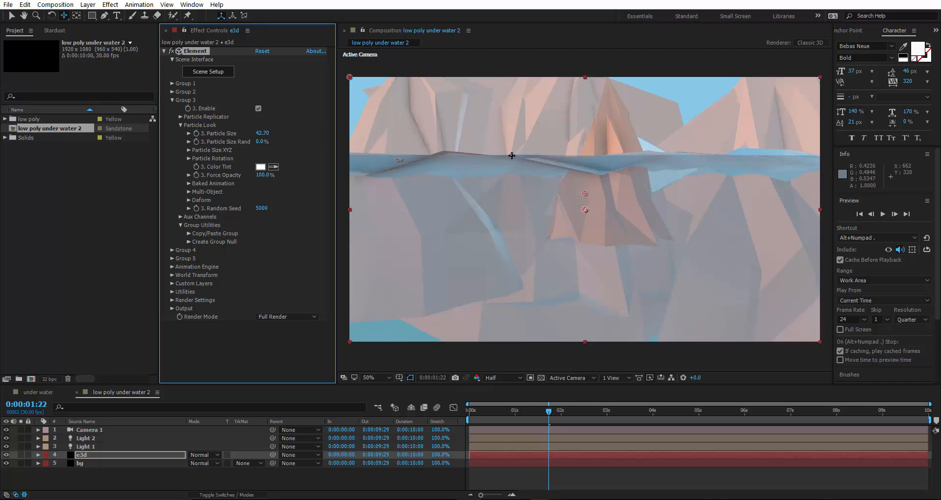
- Reframe the camera near the waterline so the central rock shows both above and below the water
{"action": "key", "text": "space"}
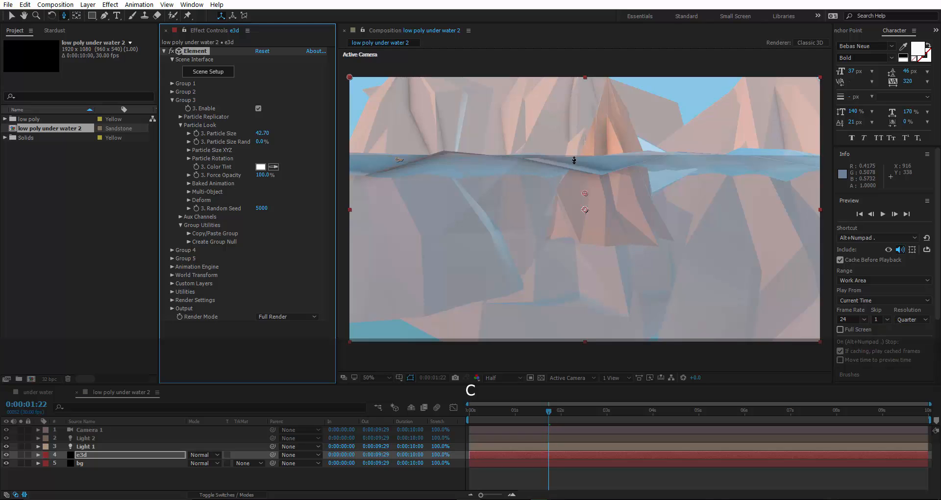
{"action": "left_click_drag", "start_coordinate": [575, 160], "coordinate": [511, 297]}
{"action": "scroll", "coordinate": [619, 171], "scroll_direction": "up", "scroll_amount": 4}
{"action": "scroll", "coordinate": [619, 171], "scroll_direction": "down", "scroll_amount": 4}
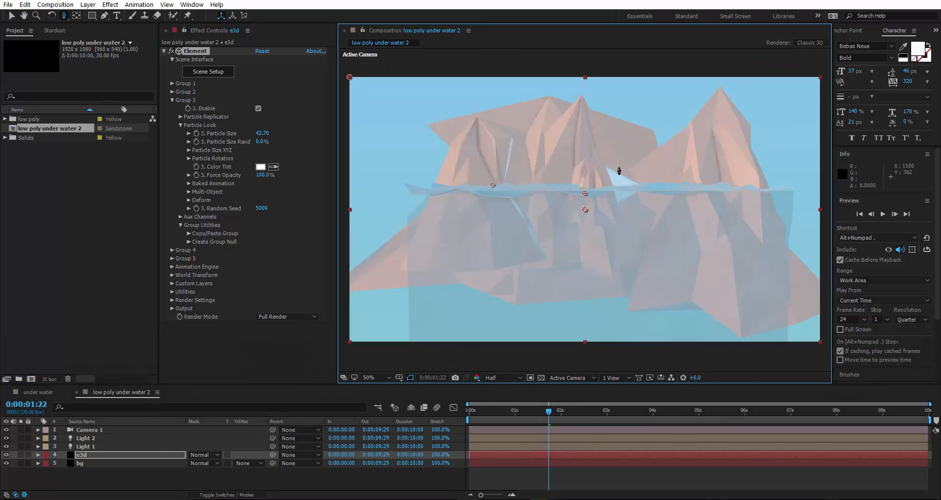
{"action": "key", "text": "c"}
{"action": "mouse_move", "coordinate": [627, 171]}
{"action": "left_mouse_down"}
{"action": "mouse_move", "coordinate": [728, 138]}
{"action": "mouse_move", "coordinate": [679, 157]}
{"action": "mouse_move", "coordinate": [636, 159]}
{"action": "mouse_move", "coordinate": [635, 177]}
{"action": "left_mouse_up"}
{"action": "key", "text": "c"}
{"action": "key", "text": "c"}
- Bring Group 3 closer to the camera by setting its Position Z to about -2590
{"action": "left_click", "coordinate": [180, 116]}
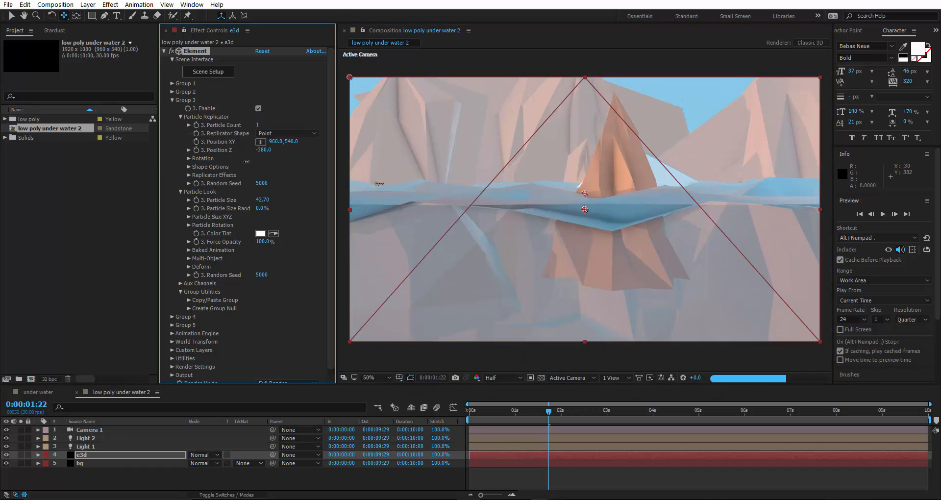
{"action": "left_click_drag", "start_coordinate": [208, 175], "coordinate": [196, 179]}
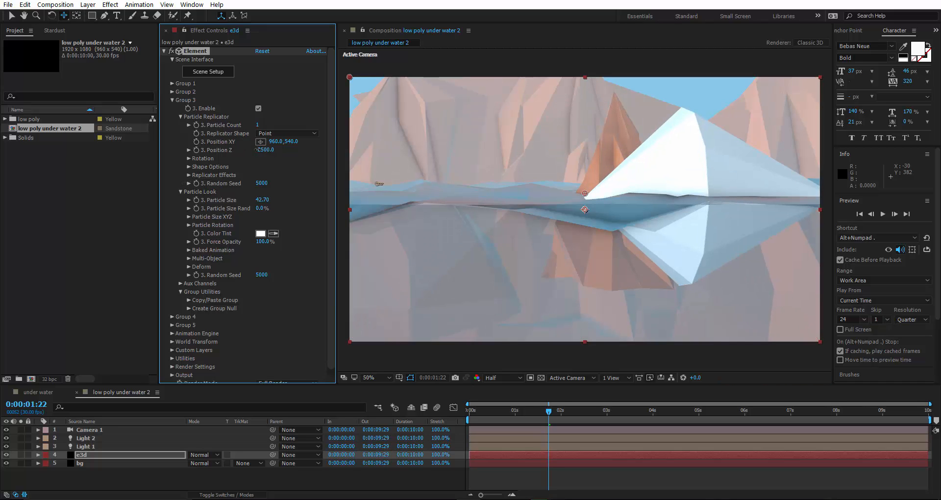
{"action": "left_click_drag", "start_coordinate": [257, 149], "coordinate": [254, 150]}
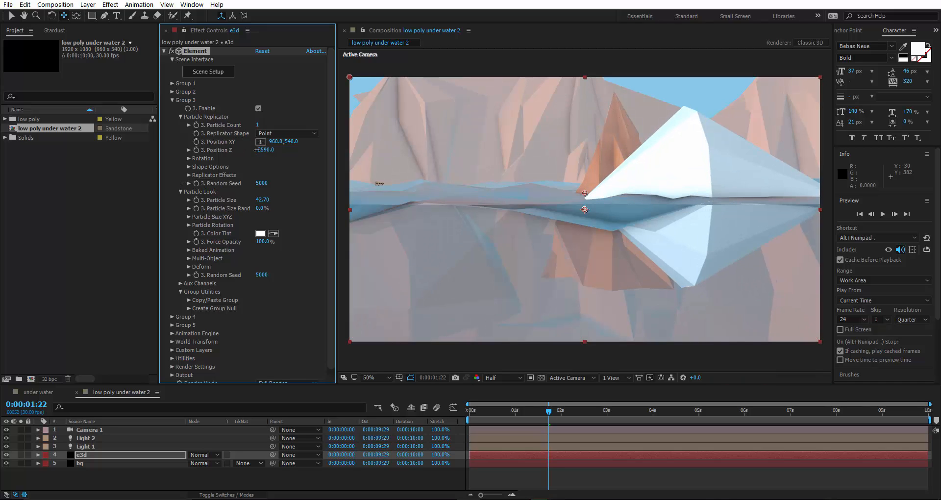
- Try a Particle Size of 12 for Group 3 and reduce it further to 5
{"action": "left_click", "coordinate": [264, 200]}
{"action": "type", "text": "12"}
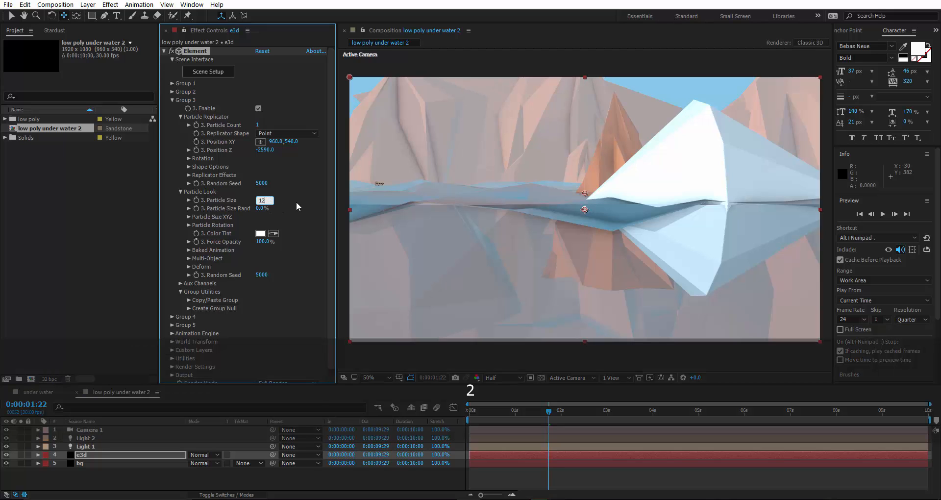
{"action": "key", "text": "Return"}
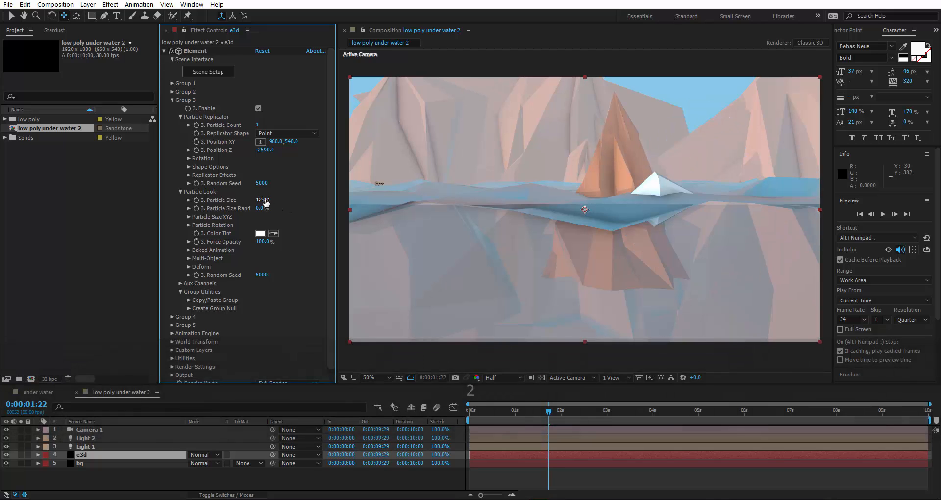
{"action": "left_click", "coordinate": [263, 200]}
{"action": "type", "text": "5"}
{"action": "key", "text": "Return"}
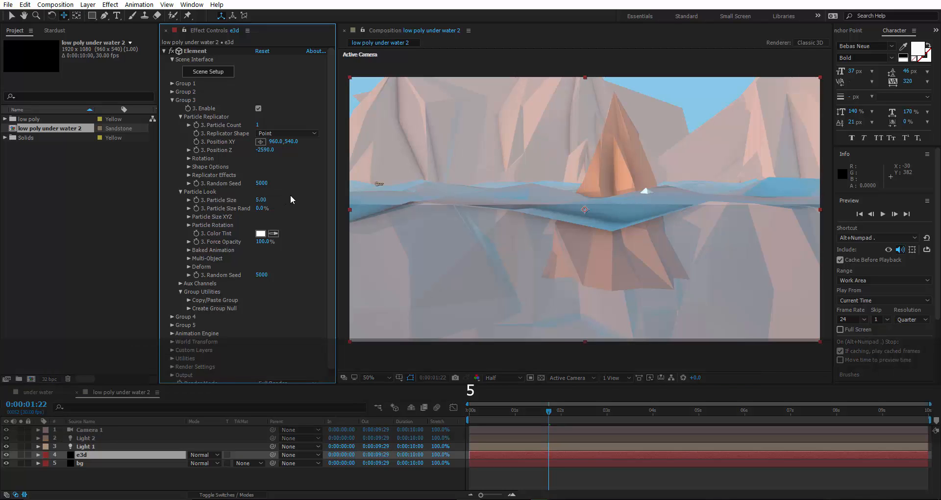
- Lower Group 3 below the waterline to Position XY 960, 814 and change its Replicator Shape to 3D Grid
{"action": "left_click_drag", "start_coordinate": [291, 141], "coordinate": [474, 100]}
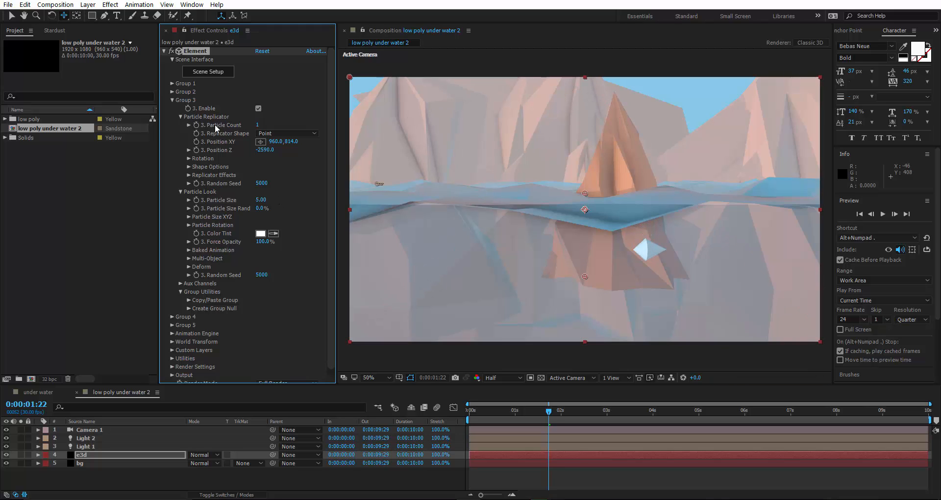
{"action": "left_click", "coordinate": [282, 134]}
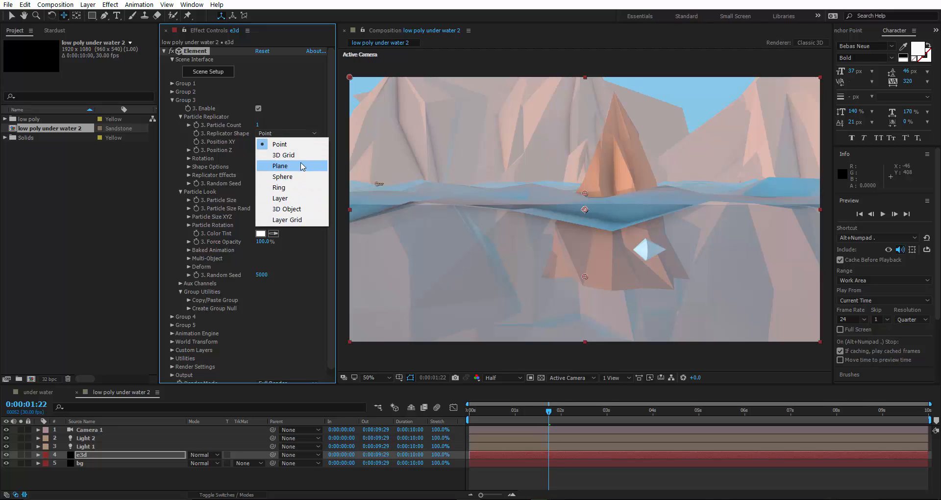
{"action": "left_click", "coordinate": [284, 155]}
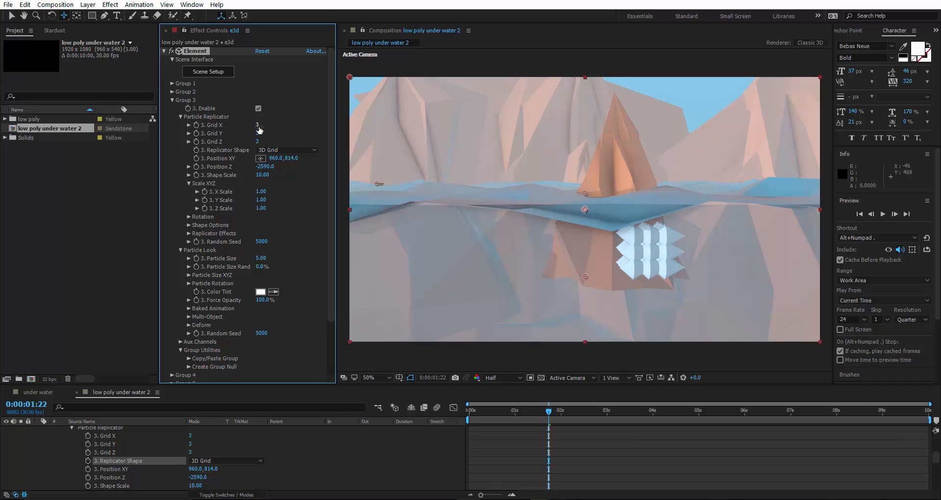
- Try a Grid X of 1 for Group 3 and return it to 3
{"action": "left_click_drag", "start_coordinate": [260, 129], "coordinate": [237, 133]}
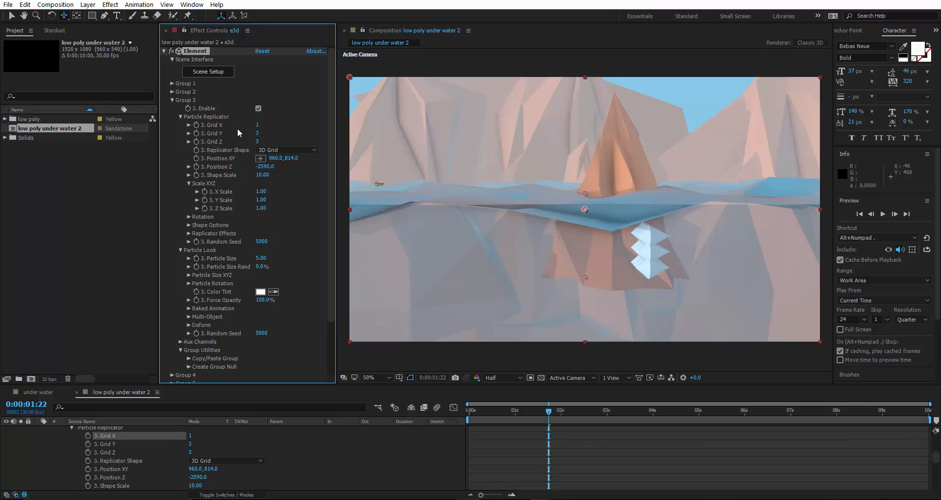
{"action": "left_click", "coordinate": [257, 125]}
{"action": "type", "text": "3"}
{"action": "left_click", "coordinate": [281, 132]}
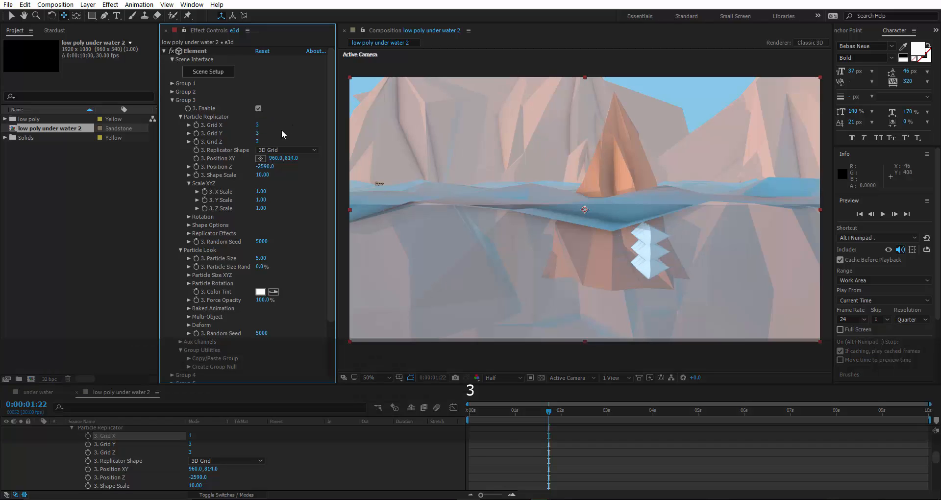
- Widen Group 3's Shape Scale to about 27.3, trying Grid Y values of 1 and 3 before setting Grid Y to 2
{"action": "left_click_drag", "start_coordinate": [257, 134], "coordinate": [238, 133]}
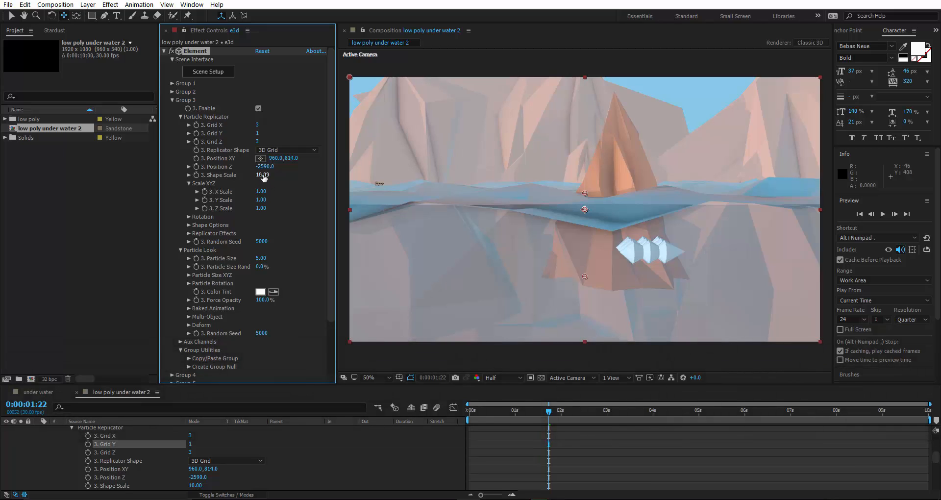
{"action": "left_click_drag", "start_coordinate": [264, 177], "coordinate": [338, 163]}
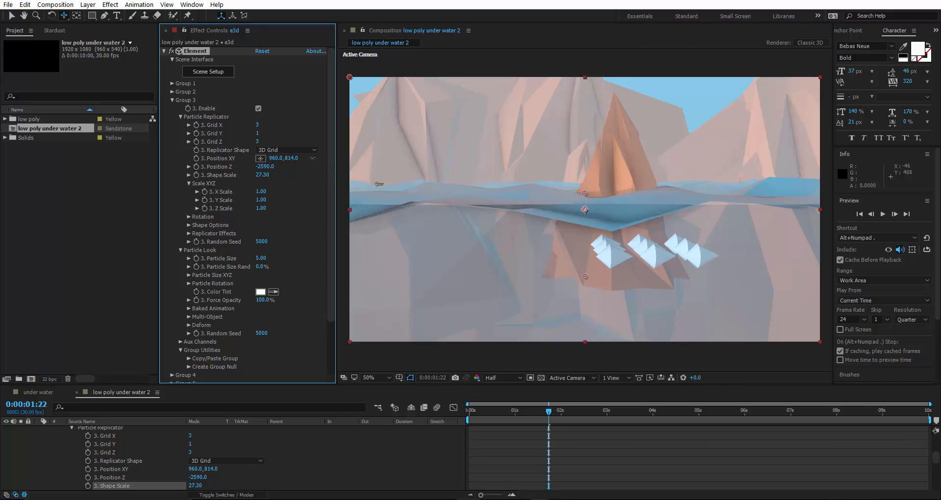
{"action": "type", "text": "3"}
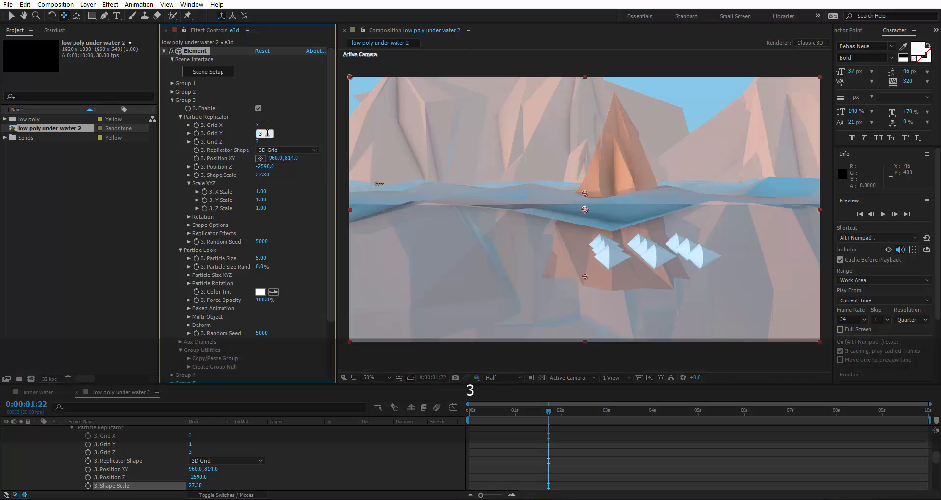
{"action": "key", "text": "Return"}
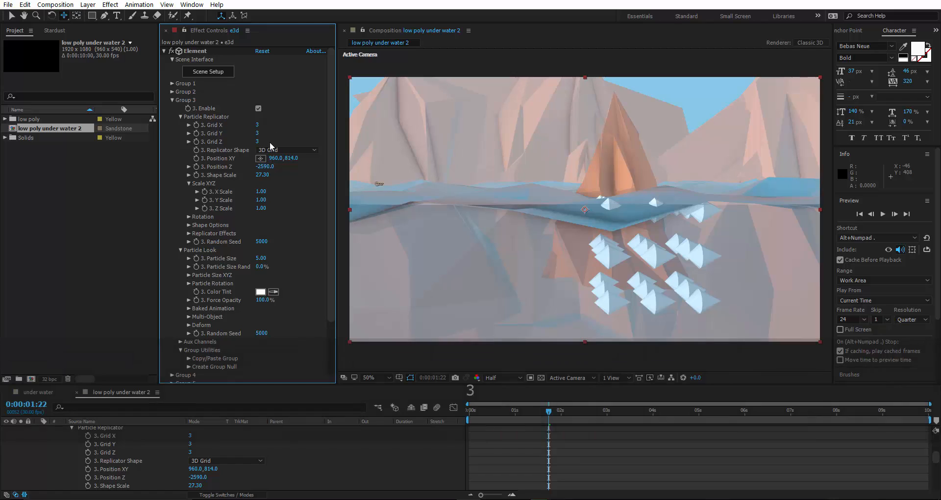
{"action": "left_click", "coordinate": [257, 132]}
{"action": "type", "text": "2"}
{"action": "key", "text": "Return"}
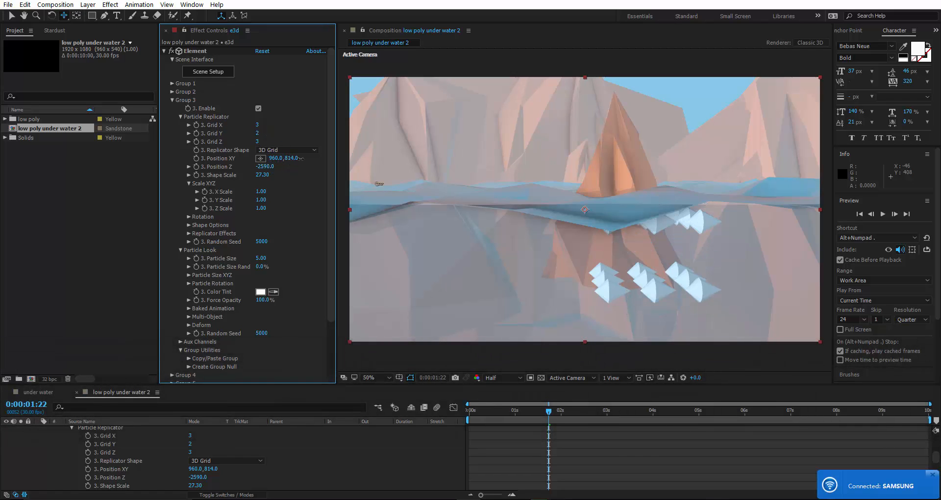
- Lower Group 3 to Position XY 960, 911 and set its Particle Size Rand to 100%
{"action": "left_click_drag", "start_coordinate": [293, 158], "coordinate": [343, 155]}
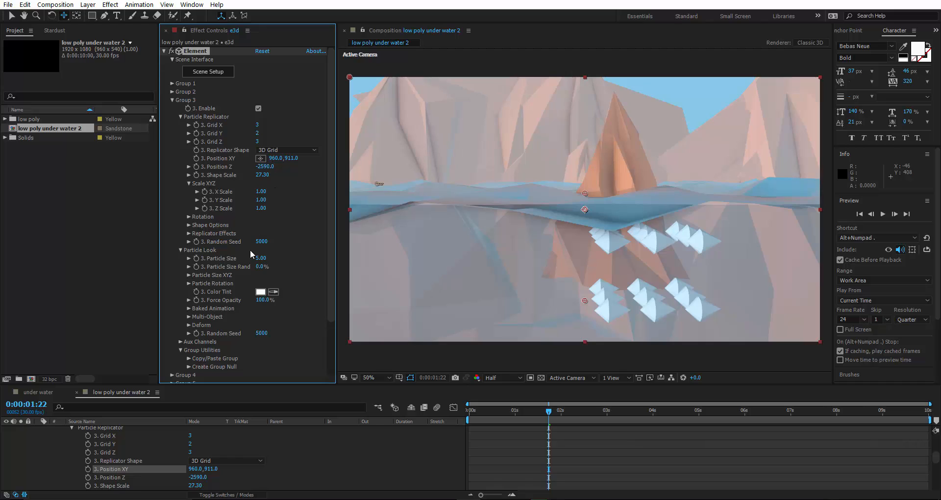
{"action": "left_click_drag", "start_coordinate": [257, 268], "coordinate": [316, 268]}
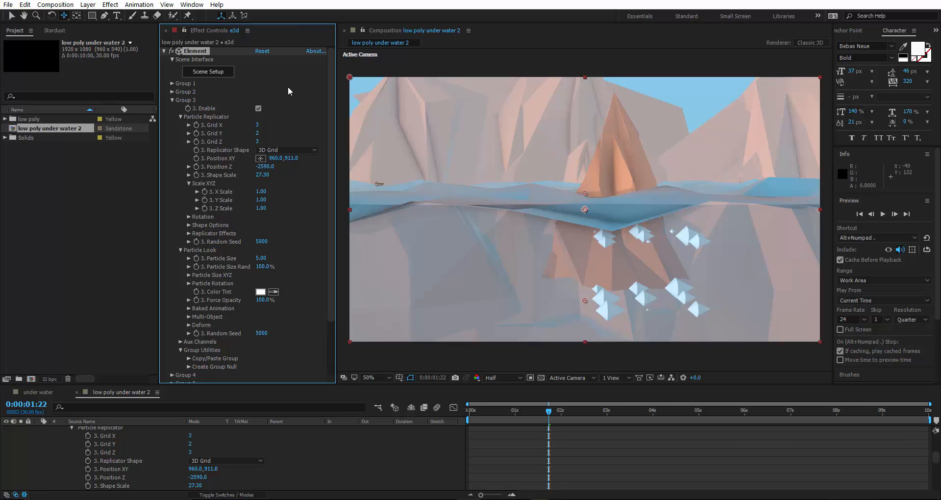
- In the Element scene setup, flatten the fish group to about 46.4% scale along Z, apply the change and save the project
{"action": "left_click", "coordinate": [208, 71]}
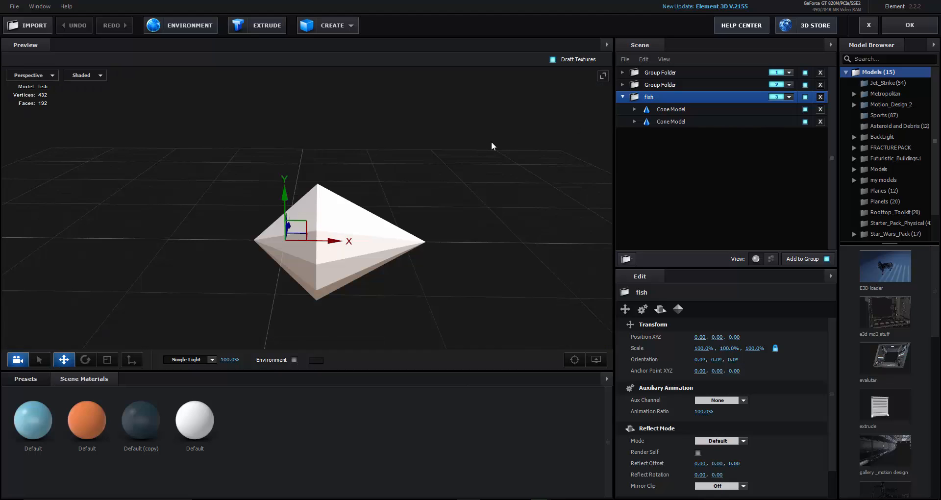
{"action": "left_click_drag", "start_coordinate": [491, 141], "coordinate": [352, 226]}
{"action": "key", "text": "r"}
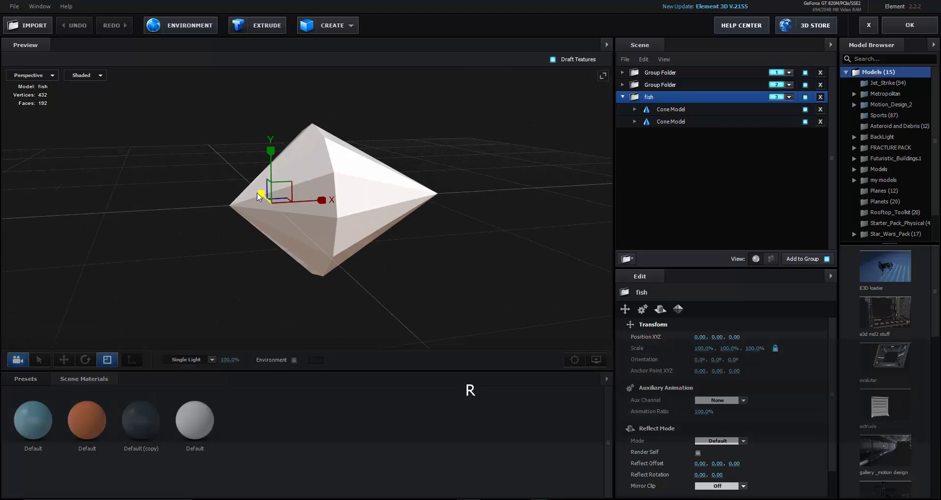
{"action": "left_click_drag", "start_coordinate": [257, 193], "coordinate": [266, 200]}
{"action": "left_click_drag", "start_coordinate": [241, 227], "coordinate": [249, 231]}
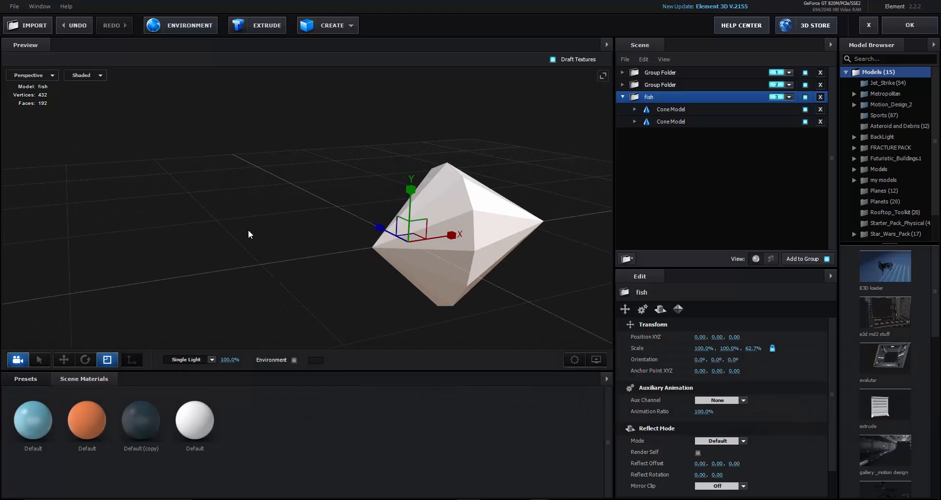
{"action": "left_click_drag", "start_coordinate": [405, 229], "coordinate": [413, 232]}
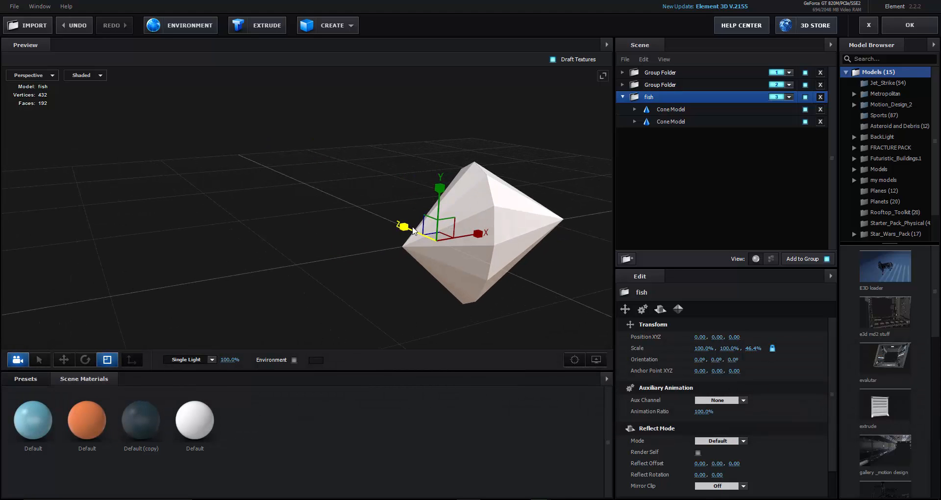
{"action": "left_click", "coordinate": [890, 26]}
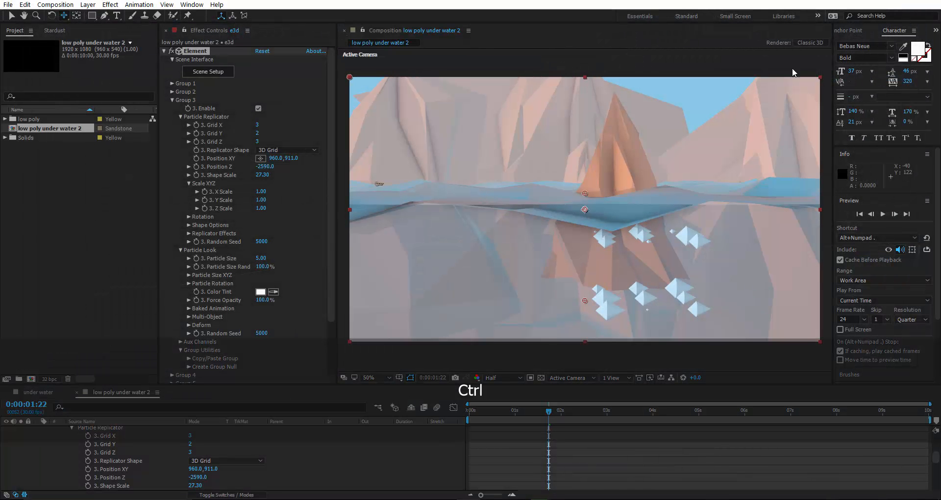
{"action": "key", "text": "ctrl+s"}
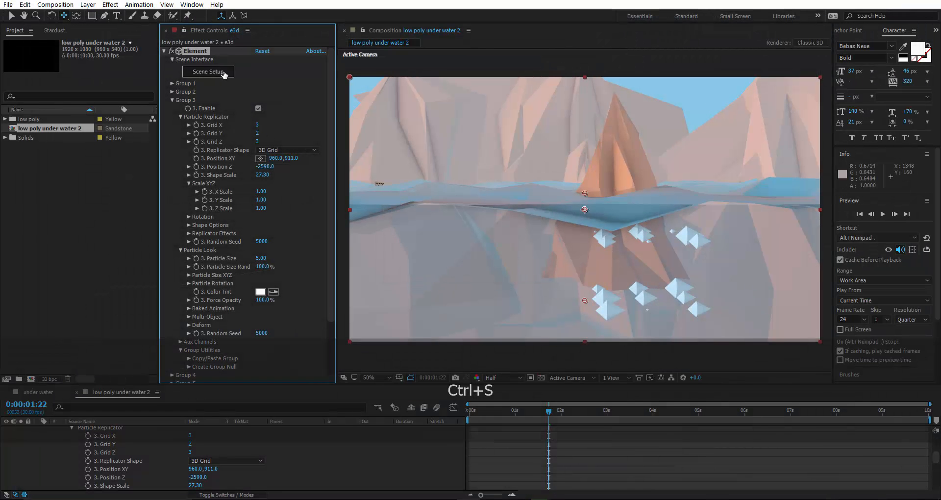
- Shorten the fish's second cone to 33% Y scale, shift it to X 0.10 against the other cone, and save the project
{"action": "left_click", "coordinate": [223, 72]}
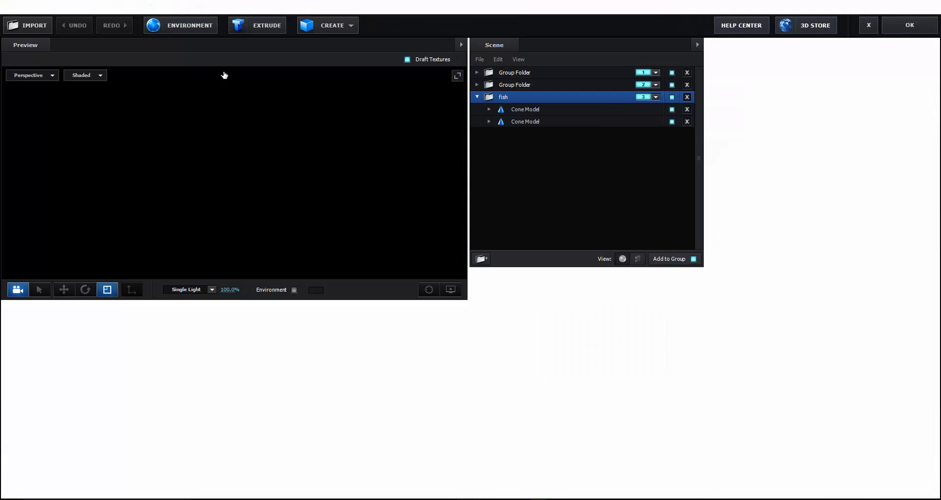
{"action": "left_click", "coordinate": [671, 109]}
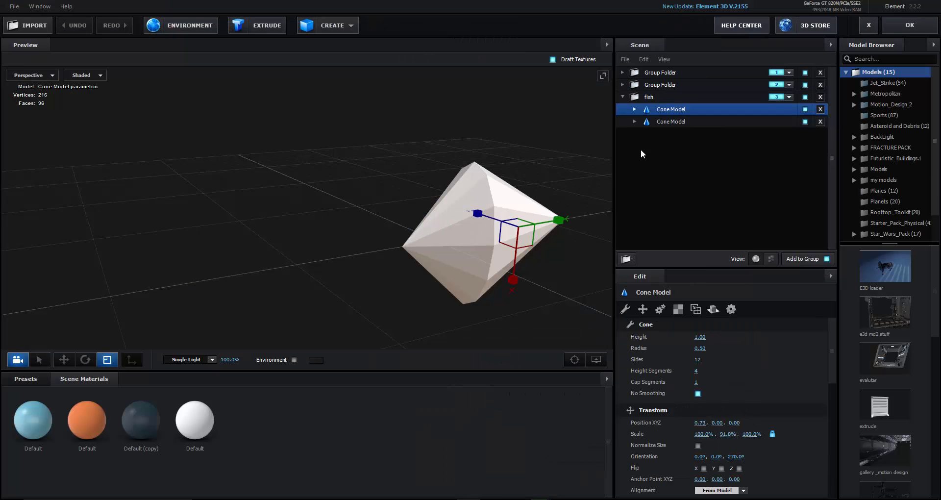
{"action": "left_click", "coordinate": [683, 119]}
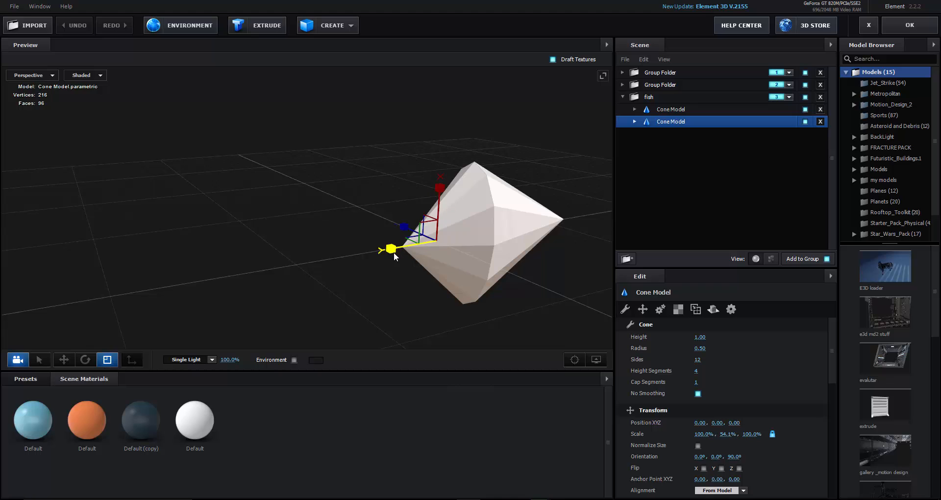
{"action": "left_click_drag", "start_coordinate": [393, 252], "coordinate": [401, 246]}
{"action": "key", "text": "w"}
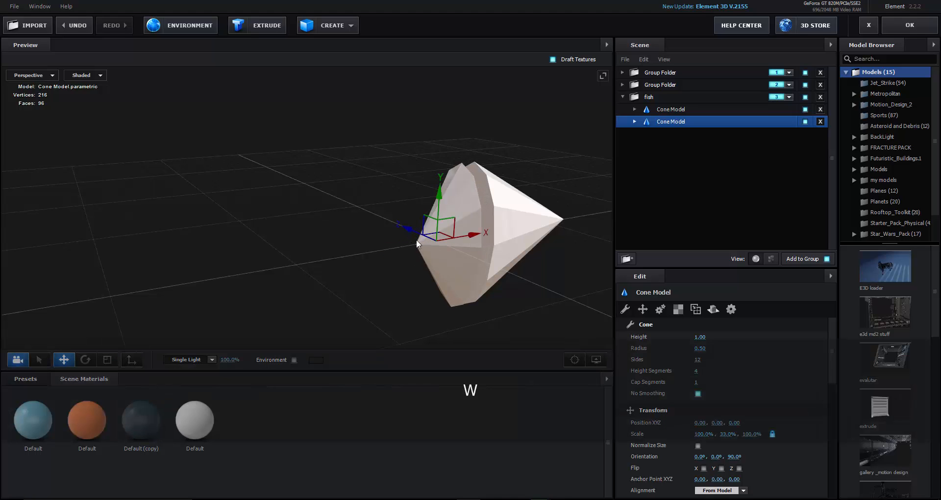
{"action": "left_click_drag", "start_coordinate": [464, 238], "coordinate": [496, 274]}
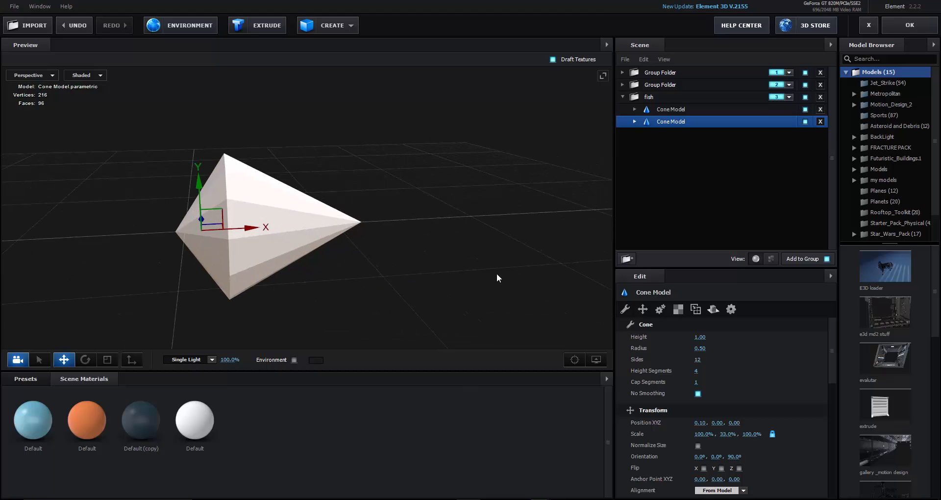
{"action": "left_click", "coordinate": [917, 32]}
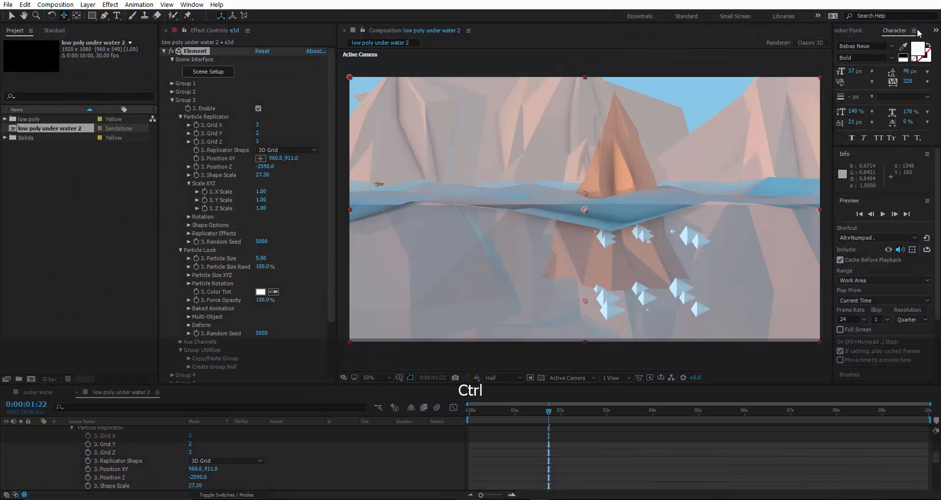
{"action": "key", "text": "ctrl+s"}
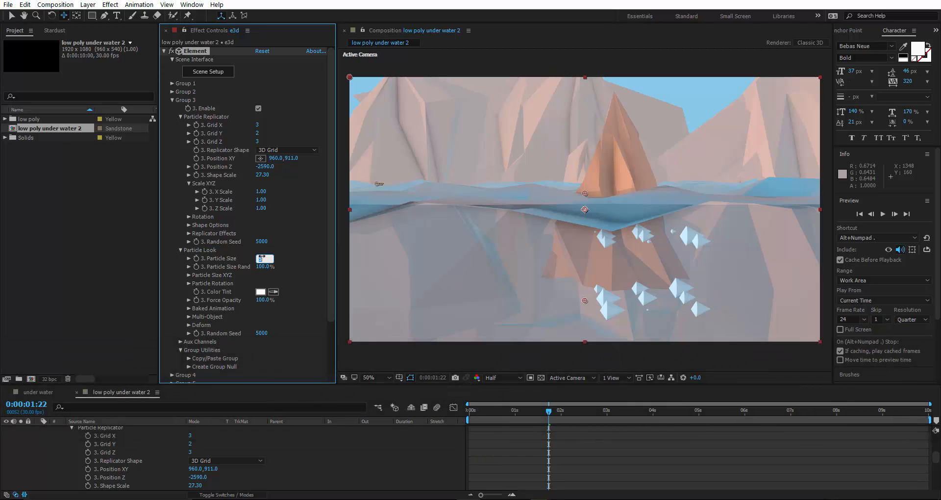
- Set Group 3's Particle Size to 3 and adjust its Shape Scale to about 25.8
{"action": "type", "text": "3"}
{"action": "key", "text": "Return"}
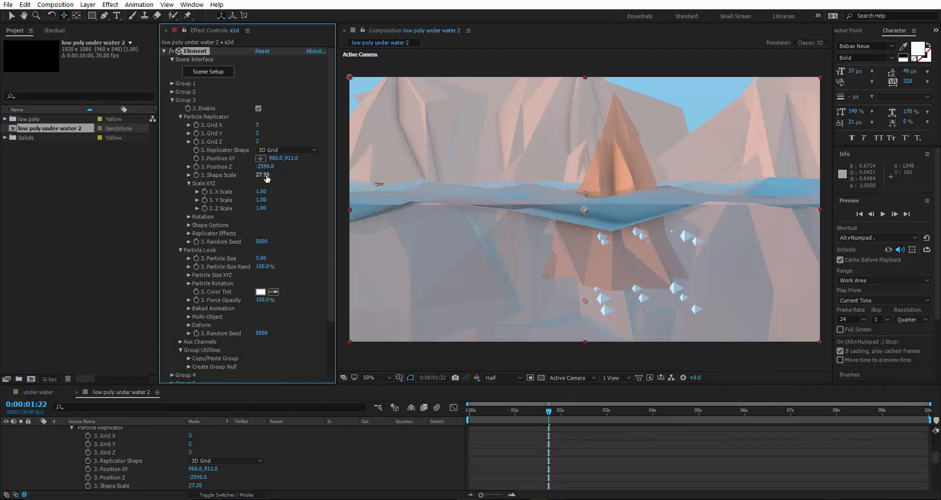
{"action": "left_click_drag", "start_coordinate": [262, 175], "coordinate": [208, 192]}
{"action": "left_click_drag", "start_coordinate": [208, 192], "coordinate": [274, 192]}
- Try a Grid Y of 1 for Group 3 and return it to 2
{"action": "left_click", "coordinate": [261, 131]}
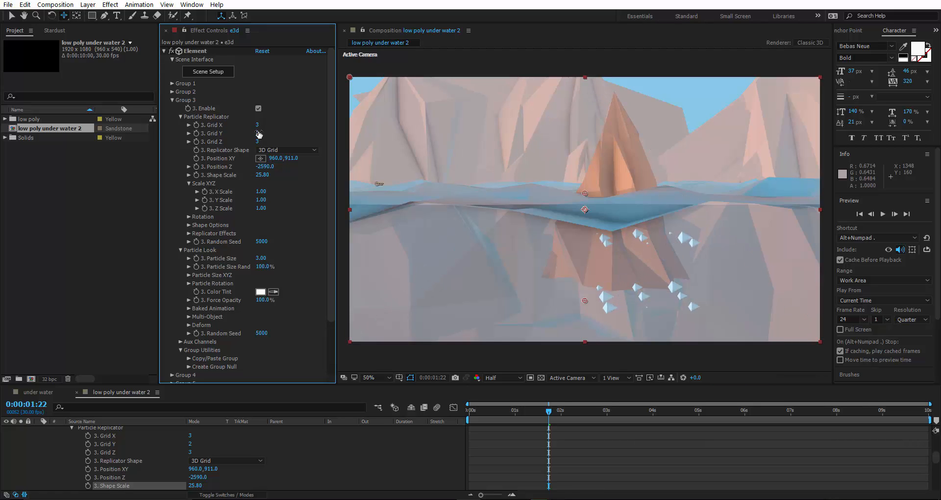
{"action": "type", "text": "1"}
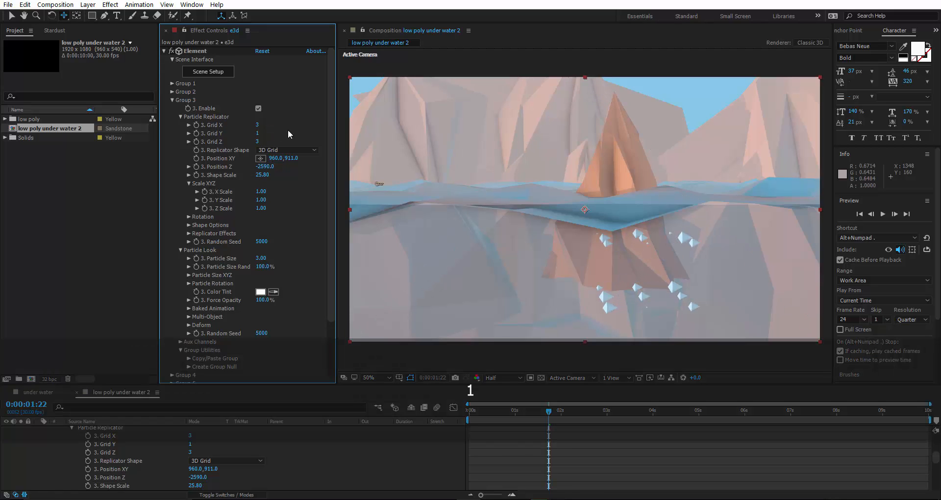
{"action": "left_click", "coordinate": [261, 134]}
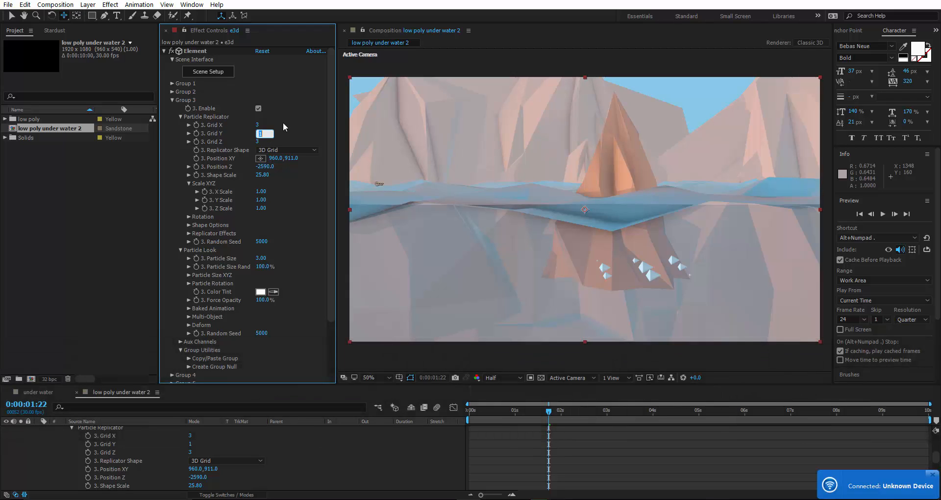
{"action": "type", "text": "2"}
{"action": "key", "text": "Return"}
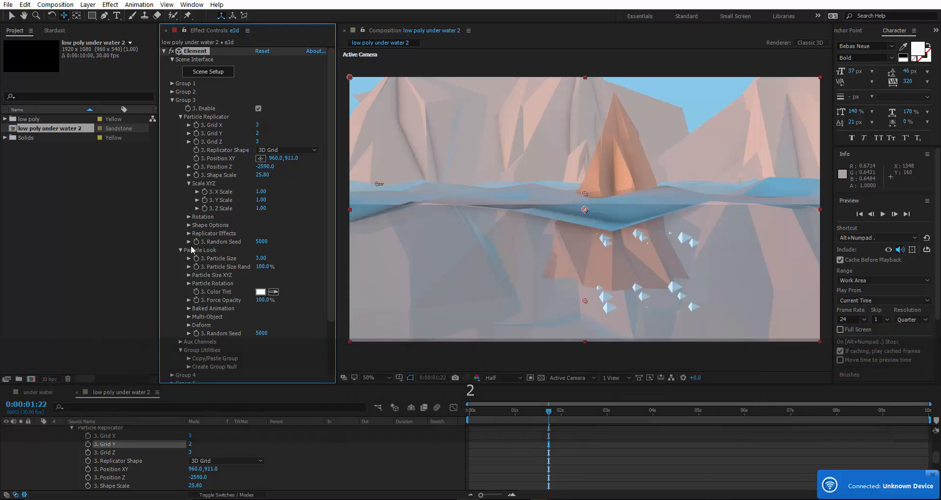
- Add the expression time*145 to the Noise Evolution of Group 3's Position Noise
{"action": "left_click", "coordinate": [189, 233]}
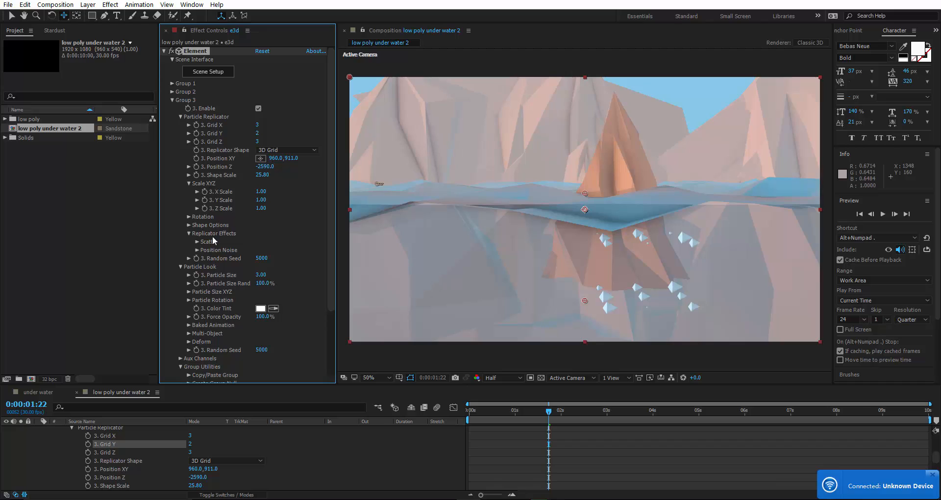
{"action": "left_click", "coordinate": [194, 241]}
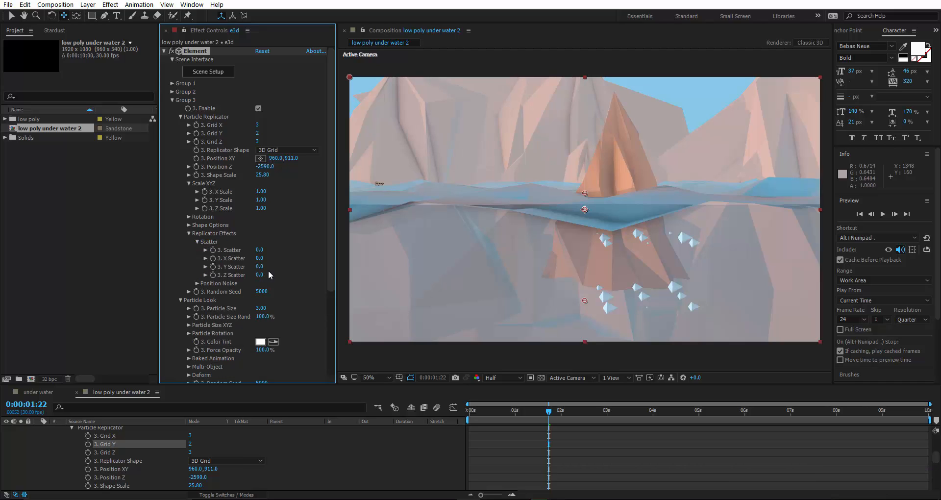
{"action": "left_click", "coordinate": [198, 284]}
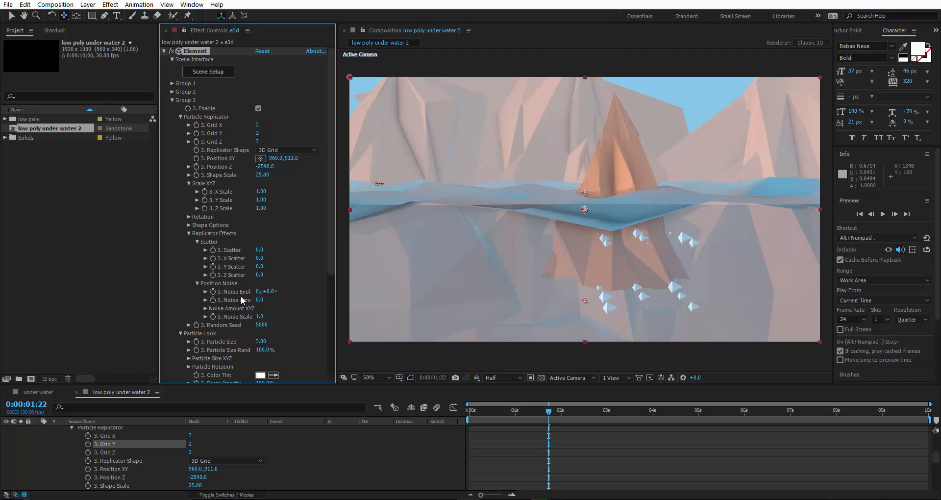
{"action": "left_click", "coordinate": [213, 292], "text": "alt"}
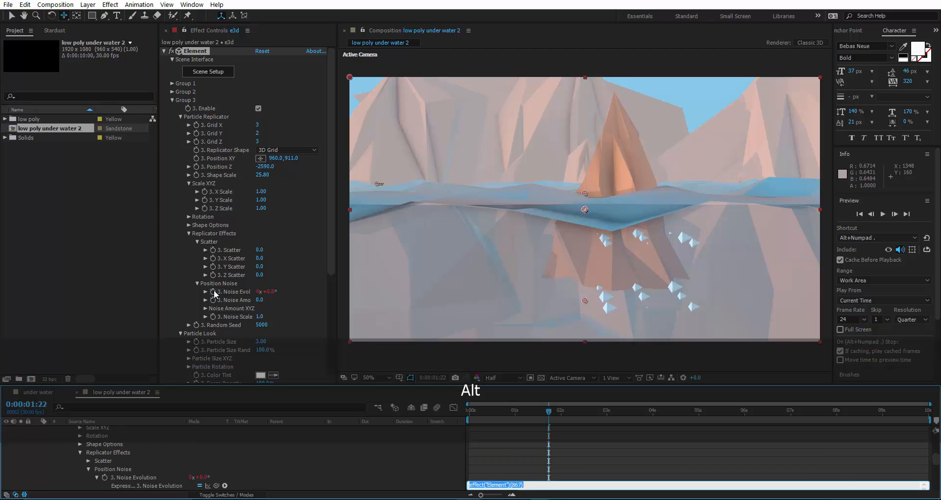
{"action": "type", "text": "time*1"}
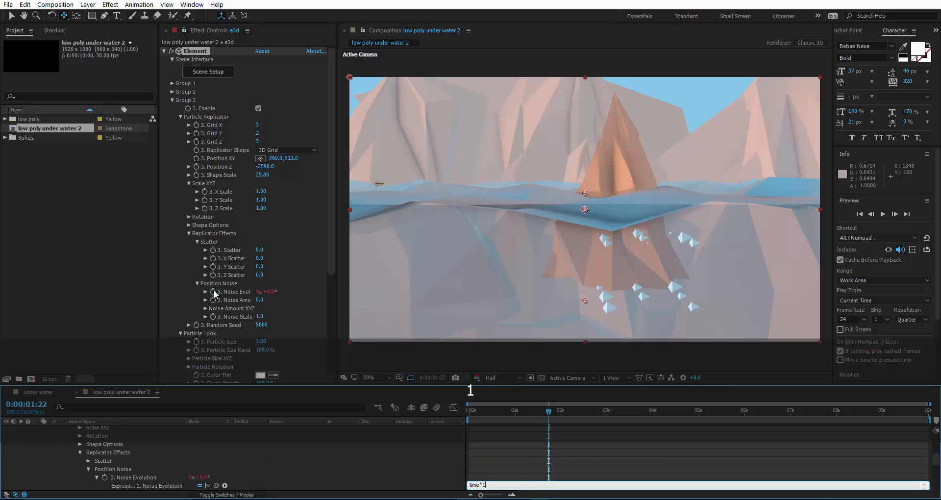
{"action": "type", "text": "00"}
{"action": "key", "text": "BackSpace"}
{"action": "key", "text": "BackSpace"}
{"action": "type", "text": "45"}
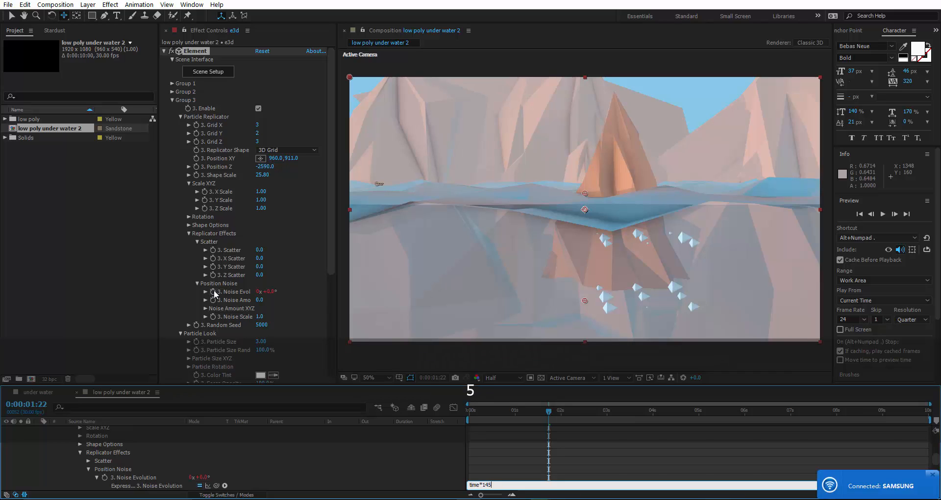
{"action": "left_click", "coordinate": [502, 445]}
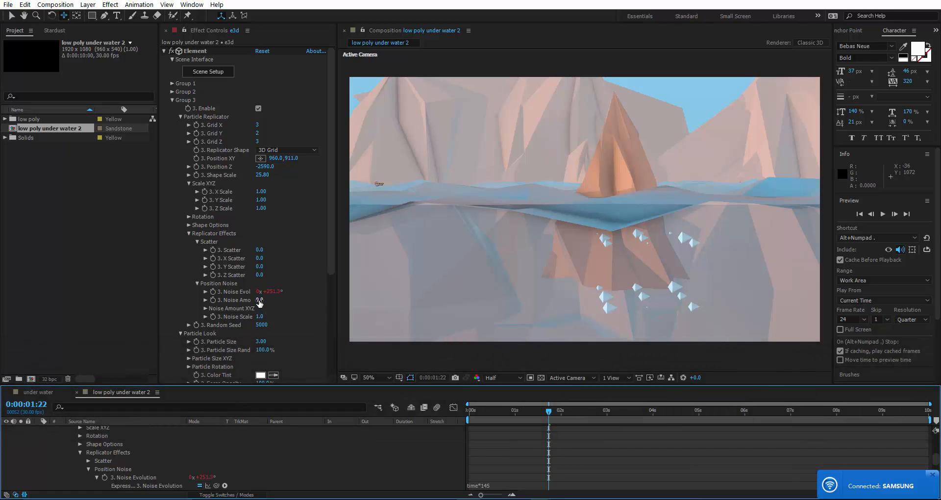
- Raise Group 3's position Noise Amount to about 21.3 and preview the fish motion from the start of the composition
{"action": "left_click_drag", "start_coordinate": [259, 301], "coordinate": [287, 300]}
{"action": "left_click_drag", "start_coordinate": [345, 301], "coordinate": [363, 301]}
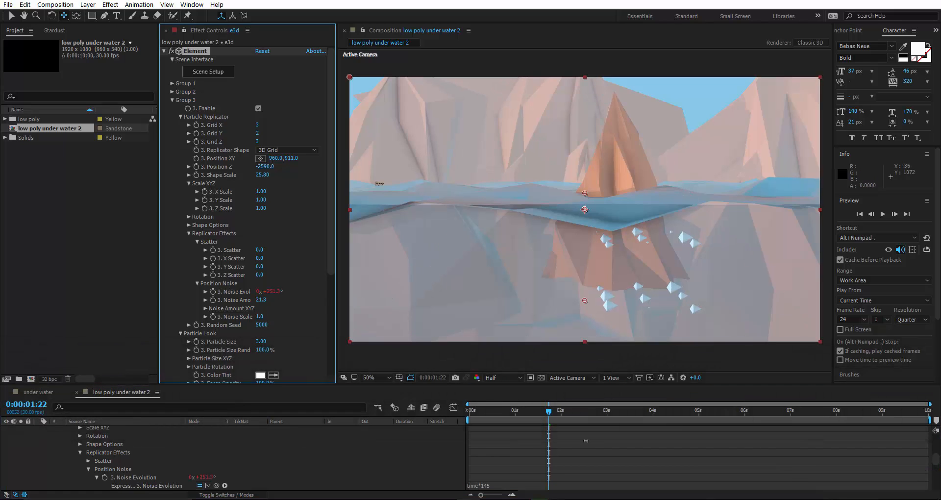
{"action": "left_click_drag", "start_coordinate": [528, 414], "coordinate": [405, 427]}
{"action": "key", "text": "space"}
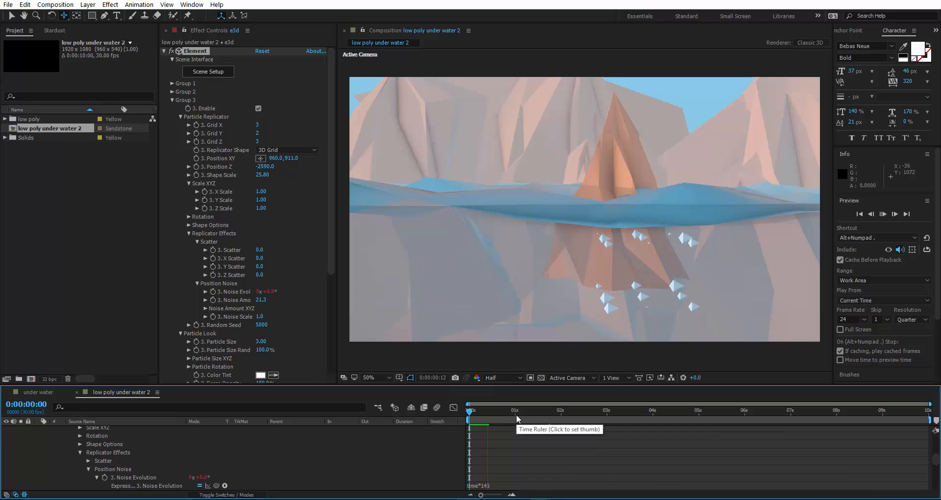
{"action": "key", "text": "space"}
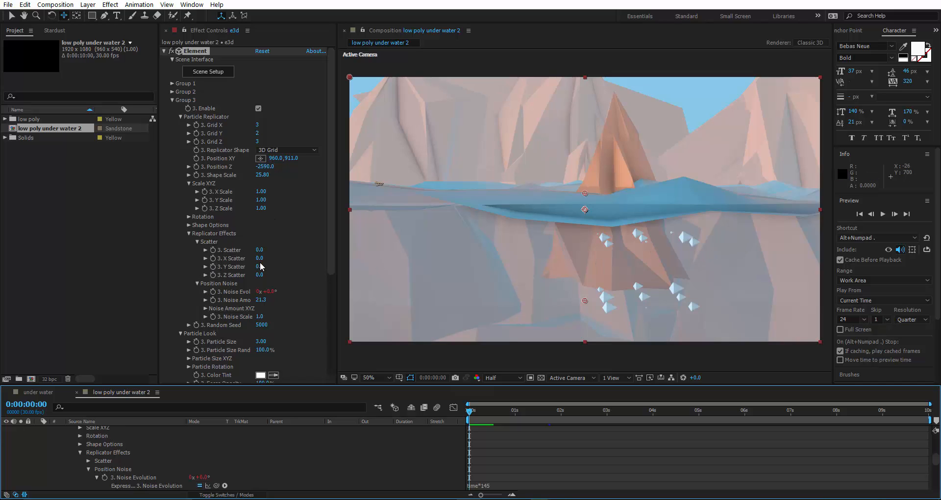
- Scatter the Group 3 fish with Z Scatter about 3.1 and, after trying 15 and 5, Y Scatter 9
{"action": "left_click_drag", "start_coordinate": [260, 274], "coordinate": [412, 261]}
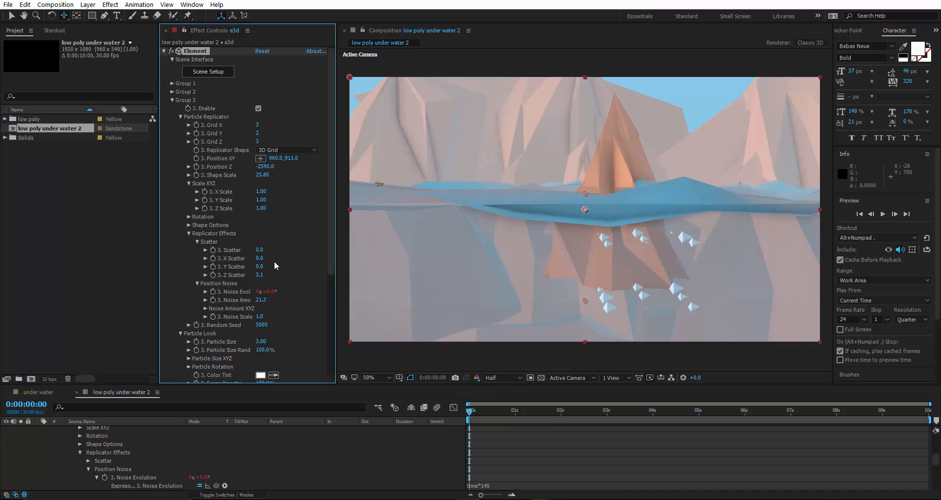
{"action": "left_click", "coordinate": [260, 266]}
{"action": "type", "text": "15"}
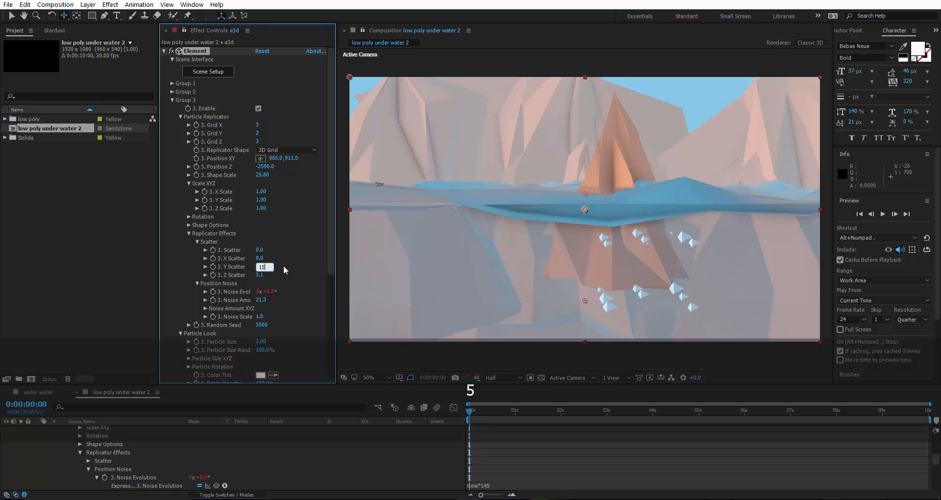
{"action": "left_click", "coordinate": [284, 265]}
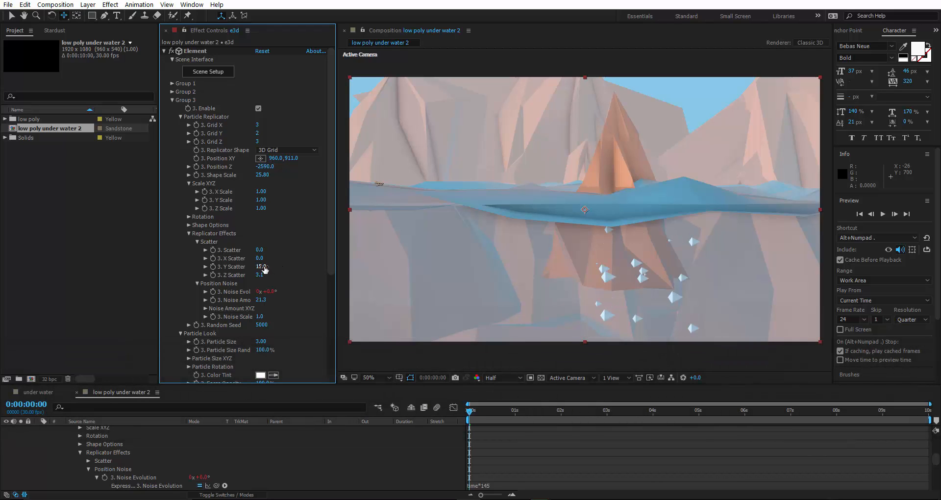
{"action": "left_click", "coordinate": [262, 267]}
{"action": "type", "text": "5"}
{"action": "left_click", "coordinate": [276, 267]}
{"action": "left_click", "coordinate": [260, 266]}
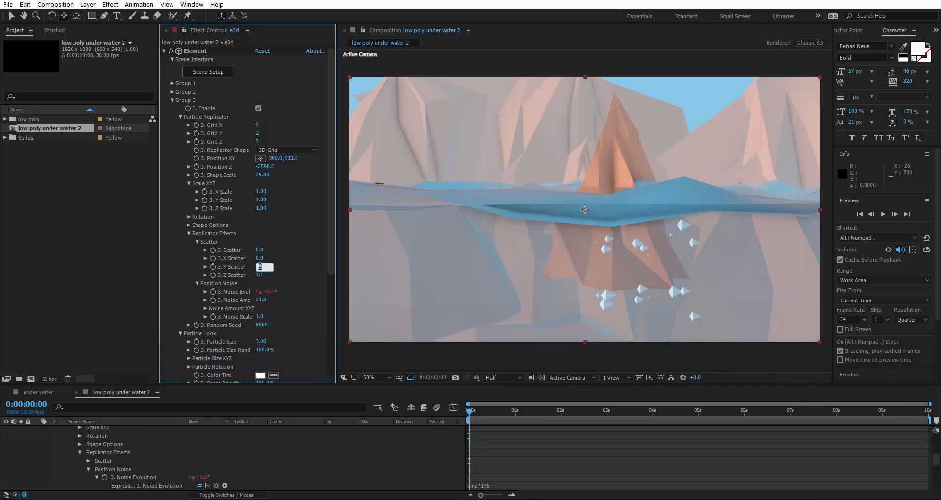
{"action": "type", "text": "9"}
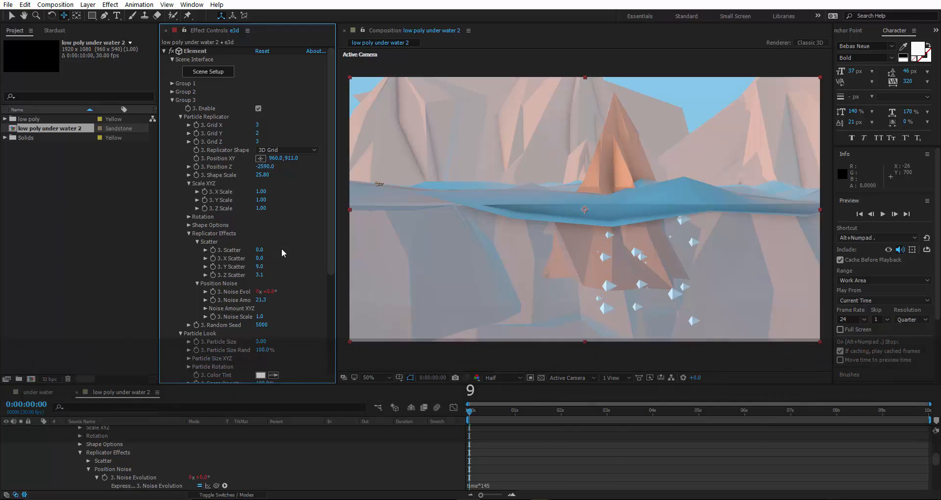
- Lower the fish school to Position XY 960, 1319, check the three-second mark and return to the first frame
{"action": "left_click_drag", "start_coordinate": [289, 163], "coordinate": [516, 136]}
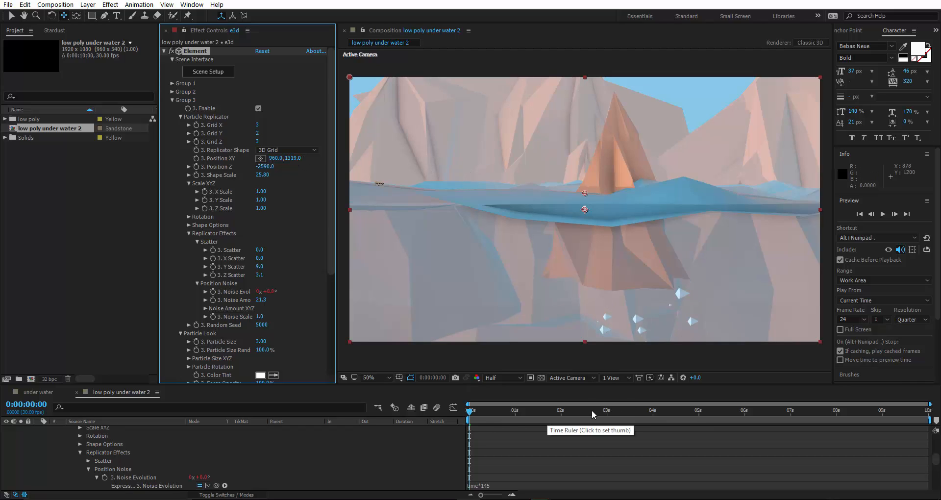
{"action": "left_click", "coordinate": [607, 410]}
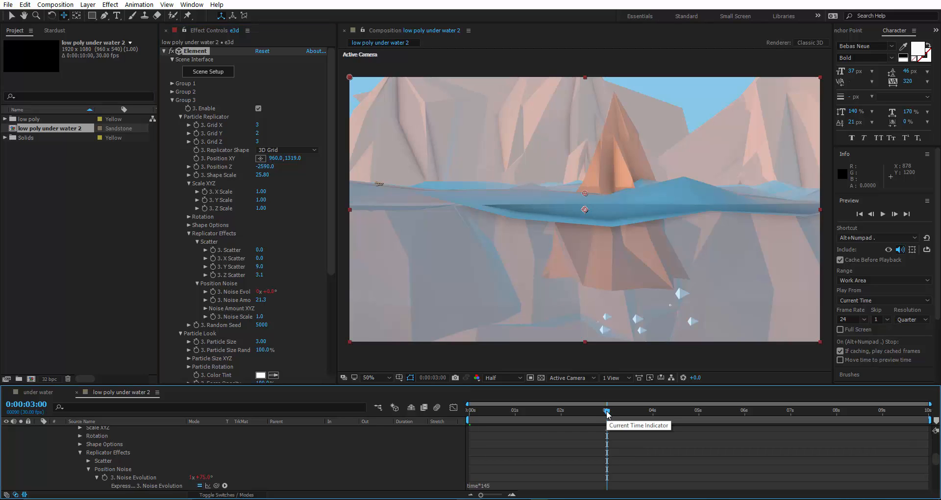
{"action": "left_click_drag", "start_coordinate": [620, 409], "coordinate": [469, 409]}
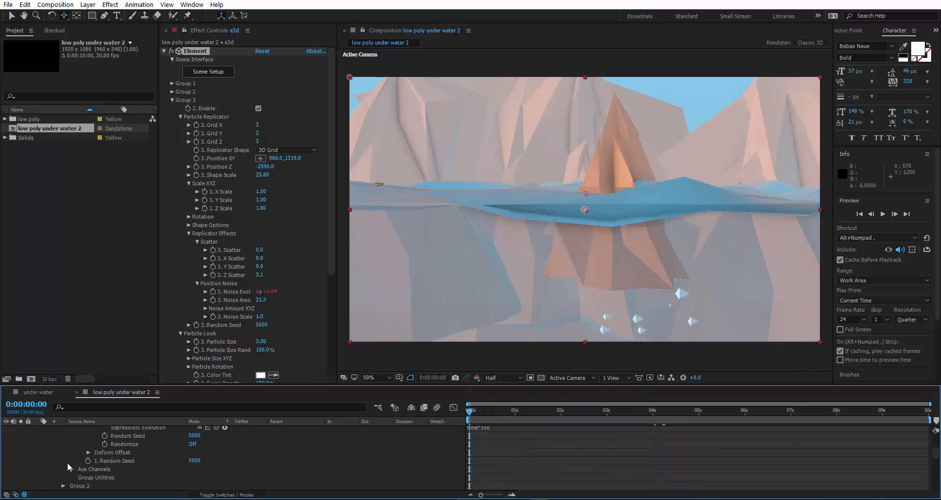
- Collapse the e3d layer's properties, add a null object to the composition and make it a 3D layer
{"action": "scroll", "coordinate": [46, 455], "scroll_direction": "up", "scroll_amount": 15}
{"action": "left_click", "coordinate": [39, 456]}
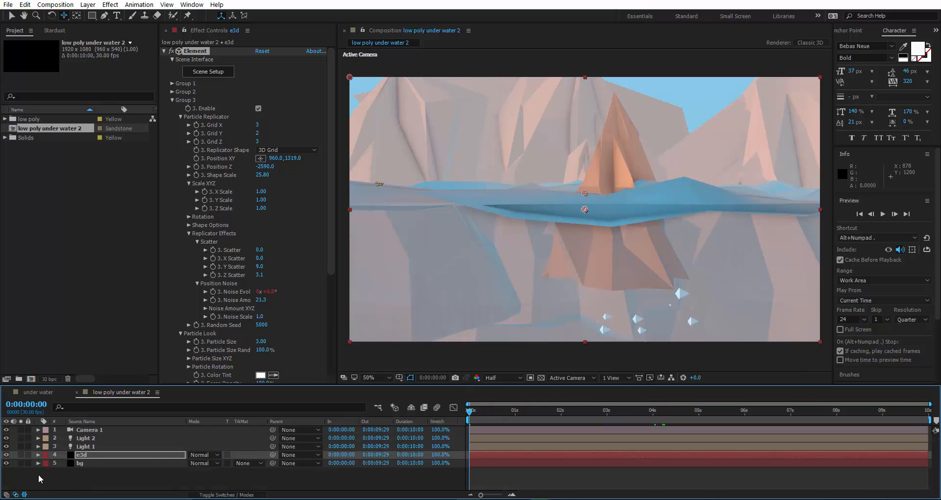
{"action": "right_click", "coordinate": [53, 478]}
{"action": "mouse_move", "coordinate": [123, 390]}
{"action": "left_click", "coordinate": [262, 445]}
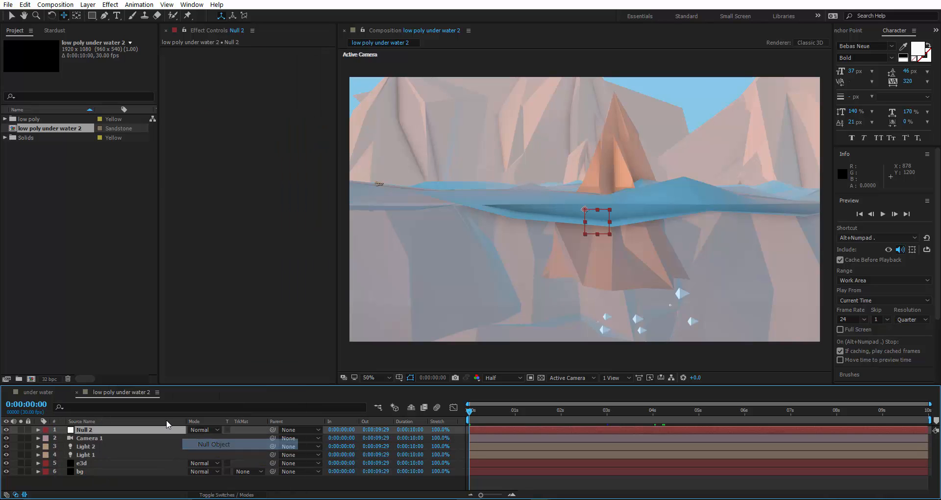
{"action": "key", "text": "F4"}
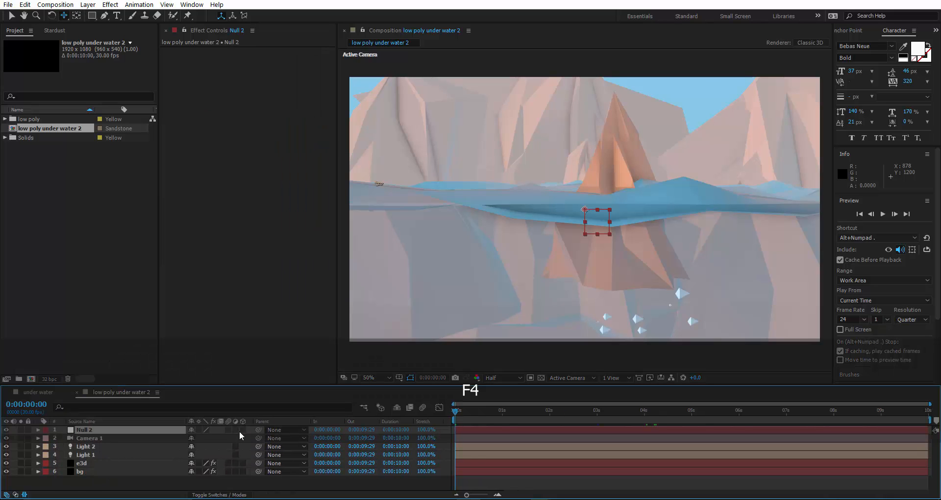
{"action": "left_click", "coordinate": [243, 430]}
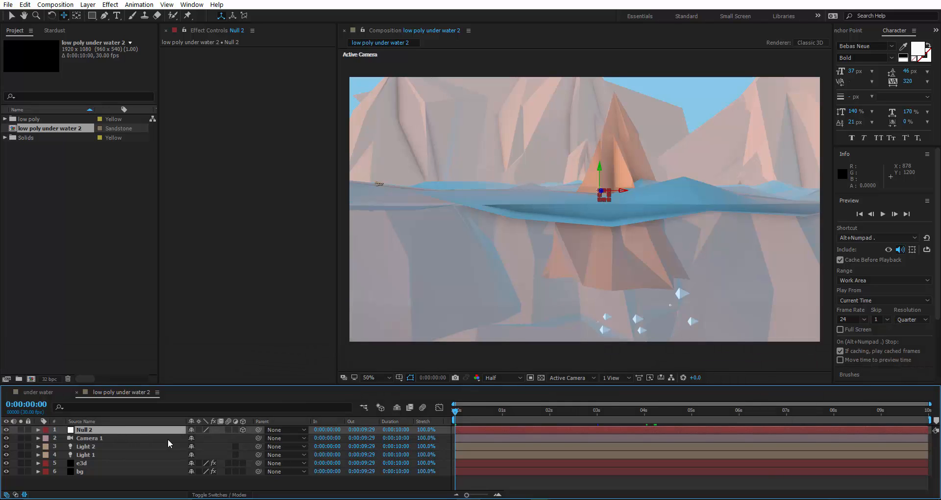
- Parent Camera 1 to the new null and move the null to about 960, 634, 140
{"action": "left_click", "coordinate": [120, 460]}
{"action": "left_click", "coordinate": [116, 445]}
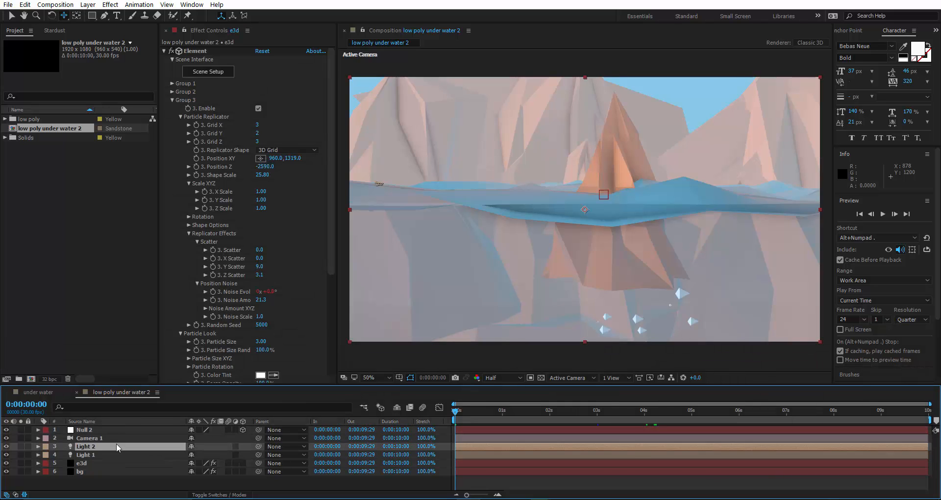
{"action": "left_click", "coordinate": [115, 436]}
{"action": "left_click_drag", "start_coordinate": [261, 435], "coordinate": [124, 428]}
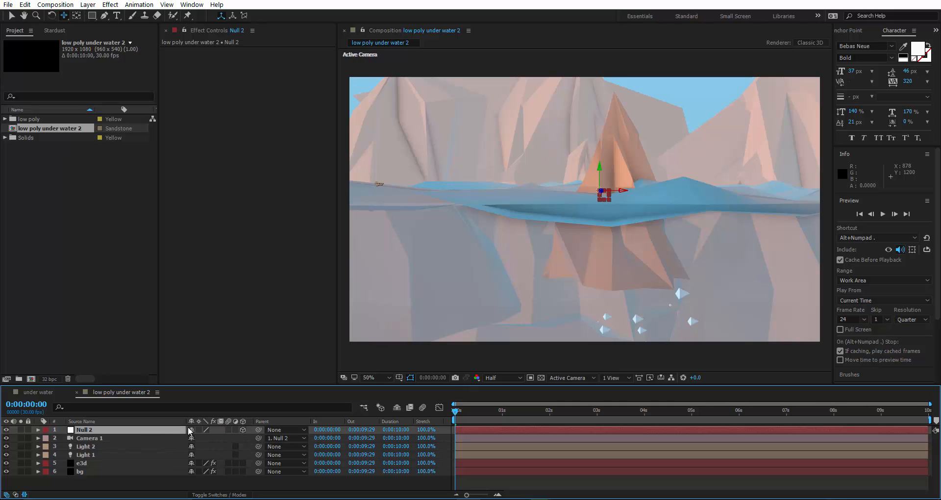
{"action": "key", "text": "p"}
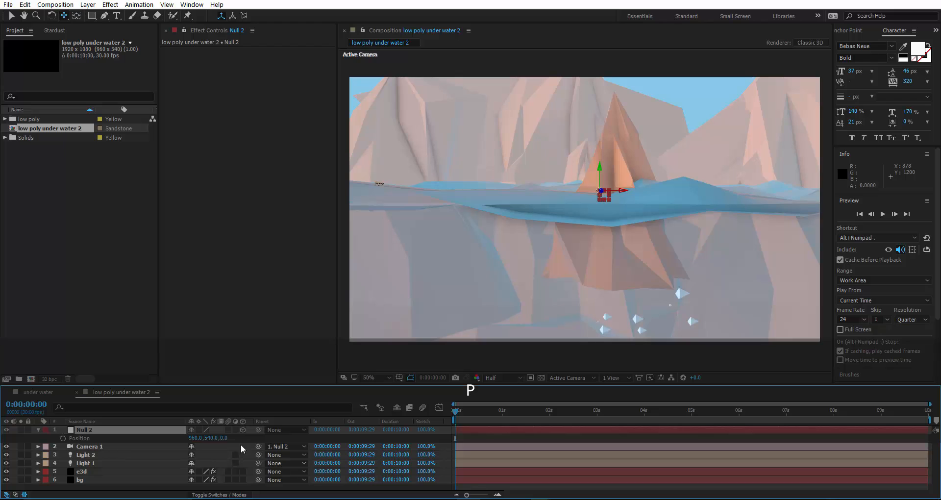
{"action": "left_click_drag", "start_coordinate": [225, 438], "coordinate": [258, 431]}
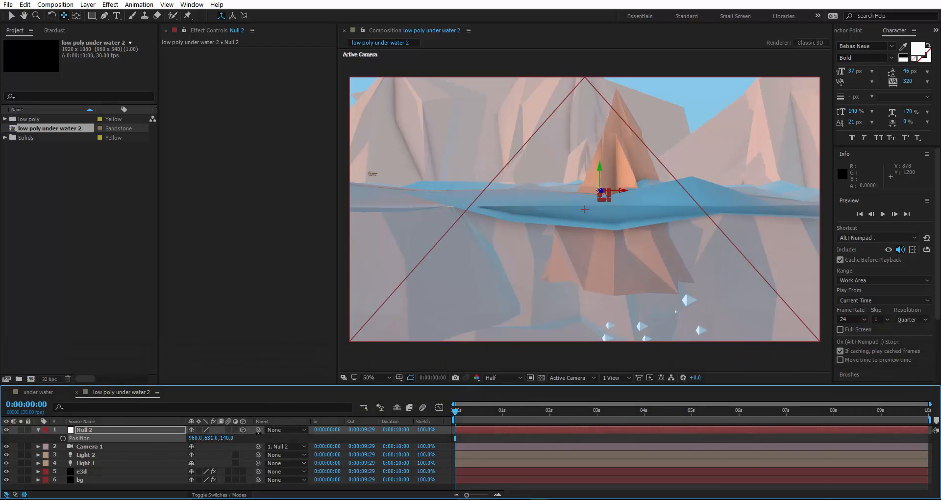
- Switch the Element effect's Render Mode on the e3d layer to Preview
{"action": "left_click", "coordinate": [110, 480]}
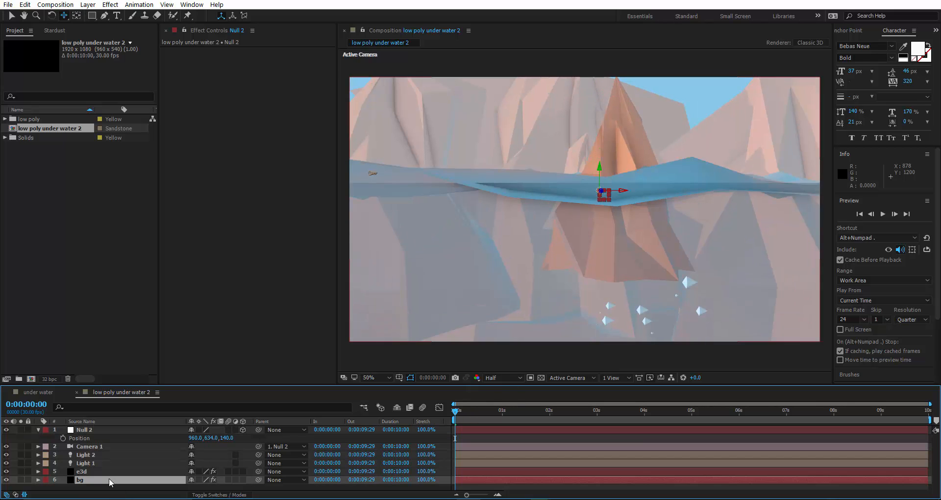
{"action": "left_click", "coordinate": [101, 472]}
{"action": "scroll", "coordinate": [276, 309], "scroll_direction": "down", "scroll_amount": 5}
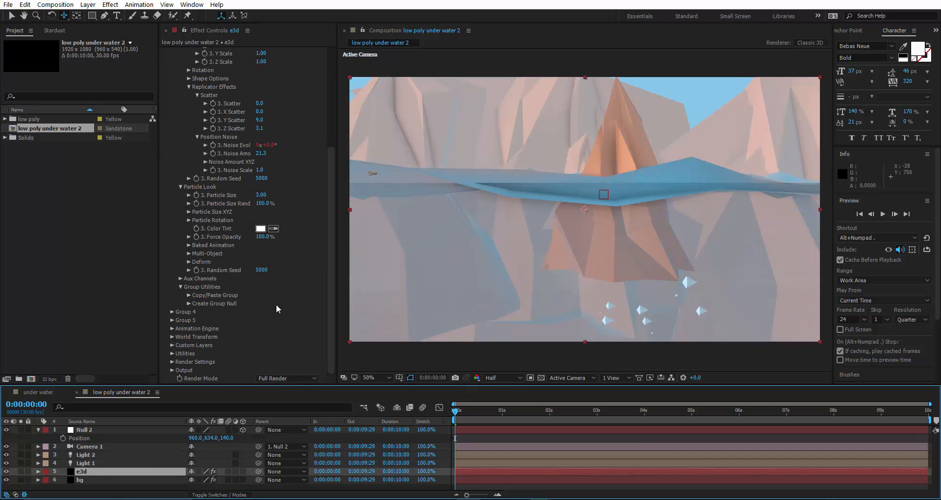
{"action": "left_click", "coordinate": [282, 378]}
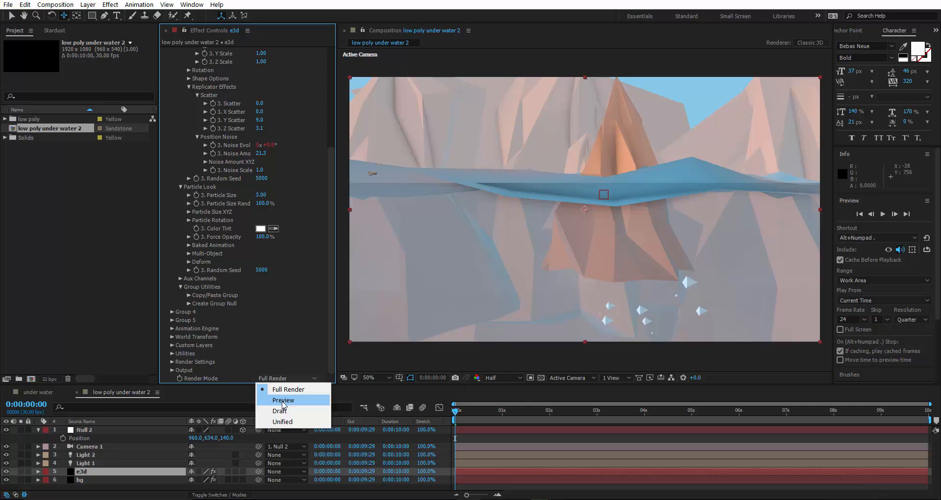
{"action": "left_click", "coordinate": [283, 400]}
- Move the camera's parent null above the water and forward to position 960, 102, 1550
{"action": "left_click", "coordinate": [227, 436]}
{"action": "left_click_drag", "start_coordinate": [226, 438], "coordinate": [174, 439]}
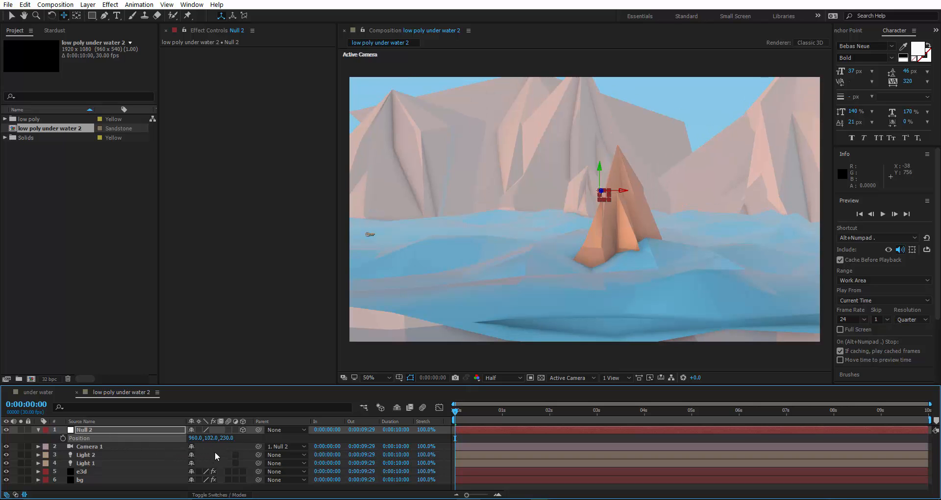
{"action": "left_click_drag", "start_coordinate": [299, 427], "coordinate": [576, 406]}
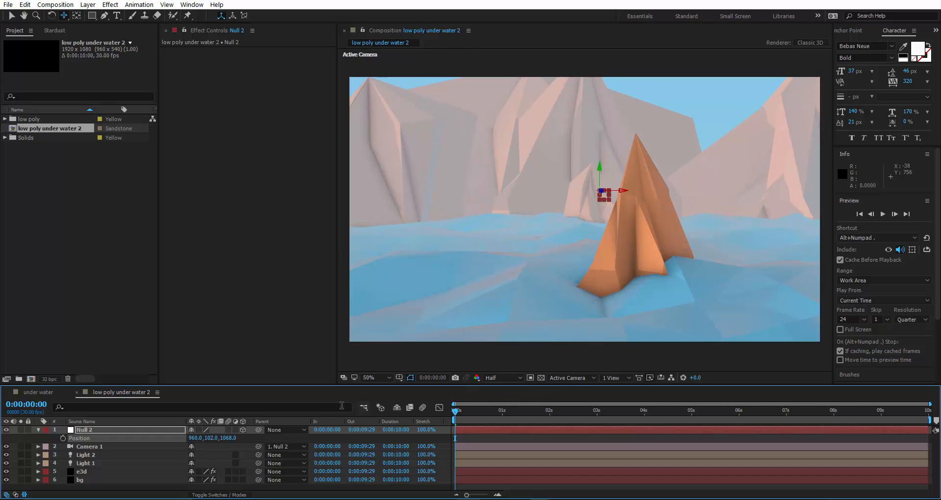
{"action": "left_click_drag", "start_coordinate": [316, 430], "coordinate": [441, 417]}
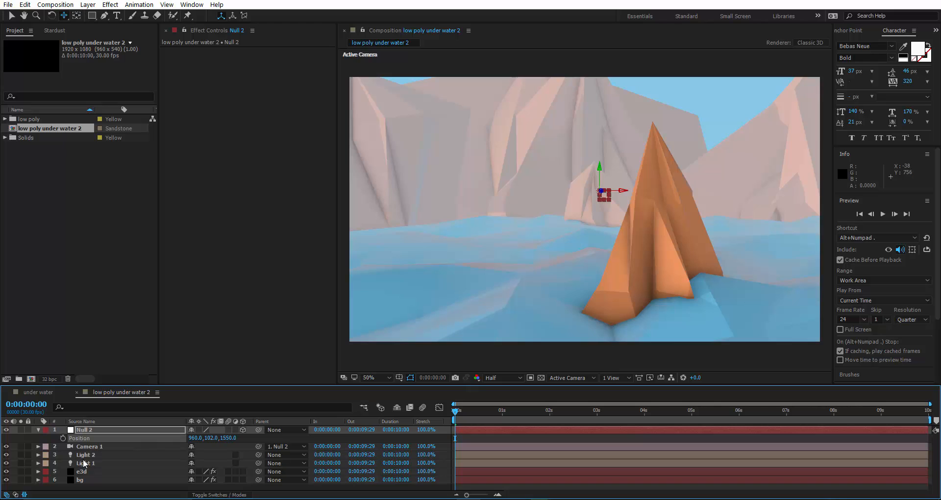
- Reveal the null's rotation properties and set first-frame keyframes for its Position and its X, Y and Z Rotation
{"action": "key", "text": "shift"}
{"action": "key", "text": "shift+r"}
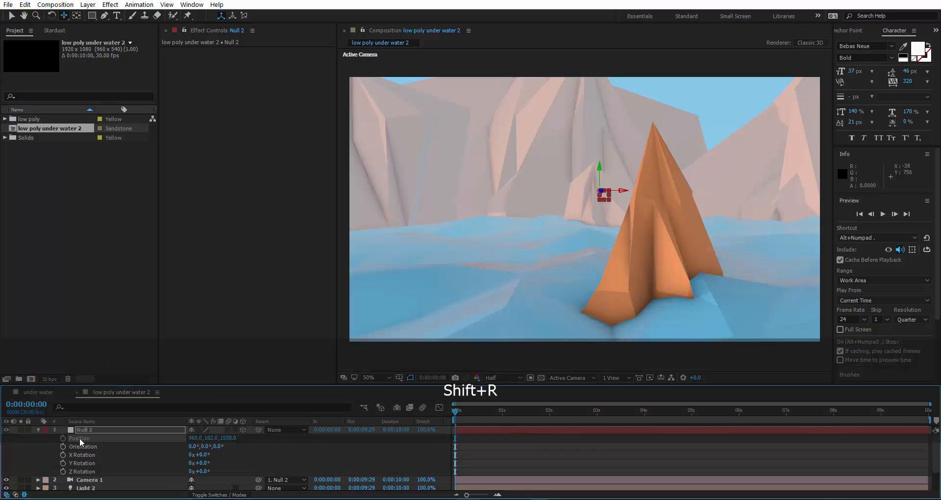
{"action": "left_click", "coordinate": [63, 454]}
{"action": "left_click", "coordinate": [62, 463]}
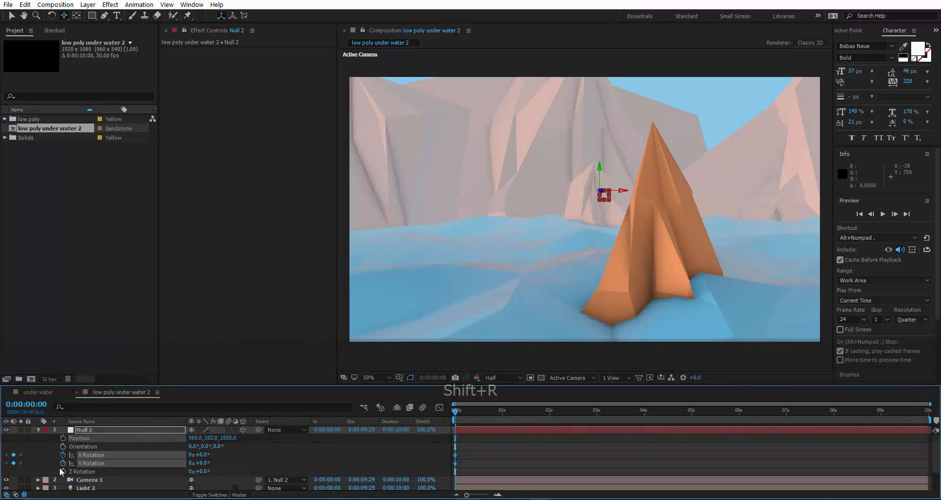
{"action": "left_click", "coordinate": [62, 471]}
{"action": "left_click", "coordinate": [62, 437]}
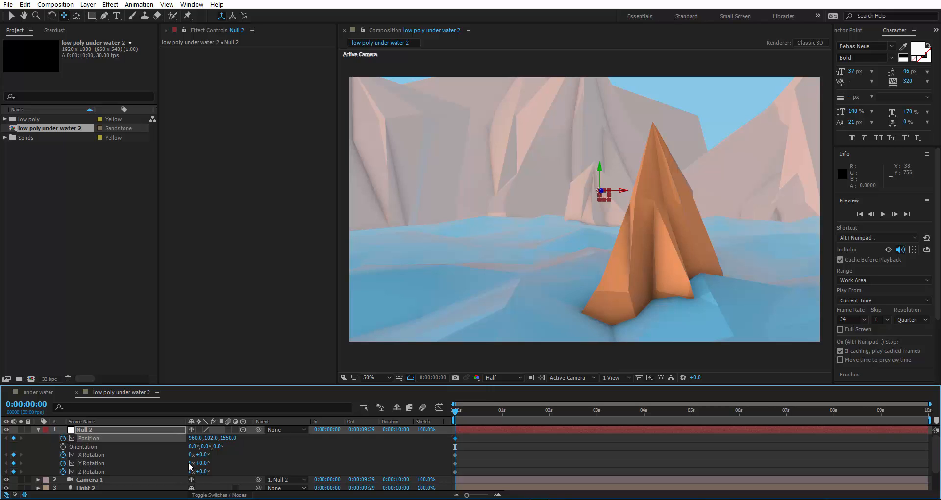
- Try first-frame X Rotation values of 12° and 4° on the camera's parent null
{"action": "left_click", "coordinate": [203, 455]}
{"action": "type", "text": "12"}
{"action": "left_click", "coordinate": [235, 455]}
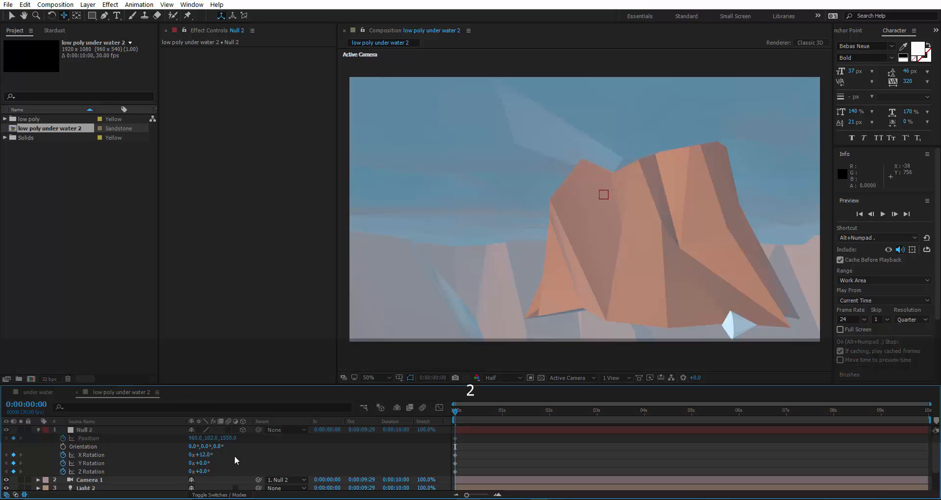
{"action": "left_click", "coordinate": [203, 455]}
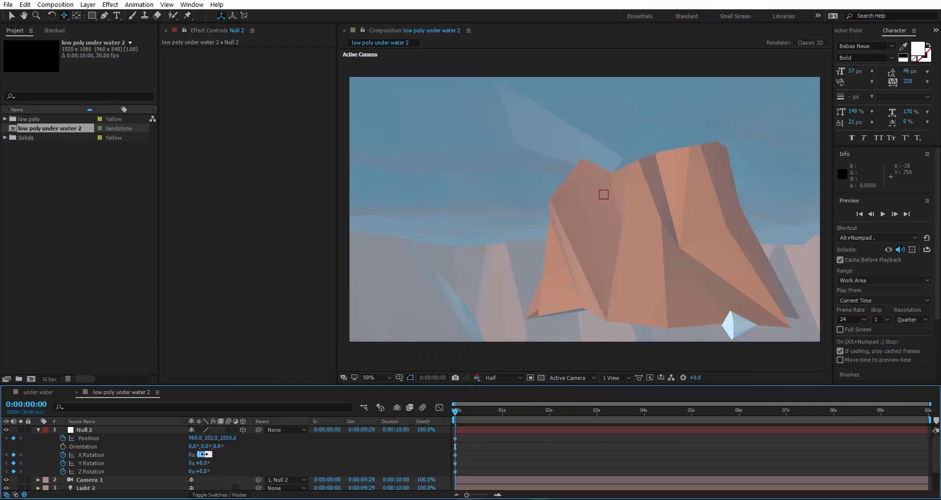
{"action": "type", "text": "4"}
{"action": "left_click", "coordinate": [227, 456]}
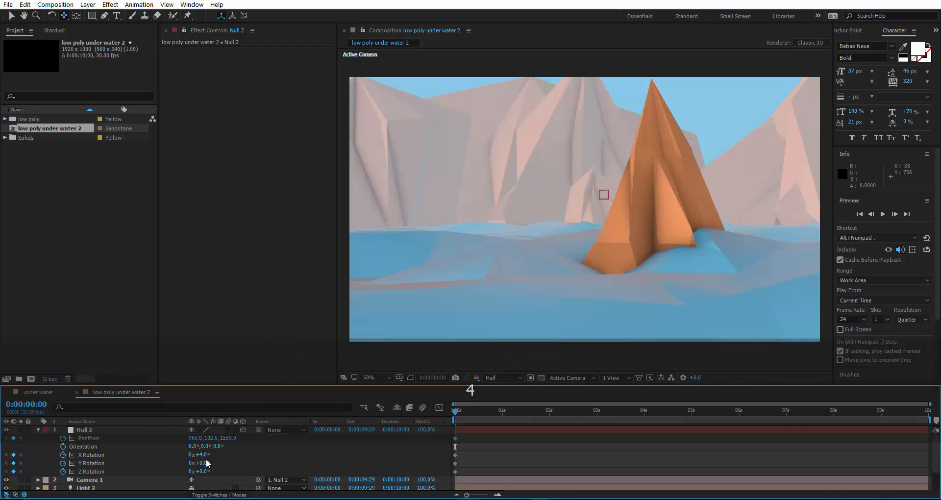
- Set the null's first-frame X Rotation to -12° and reframe the camera so the orange rock is fully in view
{"action": "left_click", "coordinate": [204, 455]}
{"action": "type", "text": "-12"}
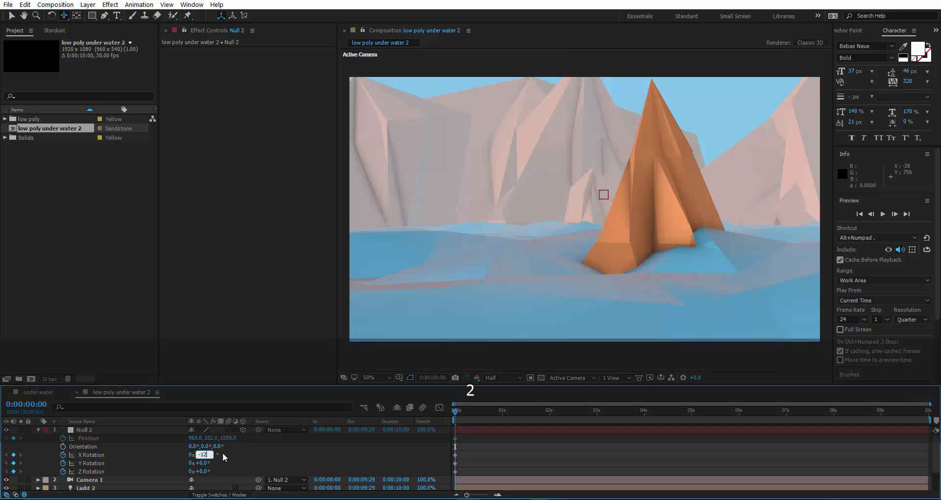
{"action": "left_click", "coordinate": [223, 452]}
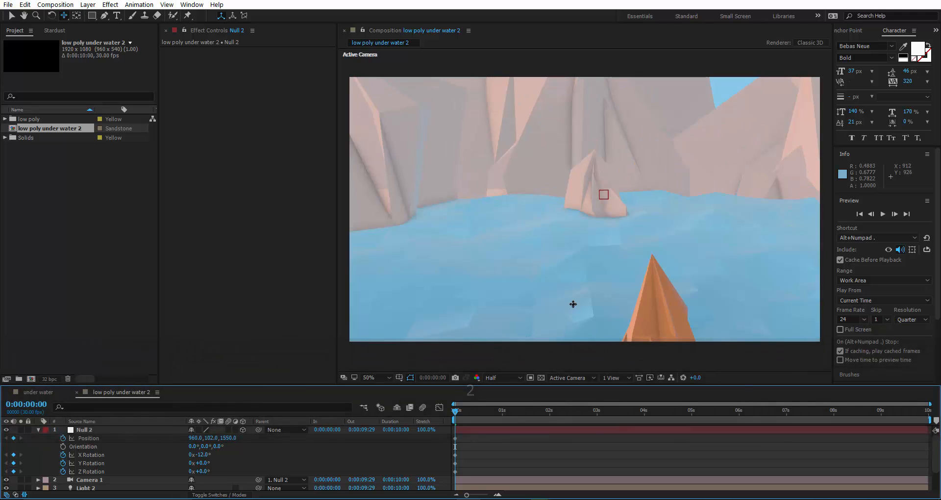
{"action": "mouse_move", "coordinate": [582, 297]}
{"action": "left_mouse_down"}
{"action": "mouse_move", "coordinate": [590, 232]}
{"action": "mouse_move", "coordinate": [568, 252]}
{"action": "left_mouse_up"}
- Set the null's Y Rotation and Z Rotation to 12° each at the first frame
{"action": "left_click", "coordinate": [202, 463]}
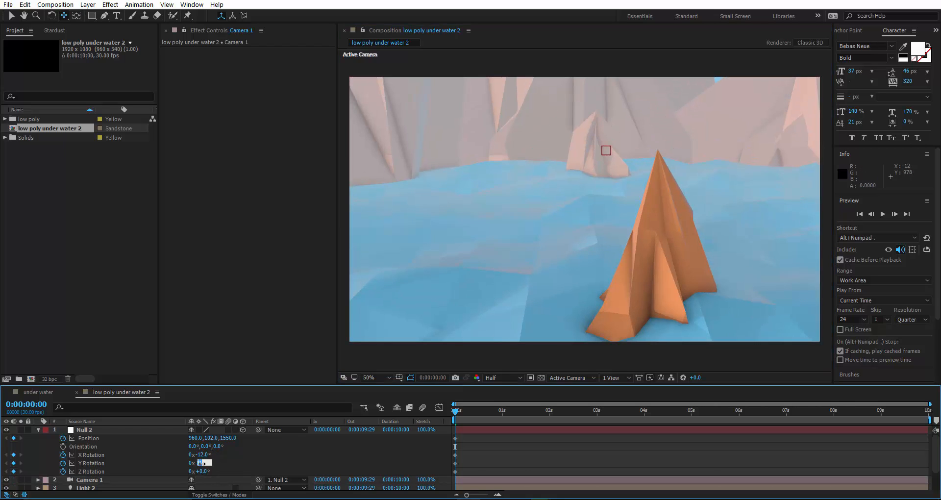
{"action": "type", "text": "12"}
{"action": "key", "text": "Return"}
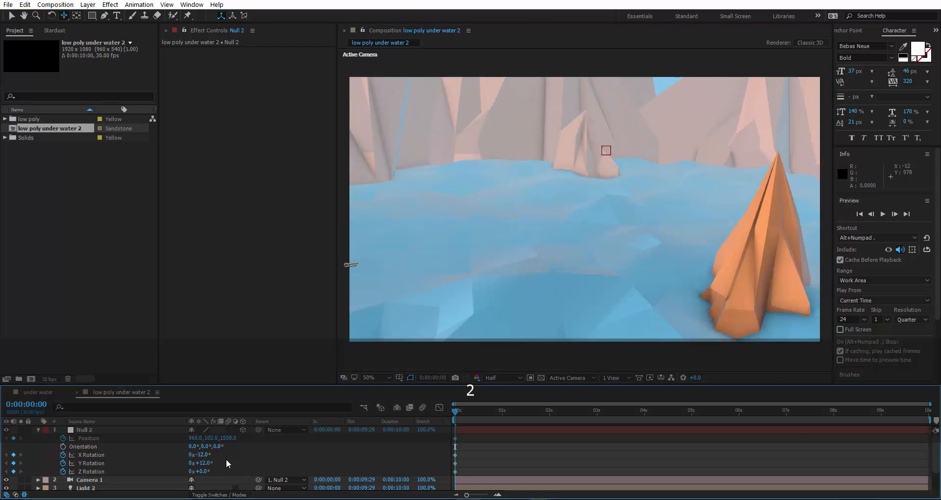
{"action": "left_click", "coordinate": [202, 471]}
{"action": "type", "text": "12"}
{"action": "key", "text": "Return"}
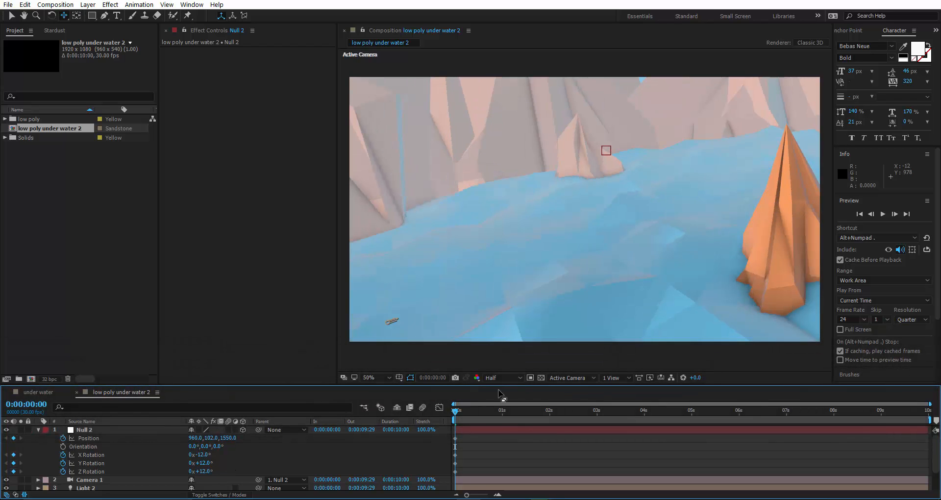
- At 0:00:03:00, keyframe the null's X, Y and Z Rotation to 0°
{"action": "left_click_drag", "start_coordinate": [562, 408], "coordinate": [598, 413]}
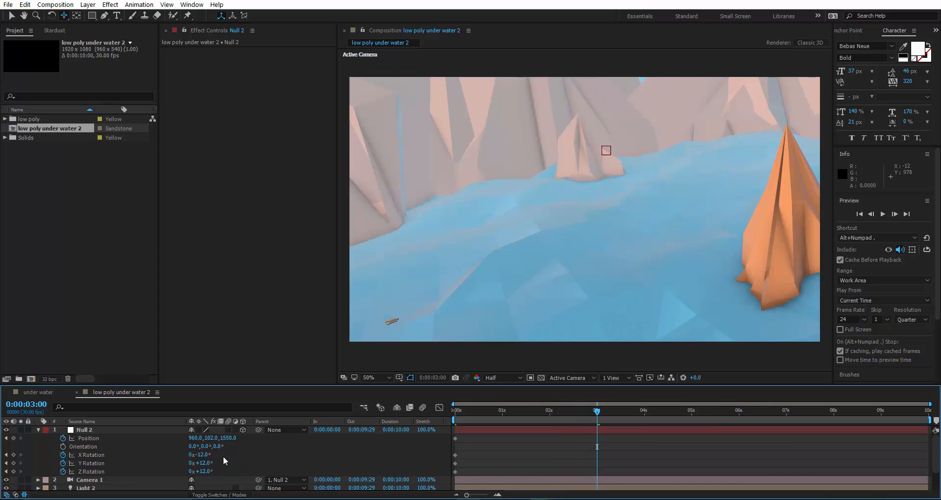
{"action": "left_click", "coordinate": [205, 455]}
{"action": "type", "text": "0"}
{"action": "key", "text": "Tab"}
{"action": "type", "text": "0"}
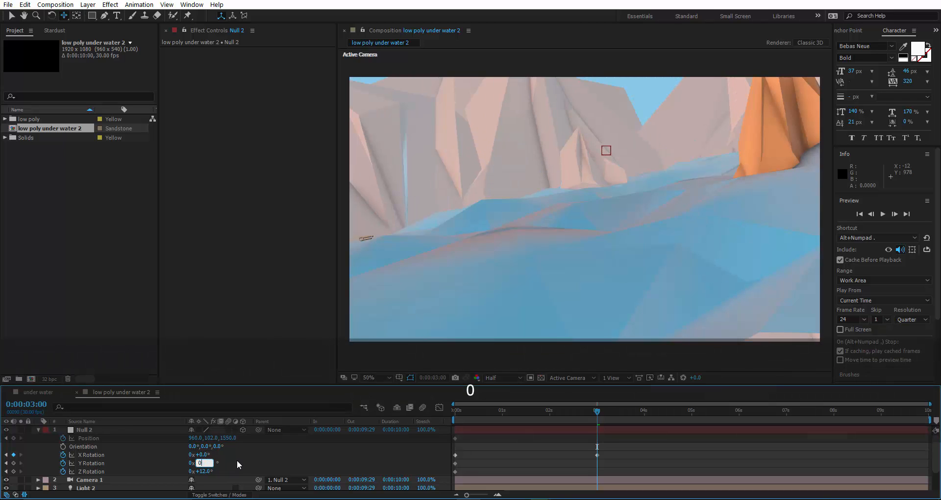
{"action": "key", "text": "Return"}
{"action": "left_click", "coordinate": [214, 469]}
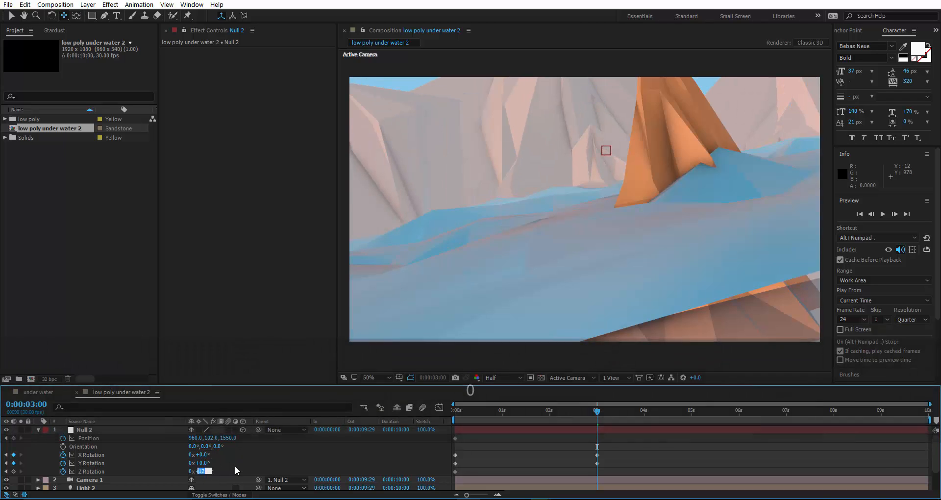
{"action": "type", "text": "0"}
{"action": "key", "text": "Return"}
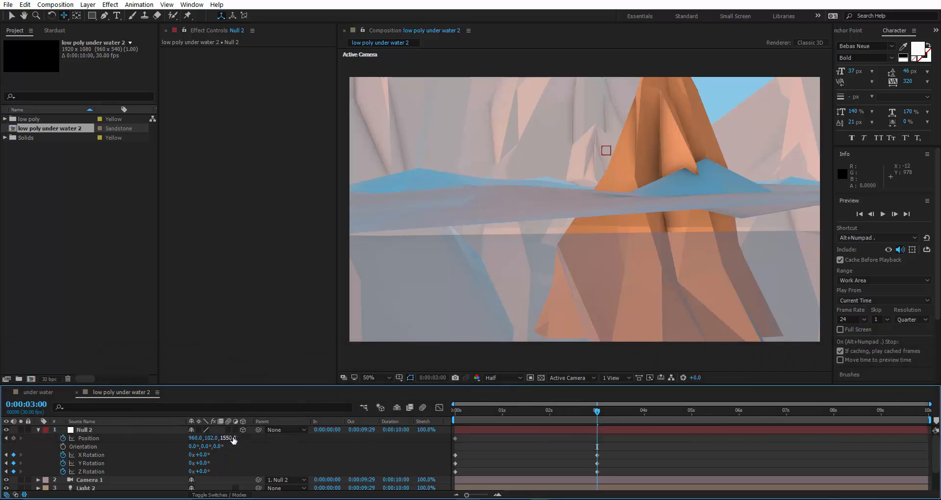
- Move the null back to position 960, 102, -329 at 0:00:03:00 and save the project
{"action": "left_click_drag", "start_coordinate": [234, 437], "coordinate": [14, 437]}
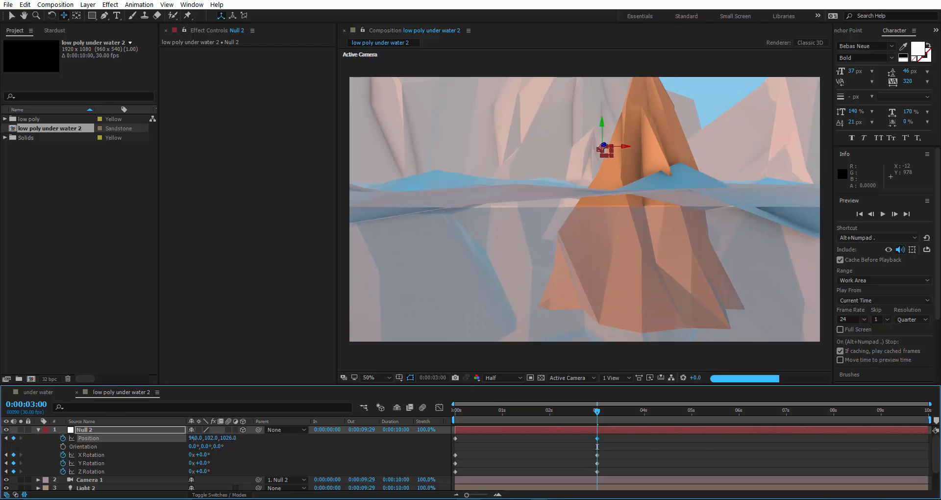
{"action": "left_click_drag", "start_coordinate": [231, 438], "coordinate": [127, 437]}
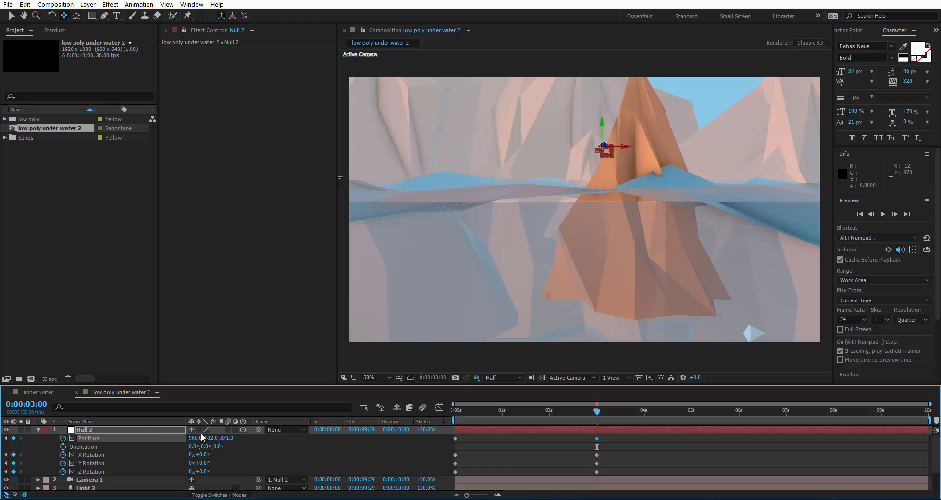
{"action": "left_click_drag", "start_coordinate": [227, 438], "coordinate": [202, 434]}
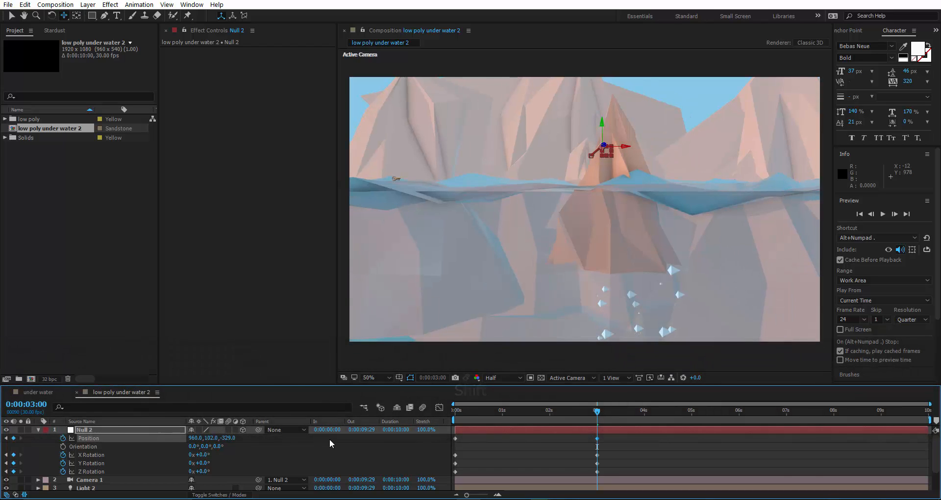
{"action": "key", "text": "ctrl+s"}
- On the e3d layer at 0:00:02:10, keyframe the Group 3 fish replicator's Position XY at 2085, 1319
{"action": "left_click_drag", "start_coordinate": [597, 416], "coordinate": [566, 417]}
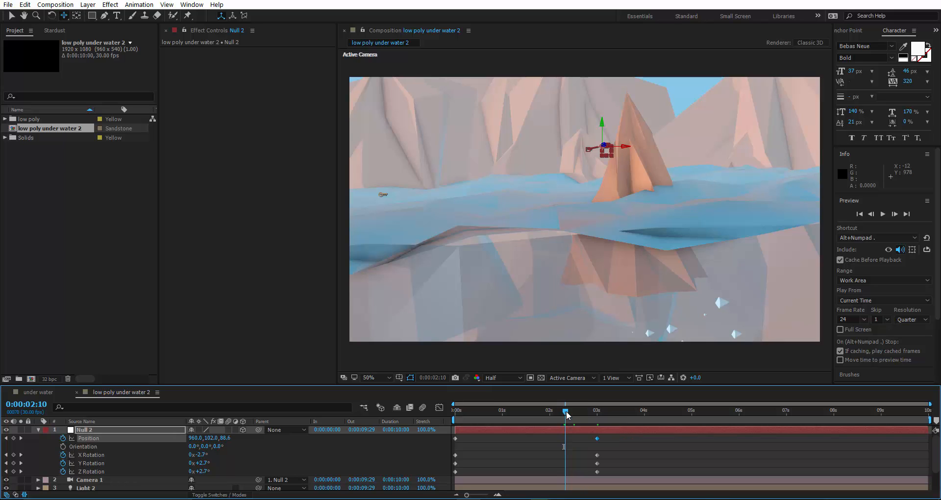
{"action": "scroll", "coordinate": [94, 473], "scroll_direction": "down", "scroll_amount": 2}
{"action": "left_click", "coordinate": [98, 477]}
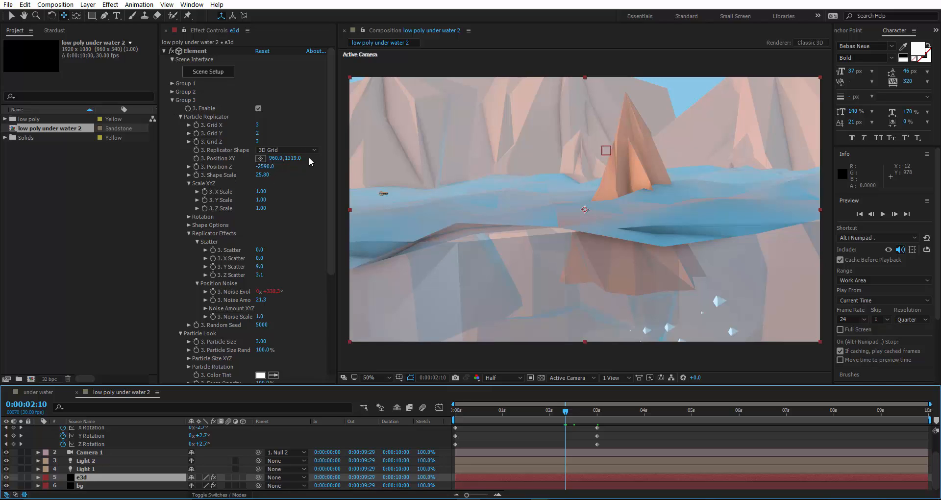
{"action": "left_click_drag", "start_coordinate": [270, 158], "coordinate": [232, 158]}
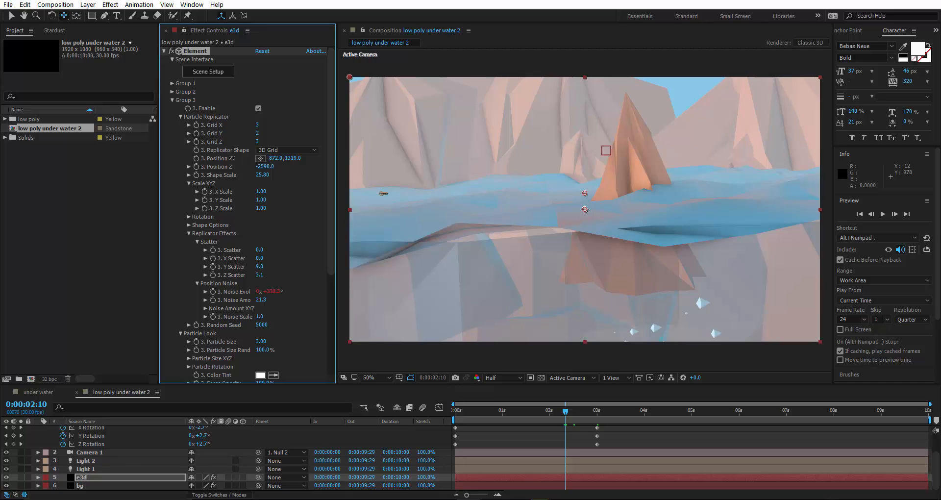
{"action": "key", "text": "ctrl+z"}
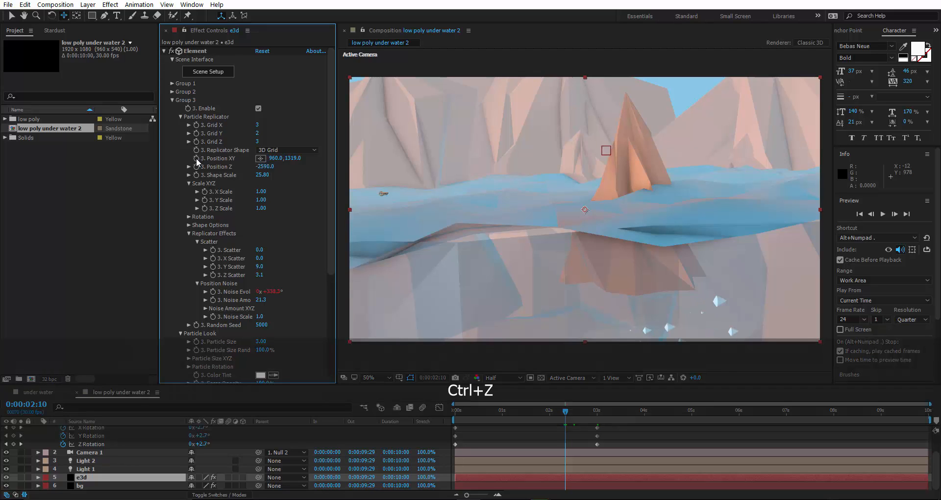
{"action": "left_click", "coordinate": [198, 161]}
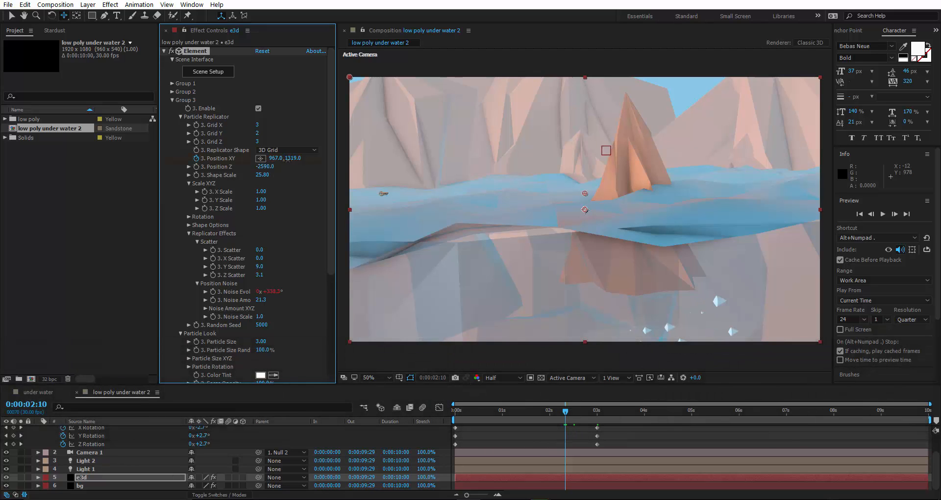
{"action": "left_click_drag", "start_coordinate": [287, 159], "coordinate": [568, 87]}
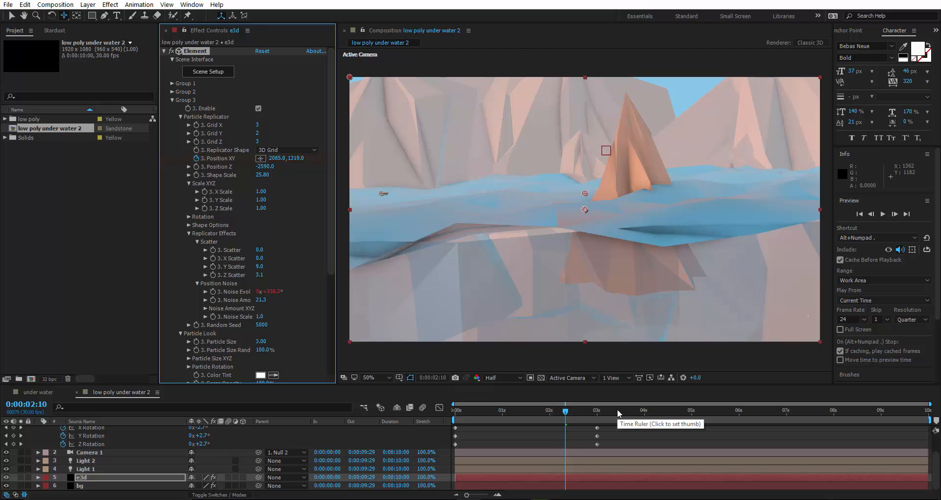
- At 0:00:03:28, set the Group 3 fish Position XY to -1494, 1319 and save the project
{"action": "left_click_drag", "start_coordinate": [620, 409], "coordinate": [641, 406]}
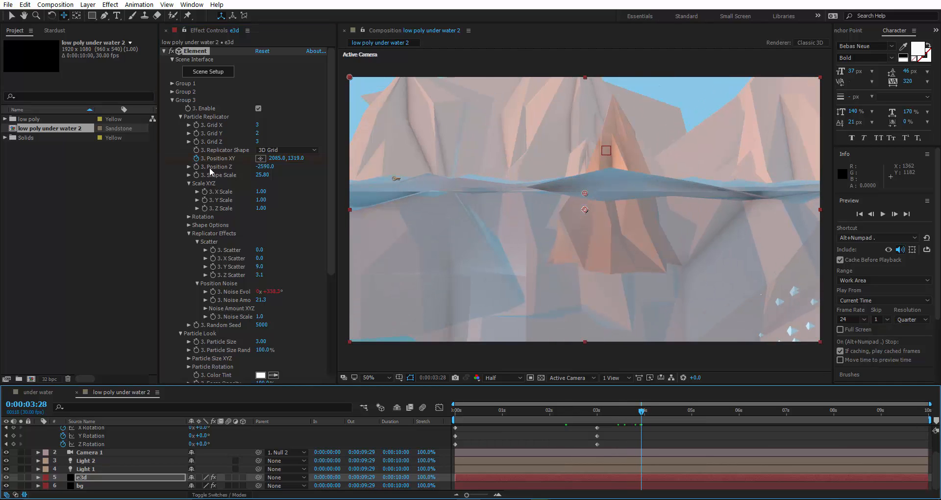
{"action": "left_click_drag", "start_coordinate": [283, 158], "coordinate": [118, 157]}
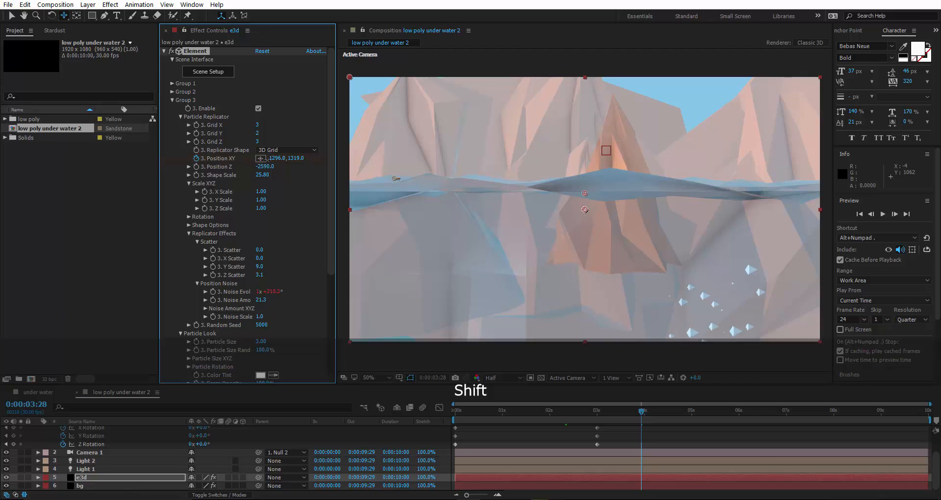
{"action": "mouse_move", "coordinate": [267, 158]}
{"action": "left_mouse_down"}
{"action": "mouse_move", "coordinate": [202, 160]}
{"action": "mouse_move", "coordinate": [257, 167]}
{"action": "left_mouse_up"}
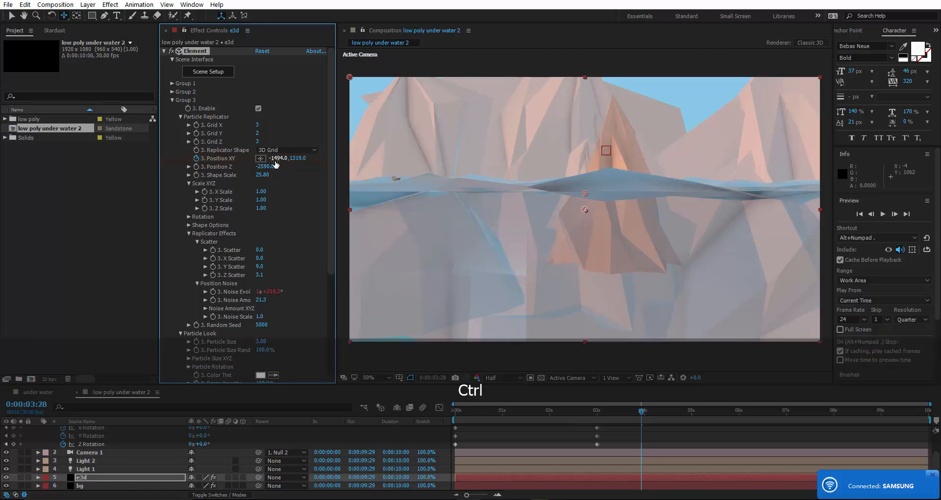
{"action": "key", "text": "ctrl+s"}
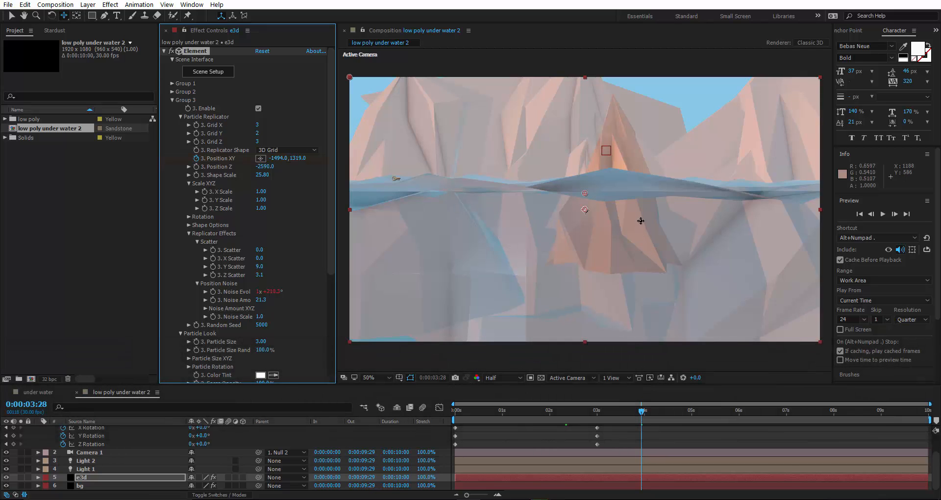
- Keyframe the null's Z position to about -465 at 0:00:03:28 and save the project
{"action": "scroll", "coordinate": [116, 438], "scroll_direction": "up", "scroll_amount": 2}
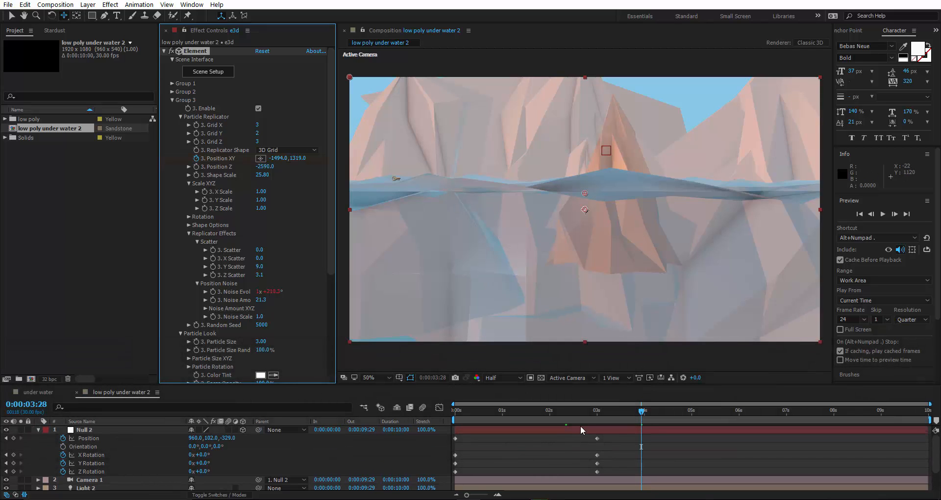
{"action": "left_click", "coordinate": [231, 438]}
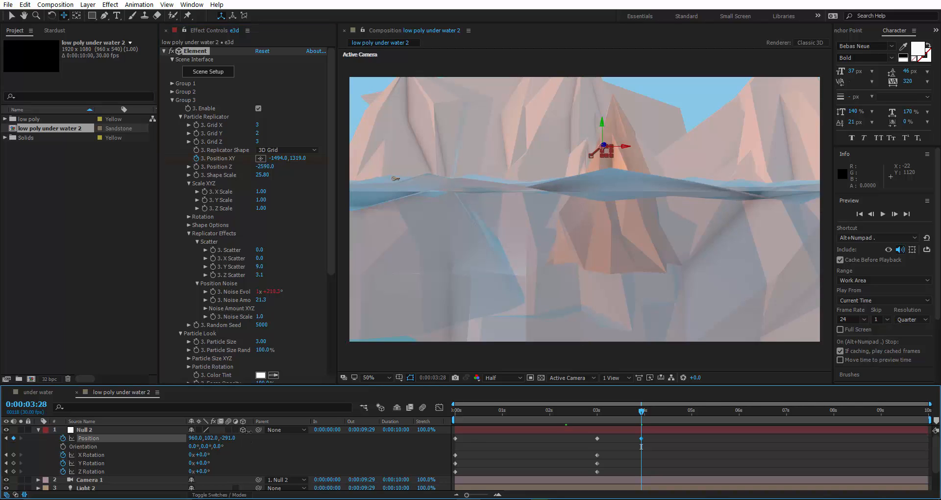
{"action": "left_click_drag", "start_coordinate": [225, 435], "coordinate": [162, 439]}
{"action": "key", "text": "ctrl+s"}
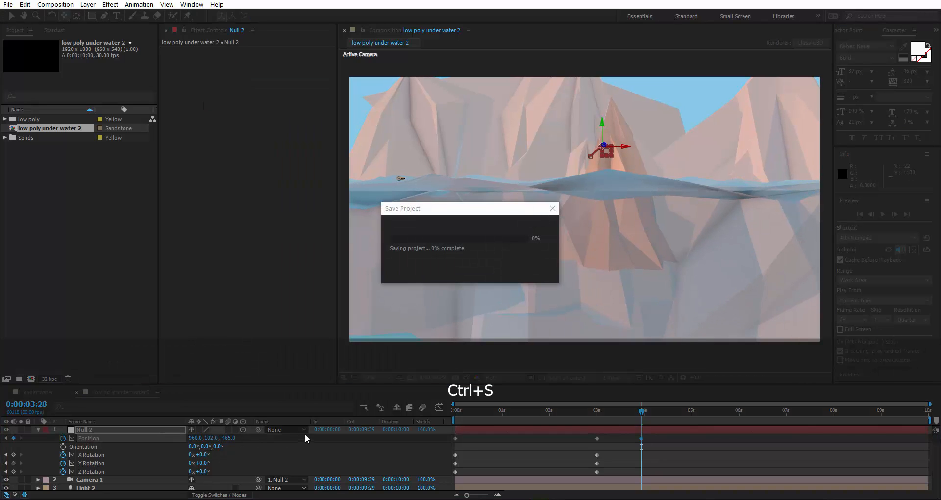
- End the work area at 0:00:03:28, preview the camera and fish animation, and go to about 0:00:02:24
{"action": "key", "text": "n"}
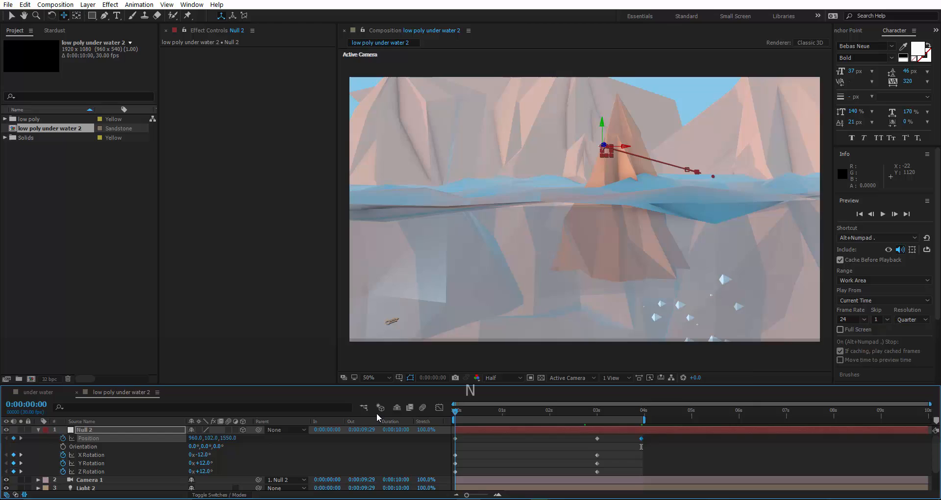
{"action": "key", "text": "space"}
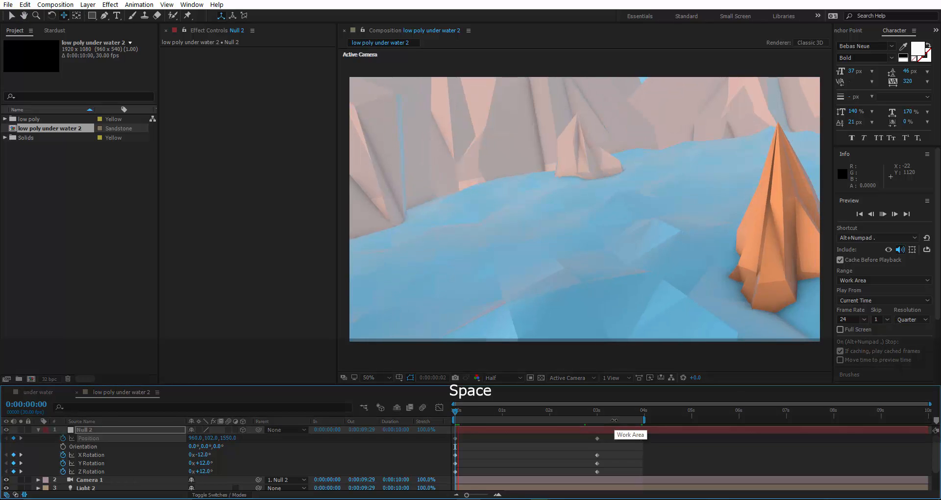
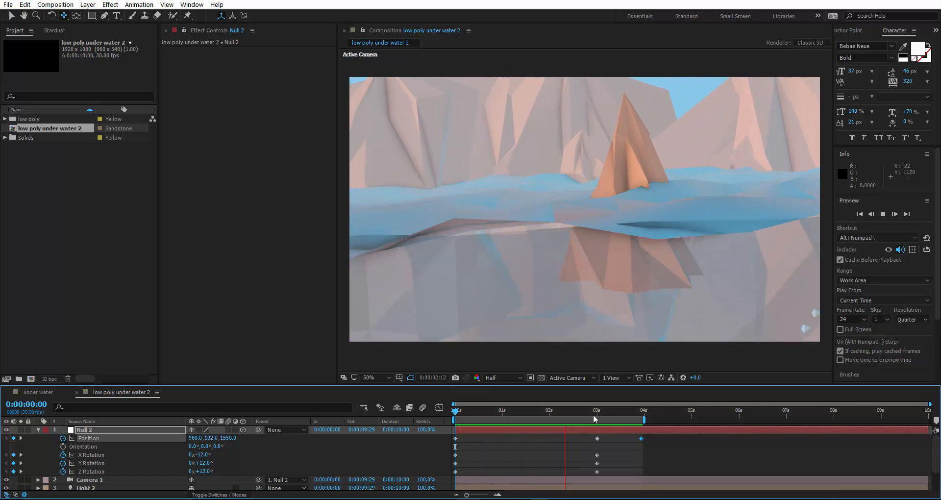
{"action": "mouse_move", "coordinate": [594, 413]}
{"action": "left_mouse_down"}
{"action": "mouse_move", "coordinate": [576, 416]}
{"action": "mouse_move", "coordinate": [618, 412]}
{"action": "mouse_move", "coordinate": [537, 415]}
{"action": "mouse_move", "coordinate": [619, 411]}
{"action": "mouse_move", "coordinate": [573, 425]}
{"action": "mouse_move", "coordinate": [608, 416]}
{"action": "mouse_move", "coordinate": [588, 416]}
{"action": "left_mouse_up"}
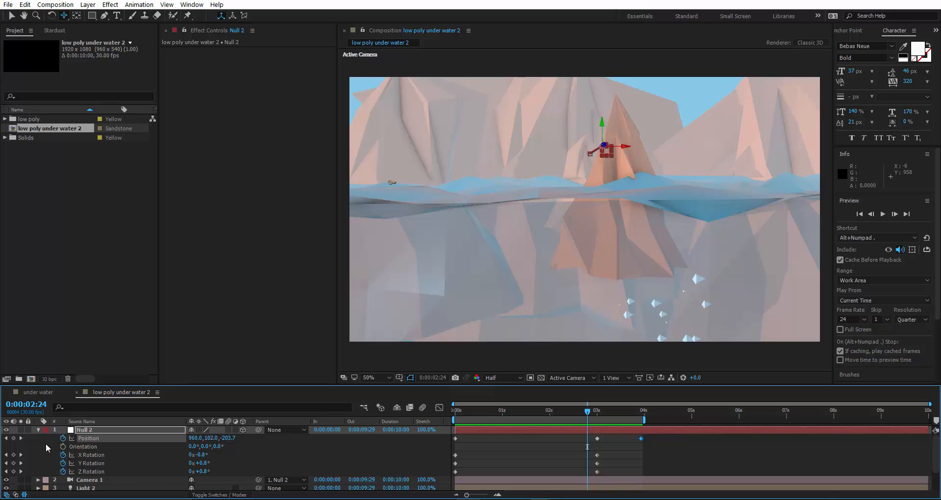
- Open the e3d layer's Element scene setup, inspect and adjust the under water plane in the first group folder, and apply the scene
{"action": "left_click", "coordinate": [39, 430]}
{"action": "left_click", "coordinate": [91, 463]}
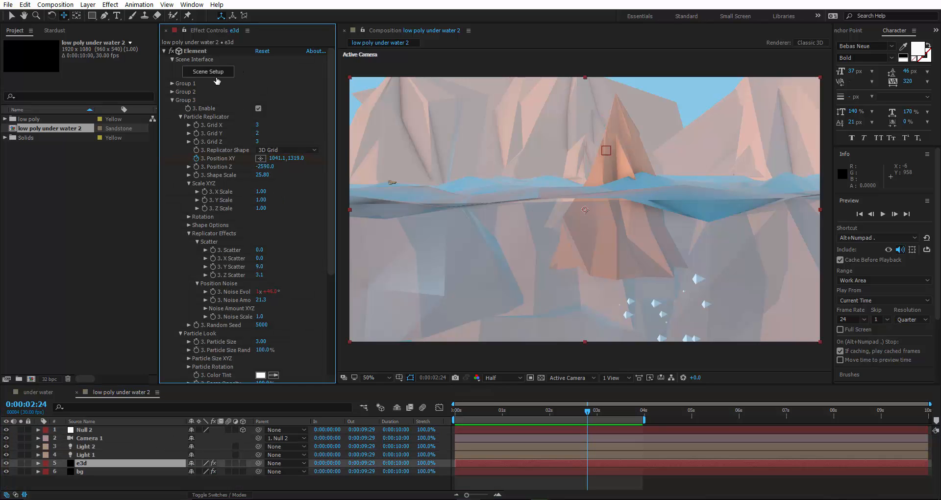
{"action": "left_click", "coordinate": [215, 72]}
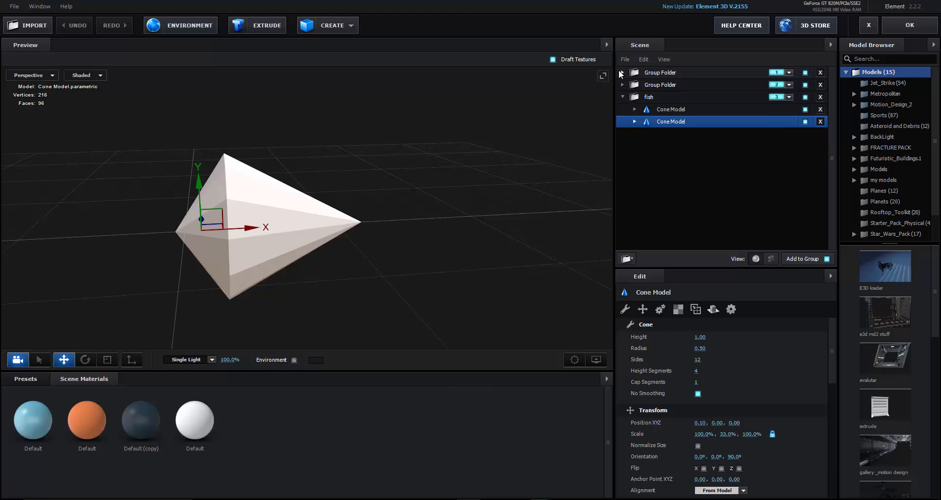
{"action": "left_click", "coordinate": [622, 72]}
{"action": "left_click", "coordinate": [683, 87]}
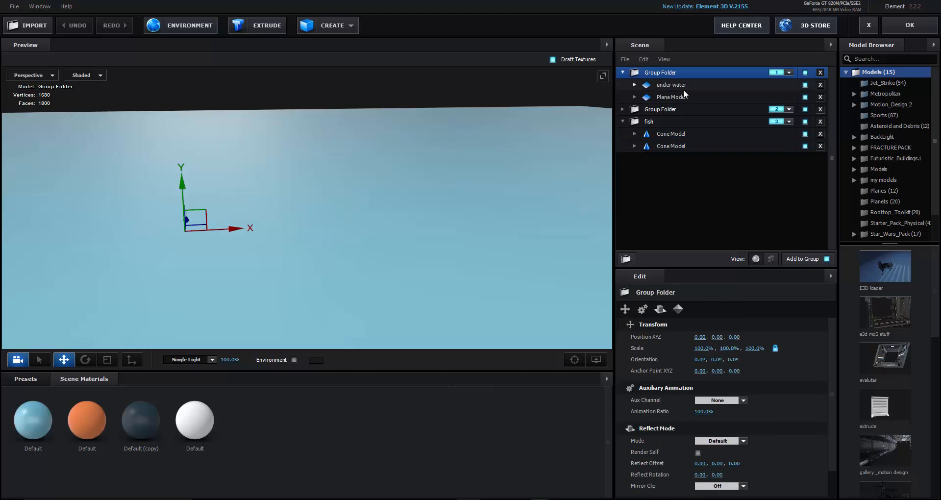
{"action": "left_click_drag", "start_coordinate": [496, 194], "coordinate": [466, 205]}
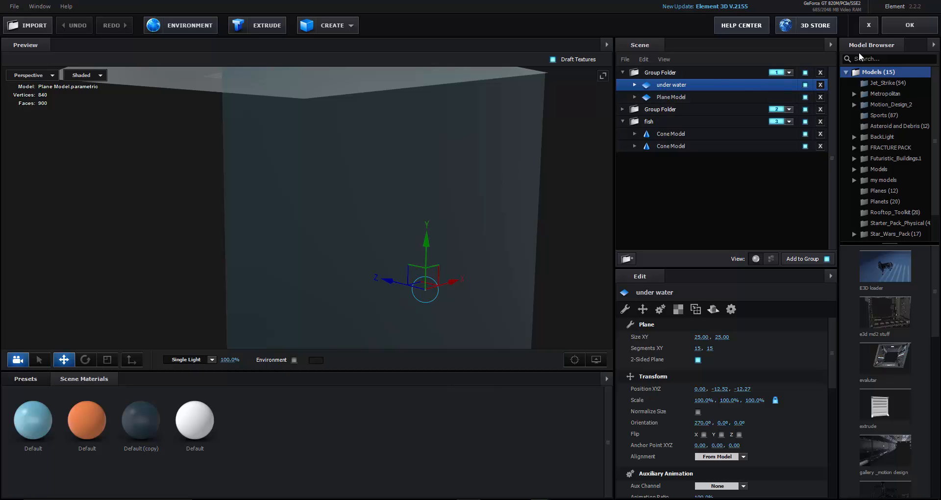
{"action": "left_click", "coordinate": [909, 28]}
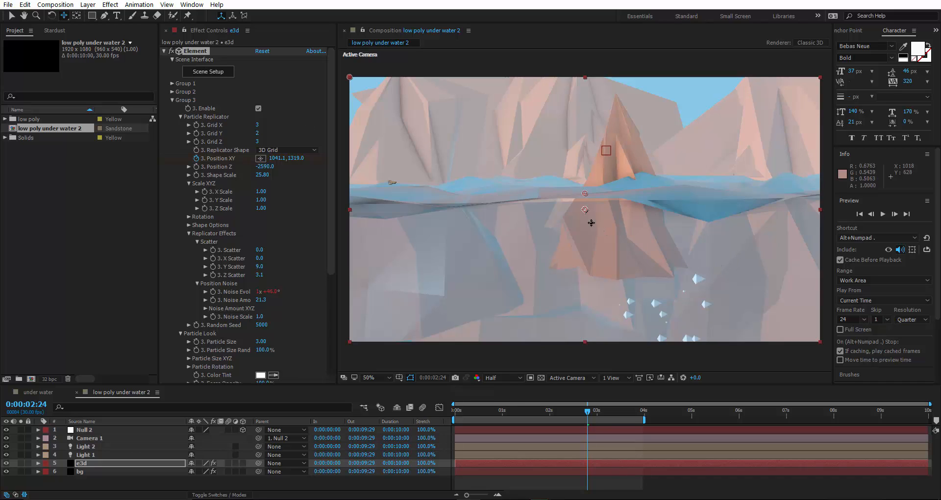
- Raise the under water plane slightly toward the water surface in the Element scene setup, apply it, and save the project
{"action": "left_click", "coordinate": [216, 72]}
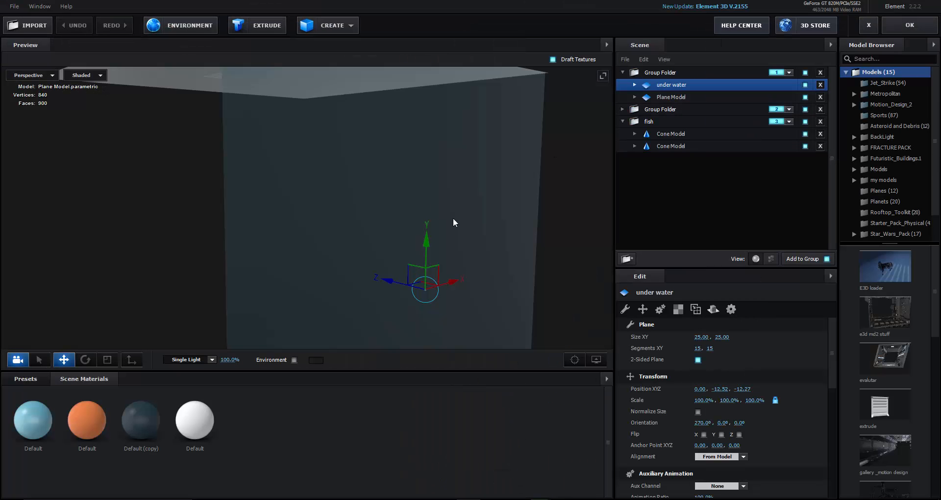
{"action": "left_click_drag", "start_coordinate": [444, 128], "coordinate": [457, 228]}
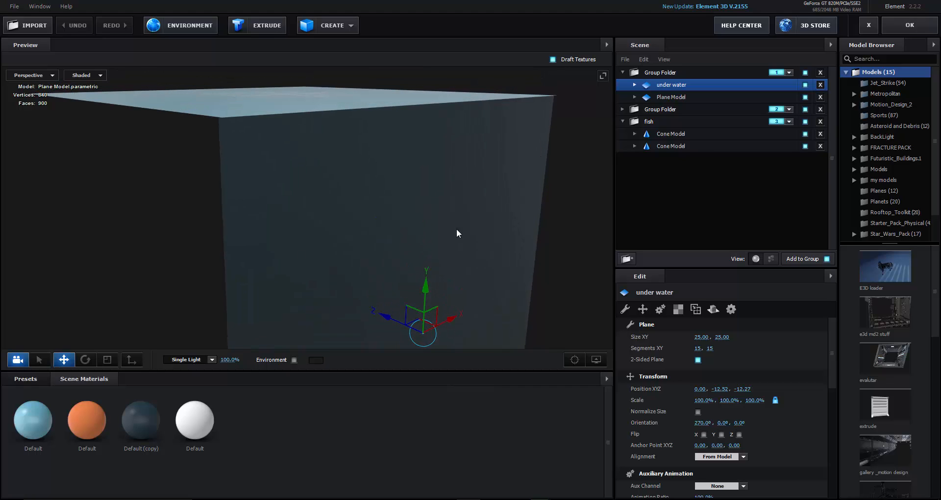
{"action": "left_click_drag", "start_coordinate": [427, 289], "coordinate": [427, 286]}
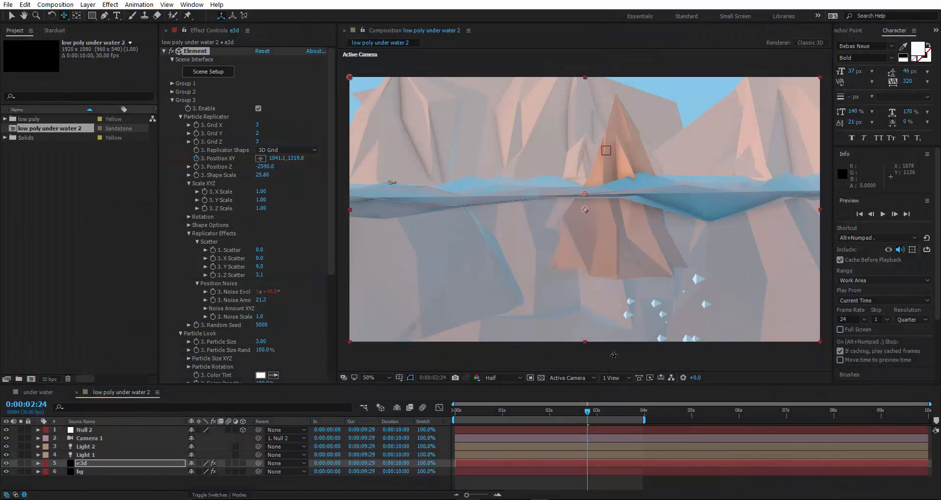
{"action": "key", "text": "ctrl+s"}
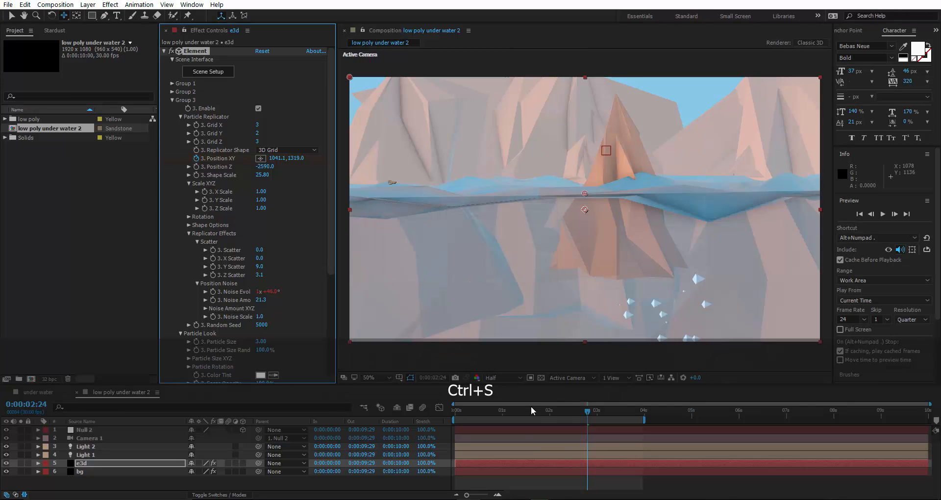
- Return to 0:00:00:00, save the project, and add an adjustment layer above all other layers
{"action": "key", "text": "Home"}
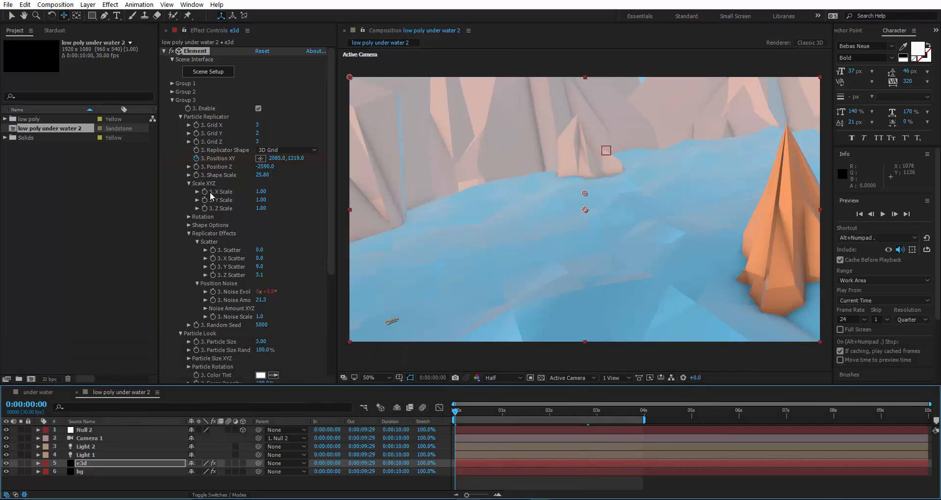
{"action": "left_click", "coordinate": [171, 100]}
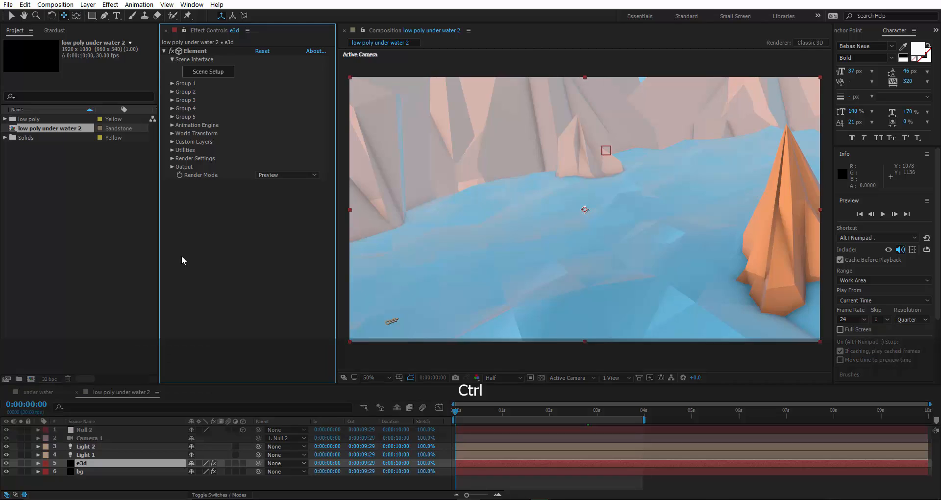
{"action": "key", "text": "ctrl+s"}
{"action": "right_click", "coordinate": [98, 487]}
{"action": "mouse_move", "coordinate": [153, 395]}
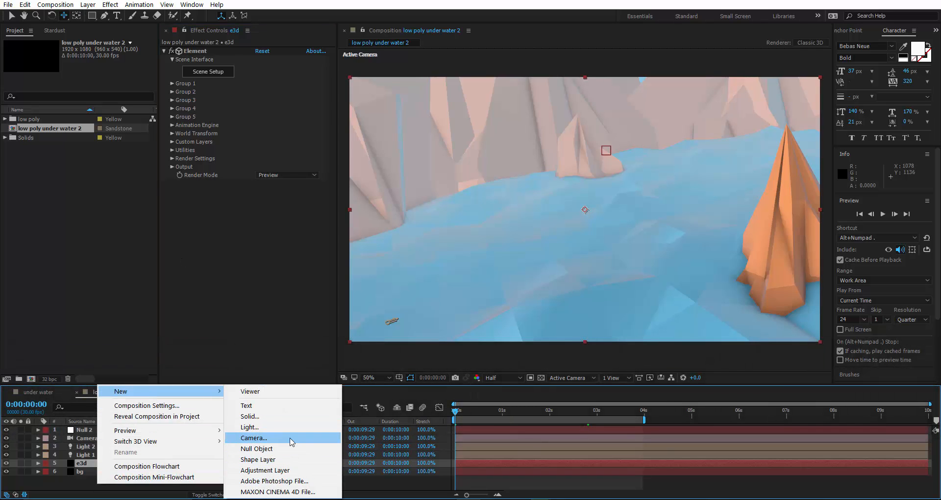
{"action": "left_click", "coordinate": [275, 470]}
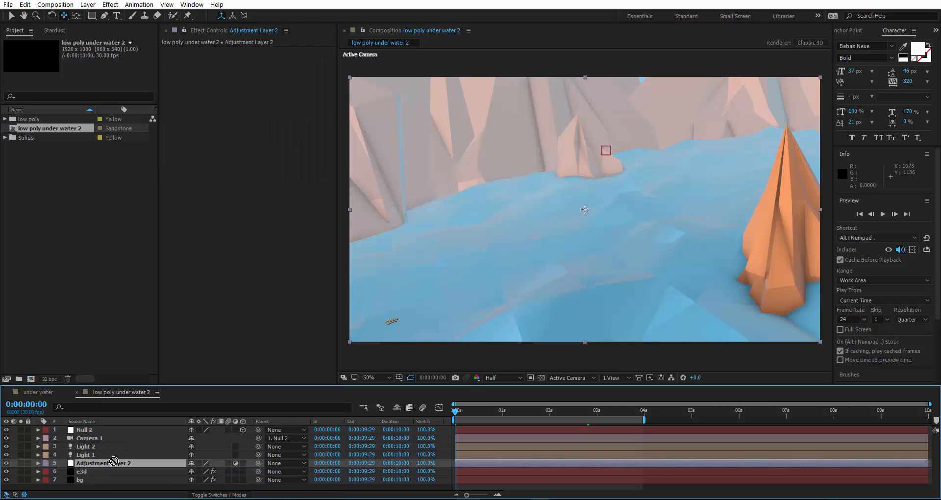
{"action": "left_click_drag", "start_coordinate": [113, 461], "coordinate": [126, 428]}
- Apply Curves to the adjustment layer and shape the RGB curve into a gentle S with darker shadows and brighter highlights
{"action": "key", "text": "ctrl+space"}
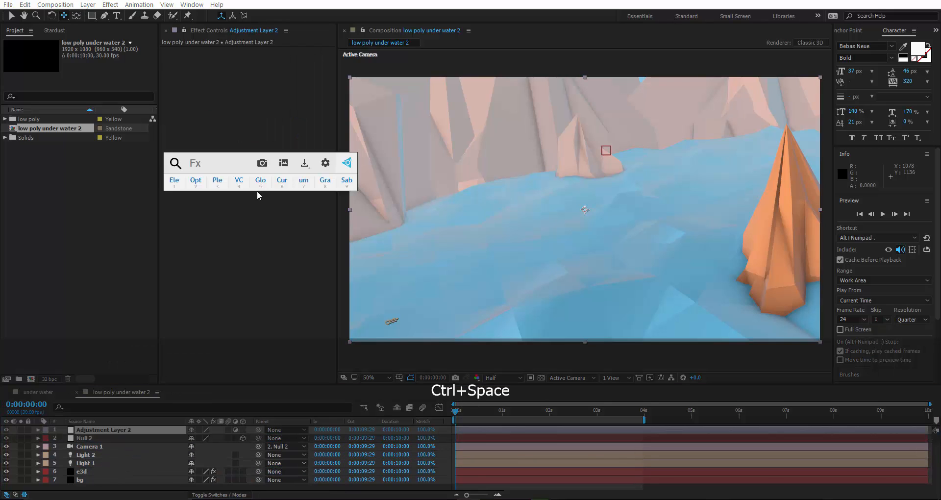
{"action": "left_click", "coordinate": [283, 183]}
{"action": "left_click_drag", "start_coordinate": [200, 192], "coordinate": [201, 199]}
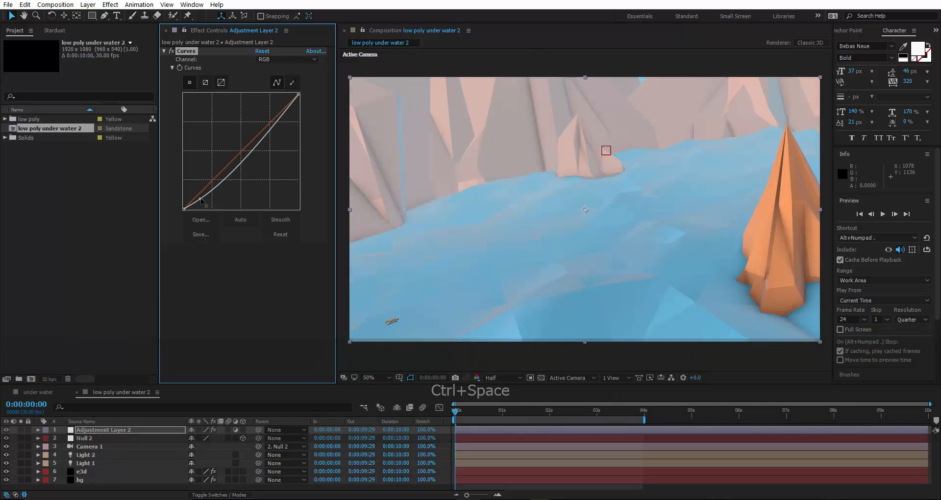
{"action": "left_click_drag", "start_coordinate": [239, 170], "coordinate": [251, 140]}
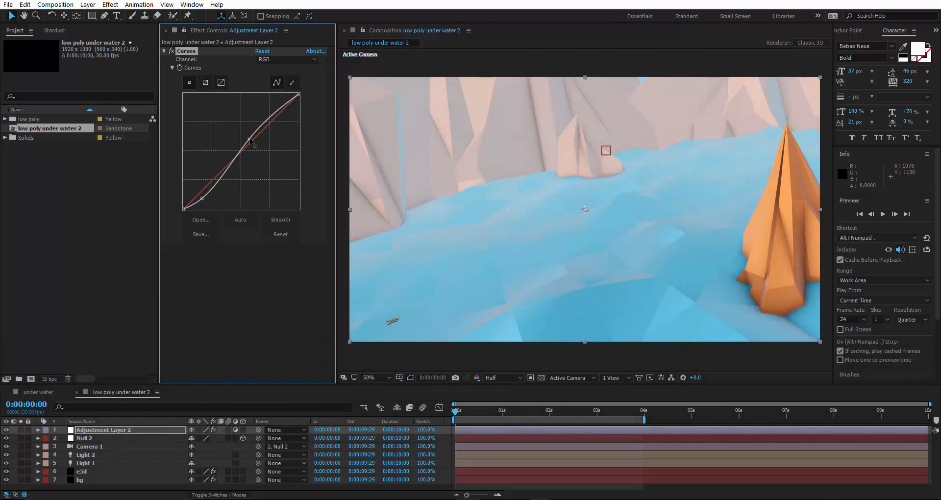
{"action": "left_click", "coordinate": [243, 283]}
{"action": "left_click", "coordinate": [291, 58]}
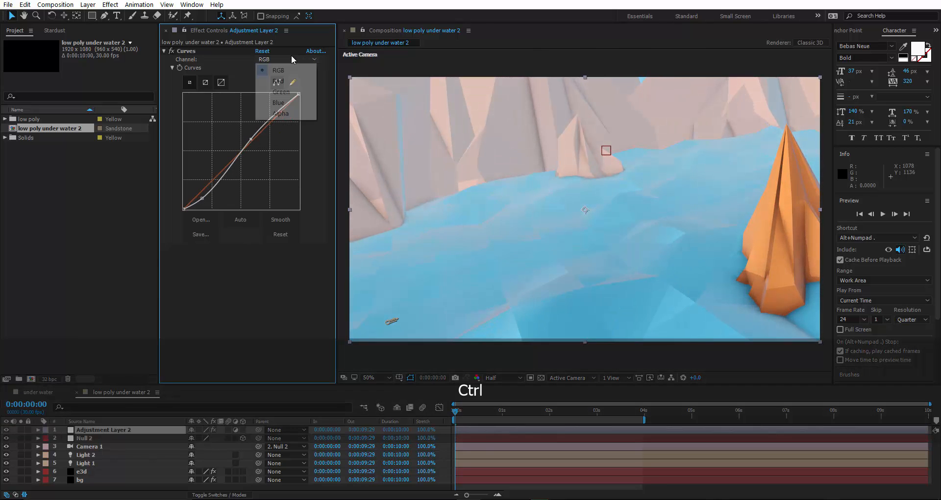
{"action": "left_click", "coordinate": [289, 81]}
{"action": "left_click_drag", "start_coordinate": [279, 109], "coordinate": [286, 103]}
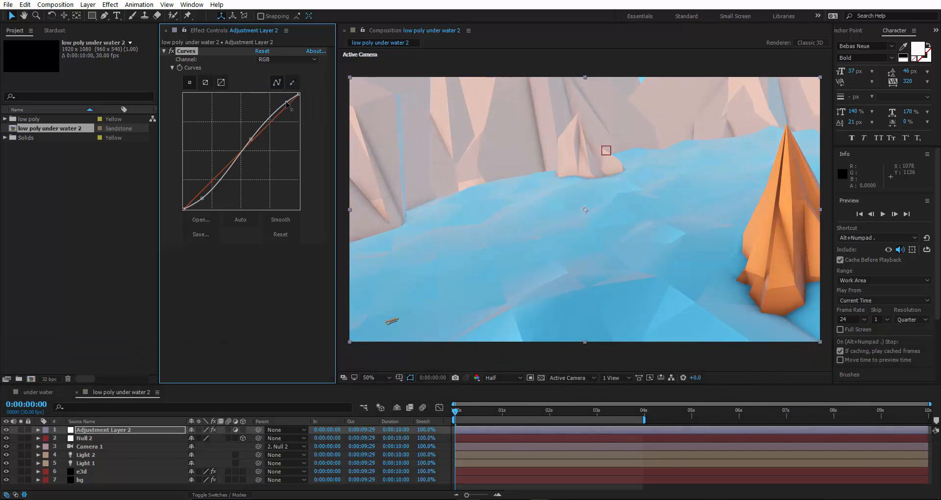
- Raise the Red channel curve slightly and add a point near the highlights of the Green channel curve
{"action": "left_click", "coordinate": [291, 58]}
{"action": "left_click", "coordinate": [284, 79]}
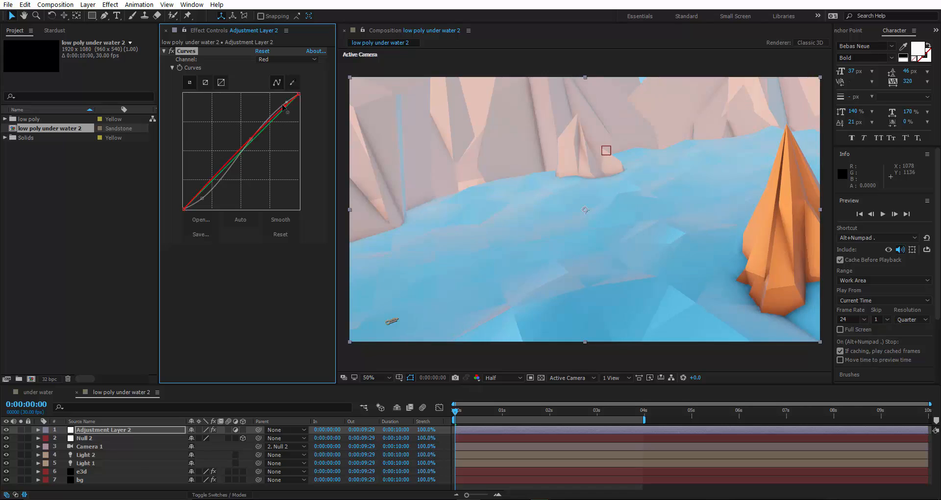
{"action": "left_click_drag", "start_coordinate": [282, 105], "coordinate": [280, 107]}
{"action": "left_click", "coordinate": [290, 59]}
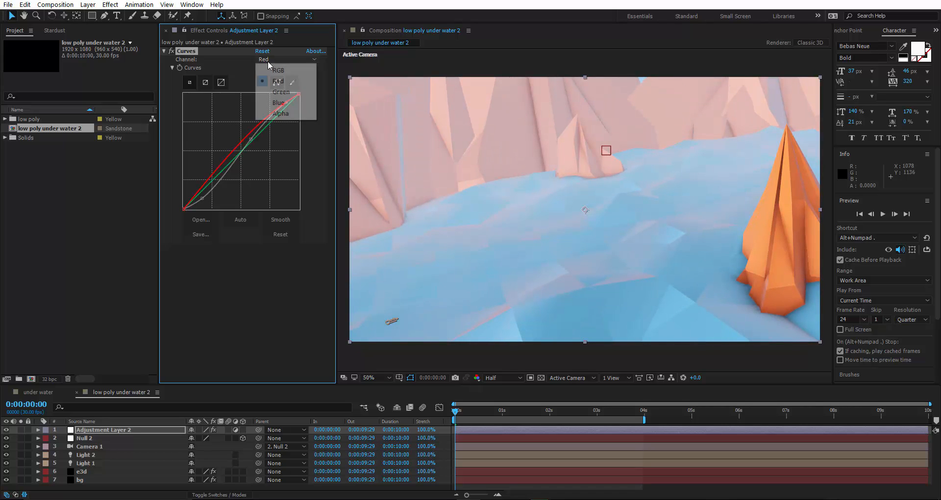
{"action": "left_click", "coordinate": [277, 92]}
{"action": "left_click_drag", "start_coordinate": [276, 119], "coordinate": [281, 113]}
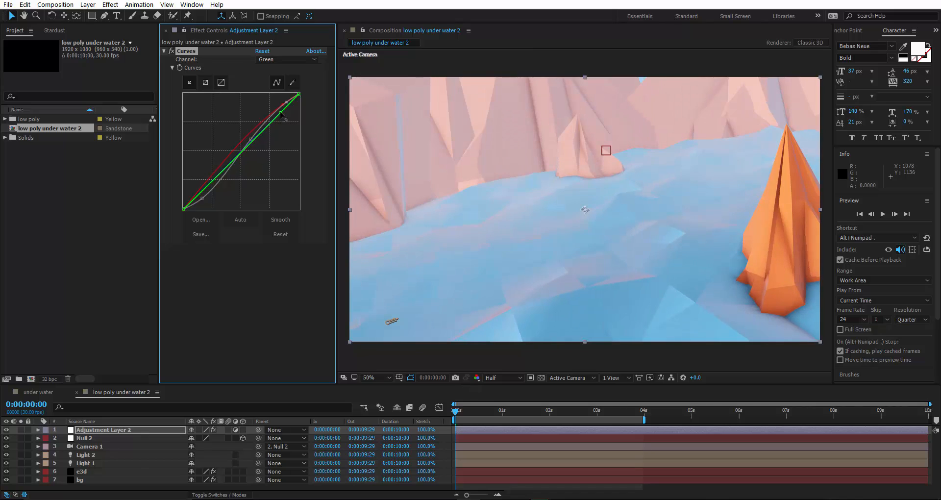
- Lift the black point of the Blue channel curve, check the grade at 0:00:03:07, and save the project
{"action": "left_click", "coordinate": [275, 62]}
{"action": "left_click", "coordinate": [275, 103]}
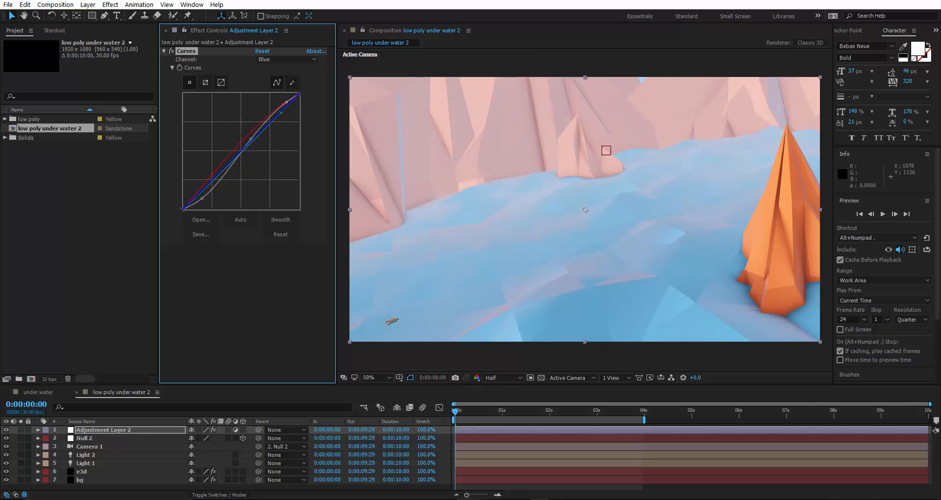
{"action": "left_click_drag", "start_coordinate": [183, 209], "coordinate": [179, 203]}
{"action": "key", "text": "ctrl+s"}
{"action": "left_click", "coordinate": [577, 411]}
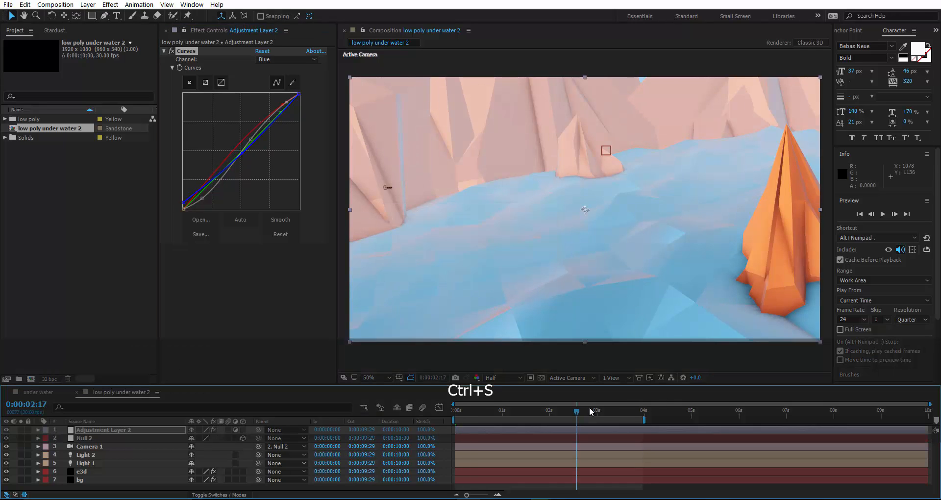
{"action": "left_click", "coordinate": [610, 411]}
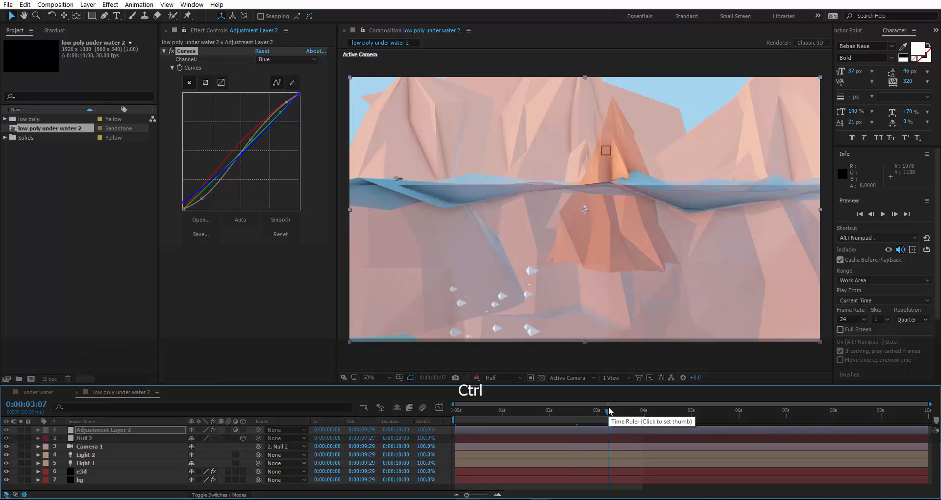
{"action": "key", "text": "ctrl+s"}
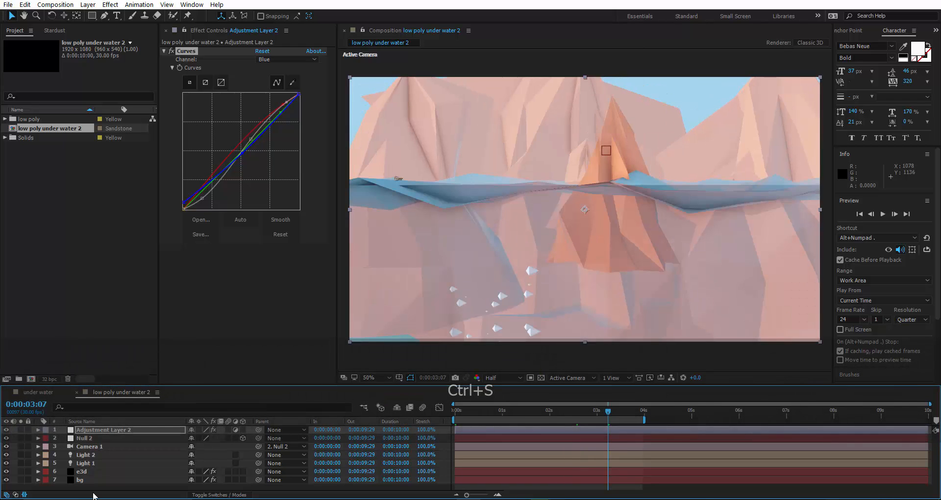
- Create a black 1920 x 1080 solid named slide and squash it vertically into a thin full-width bar at the frame's centre
{"action": "left_click", "coordinate": [112, 392]}
{"action": "right_click", "coordinate": [92, 391]}
{"action": "mouse_move", "coordinate": [176, 395]}
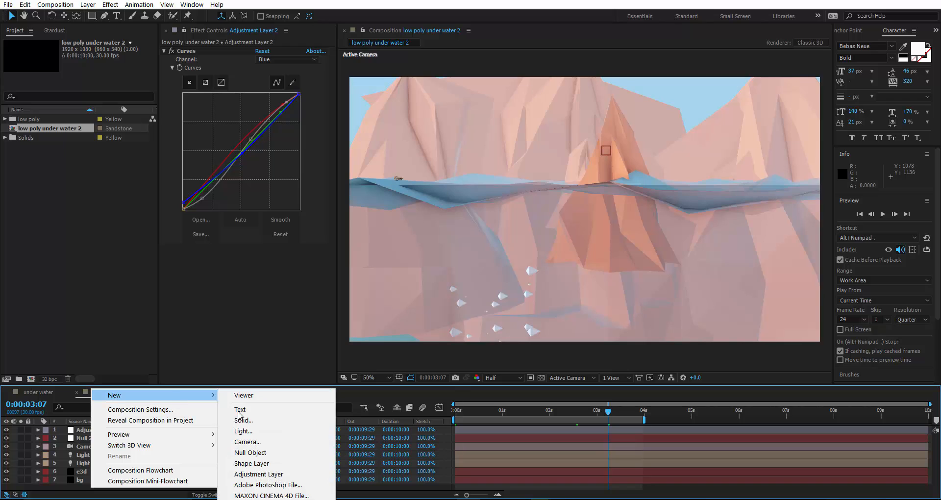
{"action": "left_click", "coordinate": [236, 421]}
{"action": "type", "text": "slide"}
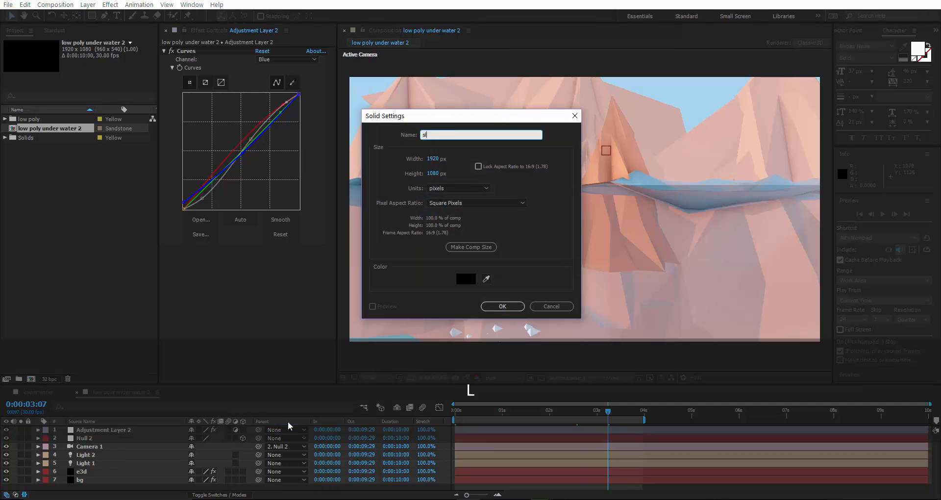
{"action": "key", "text": "Return"}
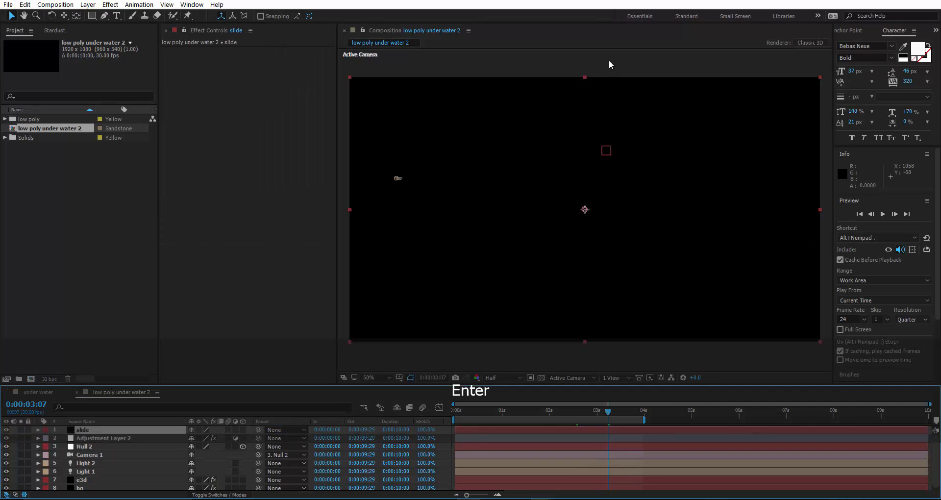
{"action": "left_click_drag", "start_coordinate": [586, 77], "coordinate": [585, 200]}
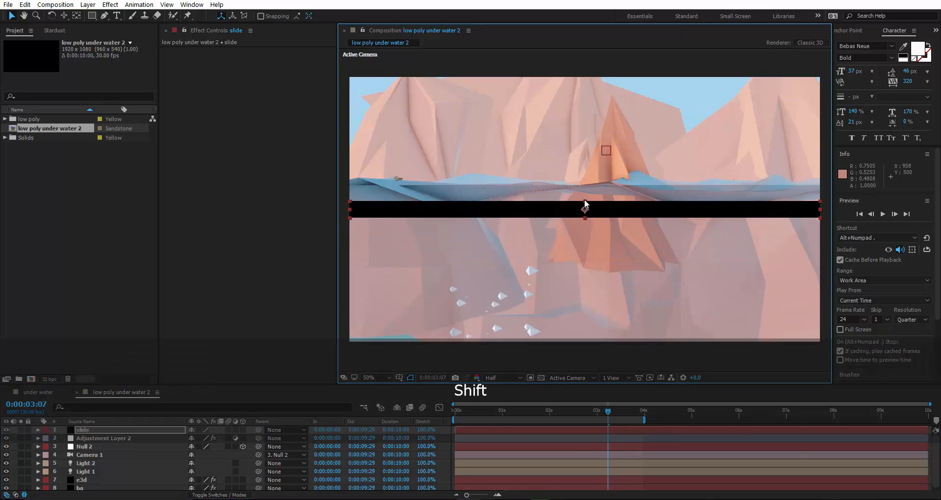
- Move the slide bar up to the frame's top edge, make it somewhat taller, and save the project
{"action": "key", "text": "shift+Up"}
{"action": "key", "text": "shift+Up"}
{"action": "key", "text": "shift+Up"}
{"action": "key", "text": "shift+Up"}
{"action": "key", "text": "shift+Up"}
{"action": "key", "text": "shift+Up"}
{"action": "key", "text": "shift+Up"}
{"action": "key", "text": "shift+Up"}
{"action": "key", "text": "shift+Up"}
{"action": "key", "text": "shift+Up"}
{"action": "key", "text": "shift+Up"}
{"action": "key", "text": "shift+Up"}
{"action": "key", "text": "shift+Up"}
{"action": "key", "text": "shift+Up"}
{"action": "key", "text": "shift+Up"}
{"action": "key", "text": "shift+Up"}
{"action": "key", "text": "shift+Up"}
{"action": "key", "text": "shift+Up"}
{"action": "key", "text": "shift+Up"}
{"action": "key", "text": "shift+Up"}
{"action": "key", "text": "shift+Up"}
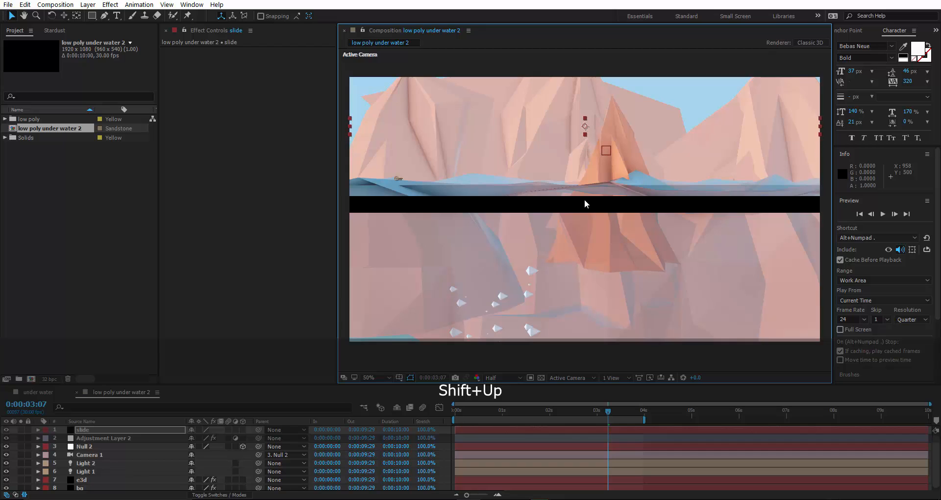
{"action": "key", "text": "ctrl+s"}
{"action": "key", "text": "shift"}
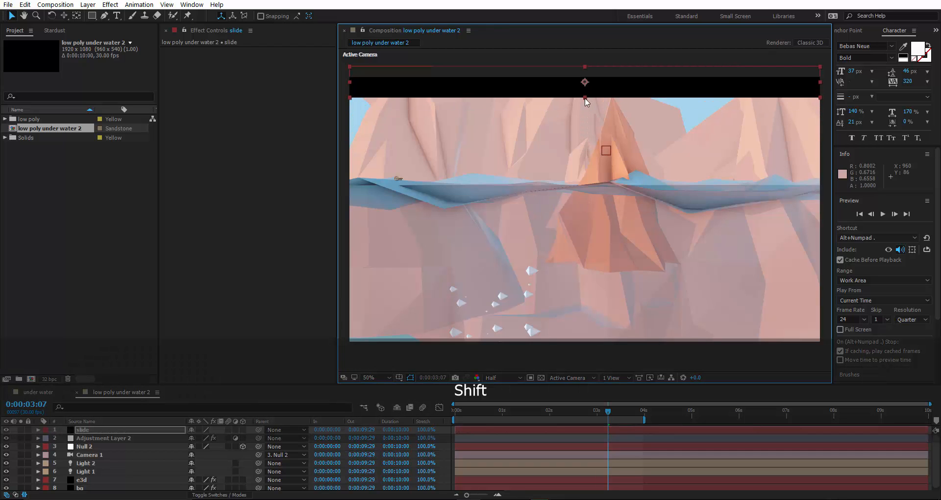
- Fine-tune the slide bar's vertical position so it partly overhangs the frame's top edge, and save the project
{"action": "key", "text": "shift+Down"}
{"action": "key", "text": "shift+Down"}
{"action": "key", "text": "shift+Down"}
{"action": "key", "text": "shift+Down"}
{"action": "key", "text": "ctrl+s"}
{"action": "key", "text": "Up"}
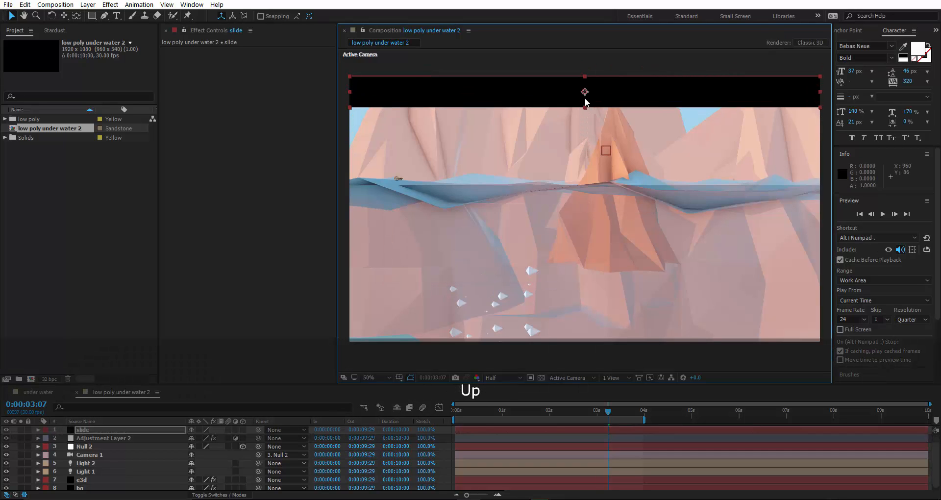
{"action": "key", "text": "Up"}
{"action": "key", "text": "Up"}
{"action": "key", "text": "Up"}
{"action": "key", "text": "Up"}
{"action": "key", "text": "shift+Up"}
{"action": "key", "text": "shift+Up"}
{"action": "key", "text": "shift+Up"}
{"action": "key", "text": "shift+Up"}
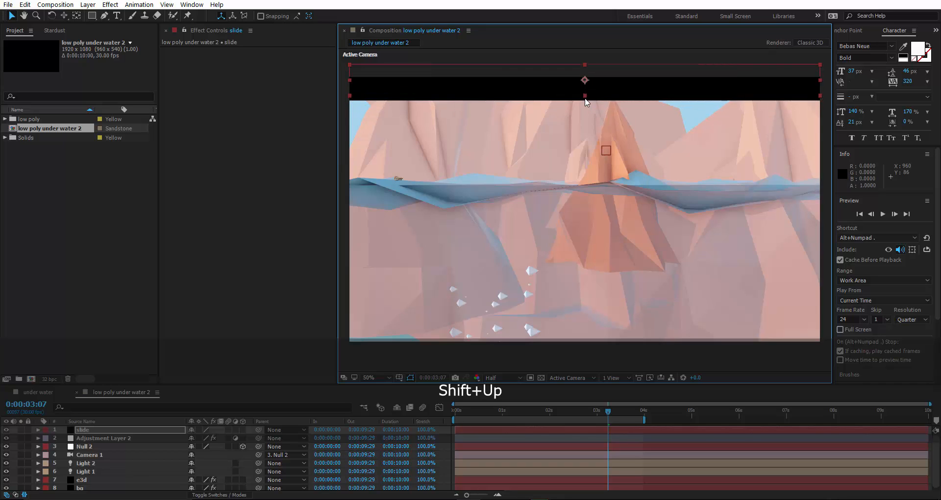
{"action": "key", "text": "ctrl+s"}
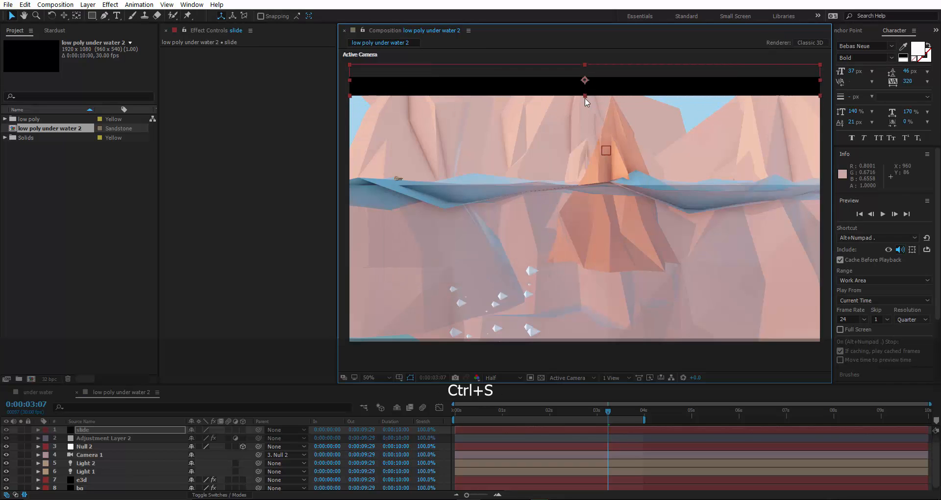
- Duplicate the black slide bar, move the copy down to partly overhang the frame's lower edge, and save the project
{"action": "key", "text": "ctrl+d"}
{"action": "key", "text": "shift+Down"}
{"action": "key", "text": "shift+Down"}
{"action": "key", "text": "shift+Down"}
{"action": "key", "text": "shift+Down"}
{"action": "key", "text": "shift+Down"}
{"action": "key", "text": "shift+Down"}
{"action": "key", "text": "shift+Down"}
{"action": "key", "text": "shift+Down"}
{"action": "key", "text": "shift+Down"}
{"action": "key", "text": "shift+Down"}
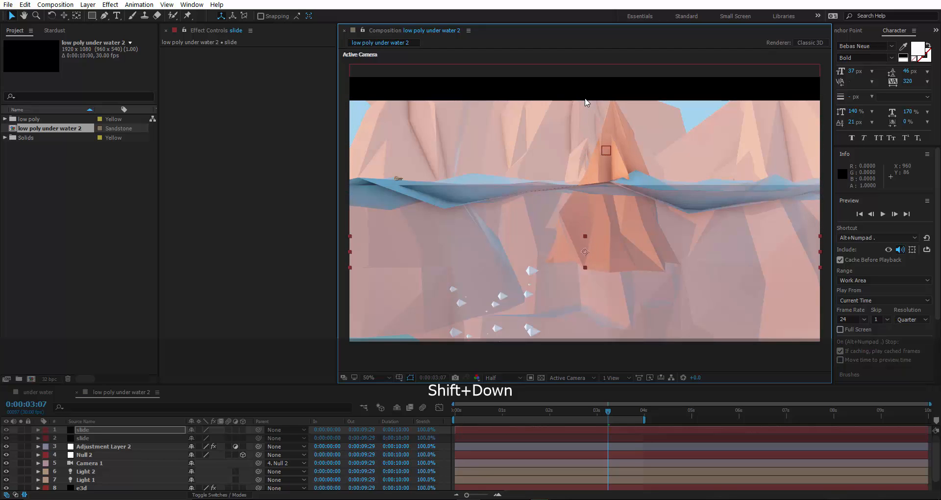
{"action": "key", "text": "shift+Down"}
{"action": "key", "text": "shift+Down"}
{"action": "key", "text": "shift+Down"}
{"action": "key", "text": "shift+Down"}
{"action": "key", "text": "shift+Down"}
{"action": "key", "text": "shift+Down"}
{"action": "key", "text": "shift+Down"}
{"action": "key", "text": "shift+Down"}
{"action": "key", "text": "shift+Down"}
{"action": "key", "text": "shift+Down"}
{"action": "key", "text": "shift+Down"}
{"action": "key", "text": "shift+Down"}
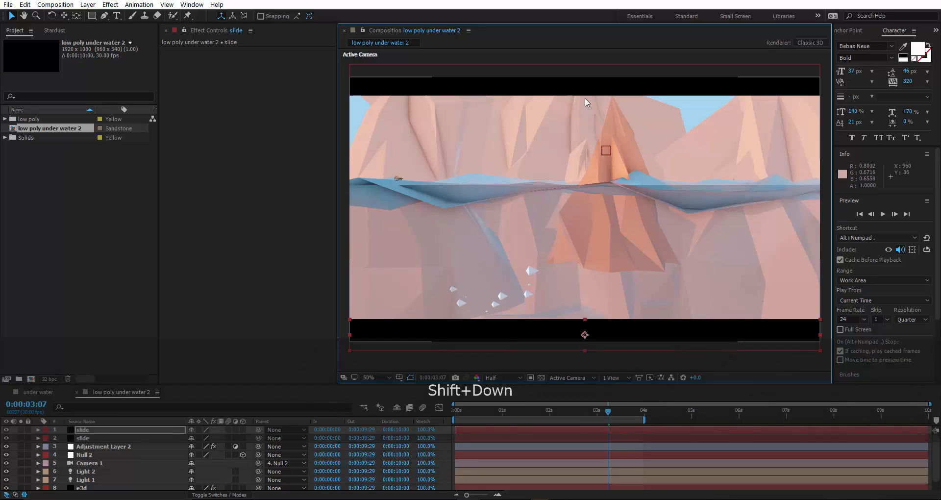
{"action": "key", "text": "shift+Down"}
{"action": "key", "text": "shift+Down"}
{"action": "key", "text": "ctrl+s"}
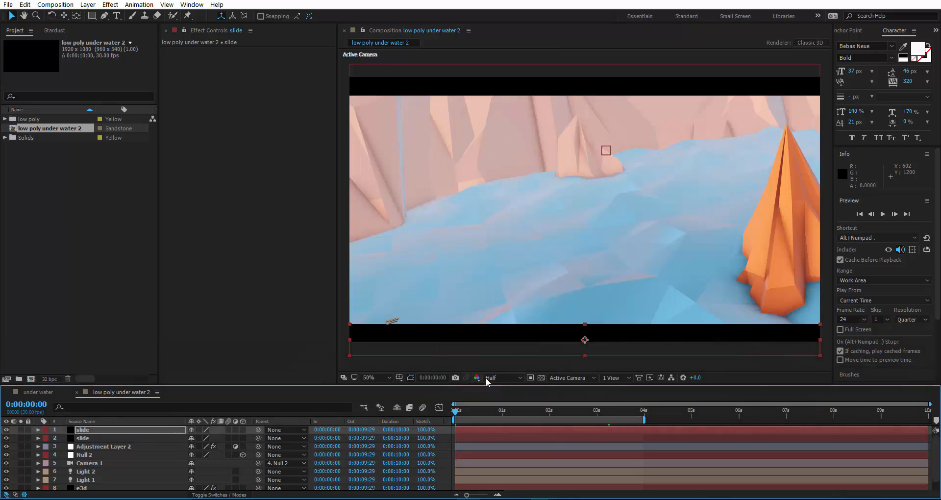
- Select the e3d layer and expand the Output settings of its Element effect
{"action": "left_click", "coordinate": [501, 377]}
{"action": "left_click", "coordinate": [507, 400]}
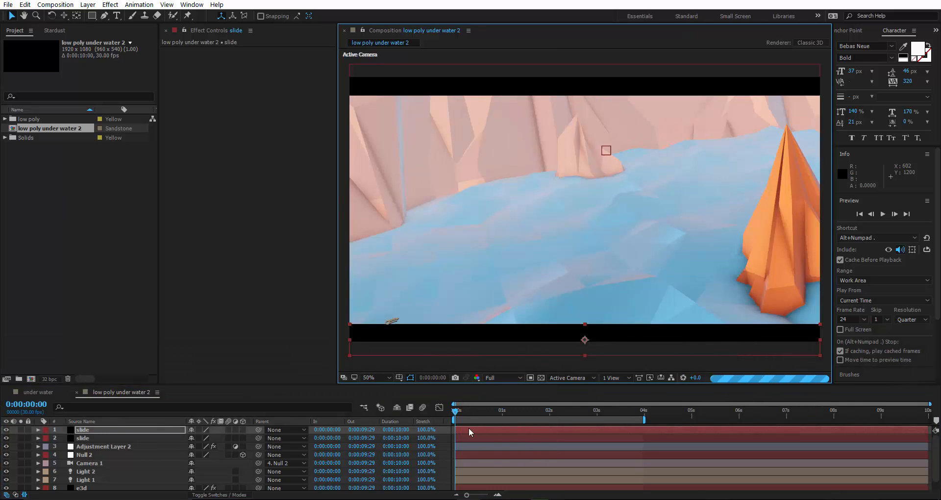
{"action": "left_click", "coordinate": [92, 487]}
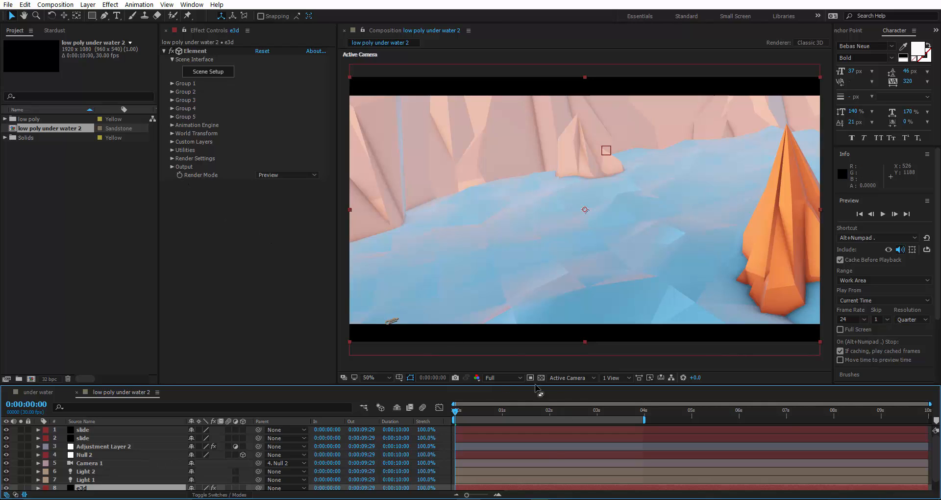
{"action": "left_click", "coordinate": [501, 377]}
{"action": "left_click", "coordinate": [512, 412]}
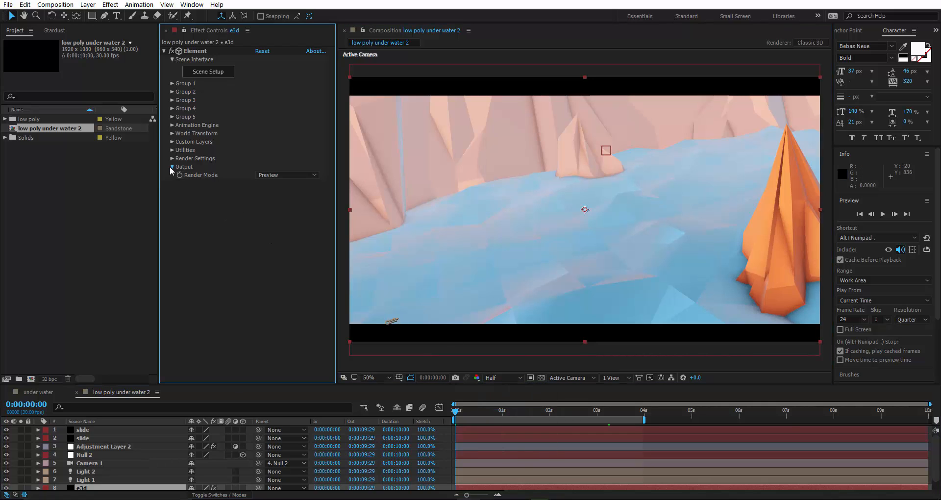
{"action": "left_click", "coordinate": [172, 167]}
{"action": "left_click_drag", "start_coordinate": [728, 253], "coordinate": [687, 245]}
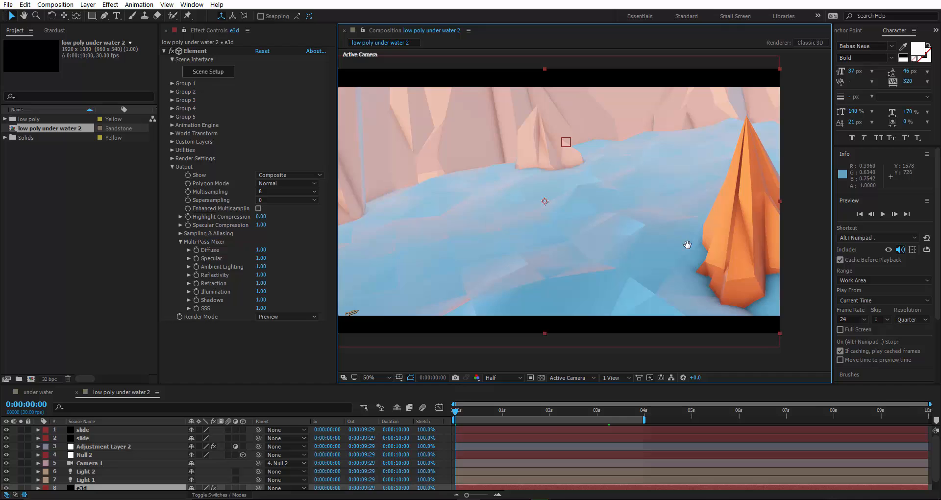
- Preview the frame at 0:00:01:29 in Full resolution and examine the orange rock's edges up close
{"action": "left_click", "coordinate": [549, 411]}
{"action": "key", "text": "period"}
{"action": "left_click_drag", "start_coordinate": [620, 175], "coordinate": [630, 217]}
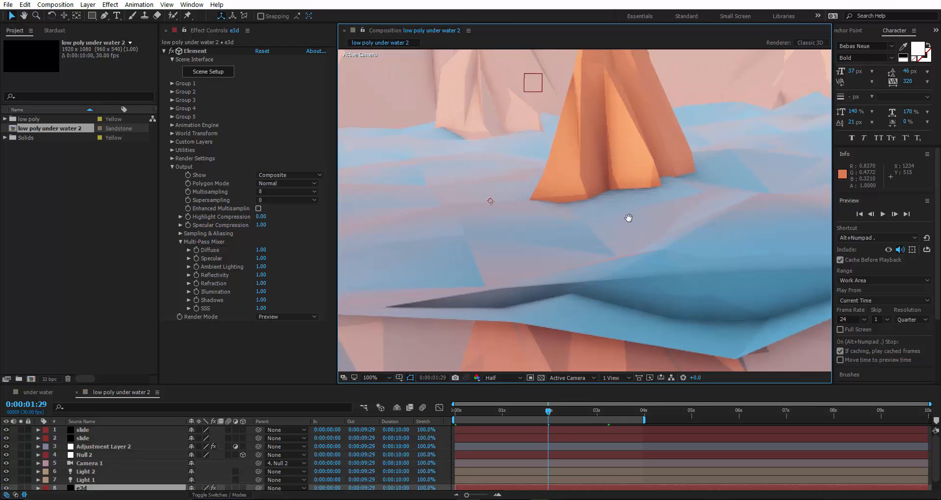
{"action": "left_click", "coordinate": [499, 378]}
{"action": "left_click", "coordinate": [508, 399]}
{"action": "left_click_drag", "start_coordinate": [582, 239], "coordinate": [601, 279]}
{"action": "scroll", "coordinate": [572, 205], "scroll_direction": "up", "scroll_amount": 1}
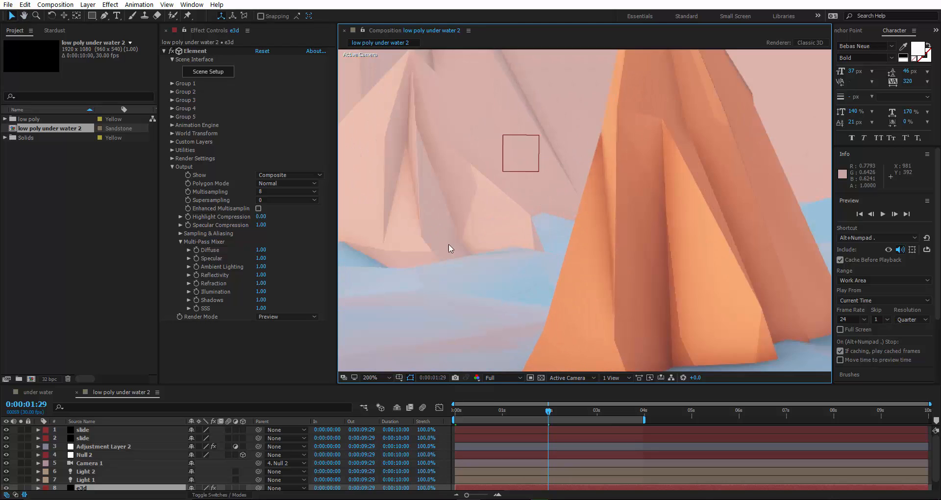
{"action": "scroll", "coordinate": [585, 209], "scroll_direction": "up", "scroll_amount": 1}
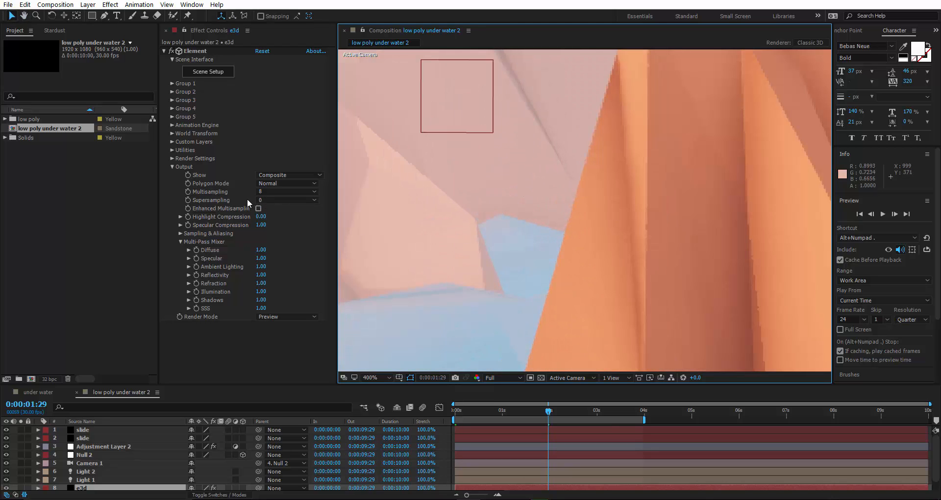
- Set Element's Supersampling to 2 and Multisampling to 16, enable Enhanced Multisampling, and save the project
{"action": "left_click", "coordinate": [270, 198]}
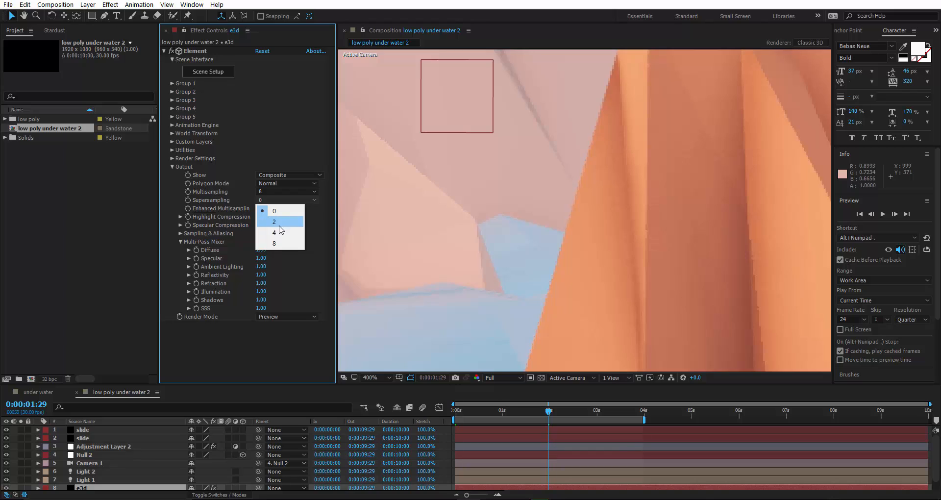
{"action": "left_click", "coordinate": [281, 222]}
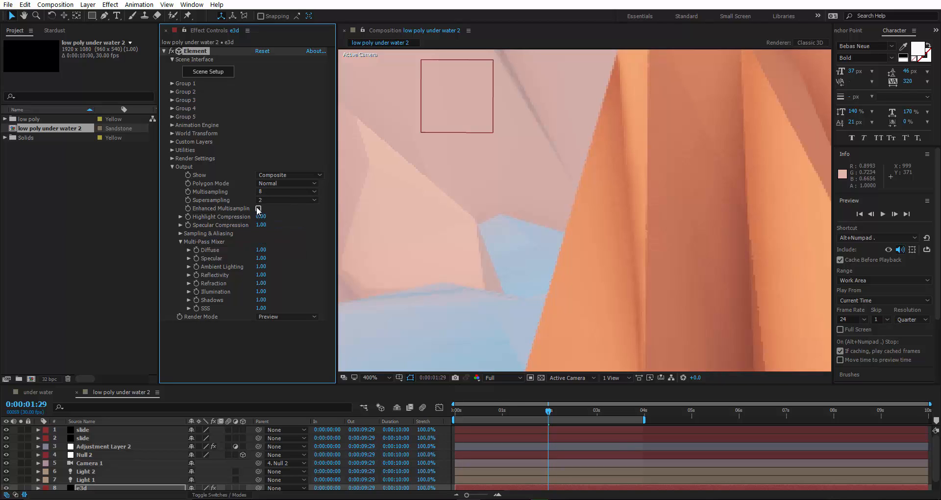
{"action": "left_click", "coordinate": [258, 208]}
{"action": "left_click", "coordinate": [263, 196]}
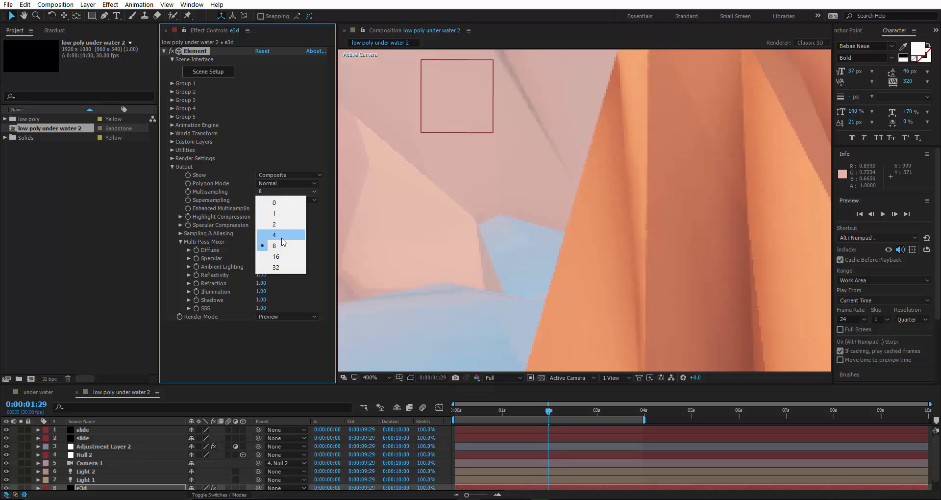
{"action": "left_click", "coordinate": [283, 254]}
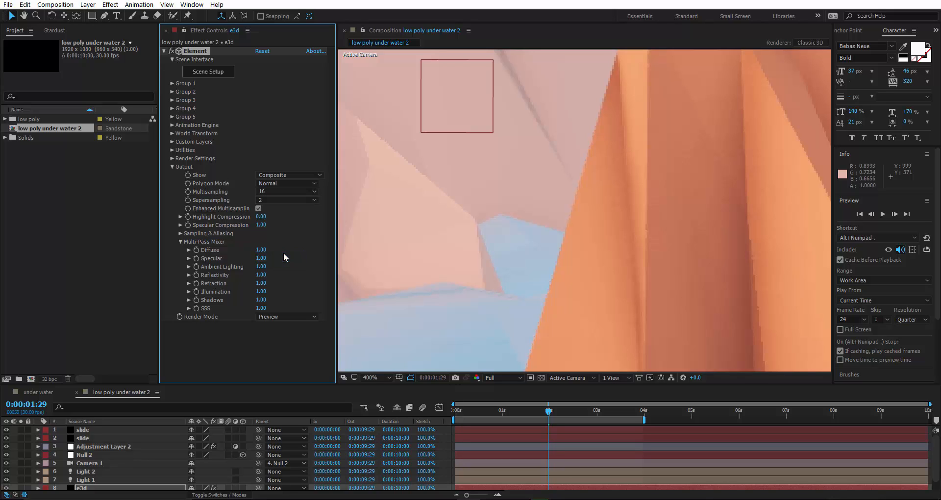
{"action": "key", "text": "ctrl+s"}
- Enable motion blur for the e3d layer and for the whole composition
{"action": "scroll", "coordinate": [700, 254], "scroll_direction": "down", "scroll_amount": 2}
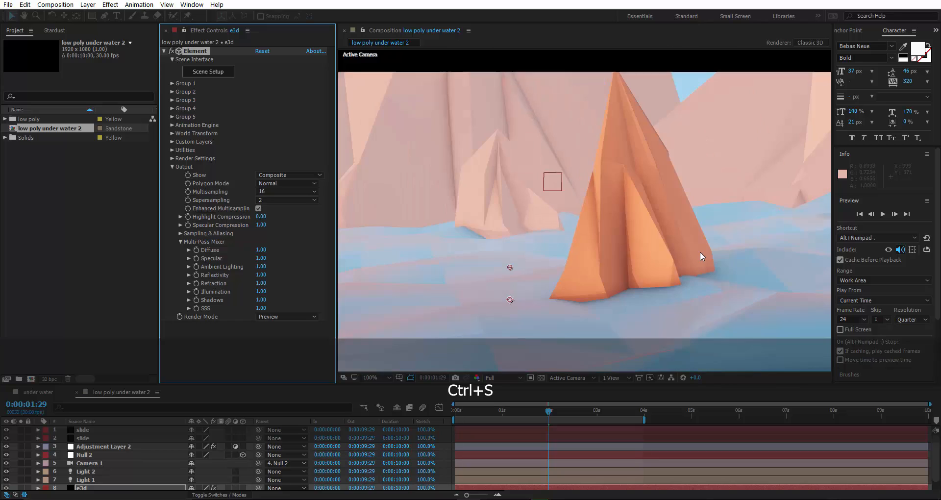
{"action": "left_click_drag", "start_coordinate": [641, 309], "coordinate": [658, 285]}
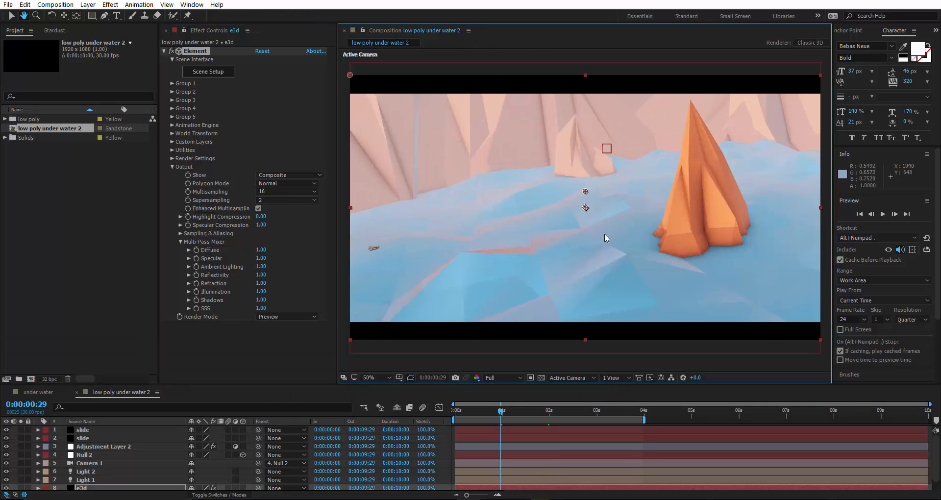
{"action": "mouse_move", "coordinate": [604, 233]}
{"action": "left_mouse_down"}
{"action": "mouse_move", "coordinate": [615, 250]}
{"action": "mouse_move", "coordinate": [597, 228]}
{"action": "left_mouse_up"}
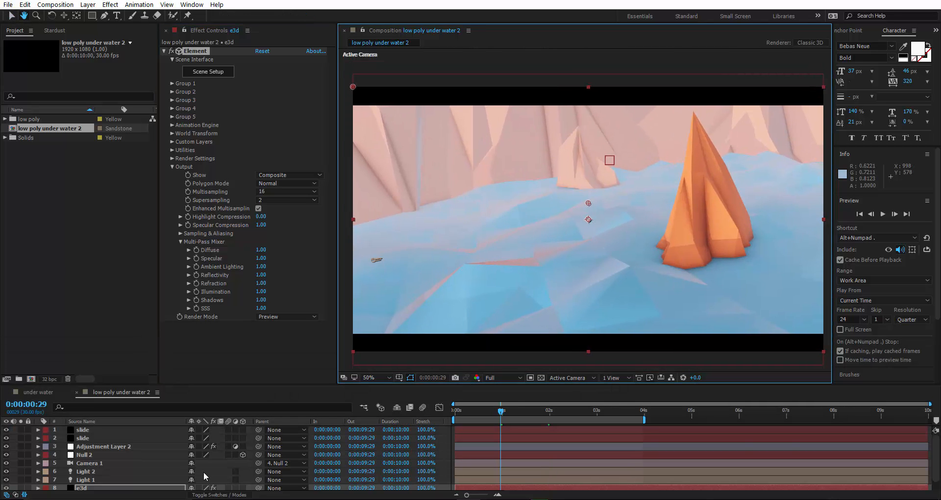
{"action": "scroll", "coordinate": [133, 474], "scroll_direction": "down", "scroll_amount": 1}
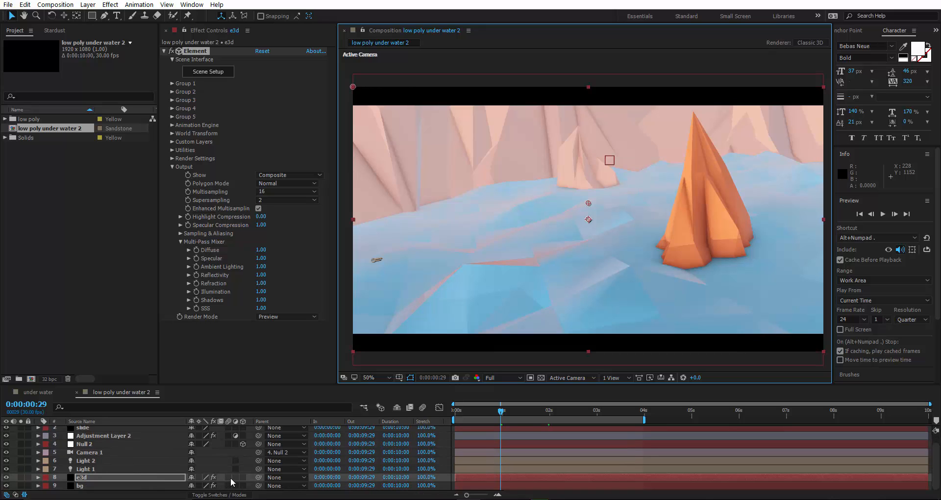
{"action": "left_click", "coordinate": [228, 477]}
{"action": "left_click", "coordinate": [423, 409]}
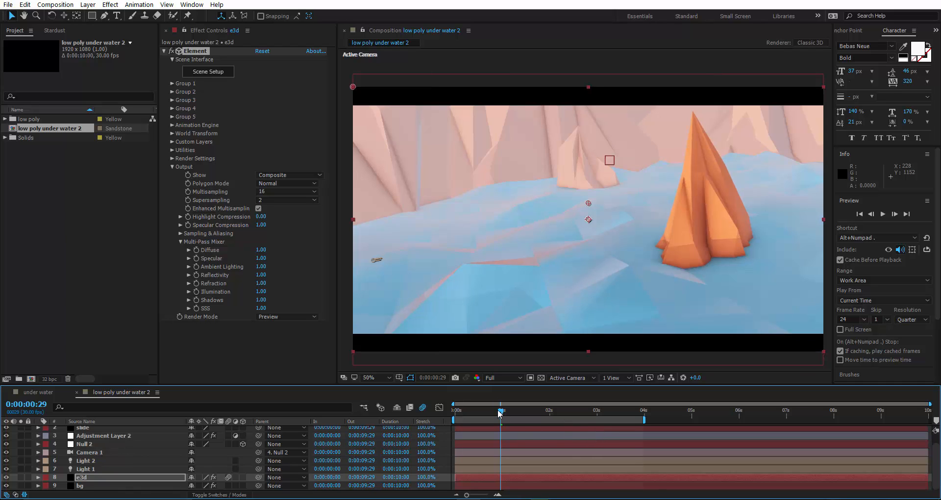
- Play the animation from the first frame and check individual frames for motion blur
{"action": "left_click_drag", "start_coordinate": [500, 413], "coordinate": [371, 414]}
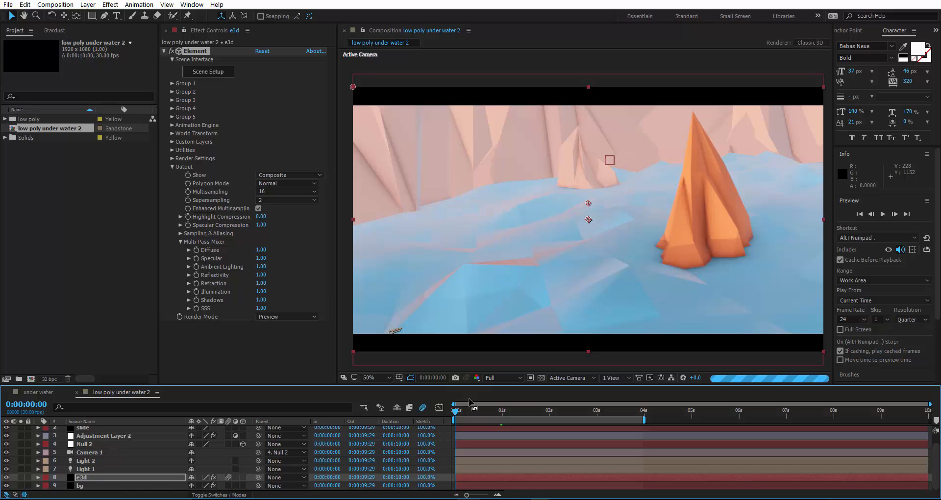
{"action": "key", "text": "space"}
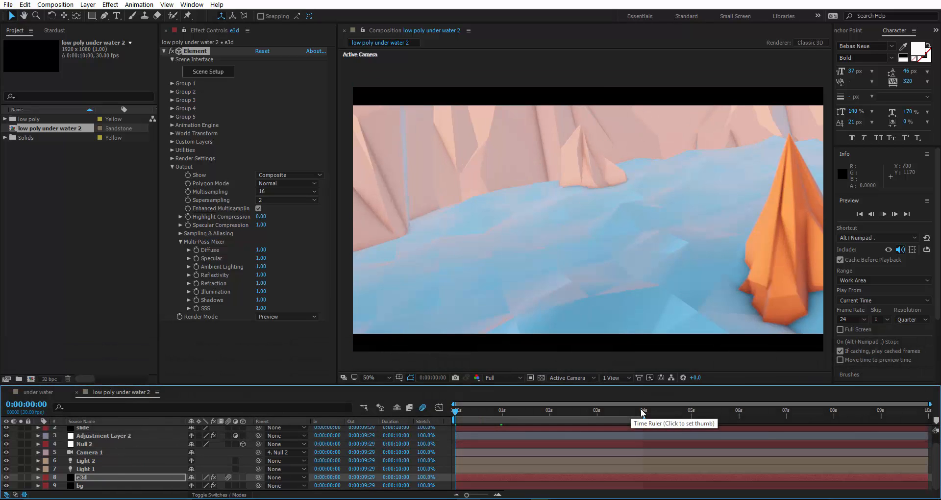
{"action": "key", "text": "space"}
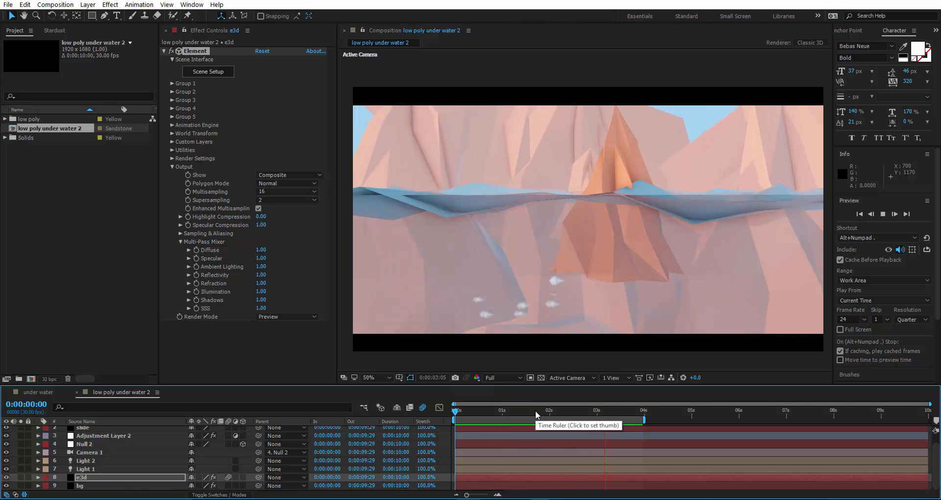
{"action": "left_click", "coordinate": [492, 413]}
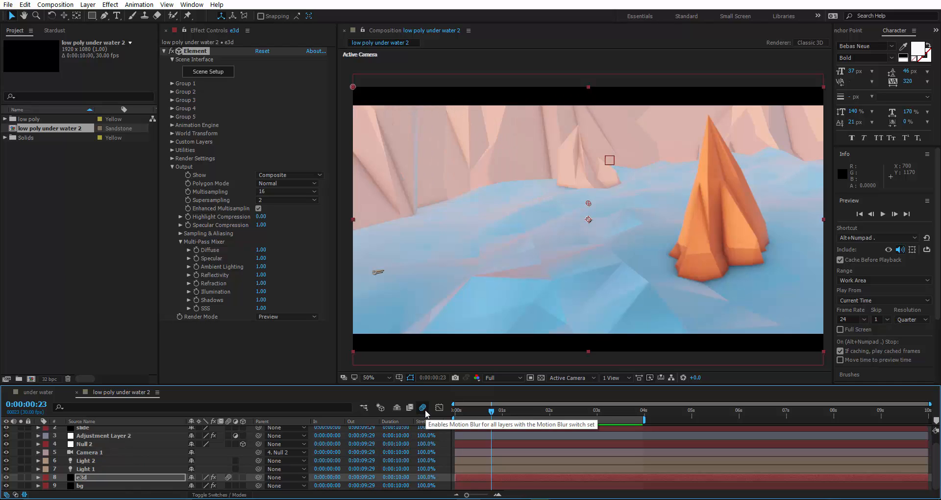
{"action": "left_click", "coordinate": [579, 409]}
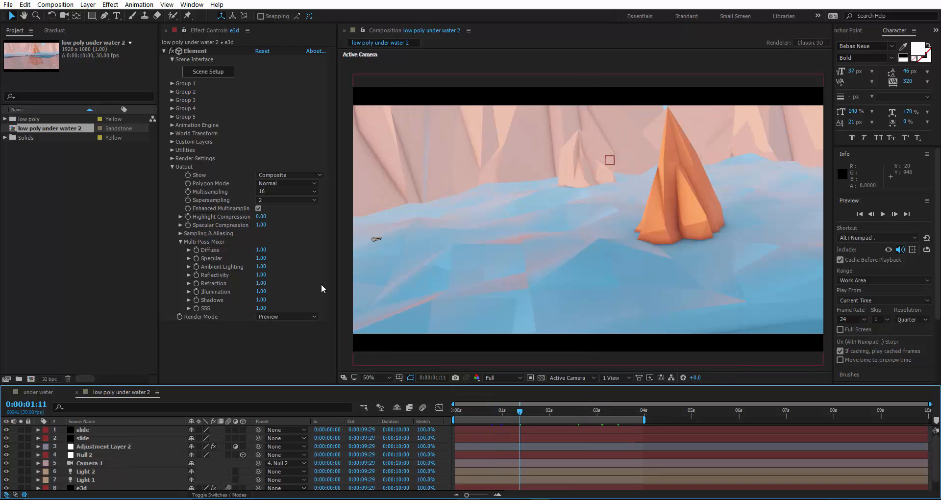
- Open Element's Scene Setup, create a sphere, and raise it above the water plane to about Y 4.82
{"action": "left_click", "coordinate": [225, 72]}
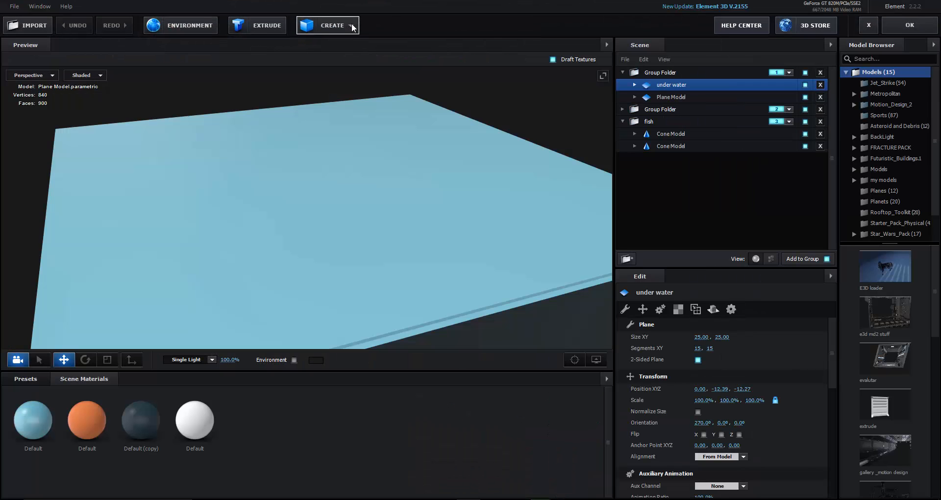
{"action": "left_click", "coordinate": [352, 25]}
{"action": "left_click", "coordinate": [338, 47]}
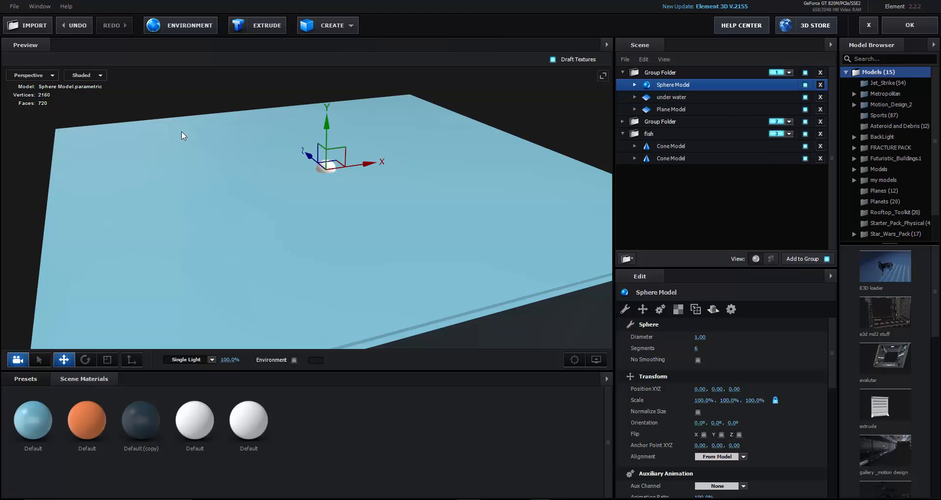
{"action": "left_click_drag", "start_coordinate": [328, 127], "coordinate": [343, 39]}
{"action": "left_click_drag", "start_coordinate": [383, 108], "coordinate": [385, 221]}
{"action": "scroll", "coordinate": [433, 184], "scroll_direction": "up", "scroll_amount": 3}
{"action": "left_click_drag", "start_coordinate": [433, 184], "coordinate": [436, 161]}
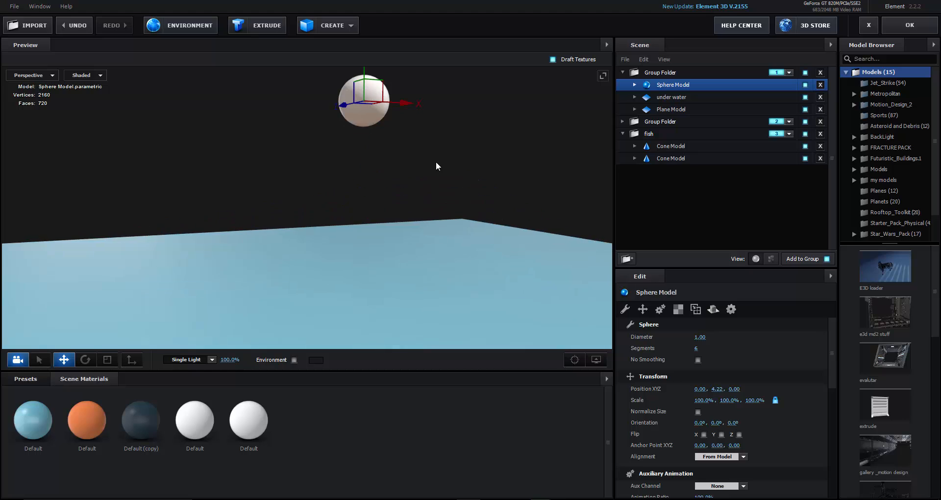
{"action": "scroll", "coordinate": [434, 198], "scroll_direction": "up", "scroll_amount": 3}
{"action": "left_click_drag", "start_coordinate": [435, 196], "coordinate": [420, 218]}
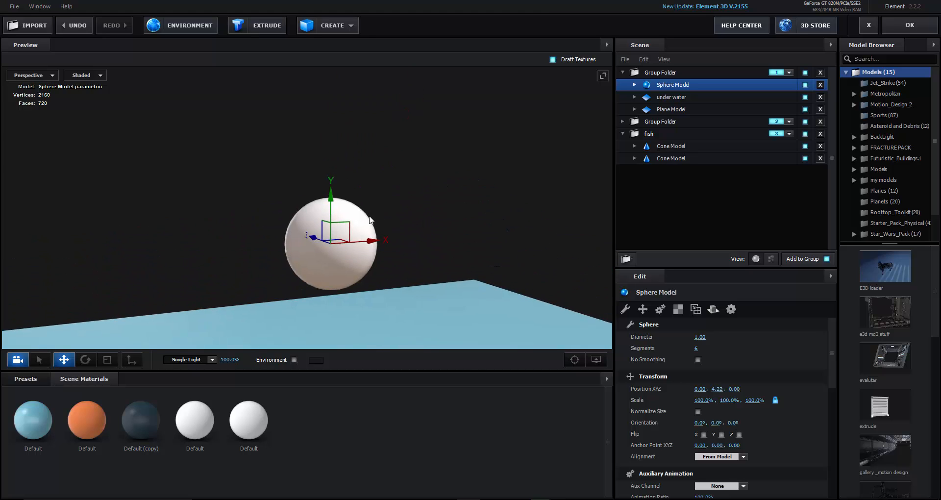
{"action": "left_click_drag", "start_coordinate": [333, 196], "coordinate": [334, 142]}
{"action": "scroll", "coordinate": [440, 139], "scroll_direction": "down", "scroll_amount": 1}
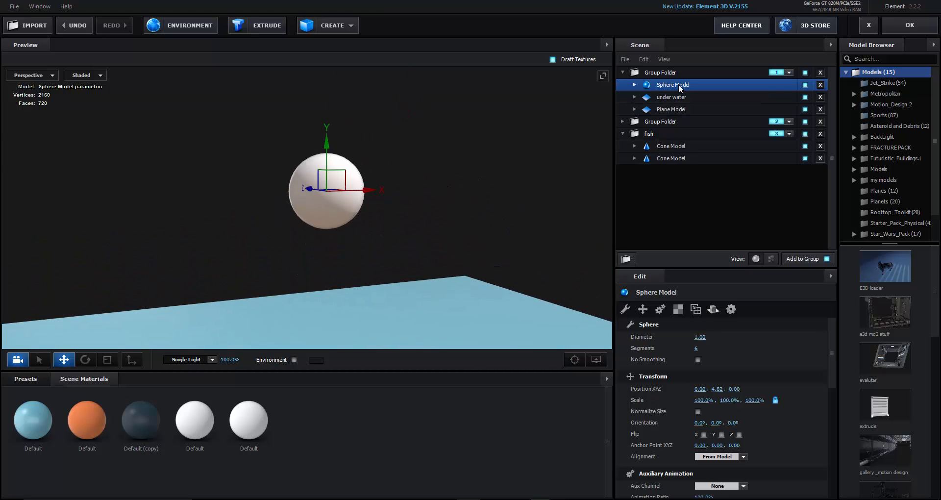
- Take the sphere out of the first group folder, put it in its own folder, and assign that folder to group 4
{"action": "left_click_drag", "start_coordinate": [678, 84], "coordinate": [713, 169]}
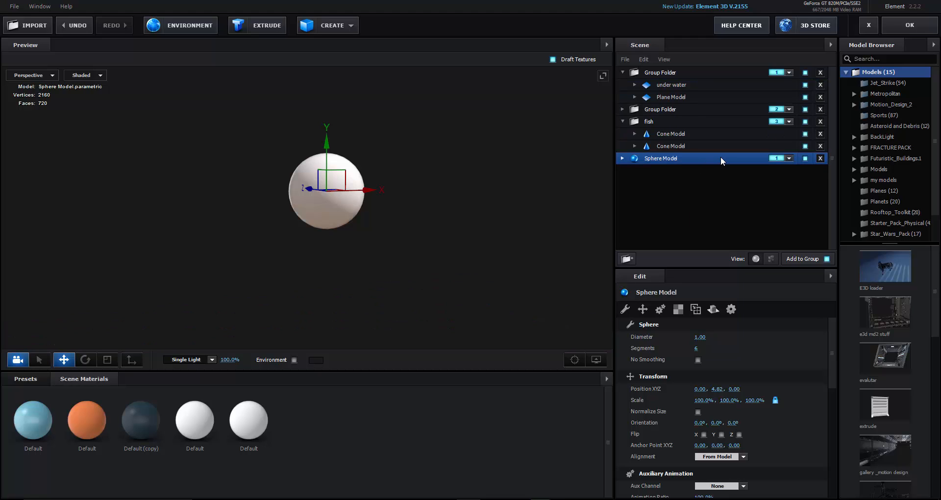
{"action": "left_click", "coordinate": [627, 258]}
{"action": "left_click", "coordinate": [790, 159]}
{"action": "left_click", "coordinate": [789, 159]}
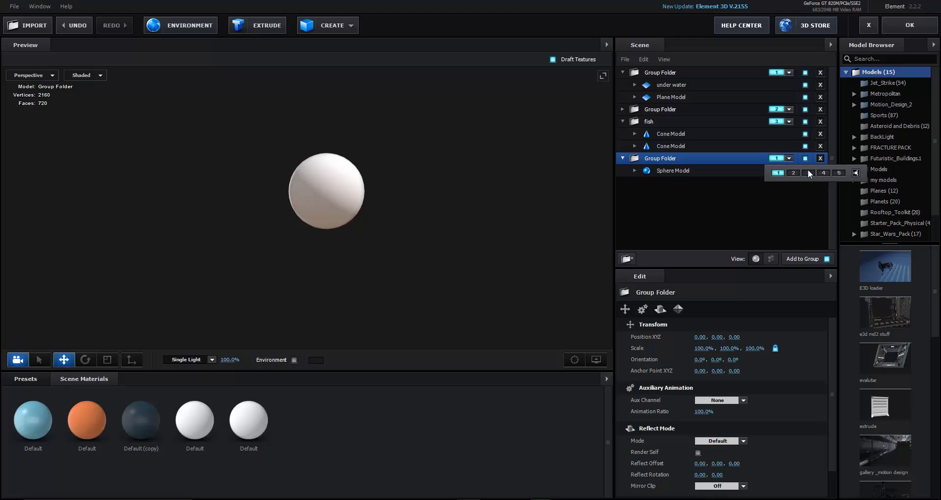
{"action": "left_click", "coordinate": [824, 173]}
{"action": "scroll", "coordinate": [398, 183], "scroll_direction": "down", "scroll_amount": 2}
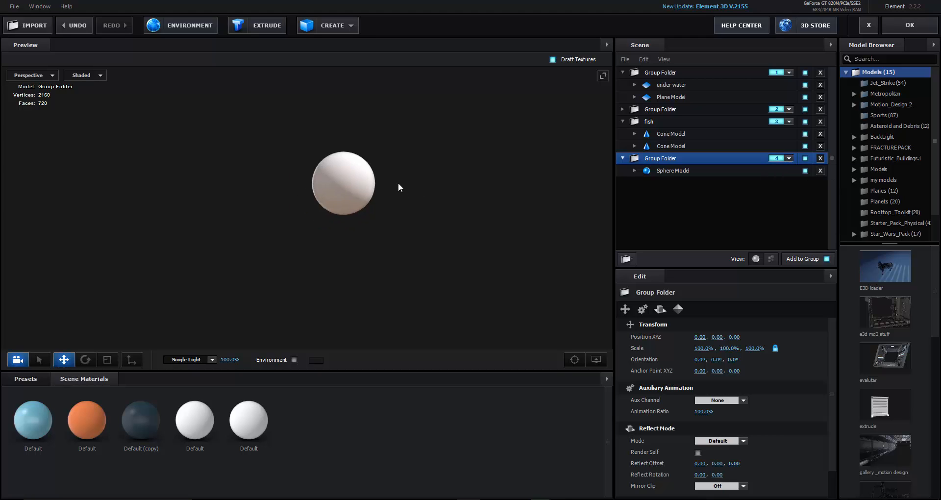
- Examine the sphere's mesh up close in wireframe display and return the preview to shaded display
{"action": "scroll", "coordinate": [449, 148], "scroll_direction": "up", "scroll_amount": 5}
{"action": "scroll", "coordinate": [391, 179], "scroll_direction": "down", "scroll_amount": 3}
{"action": "scroll", "coordinate": [391, 178], "scroll_direction": "down", "scroll_amount": 3}
{"action": "left_click_drag", "start_coordinate": [390, 178], "coordinate": [425, 150]}
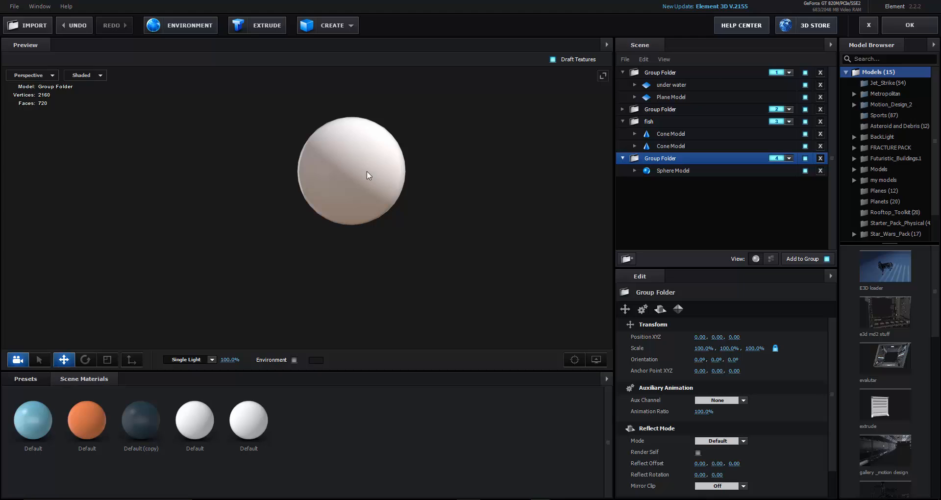
{"action": "scroll", "coordinate": [369, 175], "scroll_direction": "up", "scroll_amount": 2}
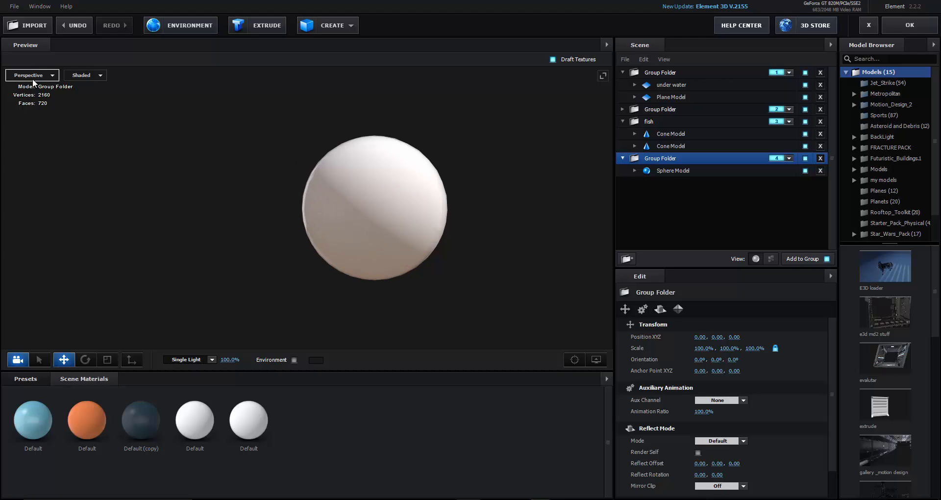
{"action": "left_click", "coordinate": [32, 79]}
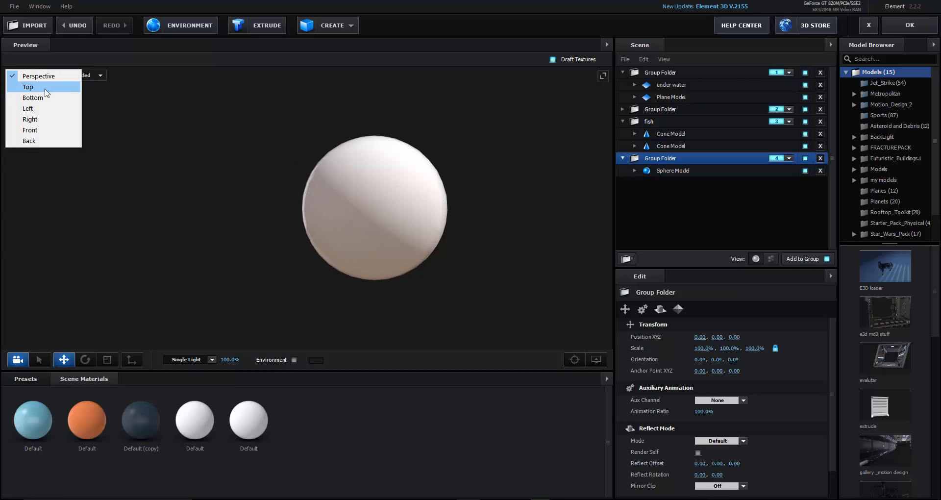
{"action": "left_click", "coordinate": [101, 78]}
{"action": "left_click", "coordinate": [99, 78]}
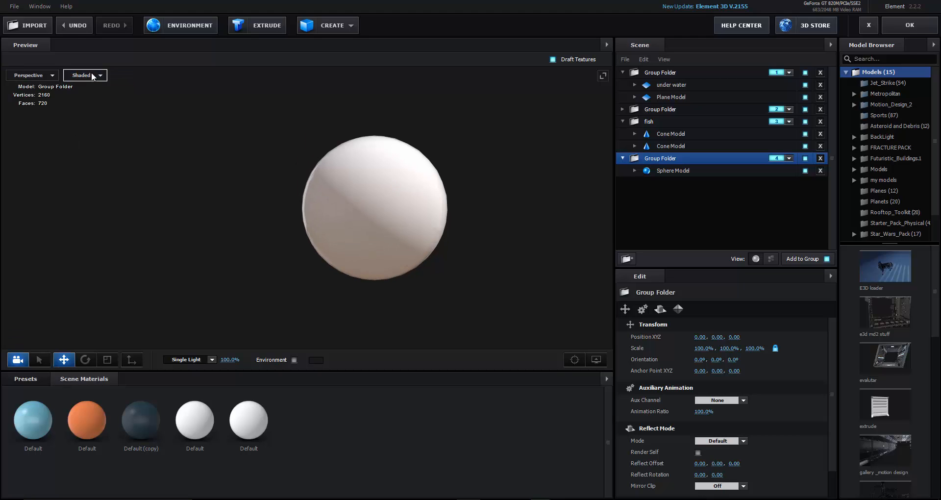
{"action": "left_click", "coordinate": [98, 79]}
{"action": "left_click", "coordinate": [98, 86]}
{"action": "scroll", "coordinate": [403, 190], "scroll_direction": "up", "scroll_amount": 2}
{"action": "scroll", "coordinate": [403, 190], "scroll_direction": "up", "scroll_amount": 2}
{"action": "left_click_drag", "start_coordinate": [403, 191], "coordinate": [377, 190]}
{"action": "left_click", "coordinate": [102, 77]}
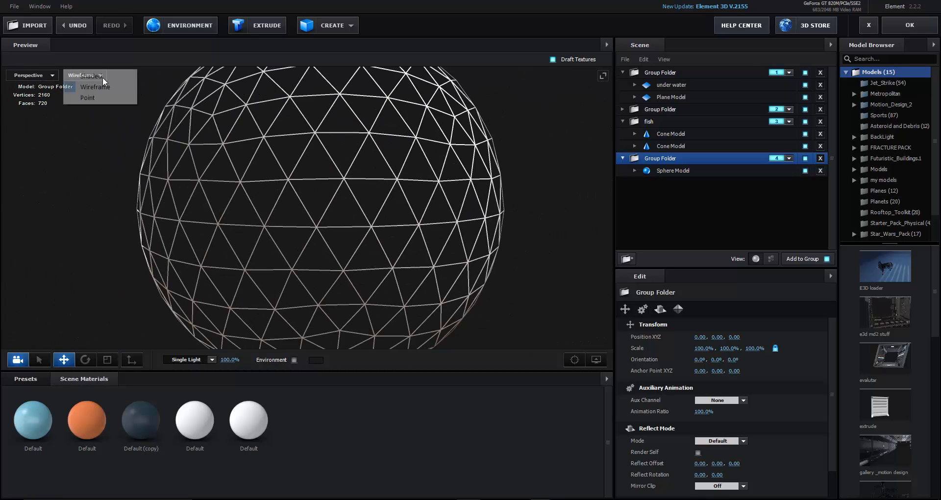
{"action": "left_click", "coordinate": [91, 77]}
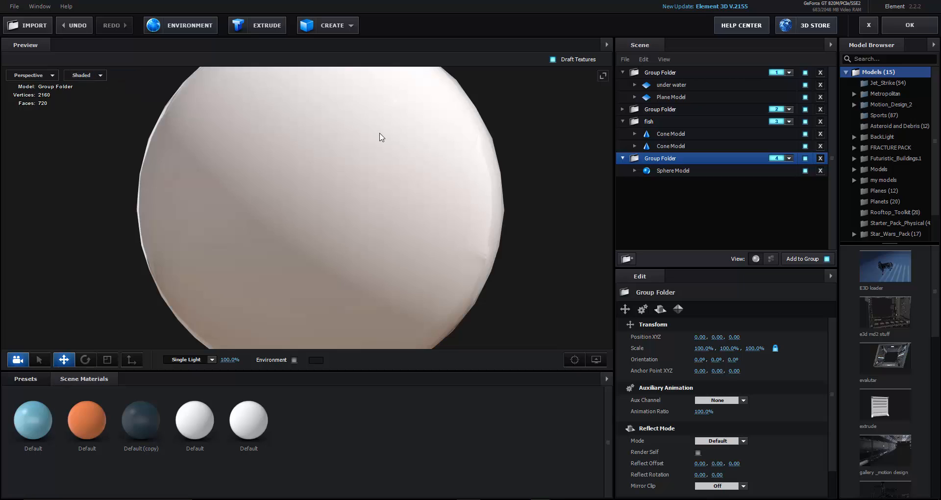
- Reduce the Sphere Model to 2 segments and turn on No Smoothing for faceted low-poly faces
{"action": "left_click", "coordinate": [657, 170]}
{"action": "left_click_drag", "start_coordinate": [695, 348], "coordinate": [688, 349]}
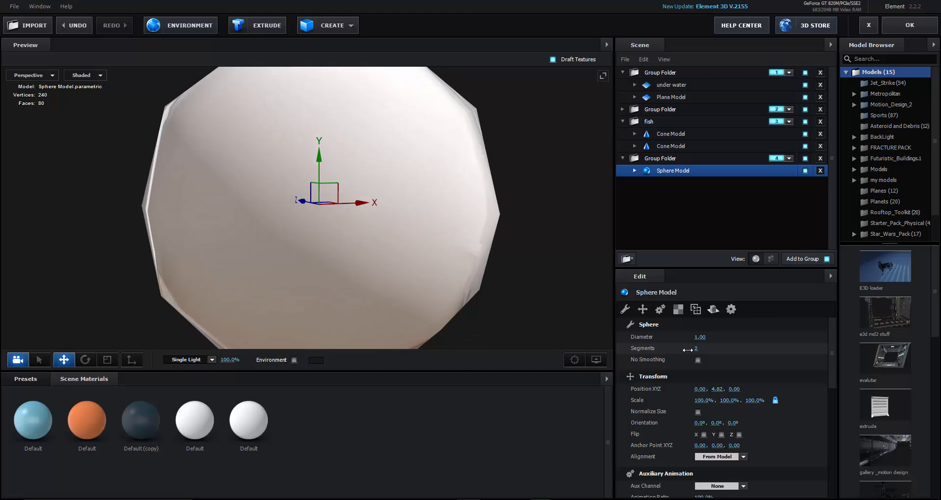
{"action": "left_click", "coordinate": [699, 360]}
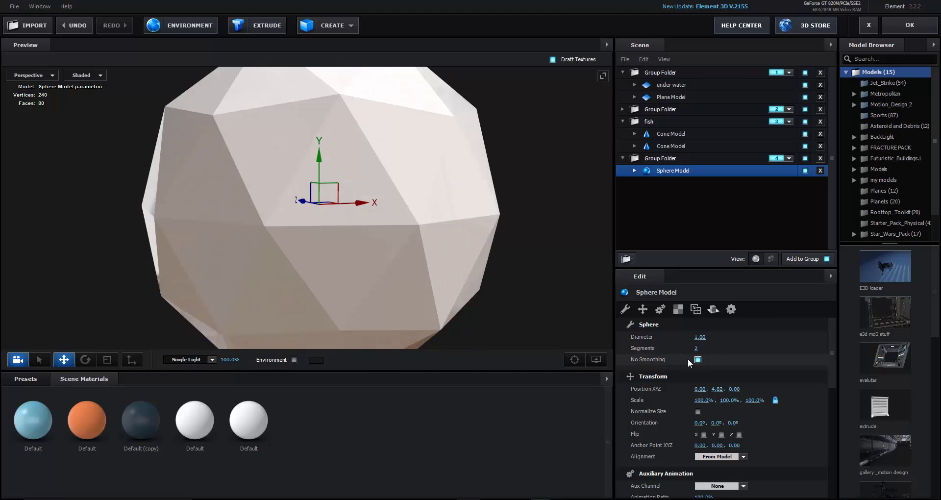
{"action": "scroll", "coordinate": [490, 272], "scroll_direction": "down", "scroll_amount": 5}
{"action": "scroll", "coordinate": [491, 273], "scroll_direction": "up", "scroll_amount": 5}
- Scale the sphere to about 183% on X and 72.2% on Z, and accept the scene setup
{"action": "key", "text": "r"}
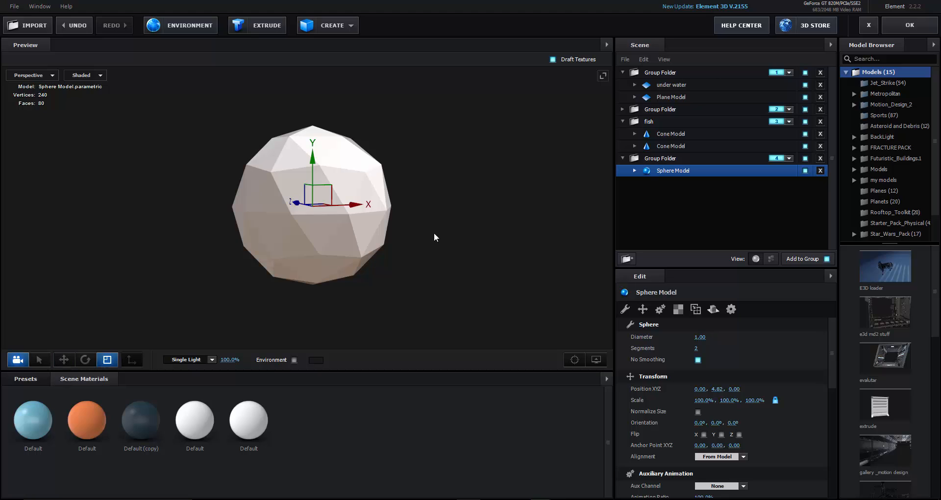
{"action": "left_click_drag", "start_coordinate": [358, 206], "coordinate": [393, 217]}
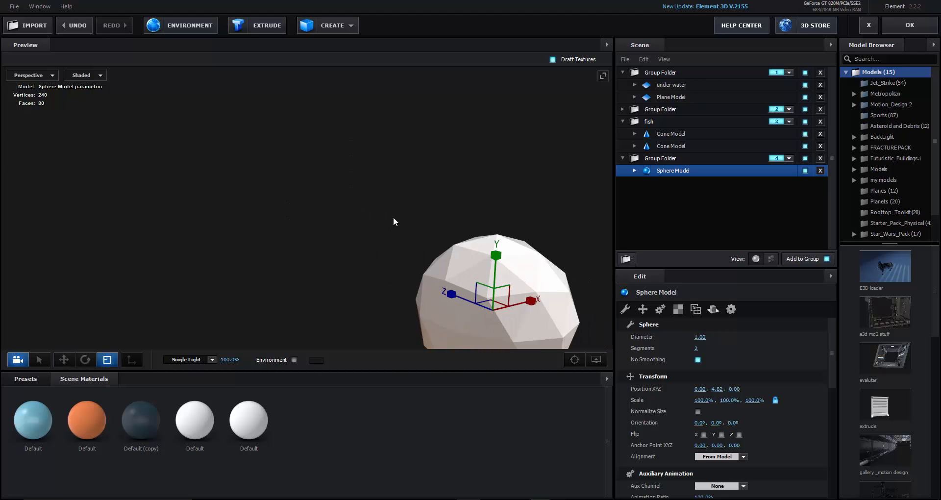
{"action": "scroll", "coordinate": [393, 217], "scroll_direction": "down", "scroll_amount": 4}
{"action": "left_click_drag", "start_coordinate": [420, 256], "coordinate": [439, 254]}
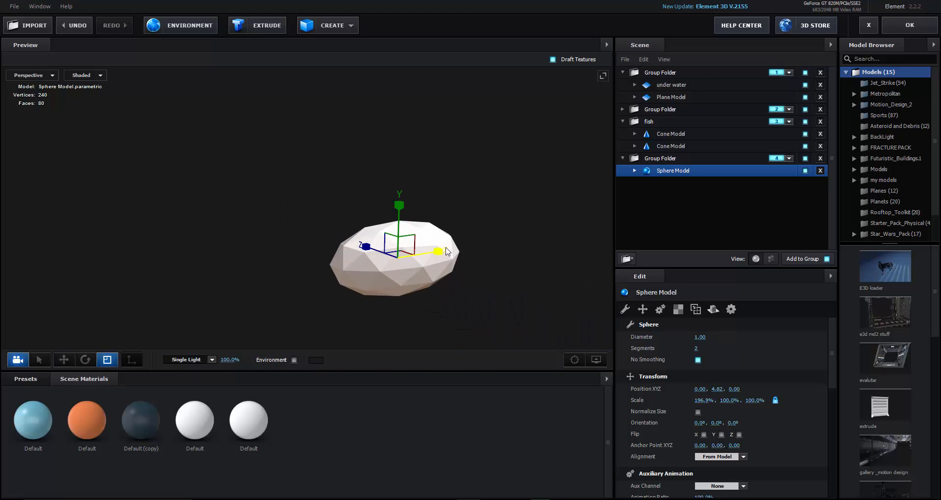
{"action": "left_click_drag", "start_coordinate": [367, 248], "coordinate": [372, 284]}
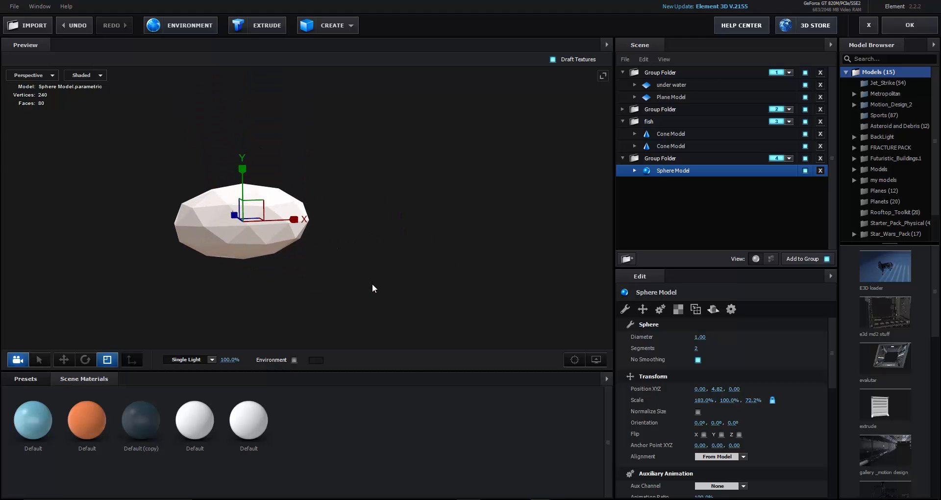
{"action": "left_click", "coordinate": [893, 21]}
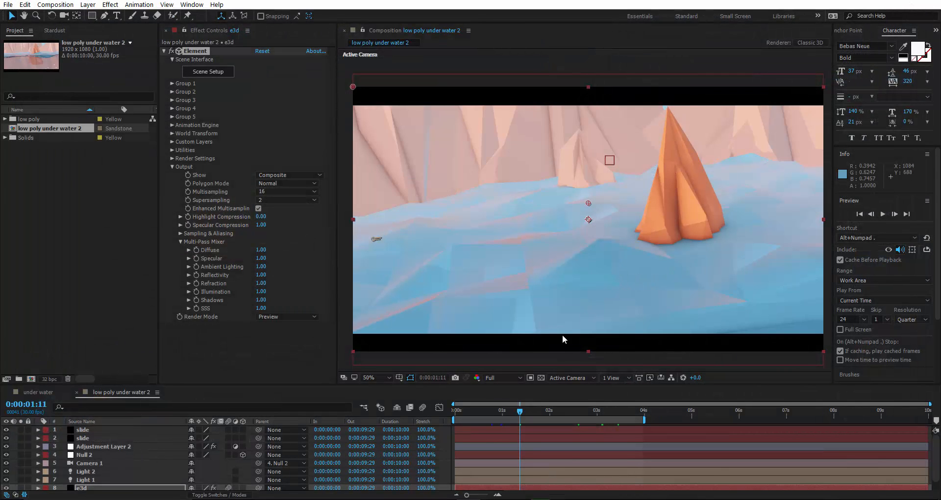
- Go to 0:00:03:03 and show the composition from Custom View 1
{"action": "left_click", "coordinate": [574, 413]}
{"action": "left_click_drag", "start_coordinate": [574, 414], "coordinate": [602, 408]}
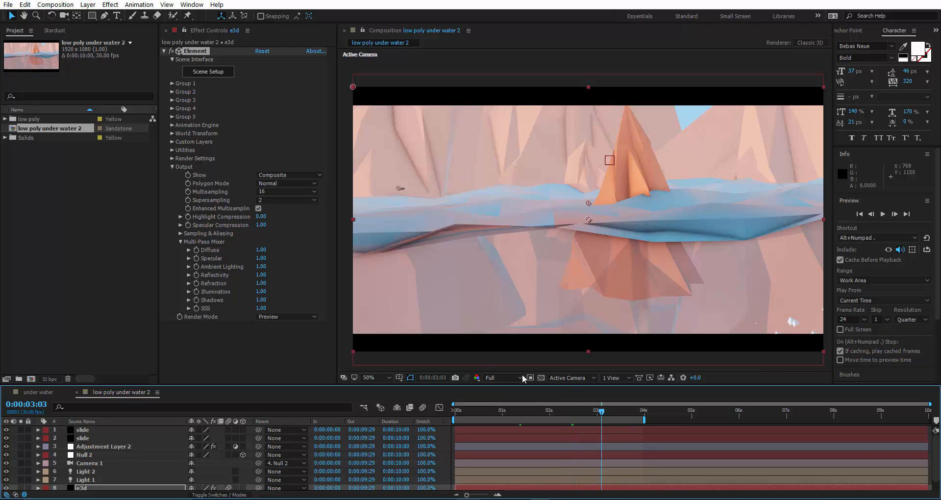
{"action": "left_click", "coordinate": [572, 377]}
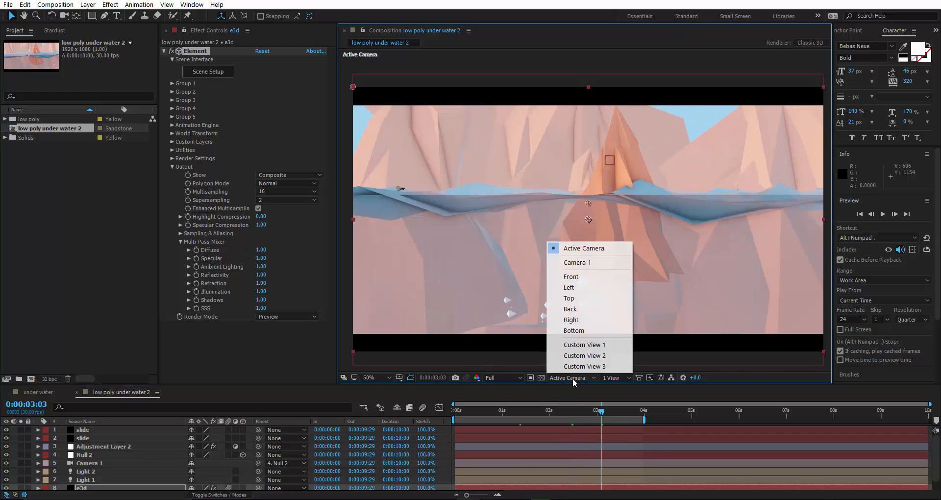
{"action": "left_click", "coordinate": [585, 345]}
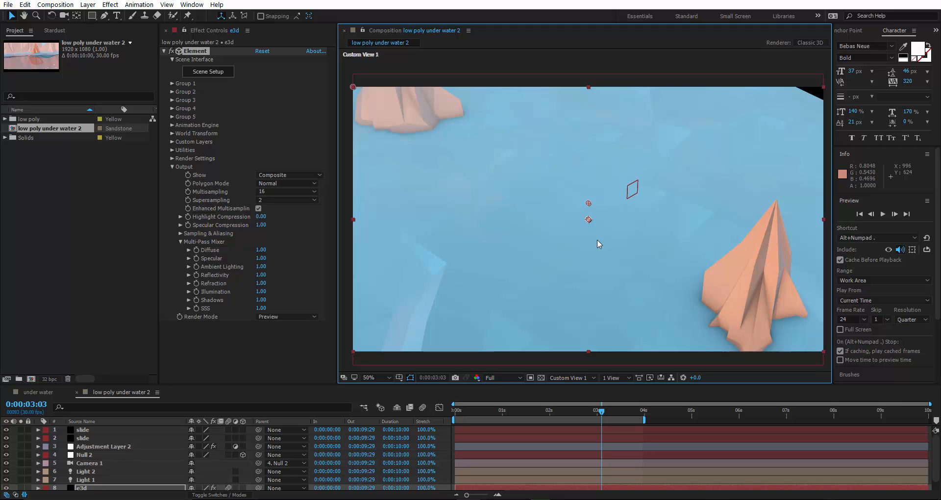
- Pull the custom view back to take in more of the scene and set the preview resolution to Half
{"action": "key", "text": "c"}
{"action": "left_click_drag", "start_coordinate": [529, 300], "coordinate": [299, 301]}
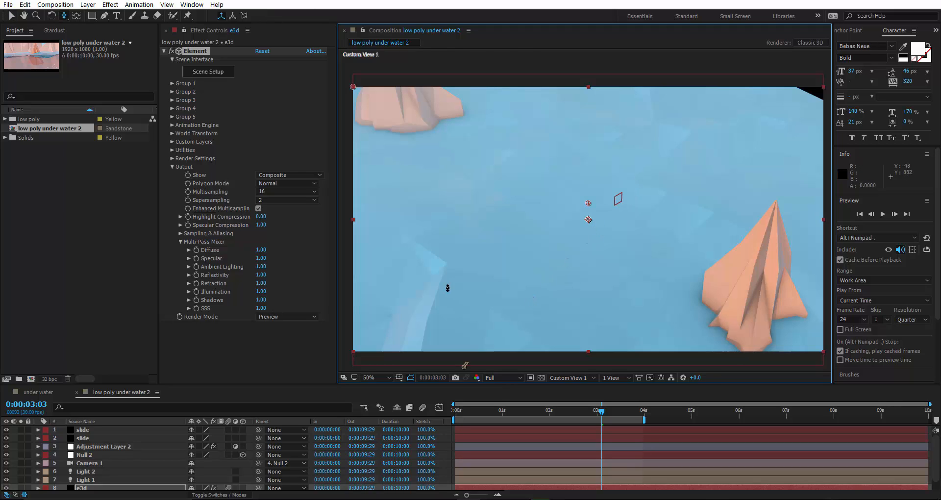
{"action": "left_click", "coordinate": [499, 380]}
{"action": "left_click", "coordinate": [515, 416]}
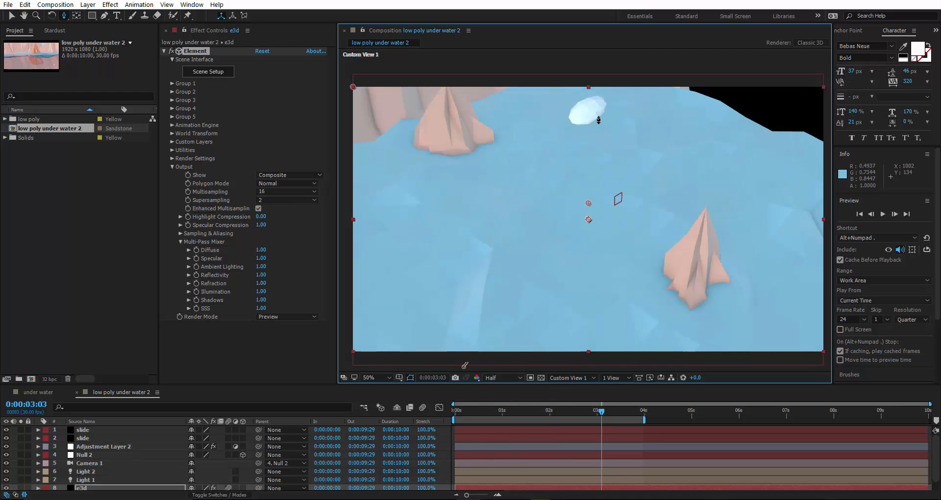
- Set group 4's Replicator Shape to 3D Grid with a Shape Scale of 59
{"action": "left_click", "coordinate": [172, 107]}
{"action": "left_click", "coordinate": [181, 133]}
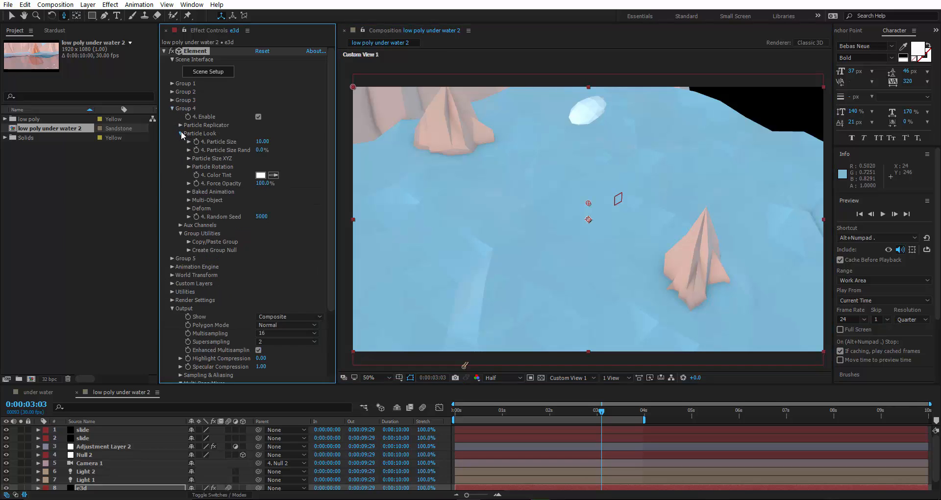
{"action": "left_click", "coordinate": [181, 133]}
{"action": "left_click", "coordinate": [180, 125]}
{"action": "left_click", "coordinate": [287, 141]}
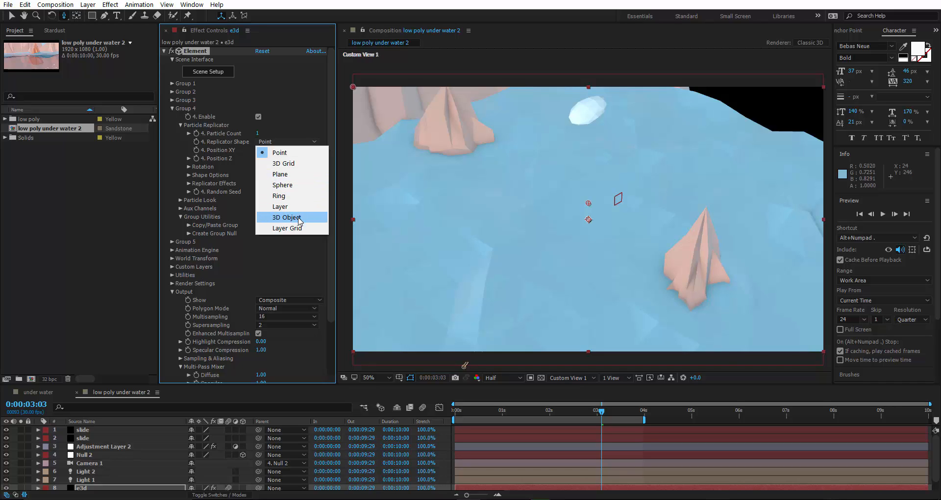
{"action": "left_click", "coordinate": [290, 164]}
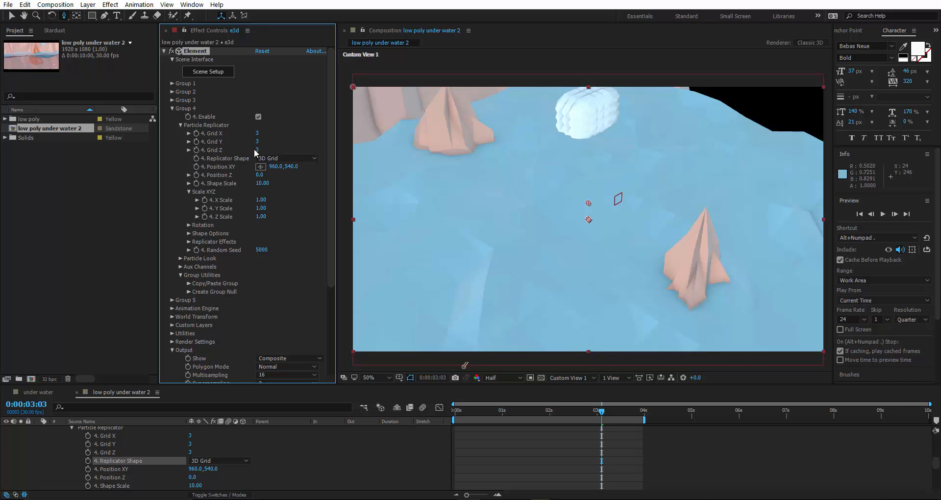
{"action": "left_click_drag", "start_coordinate": [263, 183], "coordinate": [496, 176]}
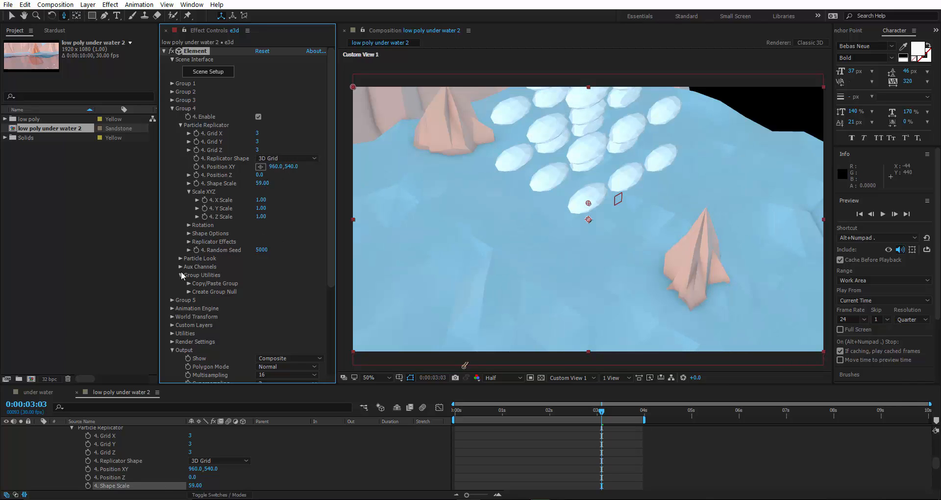
- Set group 4's Particle Size Random to 100% and its Grid Y to 1
{"action": "left_click", "coordinate": [181, 258]}
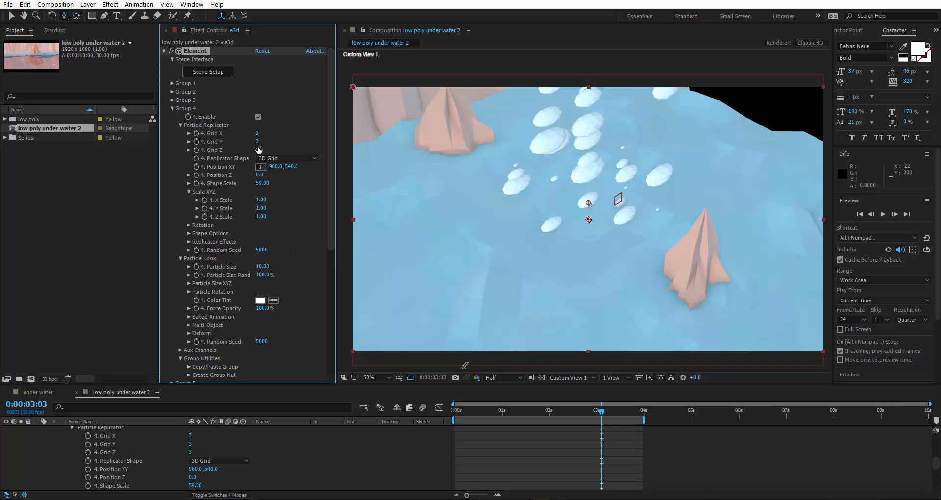
{"action": "left_click", "coordinate": [223, 144]}
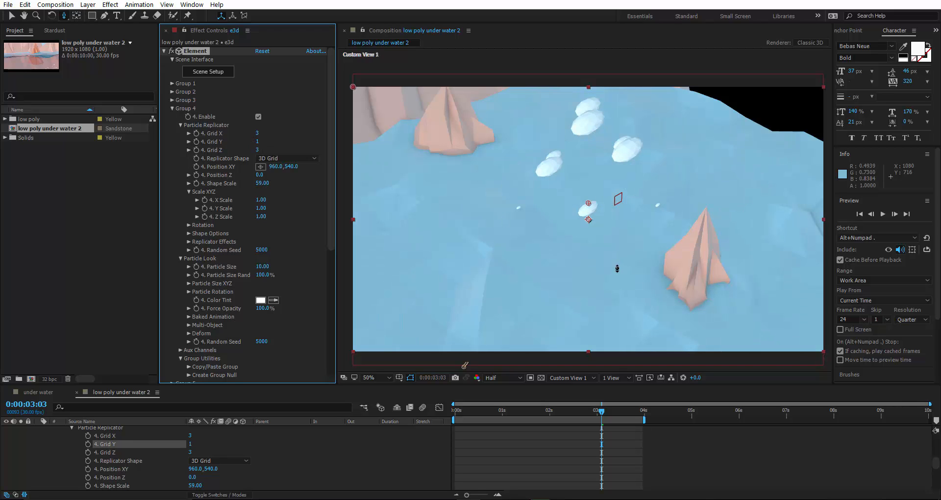
- Spread the group 4 spheres farther apart with a Shape Scale of 159.30
{"action": "key", "text": "c"}
{"action": "key", "text": "c"}
{"action": "left_click_drag", "start_coordinate": [612, 257], "coordinate": [564, 231]}
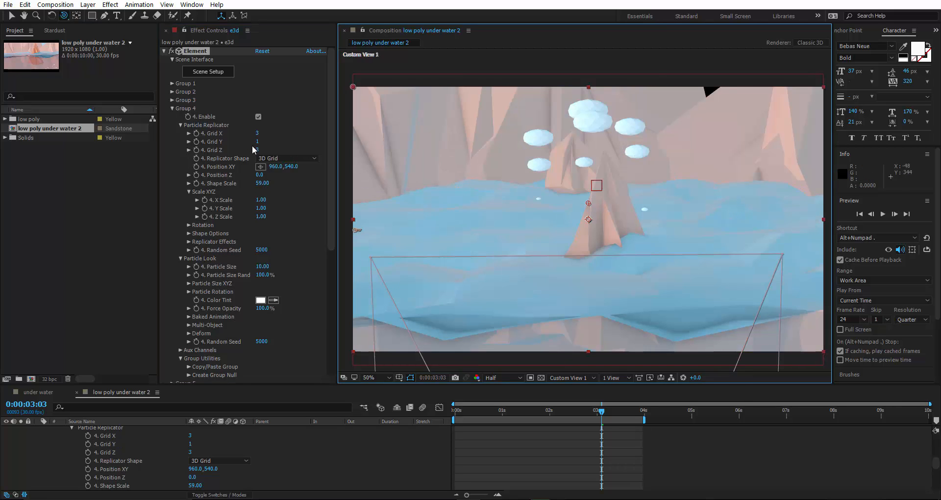
{"action": "left_click_drag", "start_coordinate": [264, 186], "coordinate": [645, 139]}
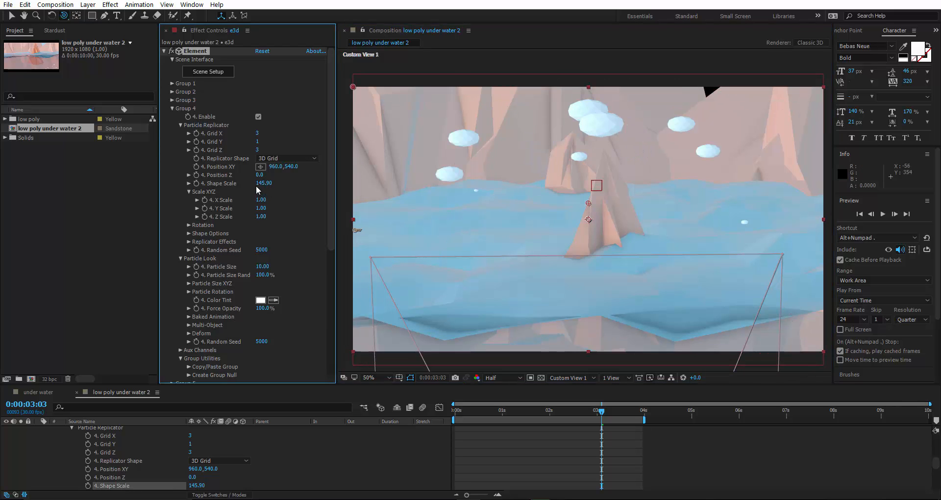
{"action": "left_click_drag", "start_coordinate": [256, 185], "coordinate": [327, 185]}
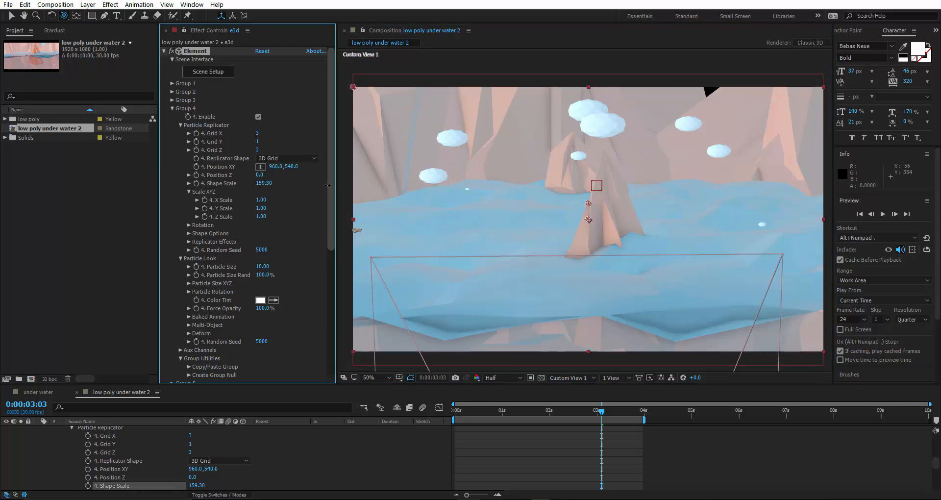
- Set the X Scatter in group 4's Replicator Effects to 18.1
{"action": "left_click", "coordinate": [189, 242]}
{"action": "left_click", "coordinate": [194, 250]}
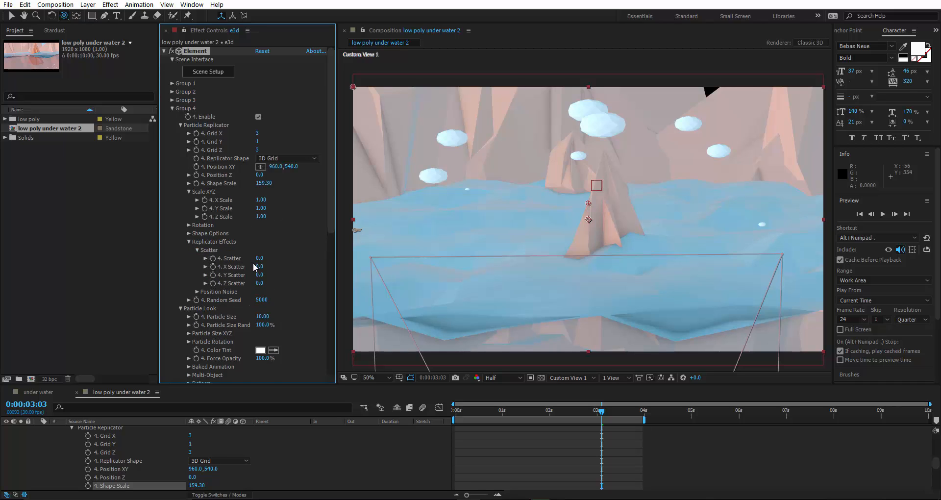
{"action": "left_click_drag", "start_coordinate": [261, 270], "coordinate": [337, 258]}
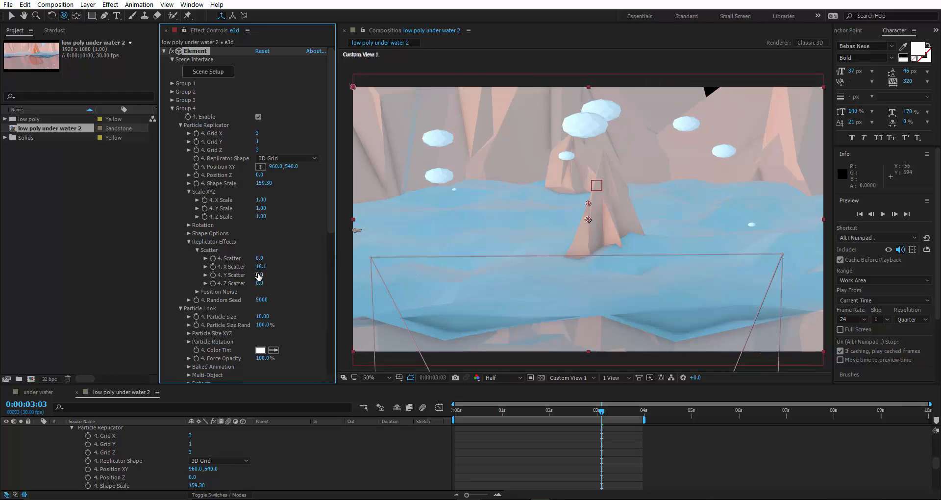
{"action": "left_click_drag", "start_coordinate": [260, 275], "coordinate": [392, 271]}
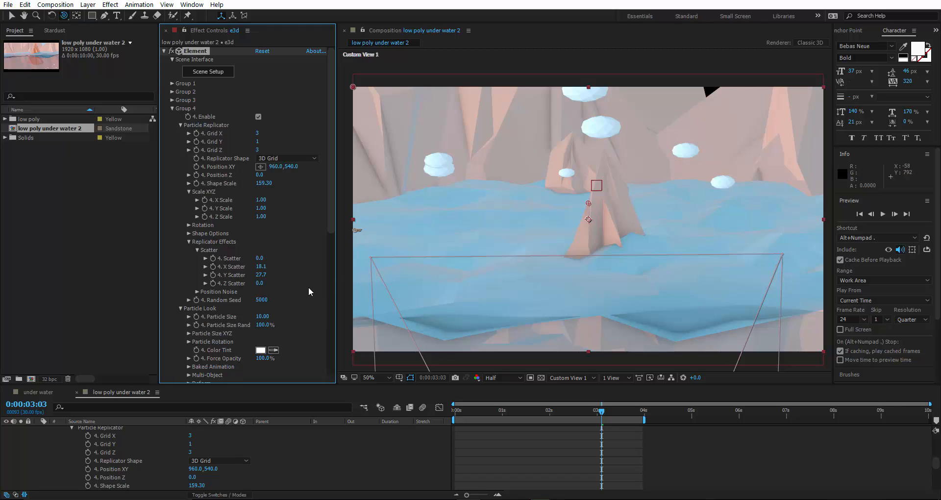
{"action": "left_click", "coordinate": [263, 276]}
{"action": "key", "text": "Return"}
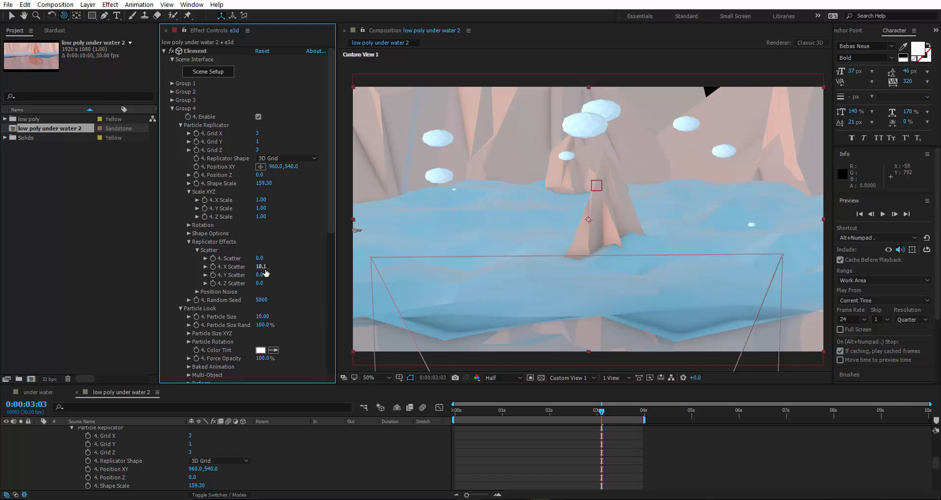
- Scatter the group 4 spheres in depth with a Z Scatter of 62.3
{"action": "left_click_drag", "start_coordinate": [260, 283], "coordinate": [339, 271]}
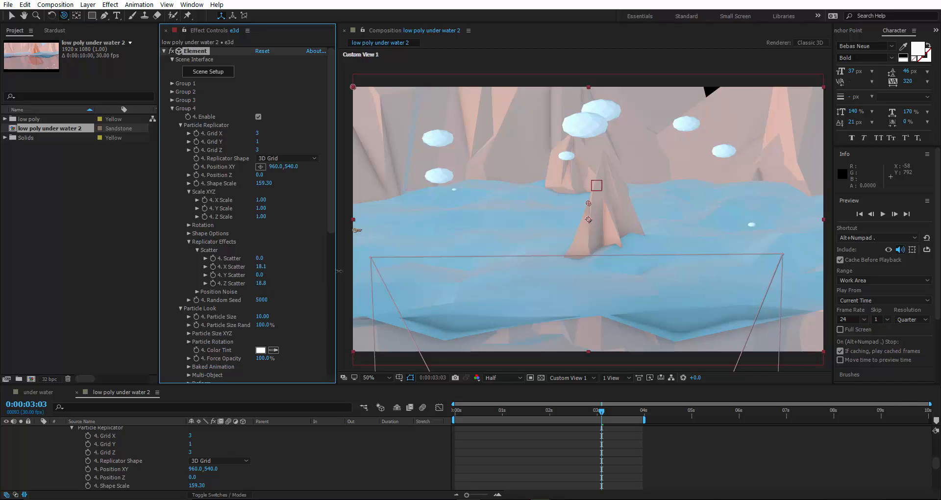
{"action": "left_click_drag", "start_coordinate": [260, 284], "coordinate": [460, 268]}
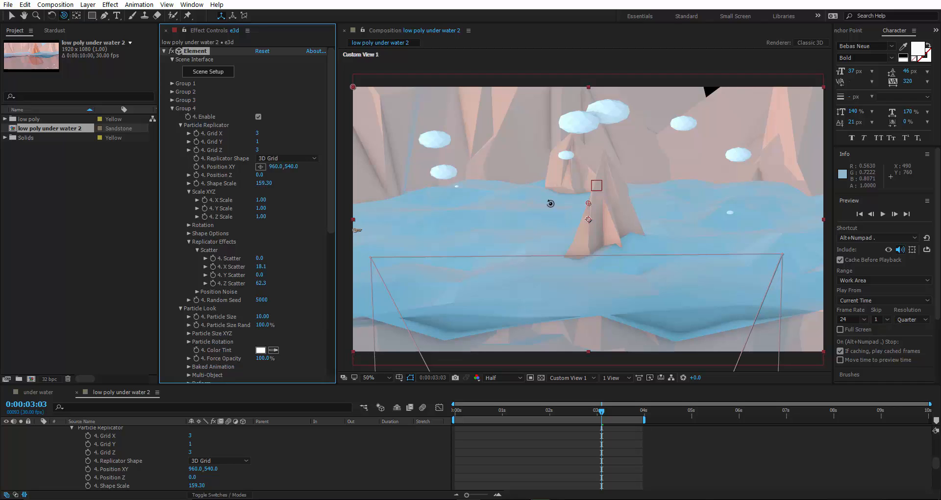
- Set group 4's Grid Z to 4 and its Grid X to 1
{"action": "left_click_drag", "start_coordinate": [550, 203], "coordinate": [560, 199]}
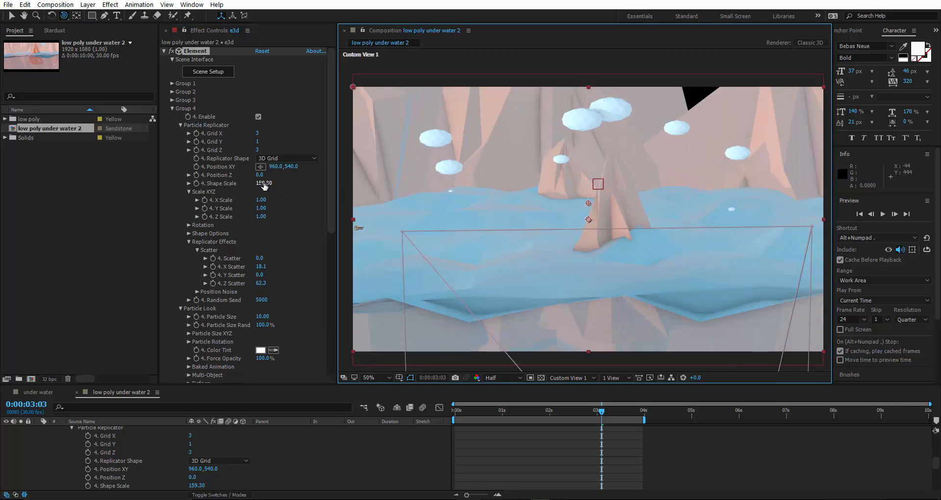
{"action": "left_click_drag", "start_coordinate": [255, 149], "coordinate": [227, 140]}
{"action": "left_click", "coordinate": [258, 134]}
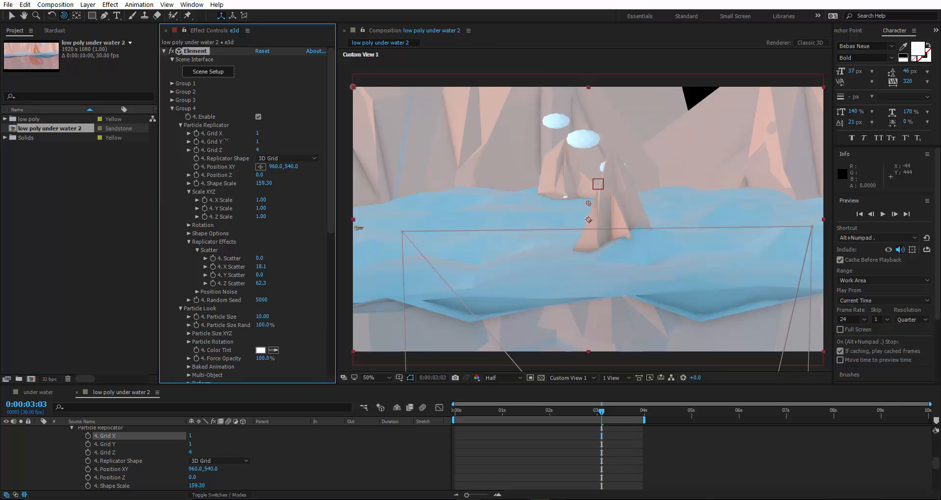
- Set the Grid X in group 4's Particle Replicator to 3
{"action": "left_click", "coordinate": [259, 133]}
{"action": "type", "text": "3"}
{"action": "key", "text": "Return"}
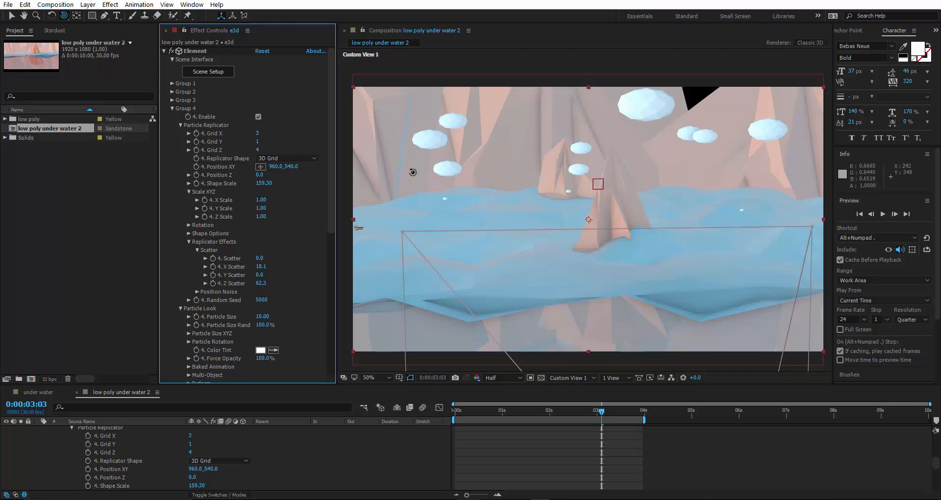
{"action": "left_click_drag", "start_coordinate": [443, 185], "coordinate": [479, 183]}
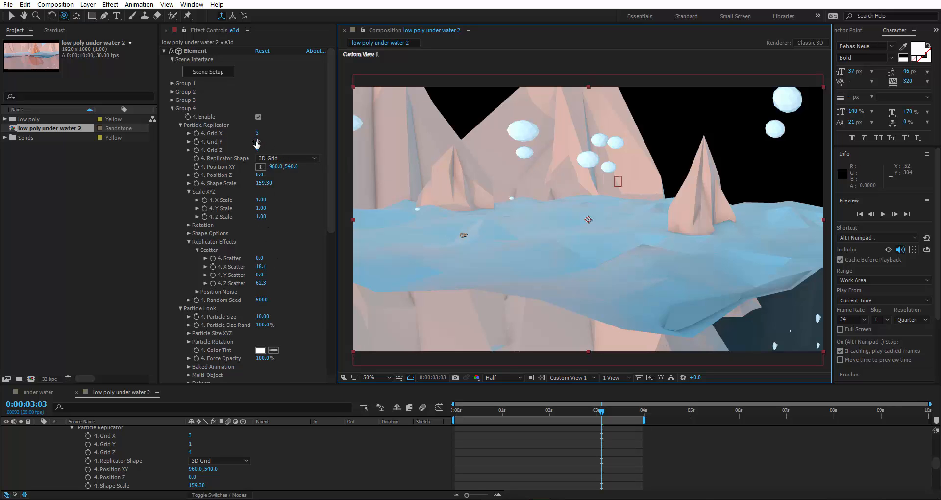
{"action": "left_click_drag", "start_coordinate": [256, 143], "coordinate": [275, 139]}
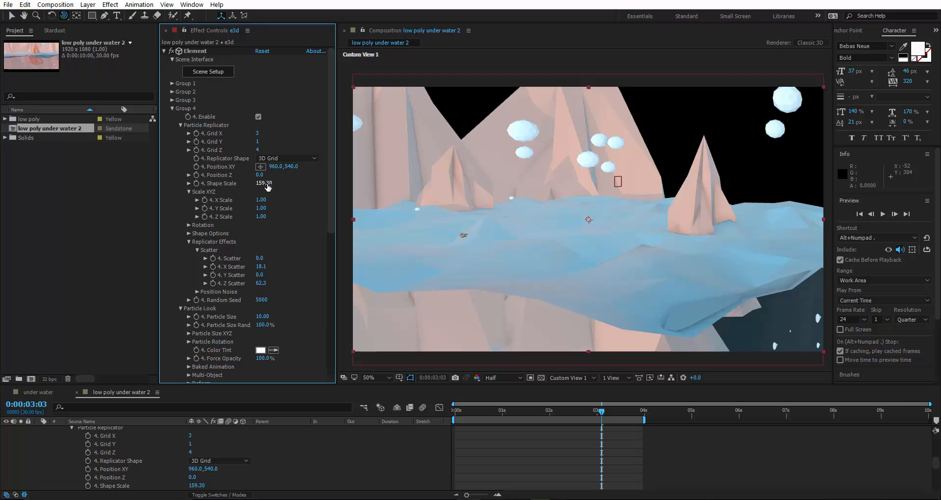
- Raise the group 4 spheres above the water with a Position XY of 960.0, -70.0
{"action": "mouse_move", "coordinate": [292, 167]}
{"action": "left_mouse_down"}
{"action": "mouse_move", "coordinate": [234, 162]}
{"action": "mouse_move", "coordinate": [290, 172]}
{"action": "mouse_move", "coordinate": [274, 169]}
{"action": "left_mouse_up"}
{"action": "left_click", "coordinate": [272, 167]}
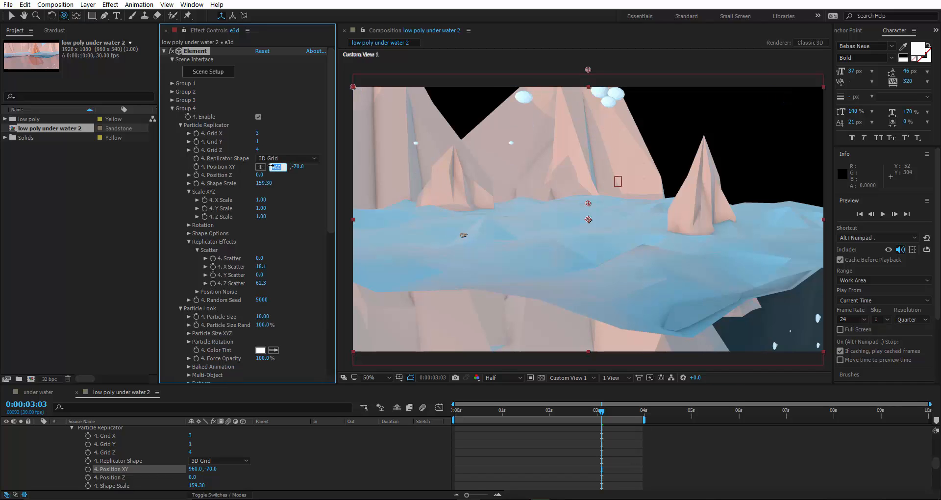
{"action": "key", "text": "Return"}
- Add more spheres to group 4 with a Grid Z of 7 and a Grid X of 5
{"action": "left_click_drag", "start_coordinate": [258, 150], "coordinate": [269, 145]}
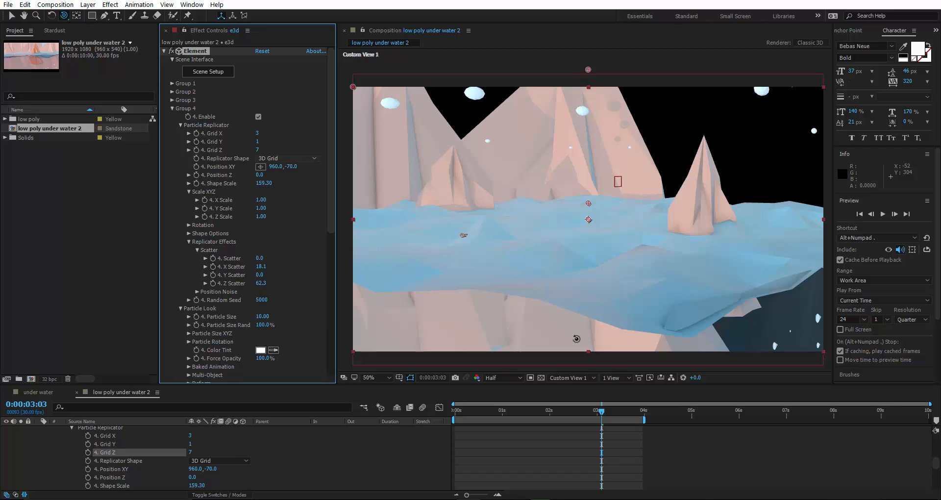
{"action": "left_click", "coordinate": [258, 133]}
{"action": "type", "text": "5"}
{"action": "key", "text": "Return"}
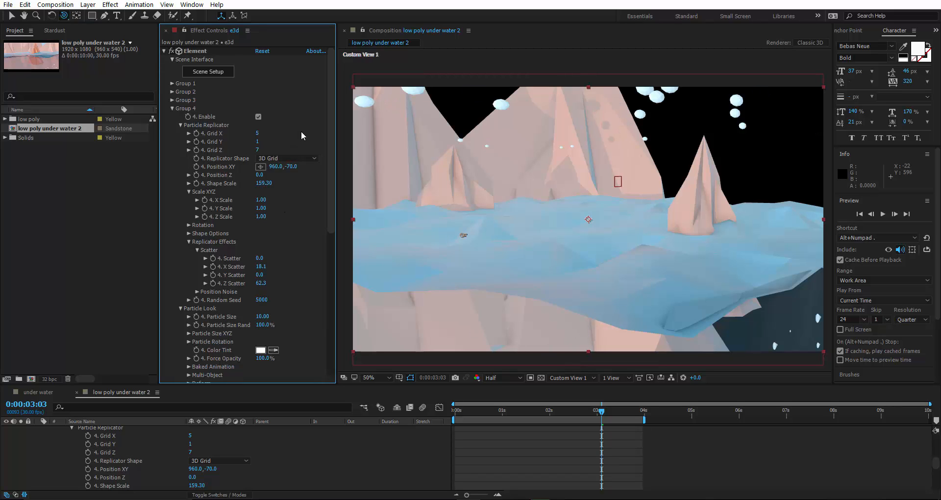
- Through the Active Camera, lower the group 4 spheres to a Position XY of 960.0, -2.0 and check them around 3 seconds
{"action": "left_click", "coordinate": [569, 378]}
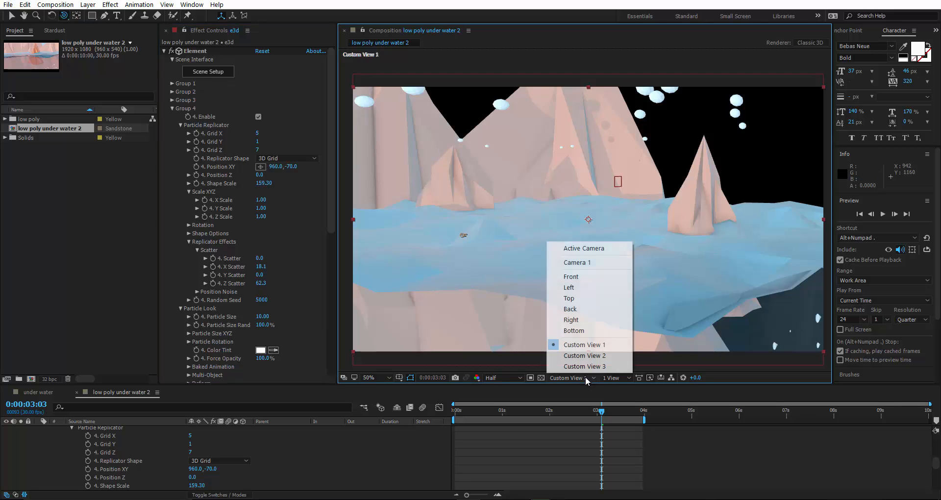
{"action": "left_click", "coordinate": [576, 249]}
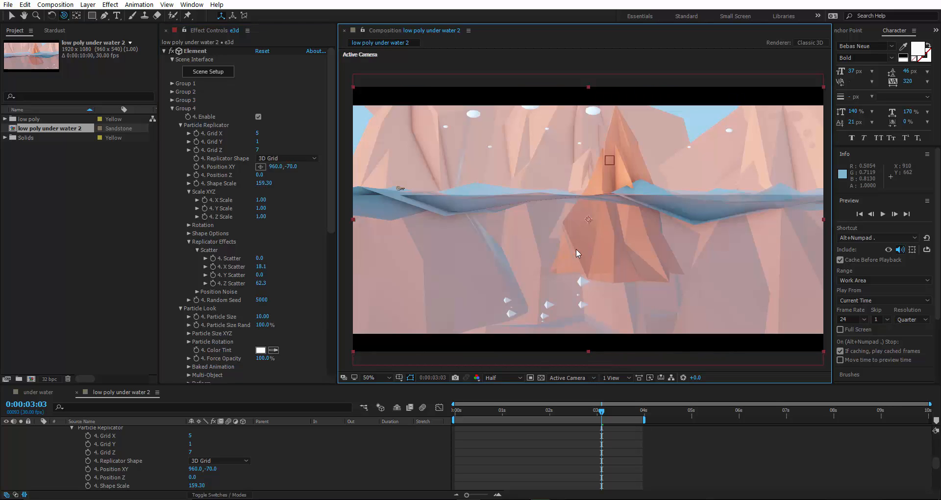
{"action": "left_click_drag", "start_coordinate": [523, 410], "coordinate": [482, 415]}
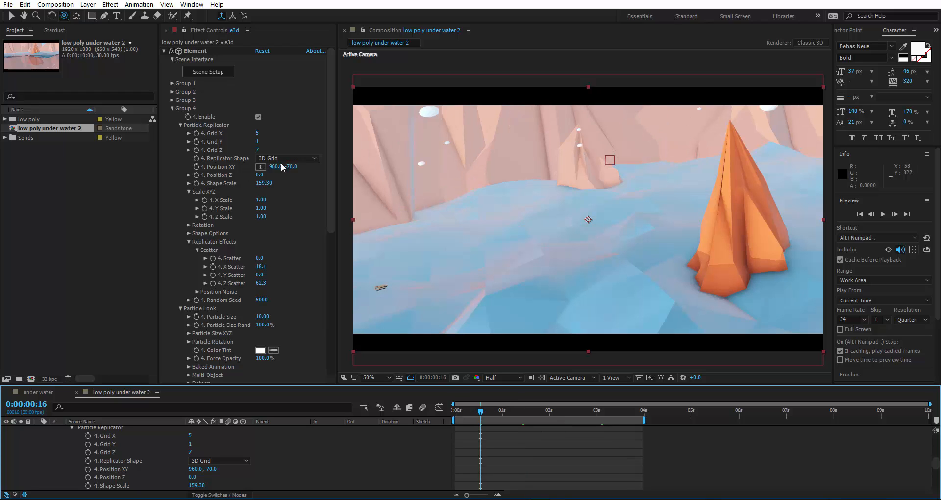
{"action": "left_click_drag", "start_coordinate": [288, 167], "coordinate": [297, 171]}
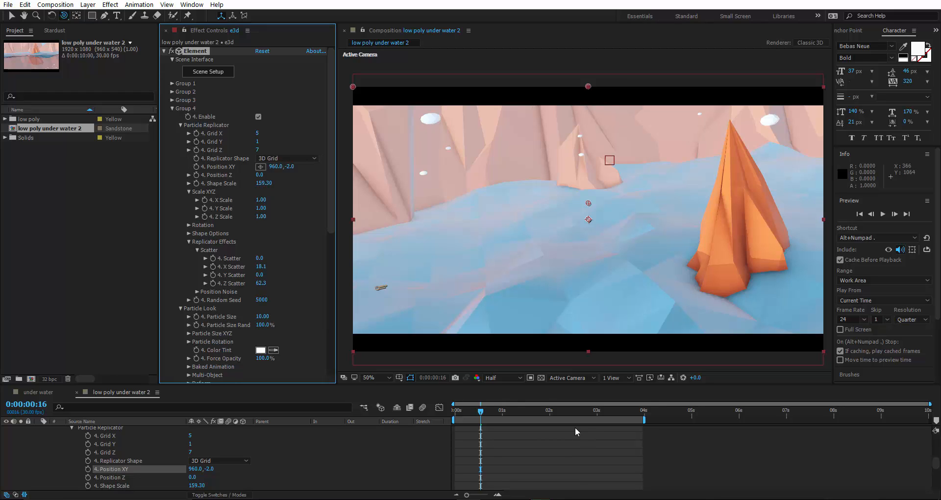
{"action": "left_click", "coordinate": [585, 414]}
{"action": "left_click", "coordinate": [601, 411]}
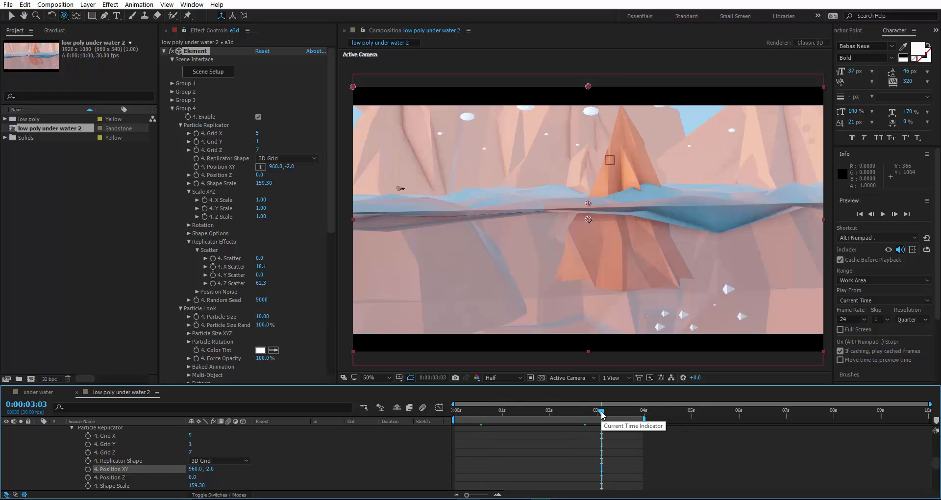
{"action": "left_click_drag", "start_coordinate": [604, 415], "coordinate": [600, 415]}
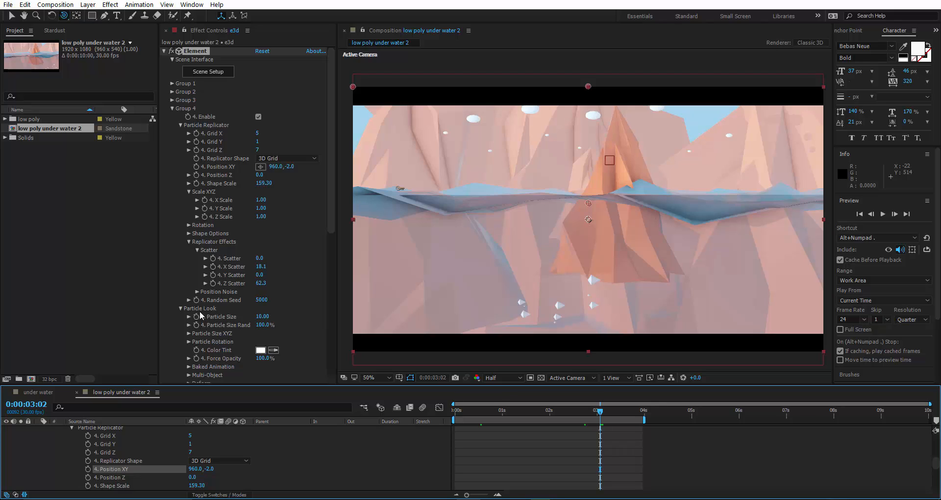
- Open the Multi-Object settings in group 4's Particle Look
{"action": "scroll", "coordinate": [221, 333], "scroll_direction": "down", "scroll_amount": 3}
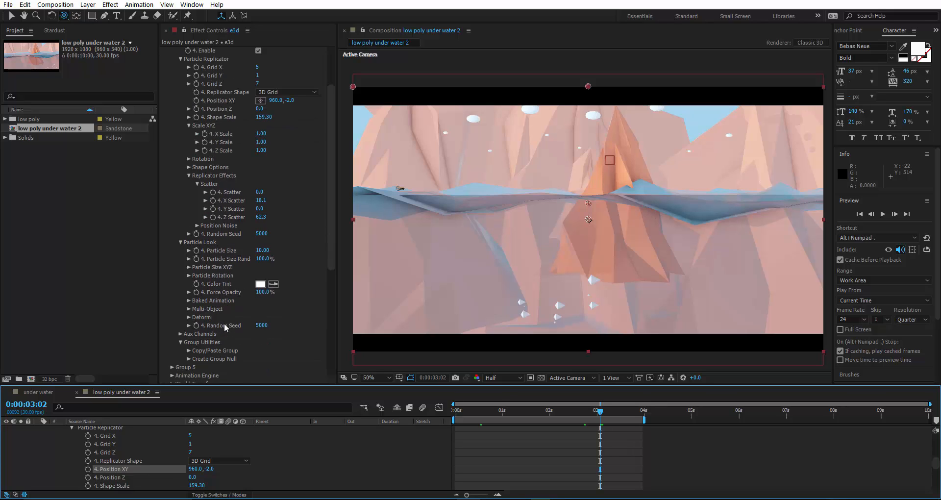
{"action": "left_click", "coordinate": [189, 309]}
{"action": "left_click", "coordinate": [190, 315]}
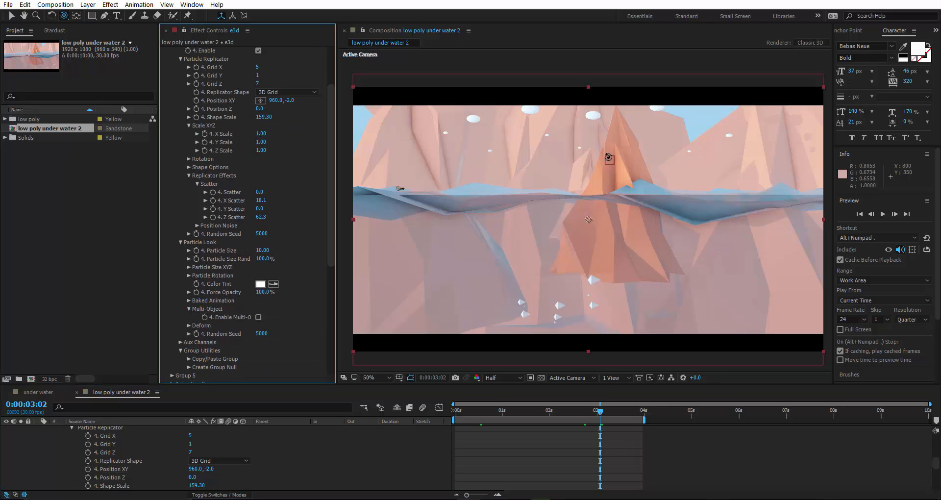